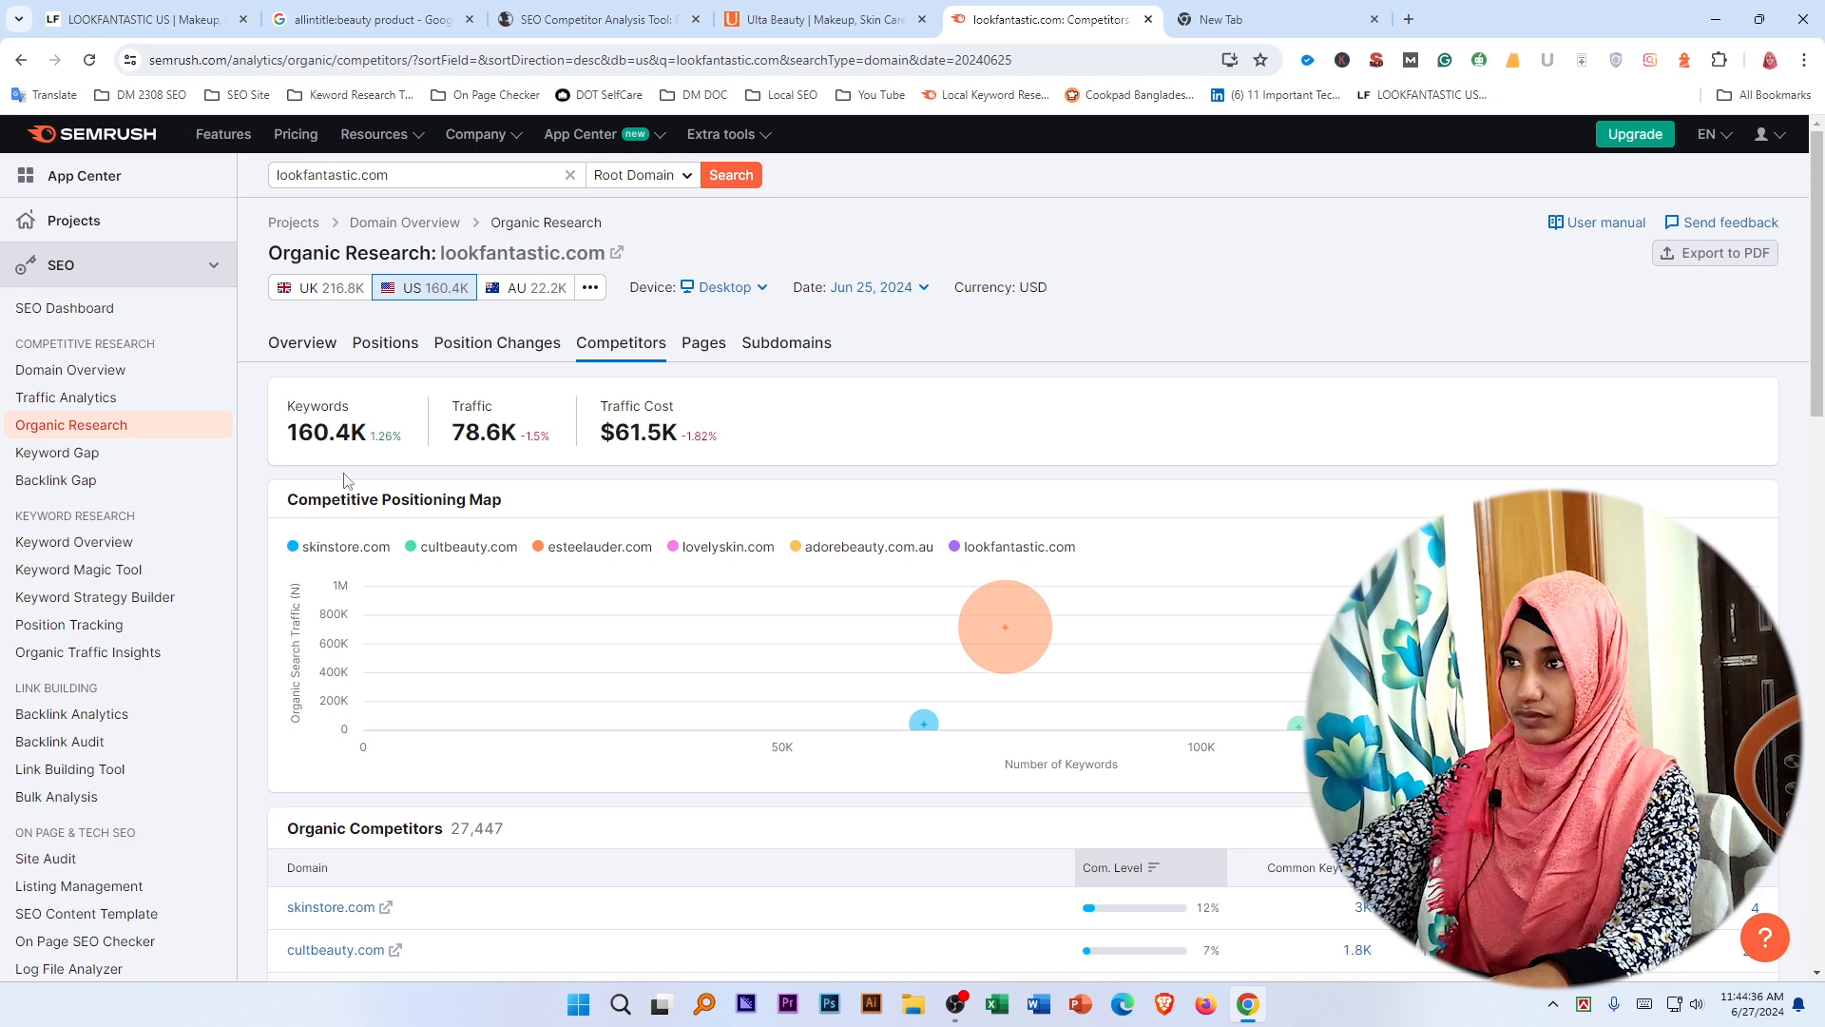
Examine the Organic Competitors list for lookfantastic.com in the Organic Research report.
scroll(546, 589, "down", 4)
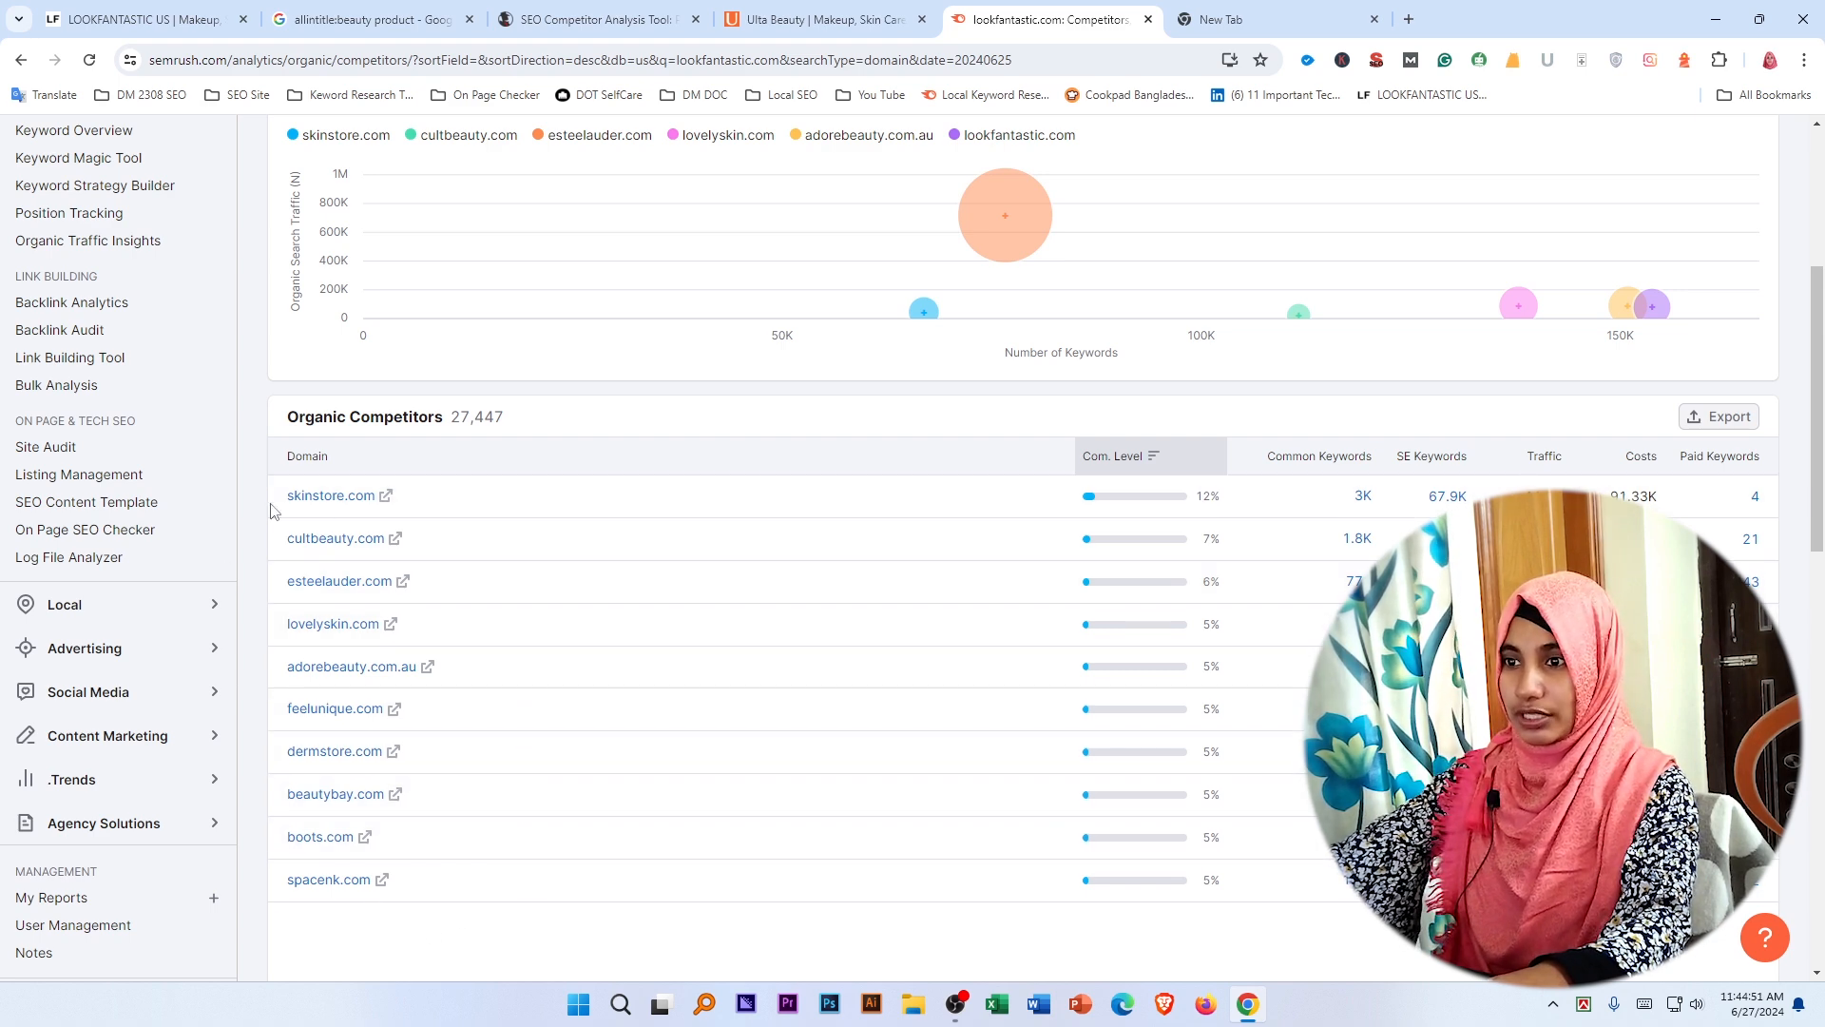
scroll(366, 471, "down", 4)
scroll(518, 575, "up", 4)
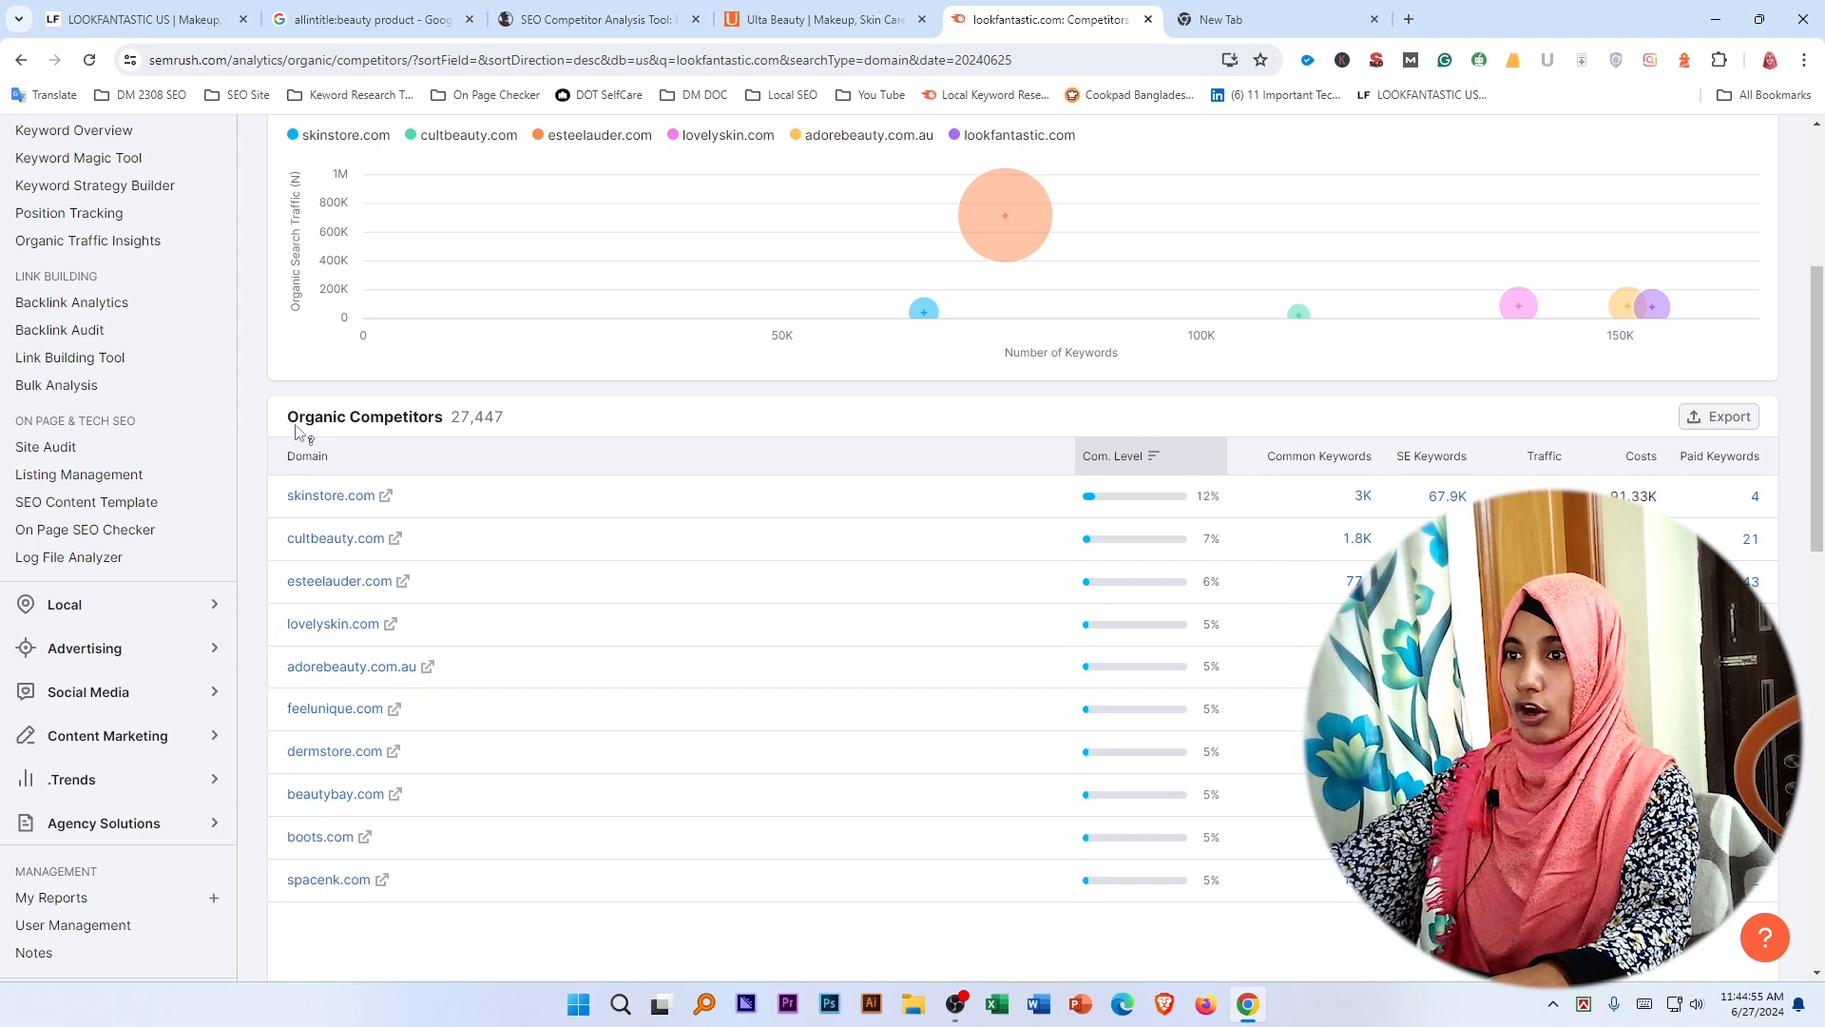
mouse_move(454, 419)
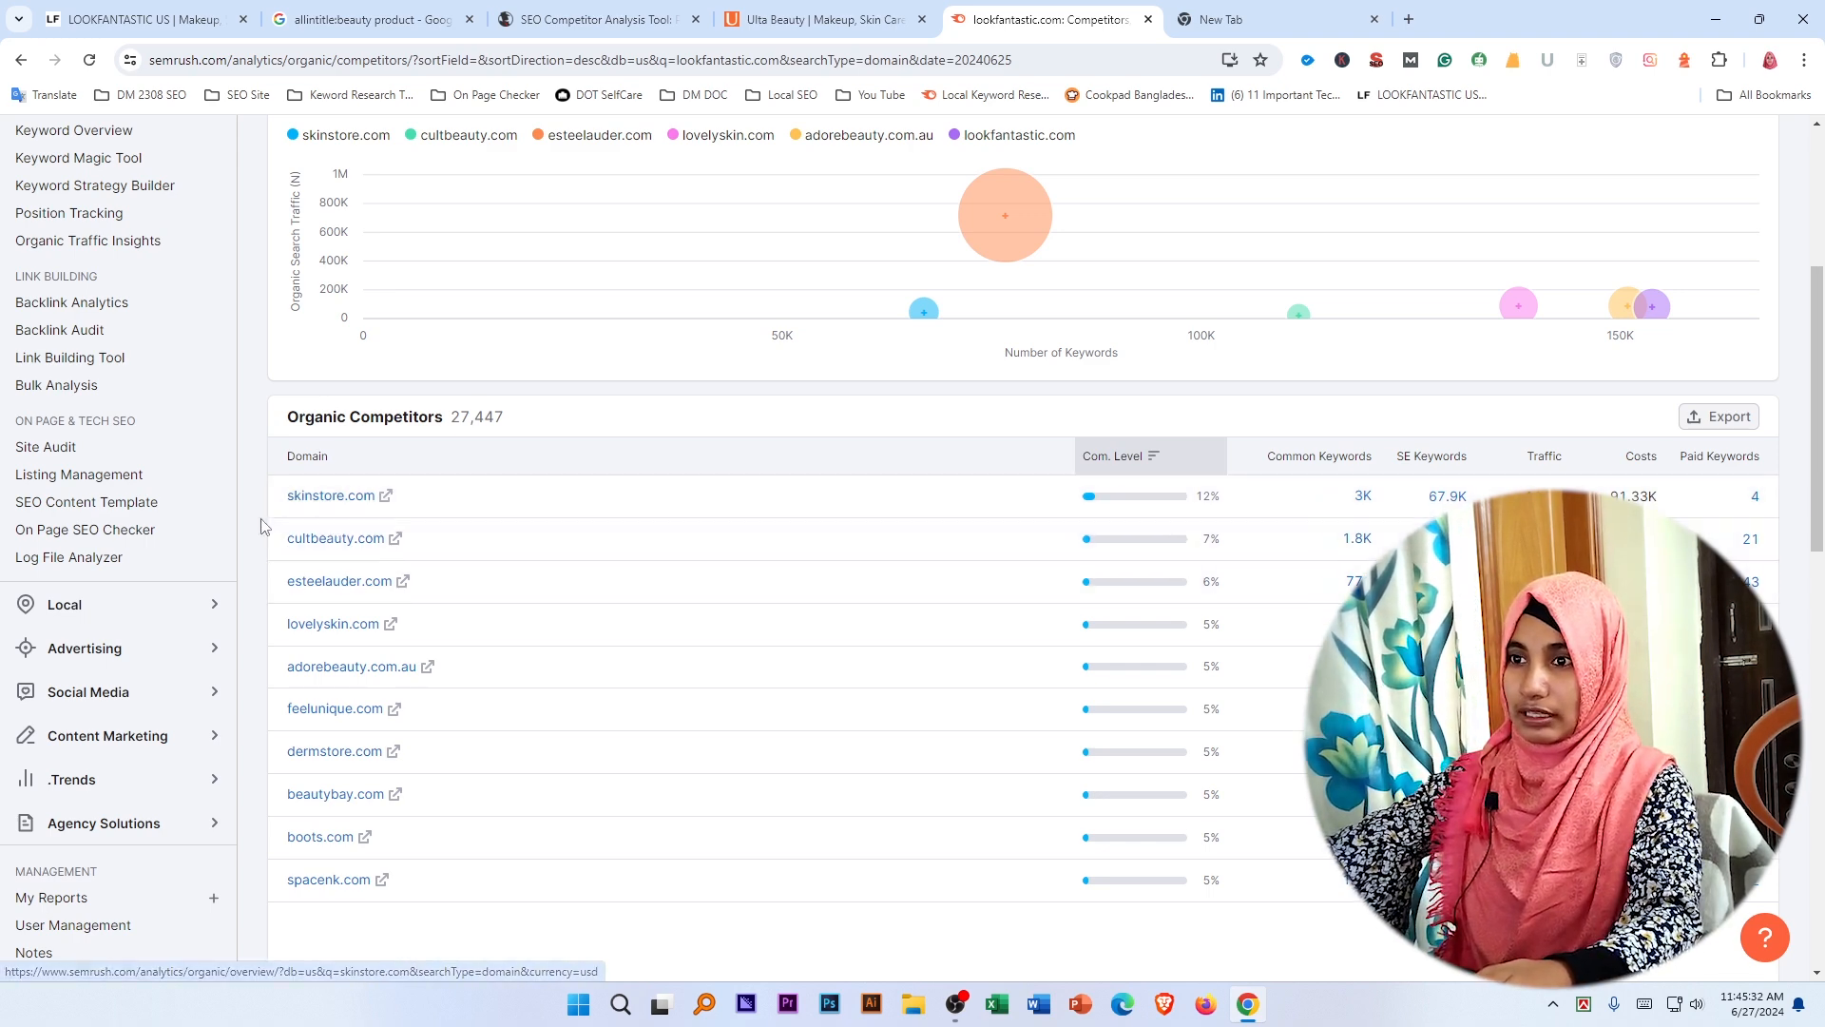
Open the skinstore.com website from the competitors list and look through its homepage.
left_click(386, 498)
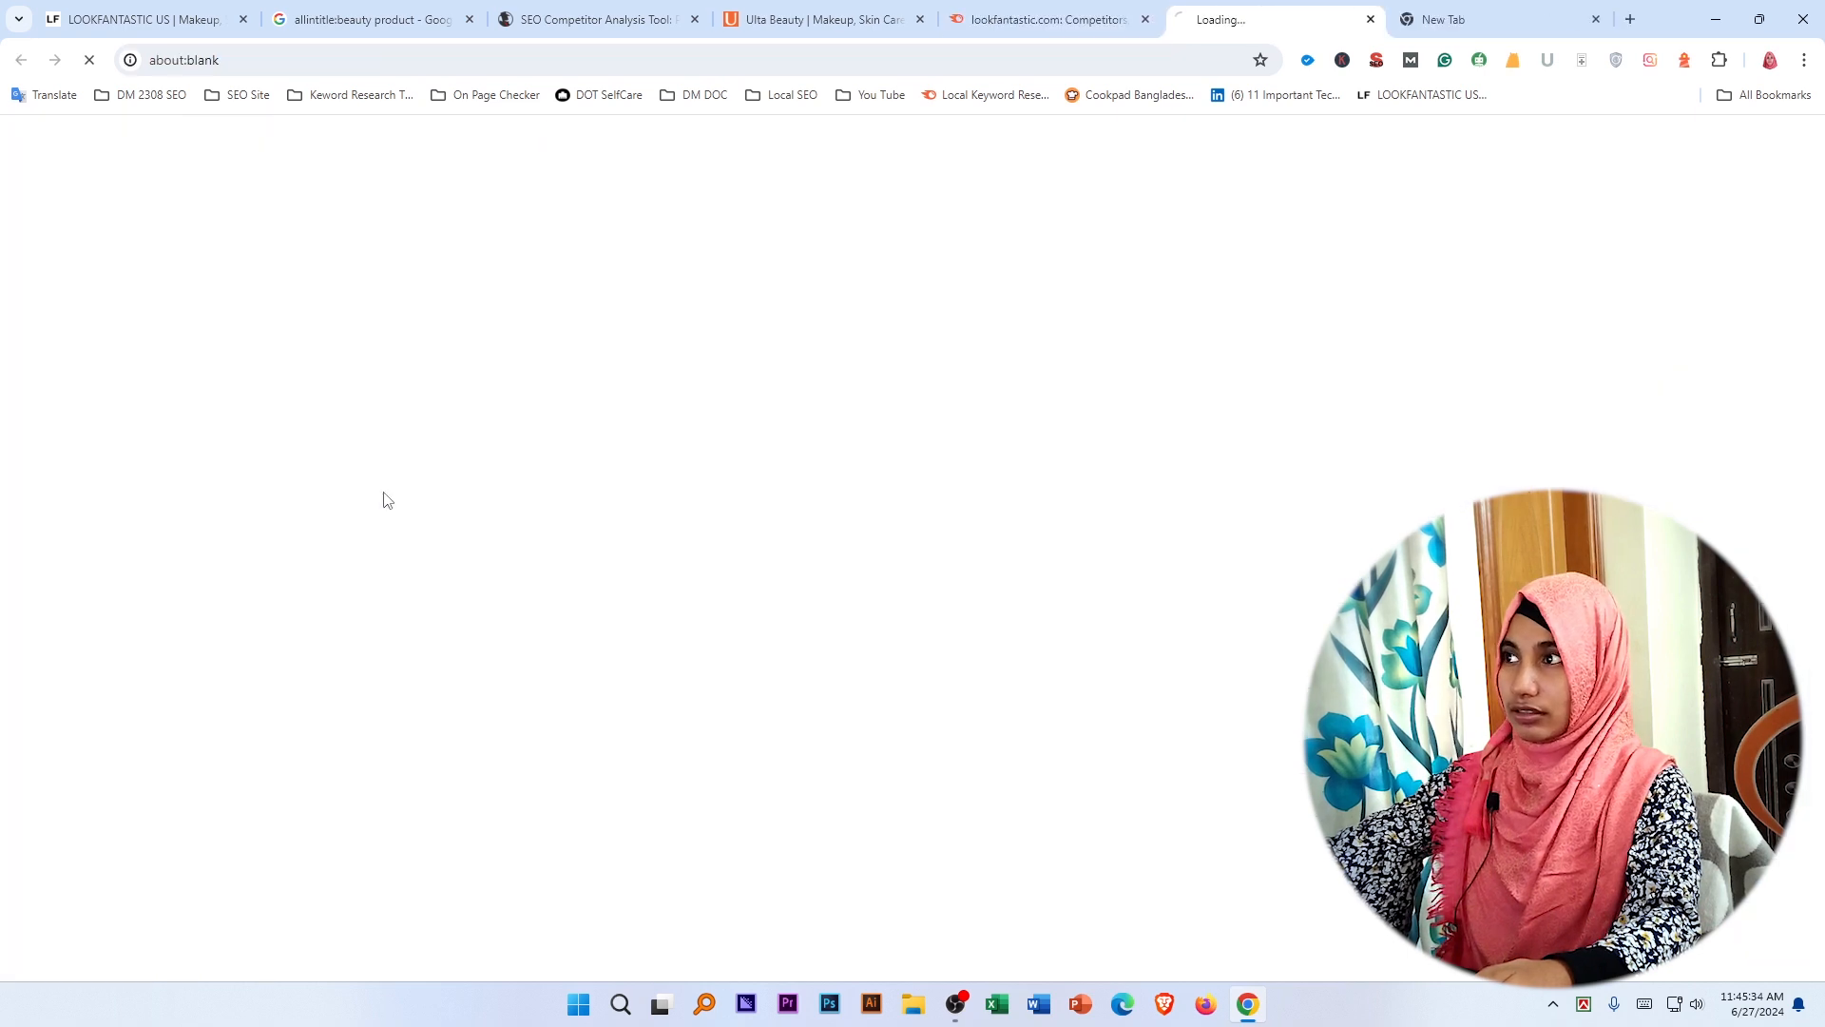
left_click(1005, 24)
left_click(1226, 8)
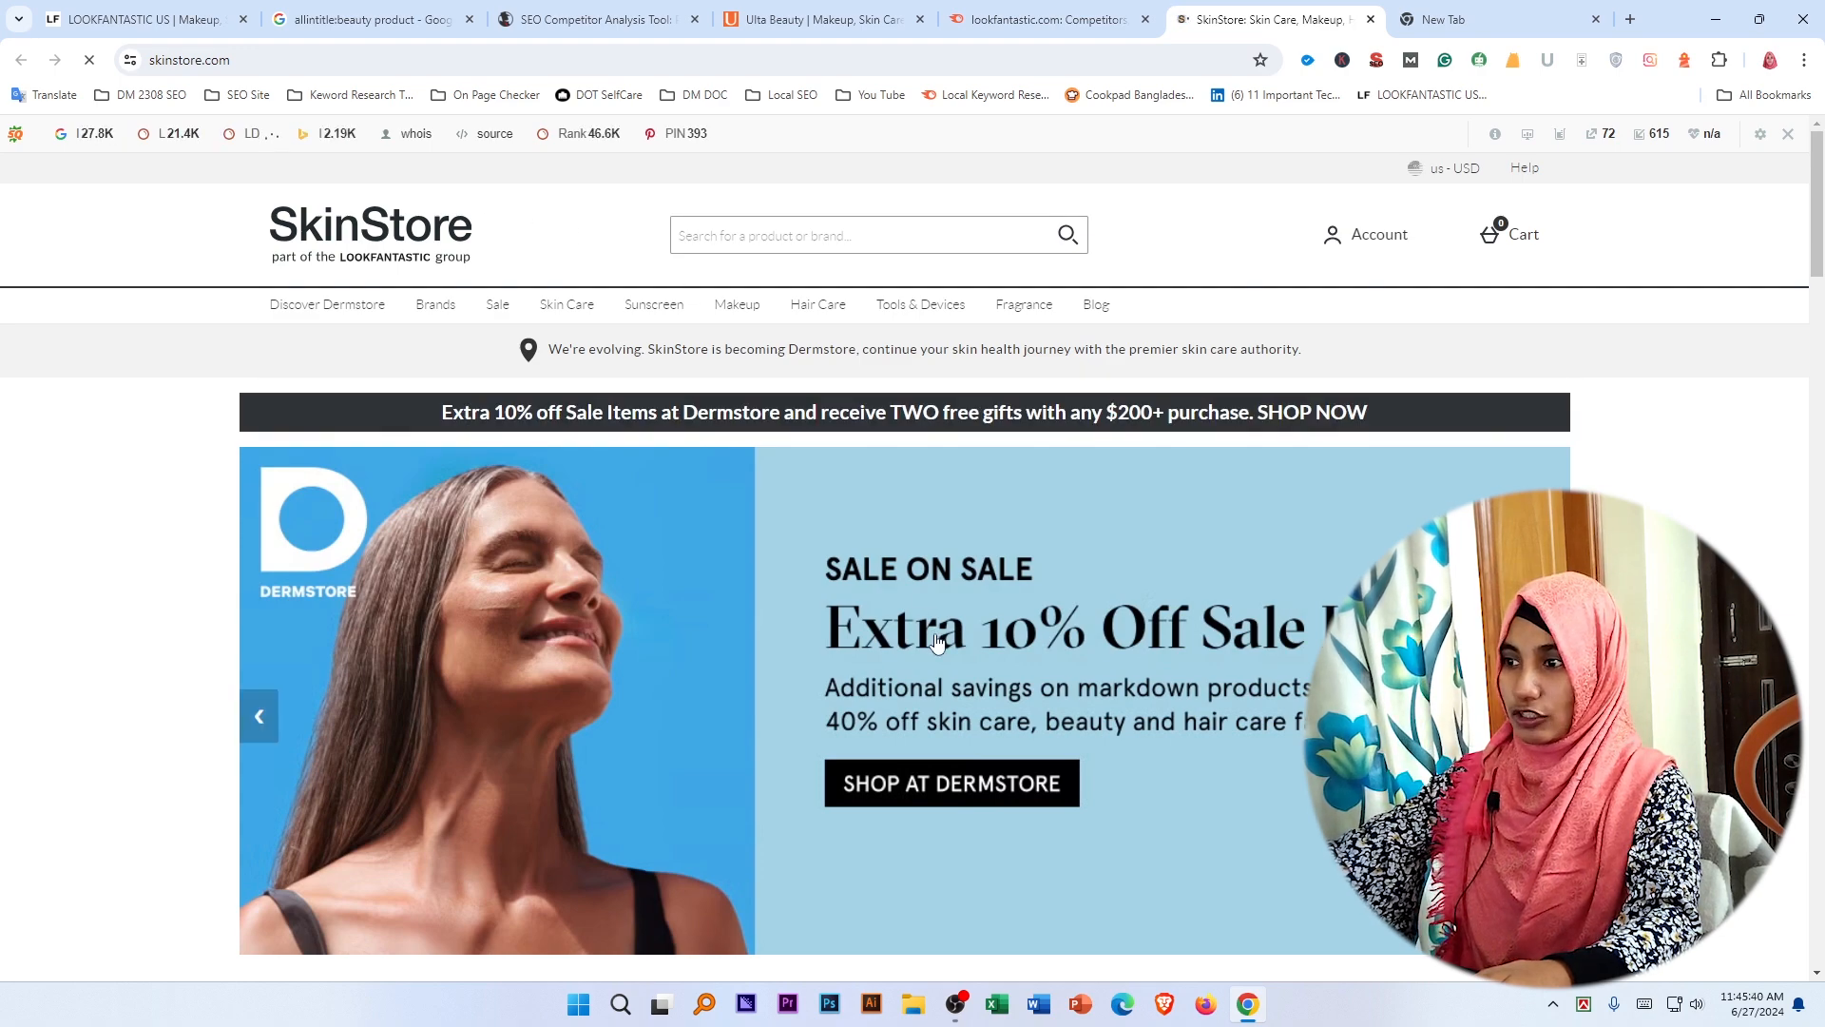
scroll(936, 641, "down", 15)
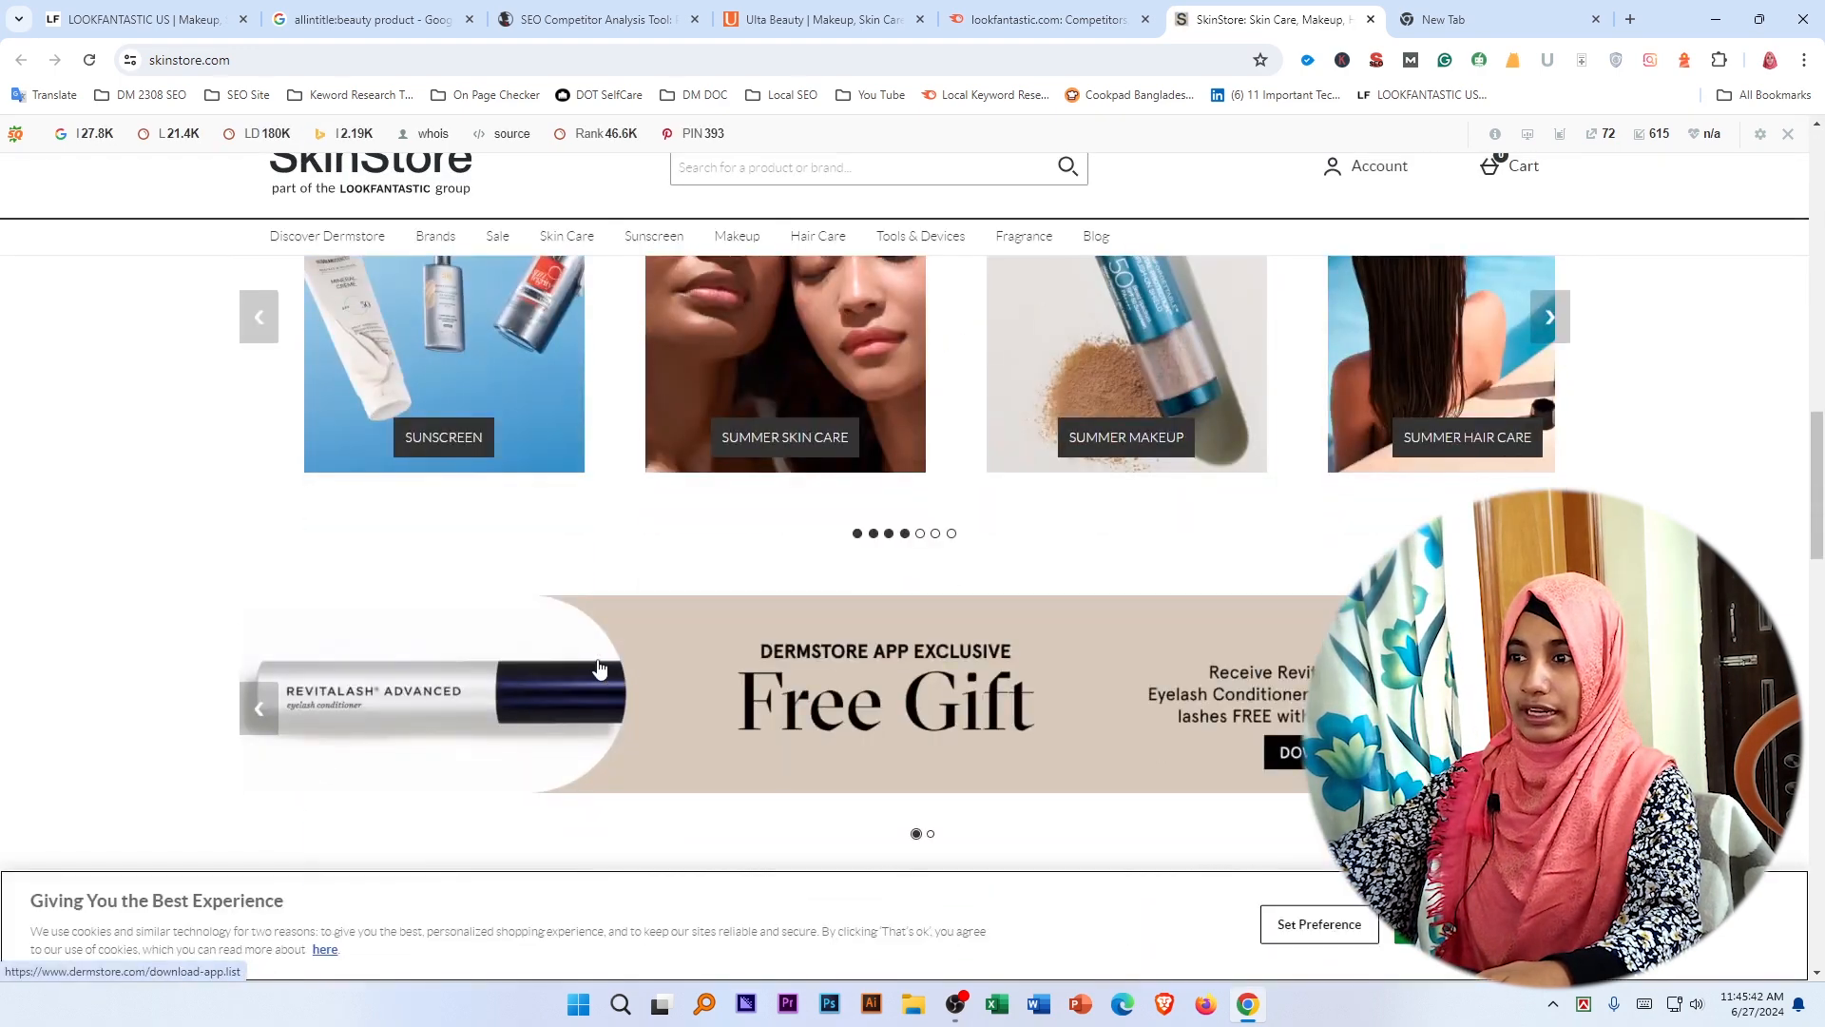
scroll(599, 670, "down", 4)
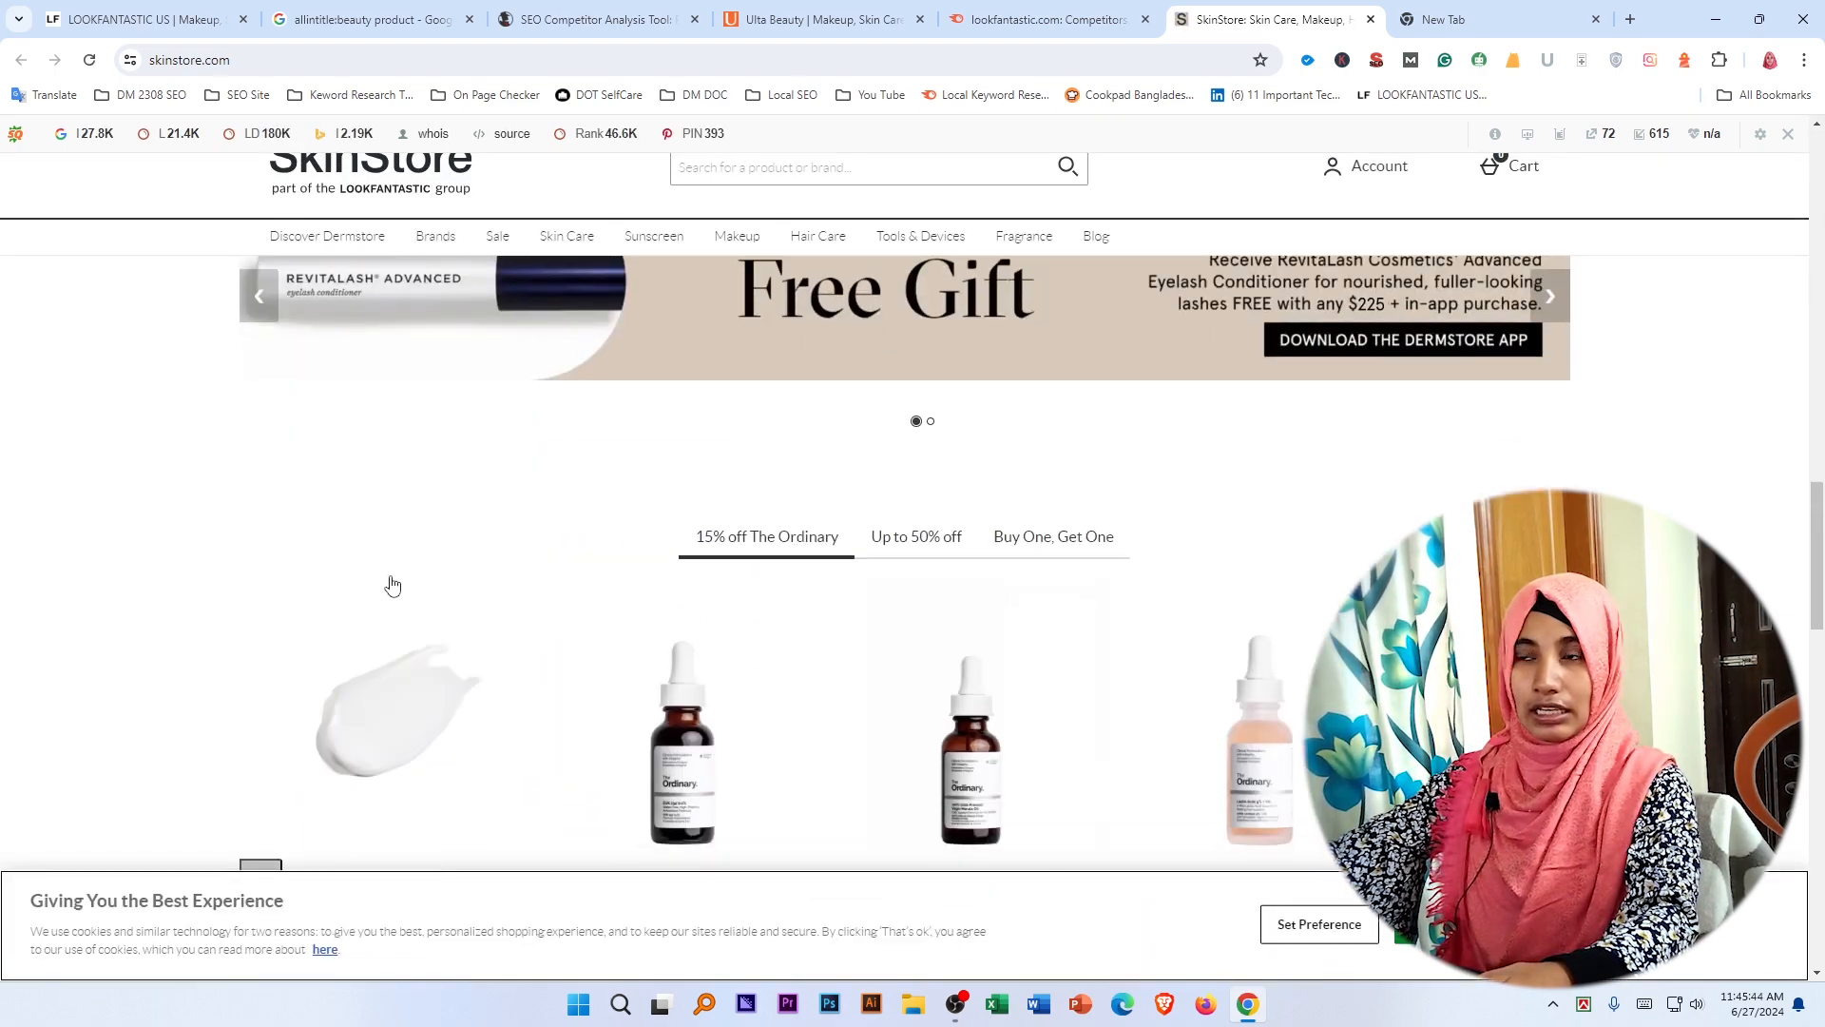
scroll(392, 585, "up", 5)
key("ctrl+shift+Tab")
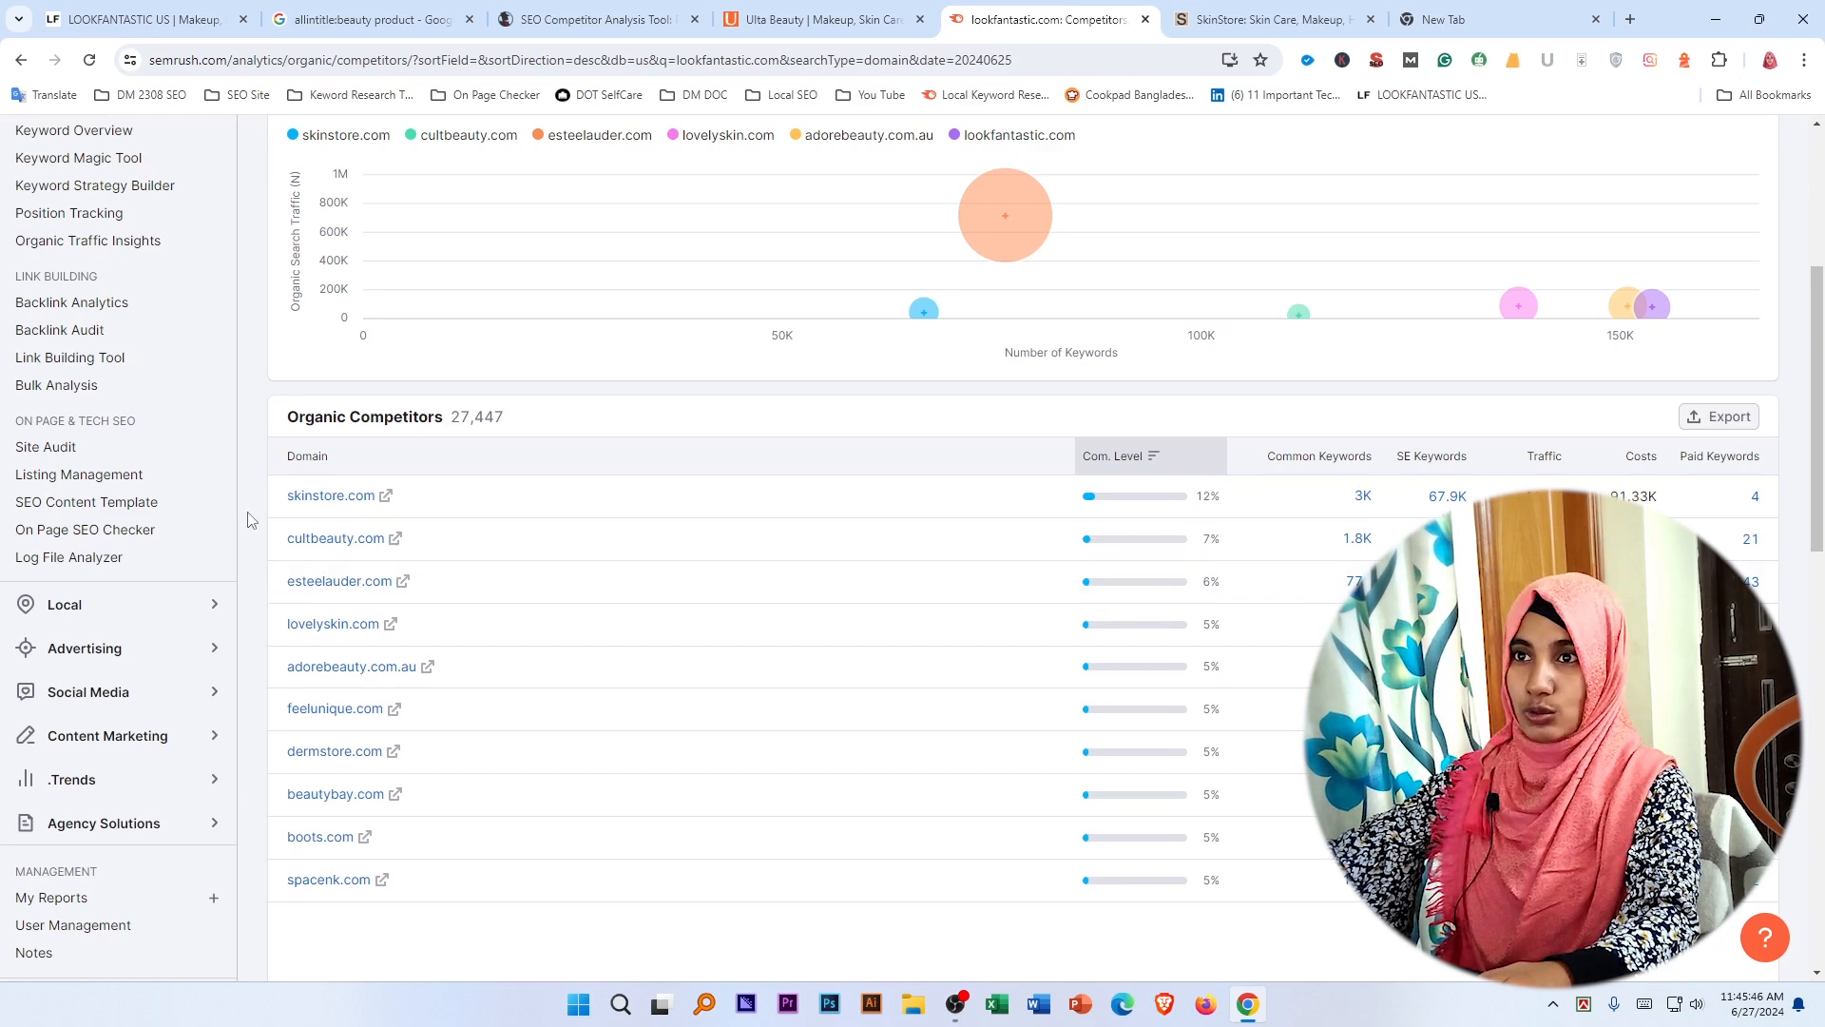
left_click(1190, 13)
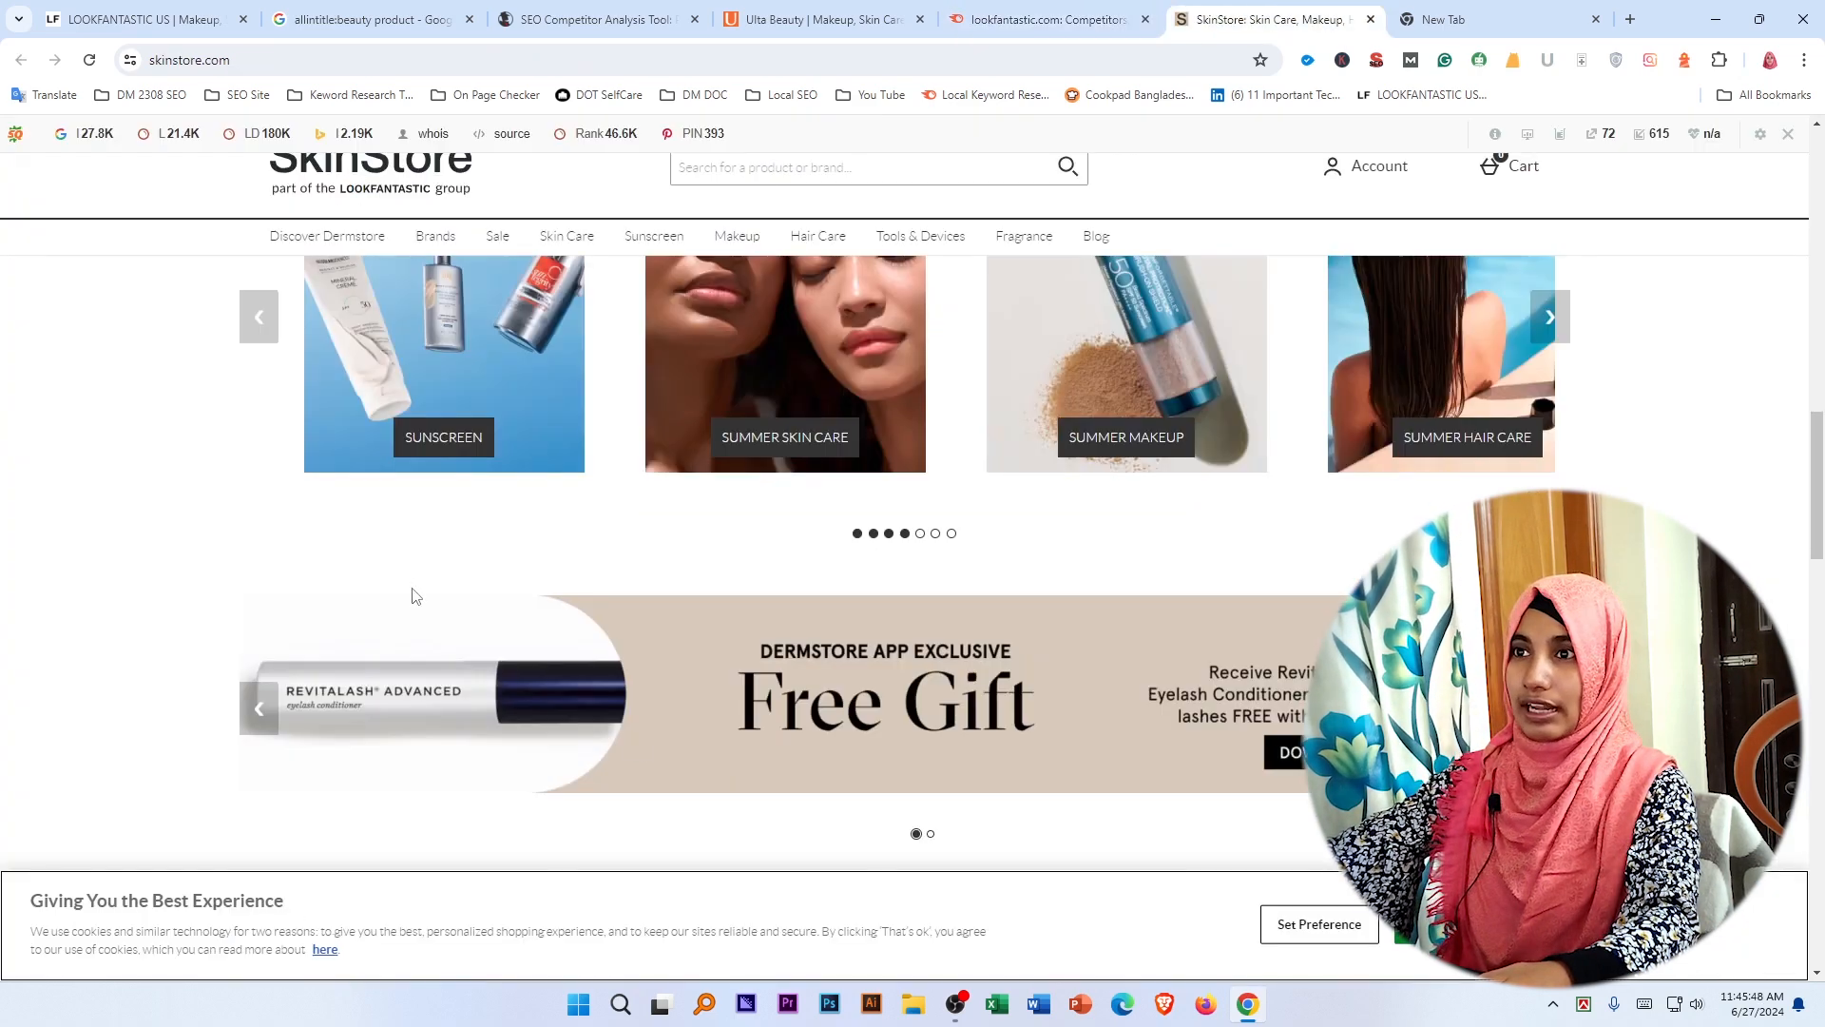
scroll(631, 745, "up", 5)
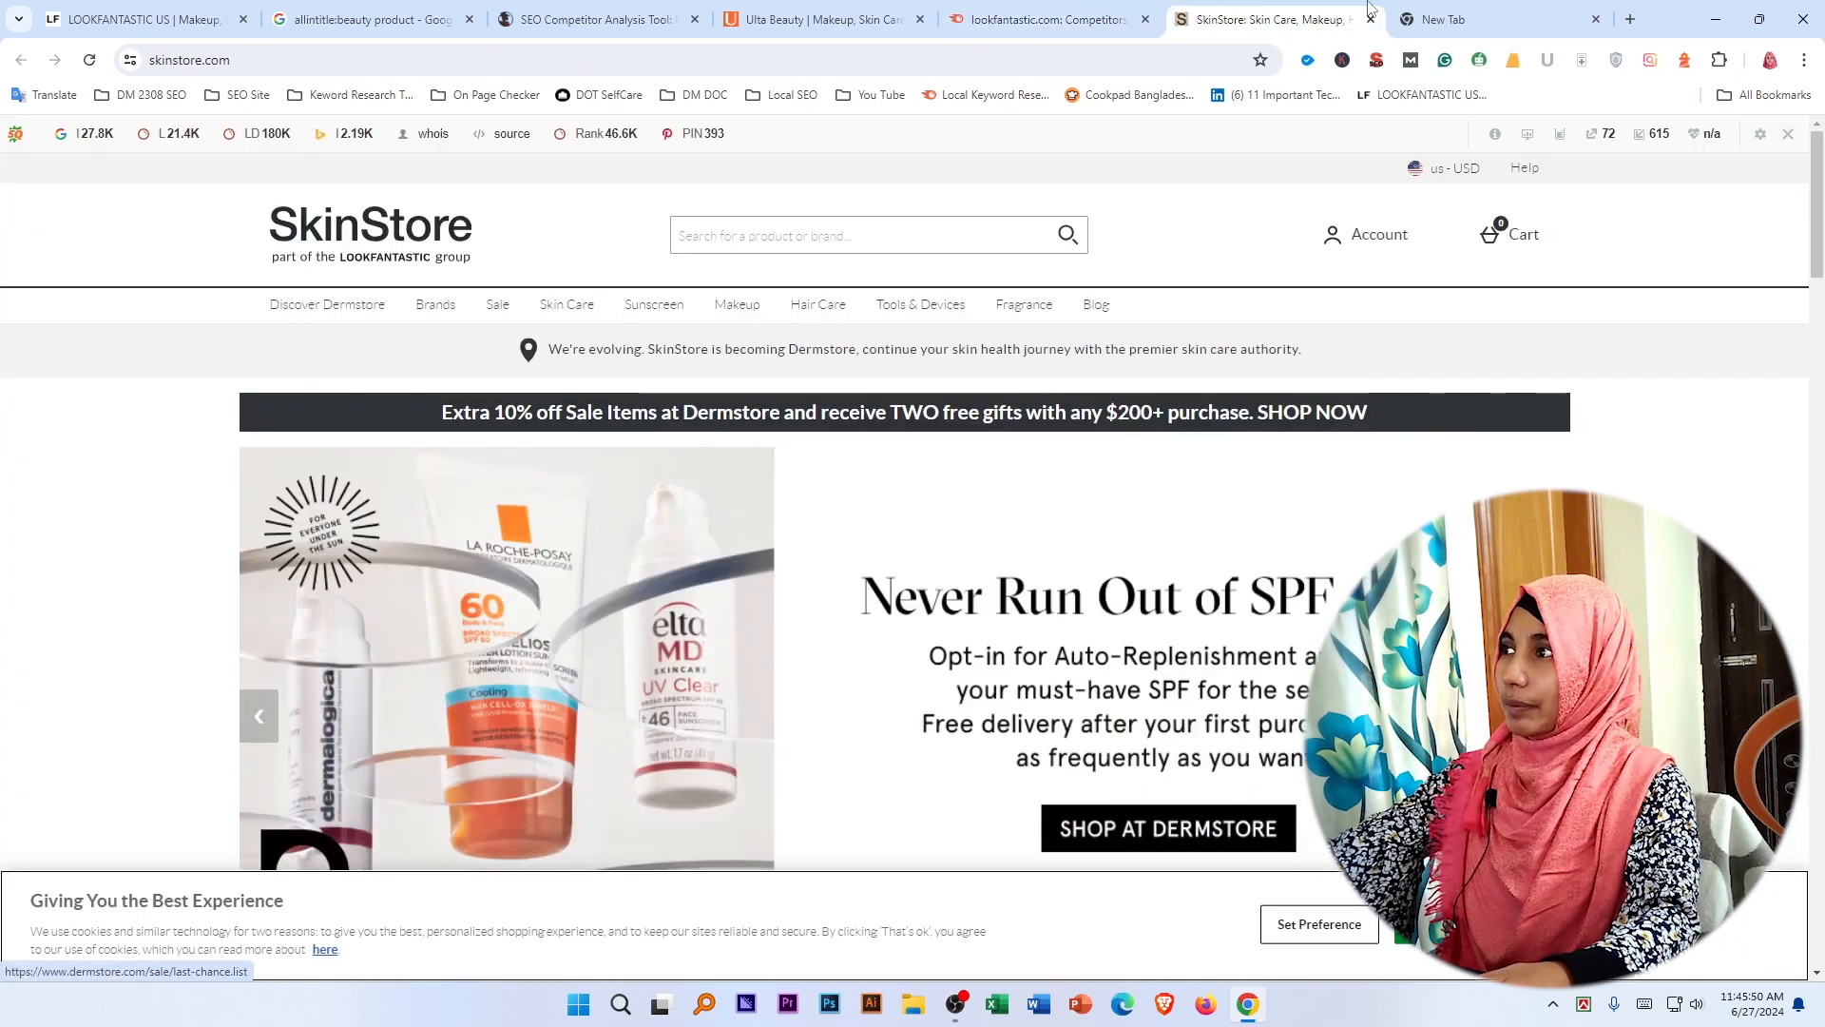
Switch to the empty browser tab and get it ready for a web search.
key("ctrl+Tab")
left_click(764, 60)
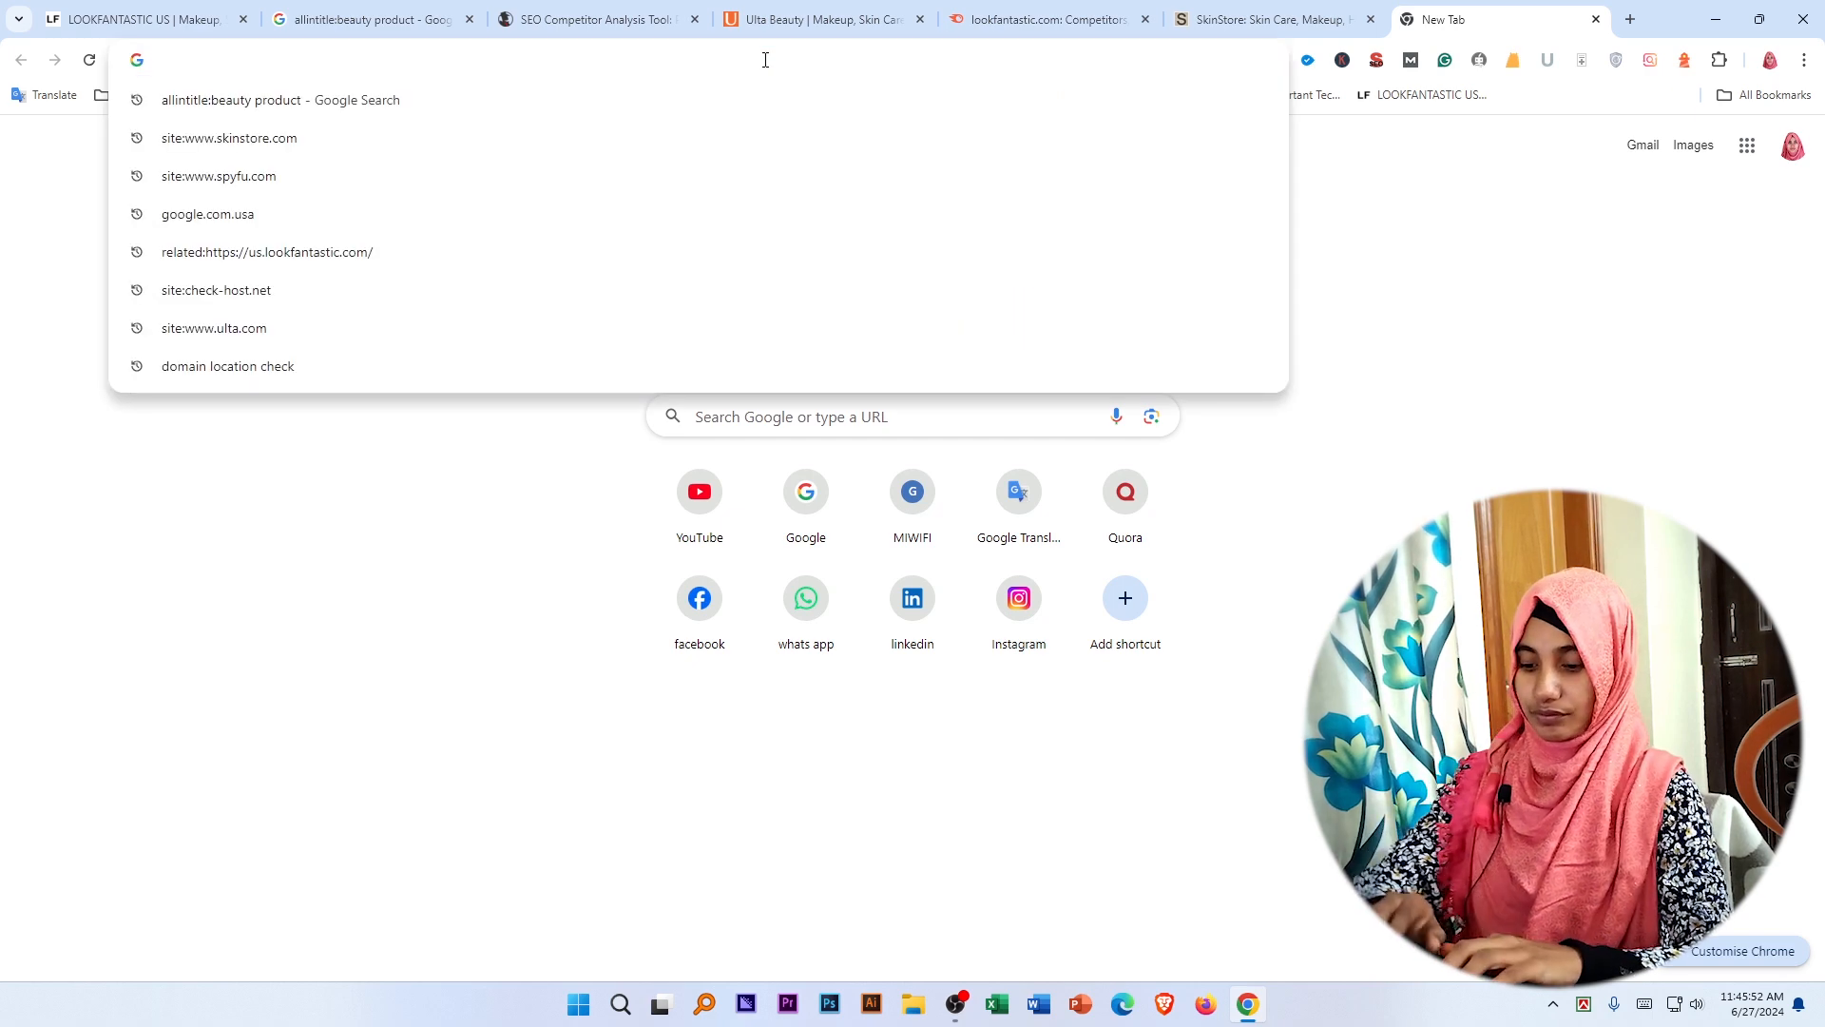
type("so")
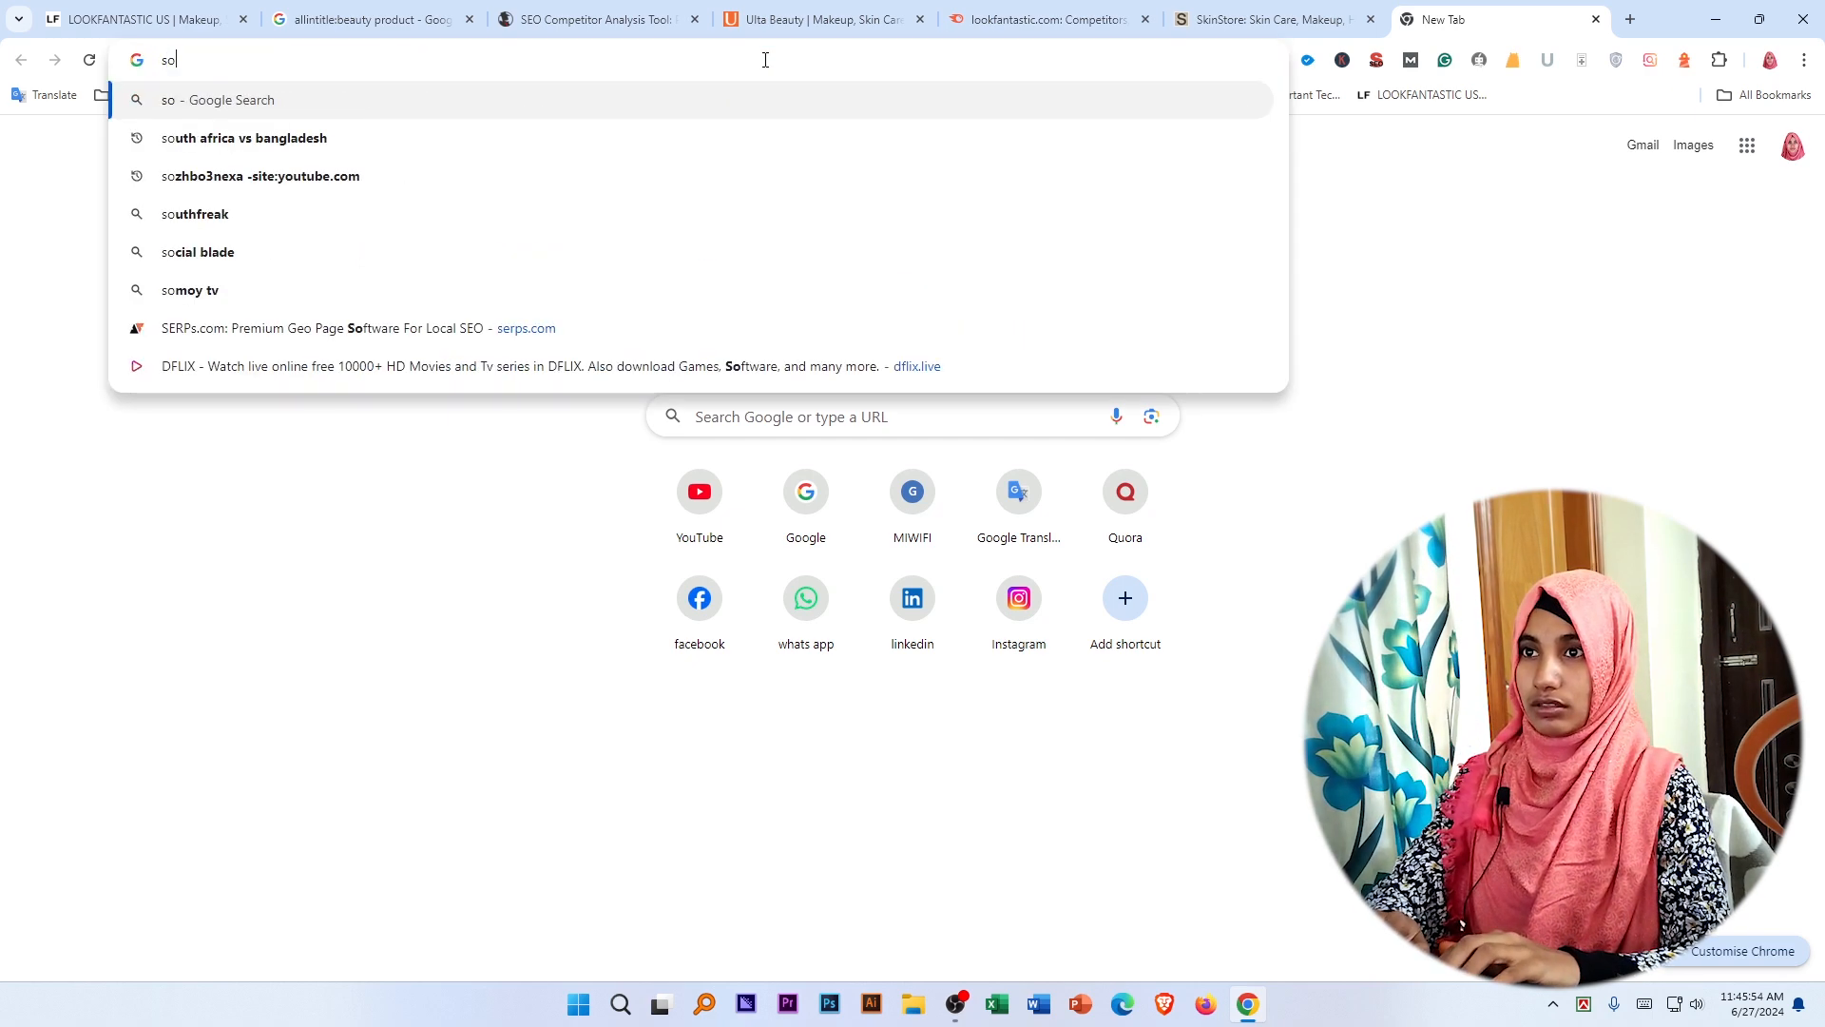
key("BackSpace")
key("BackSpace")
key("Escape")
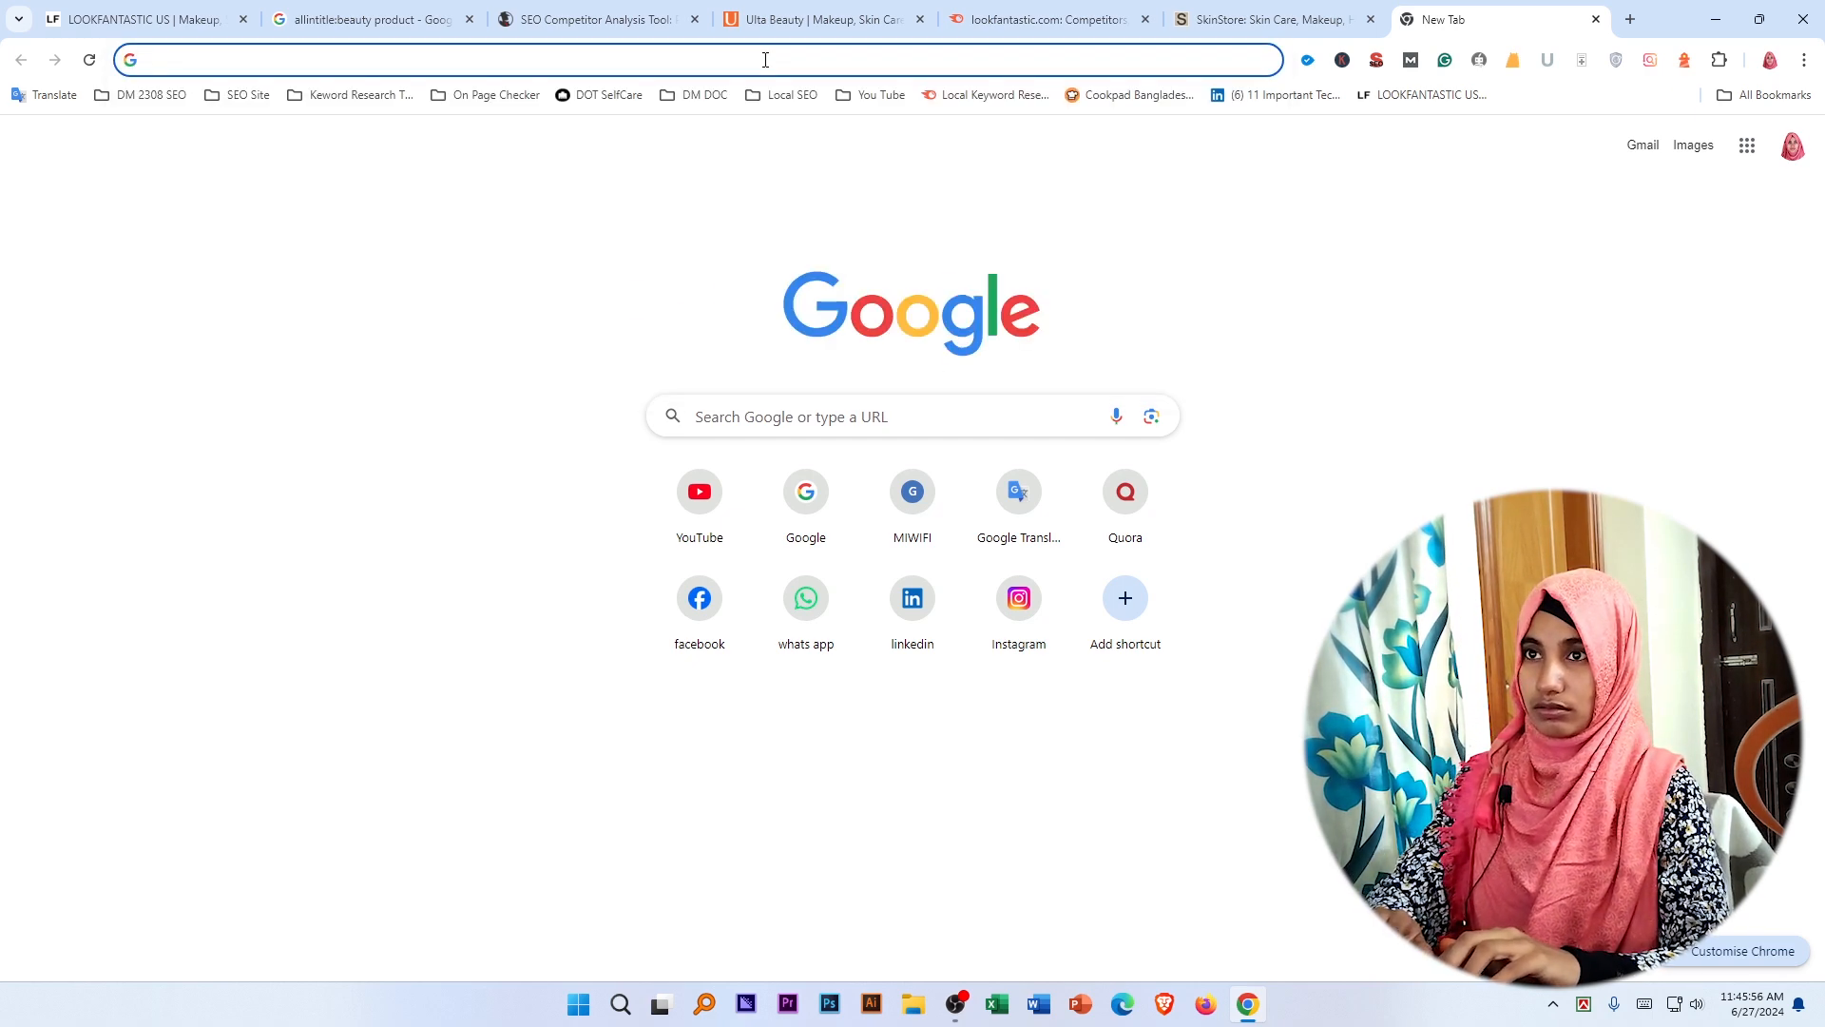
type("so")
key("BackSpace")
key("BackSpace")
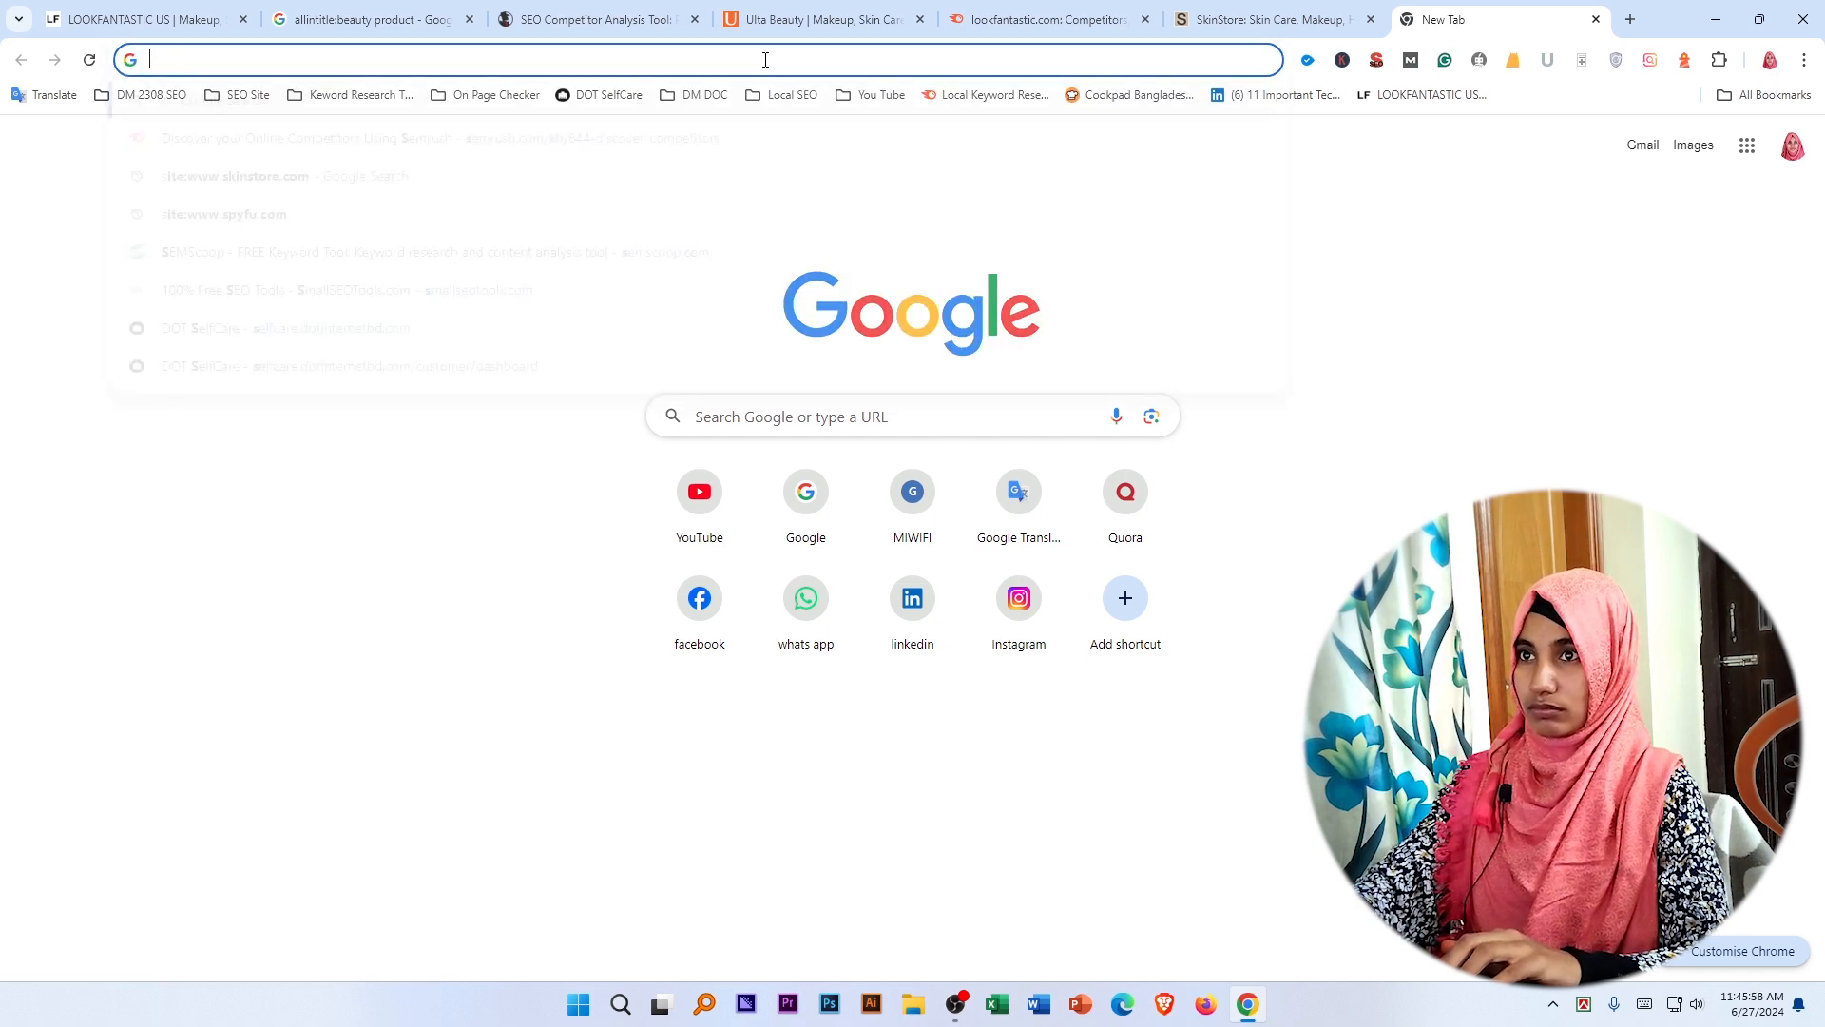
Search Google for "domain location check".
type("domain location check")
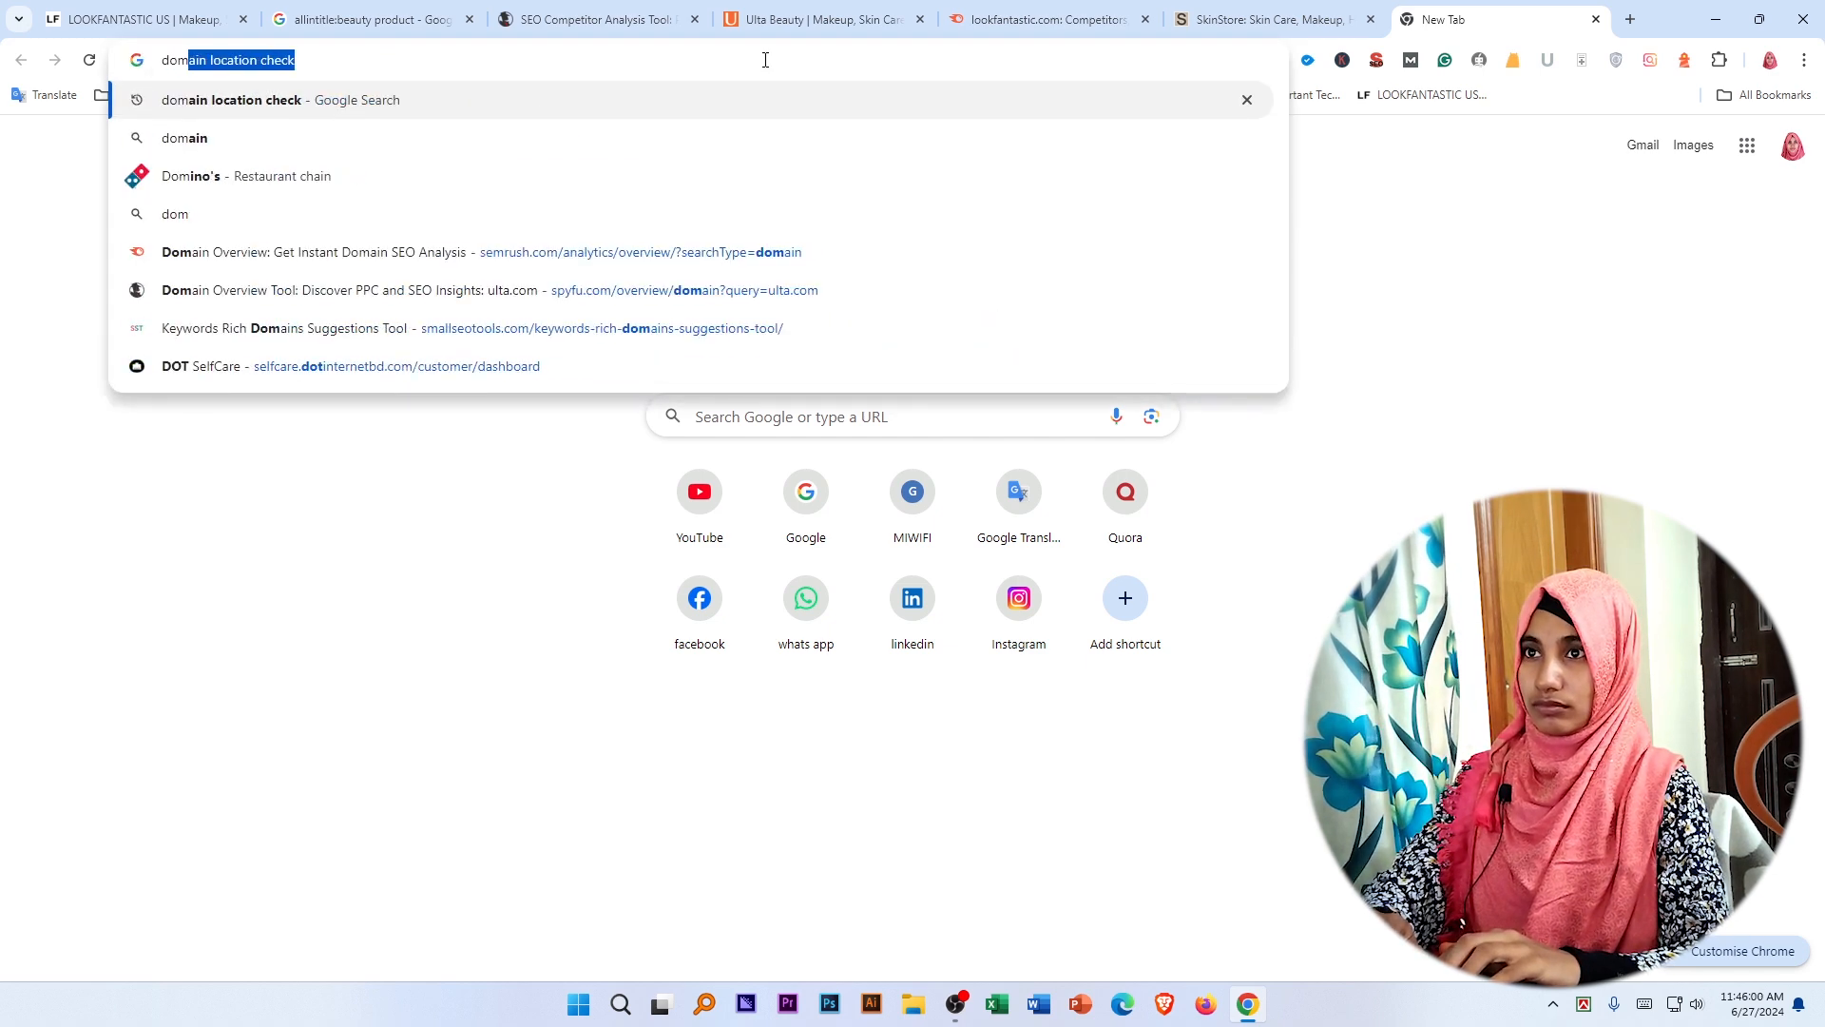
left_click(390, 100)
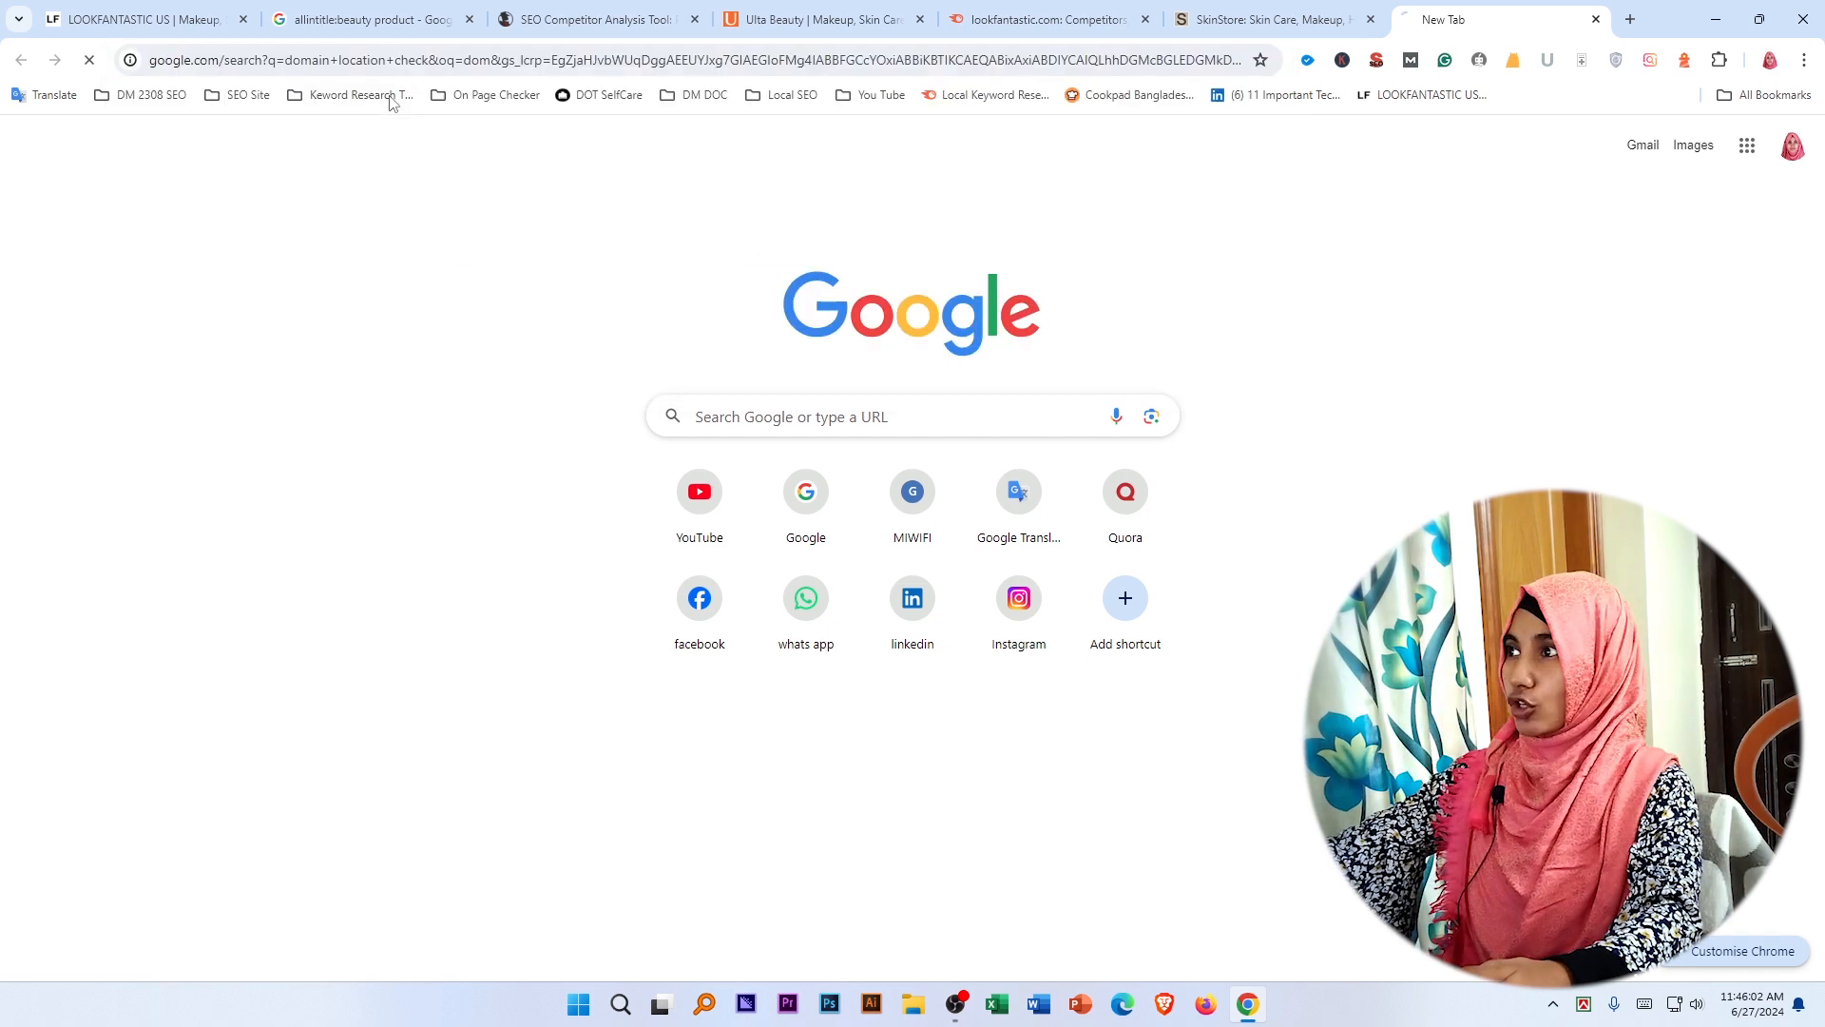
left_click(1269, 19)
left_click(252, 57)
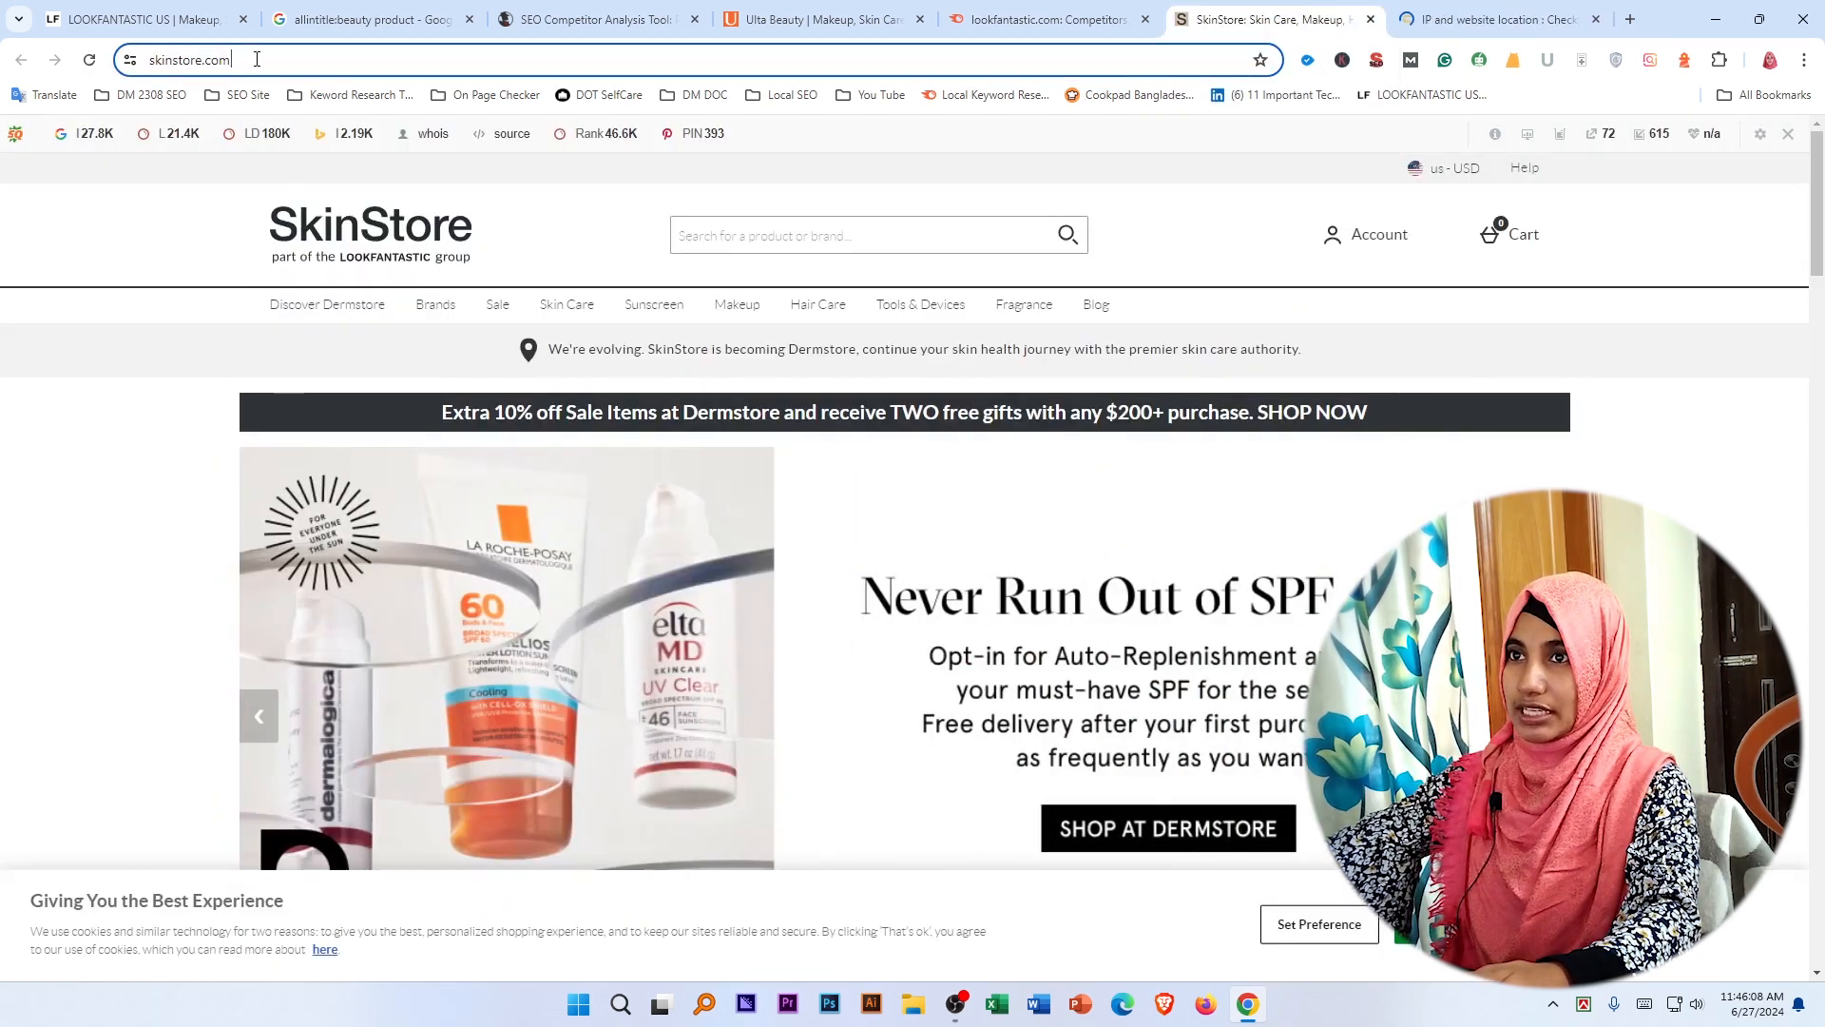
right_click(193, 63)
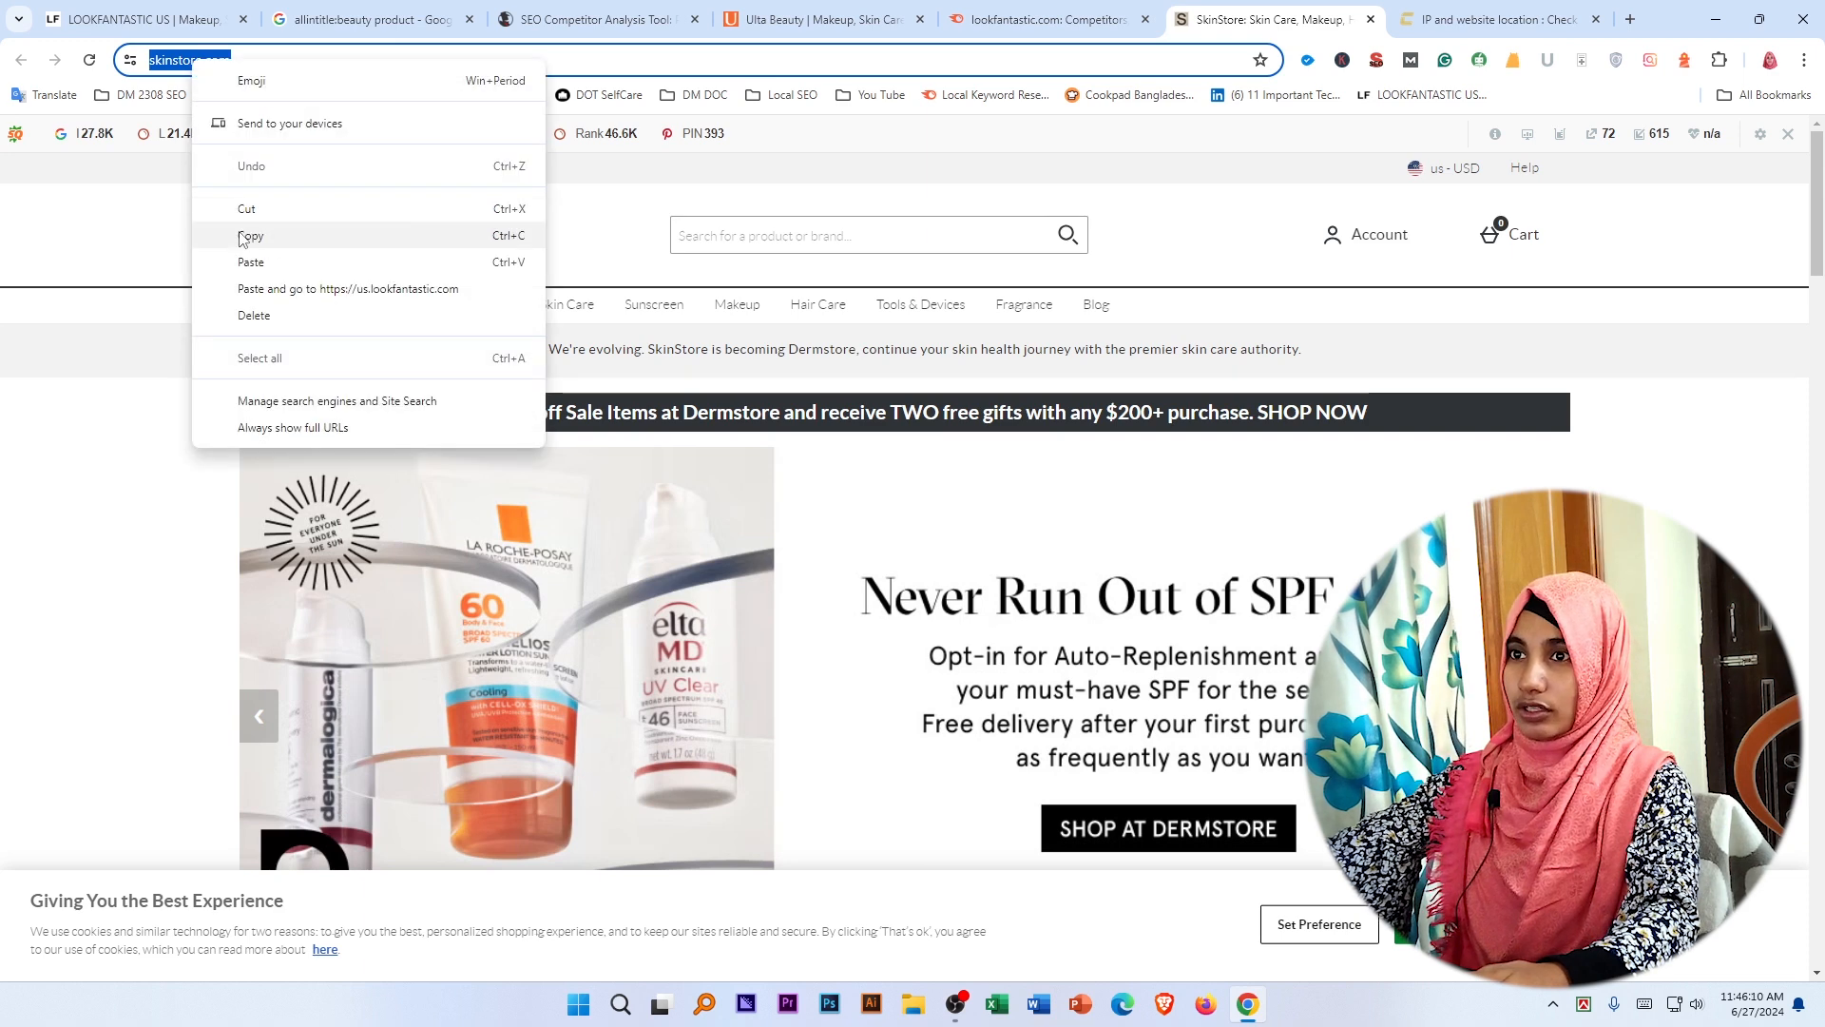
left_click(243, 235)
left_click(1507, 19)
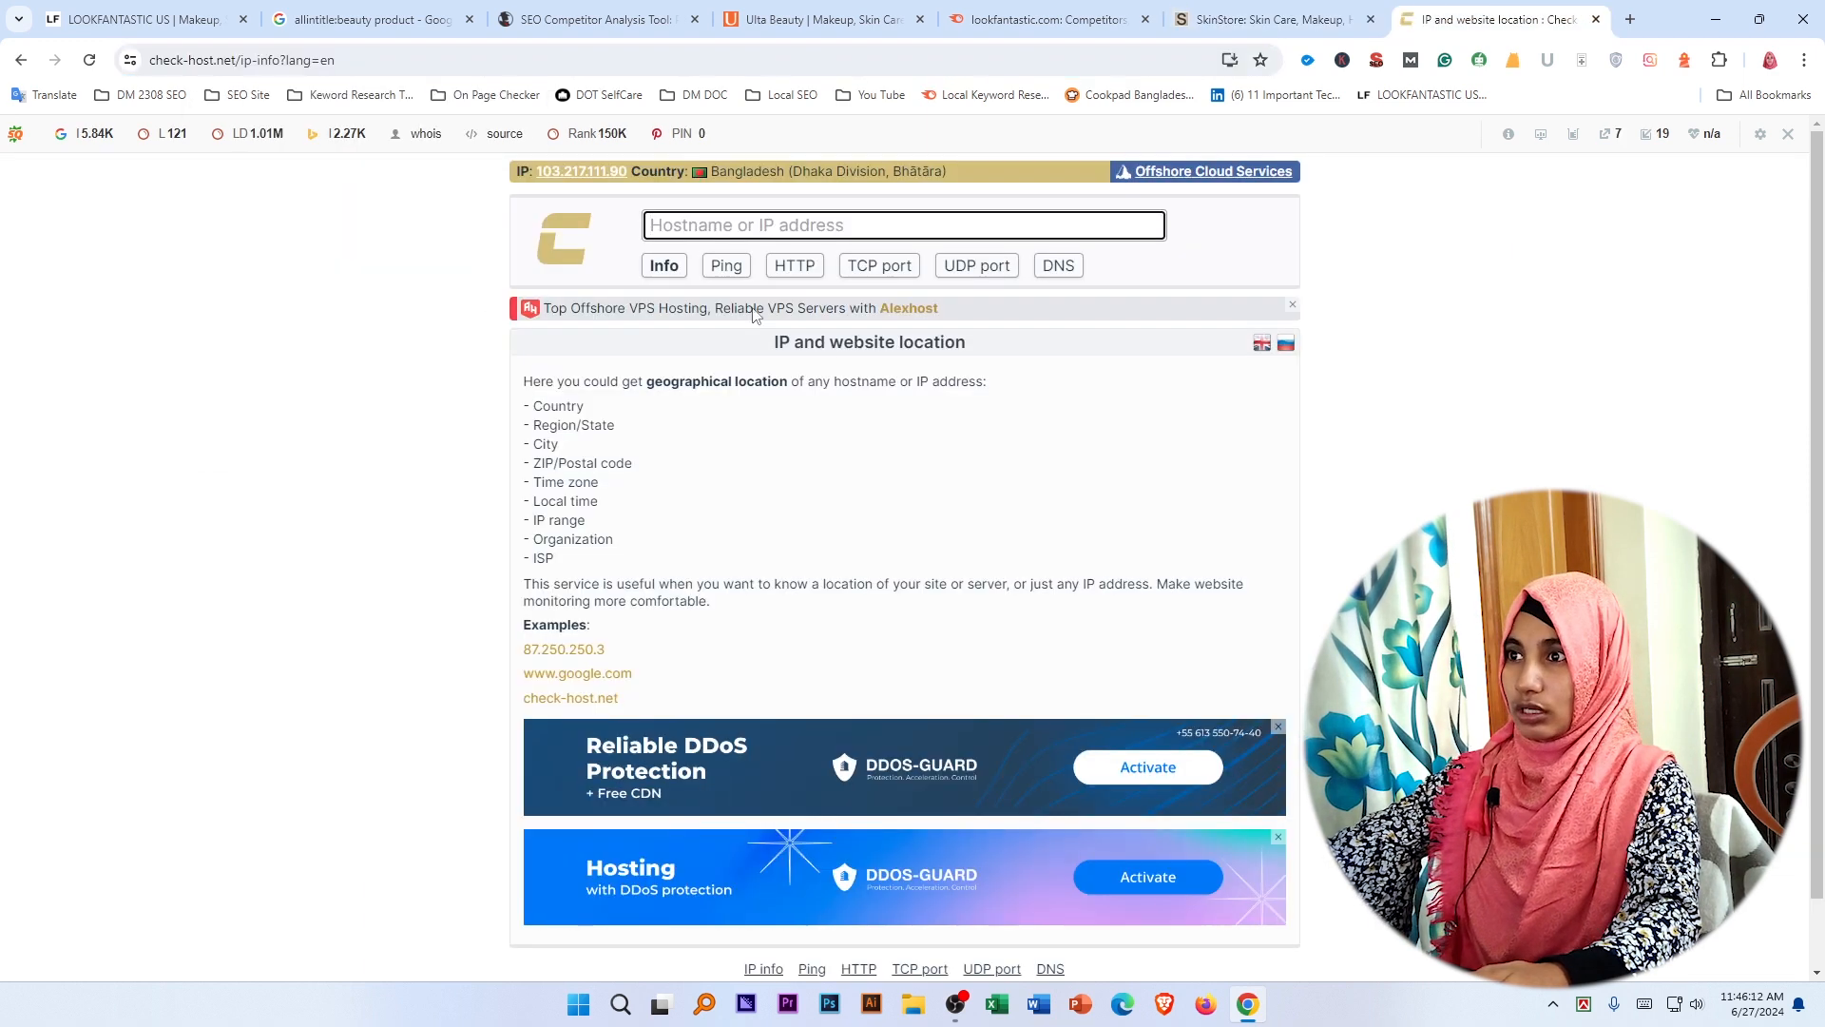
right_click(689, 230)
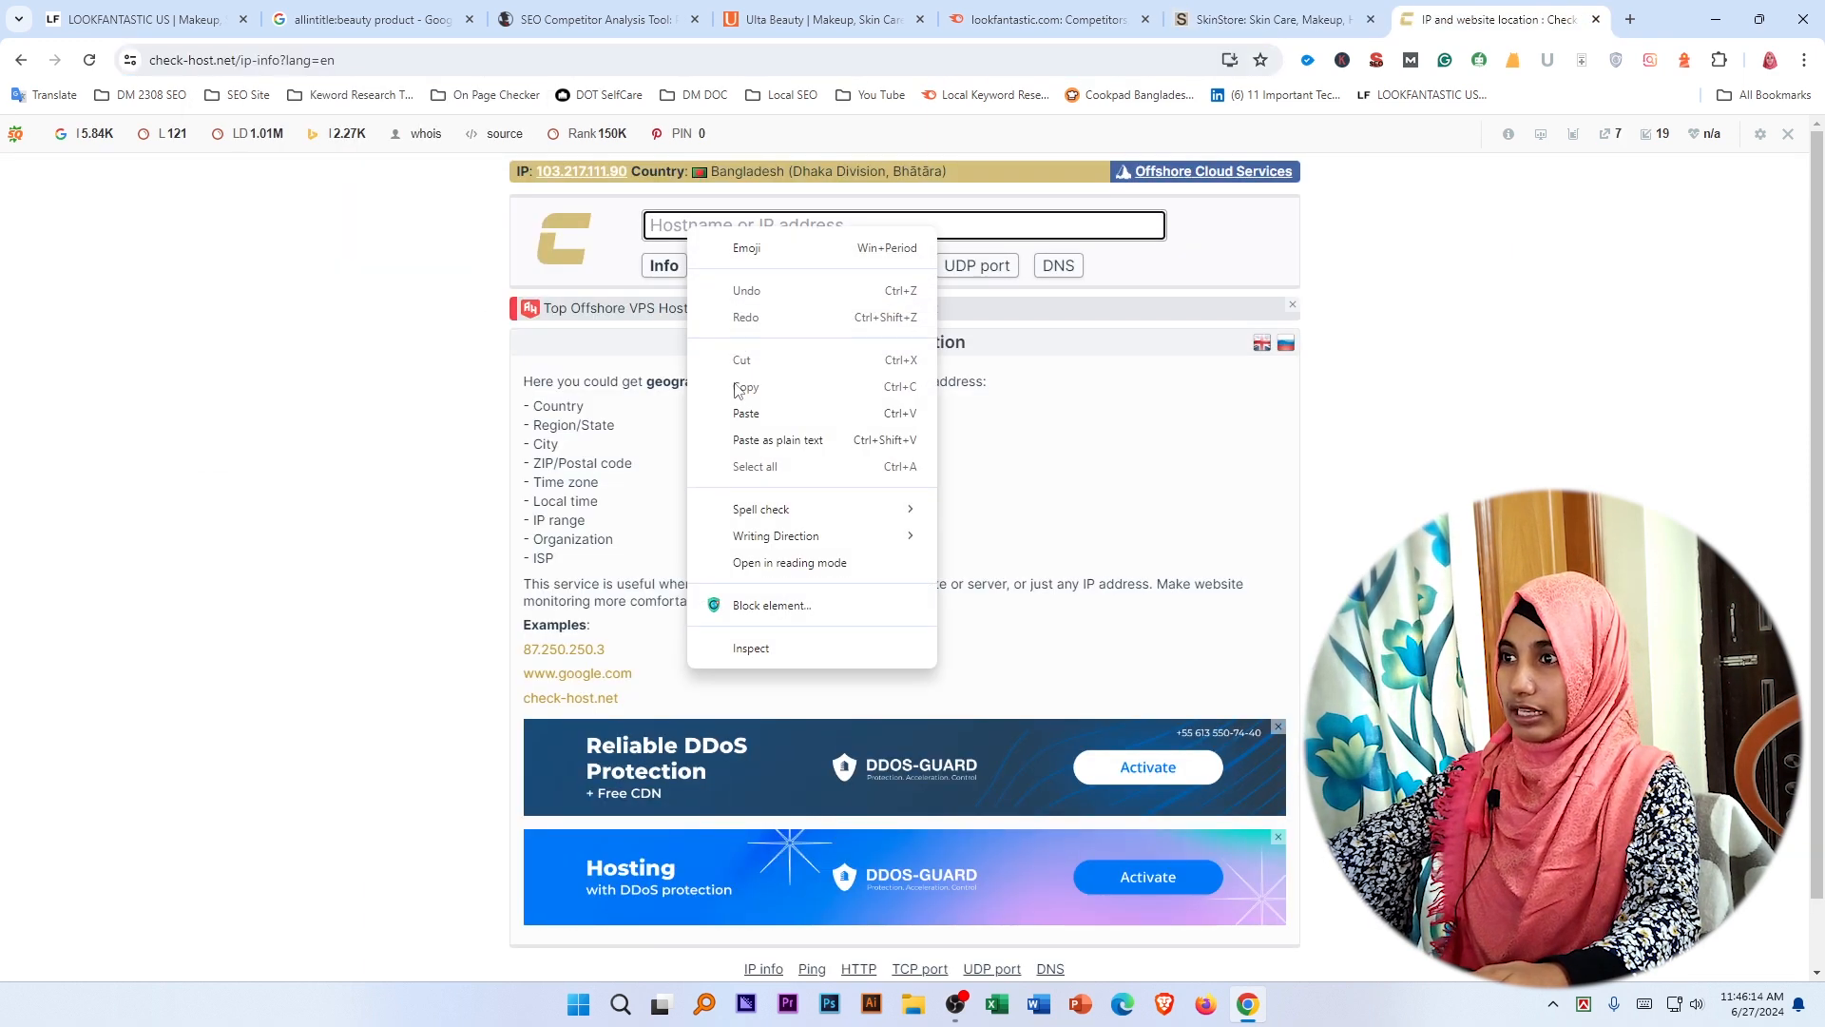
left_click(741, 413)
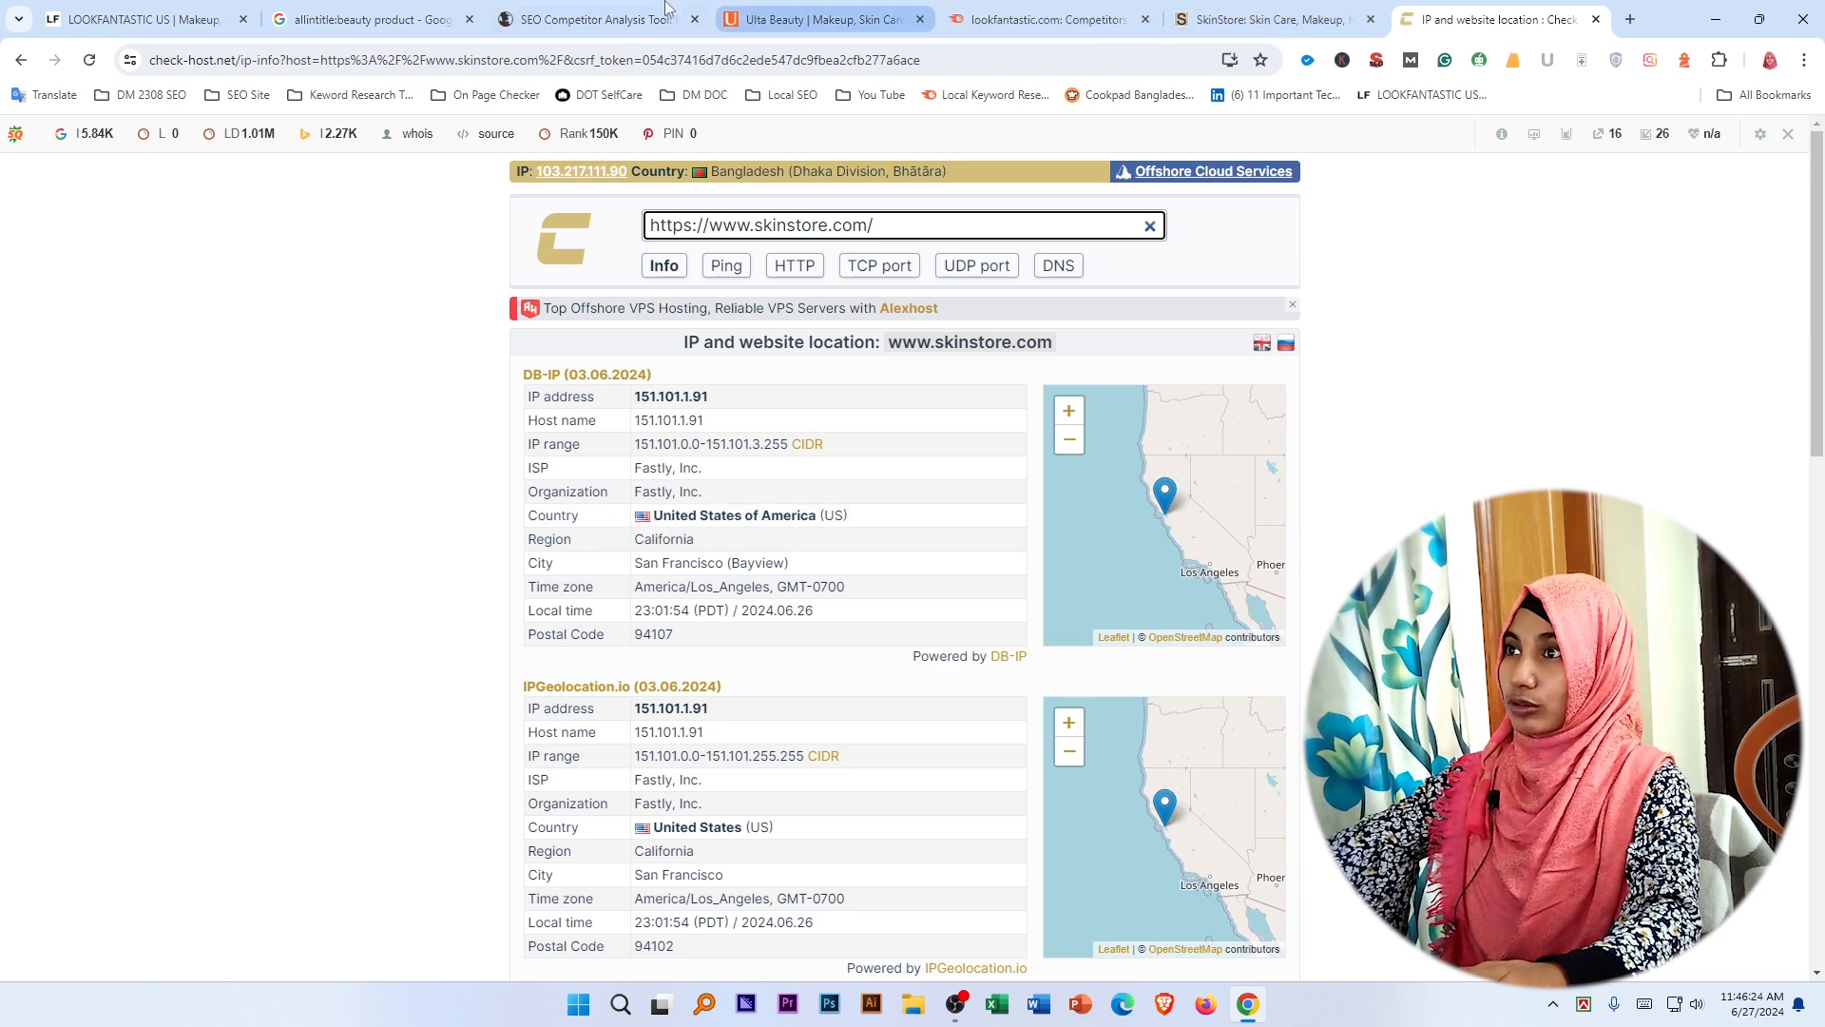
Review the Organic Competitors list in Semrush again and return to the SkinStore homepage.
left_click(1042, 14)
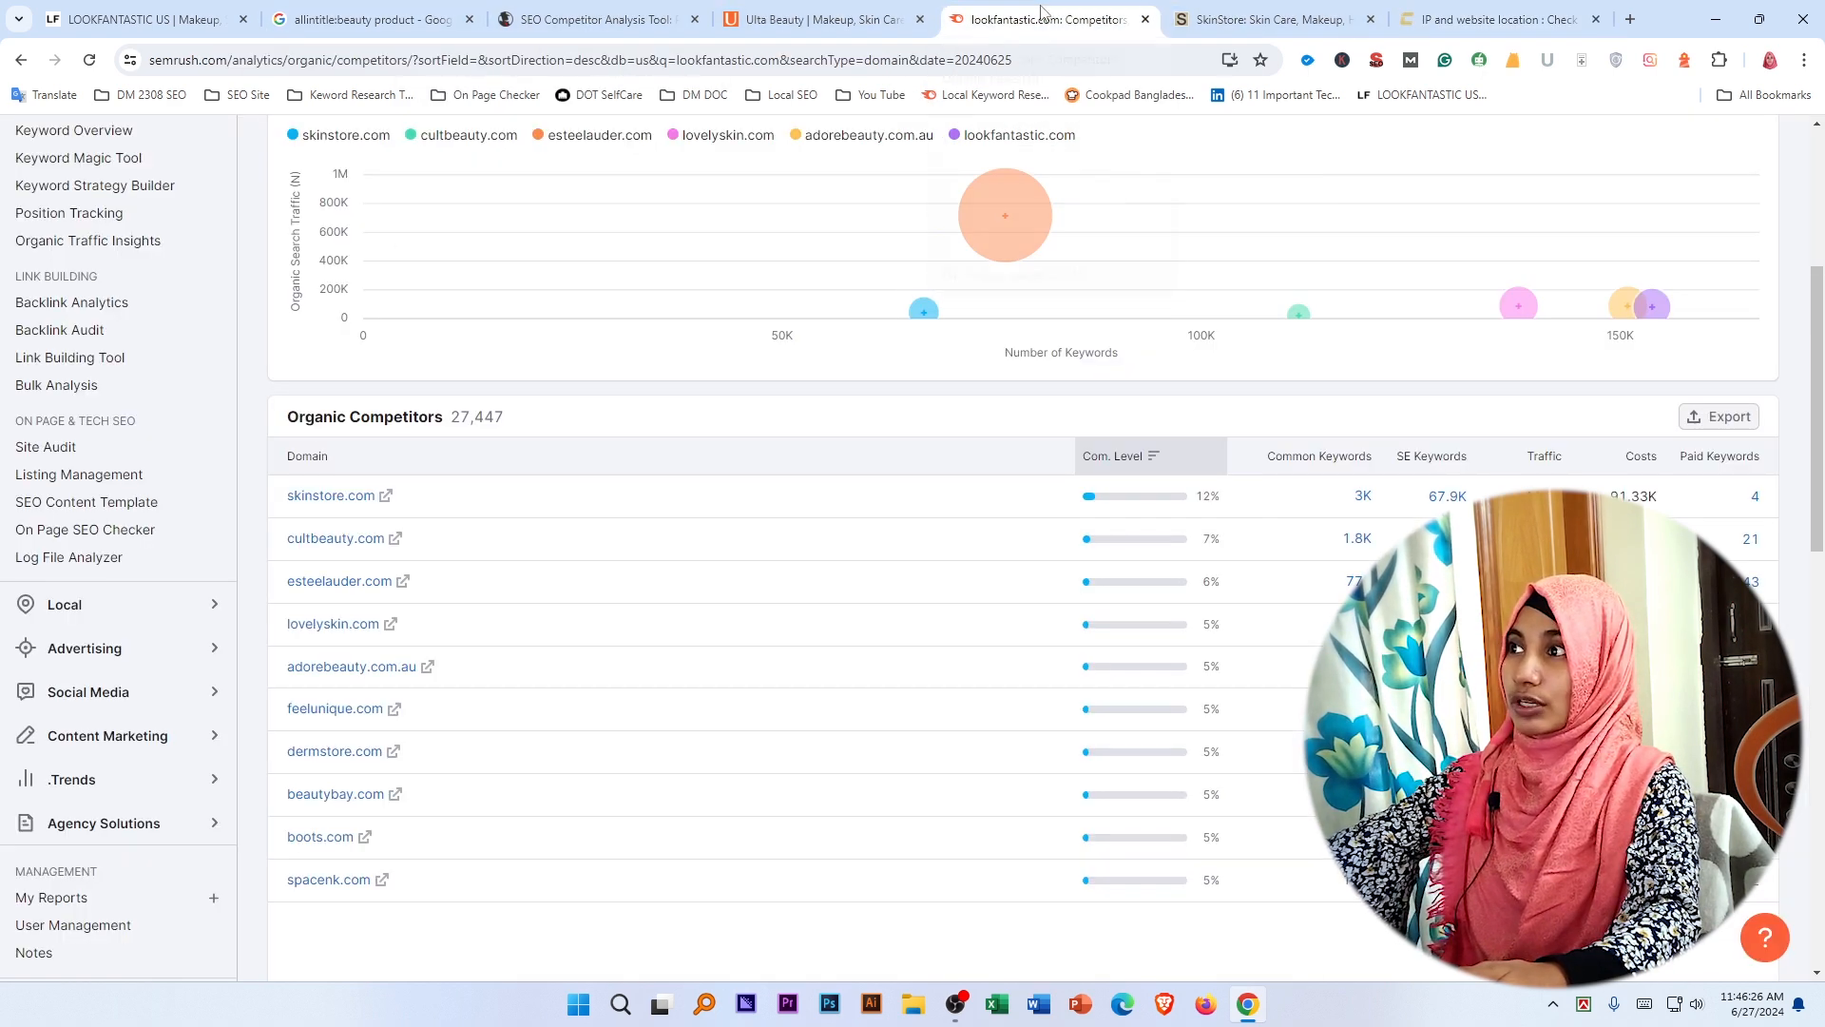
mouse_move(306, 454)
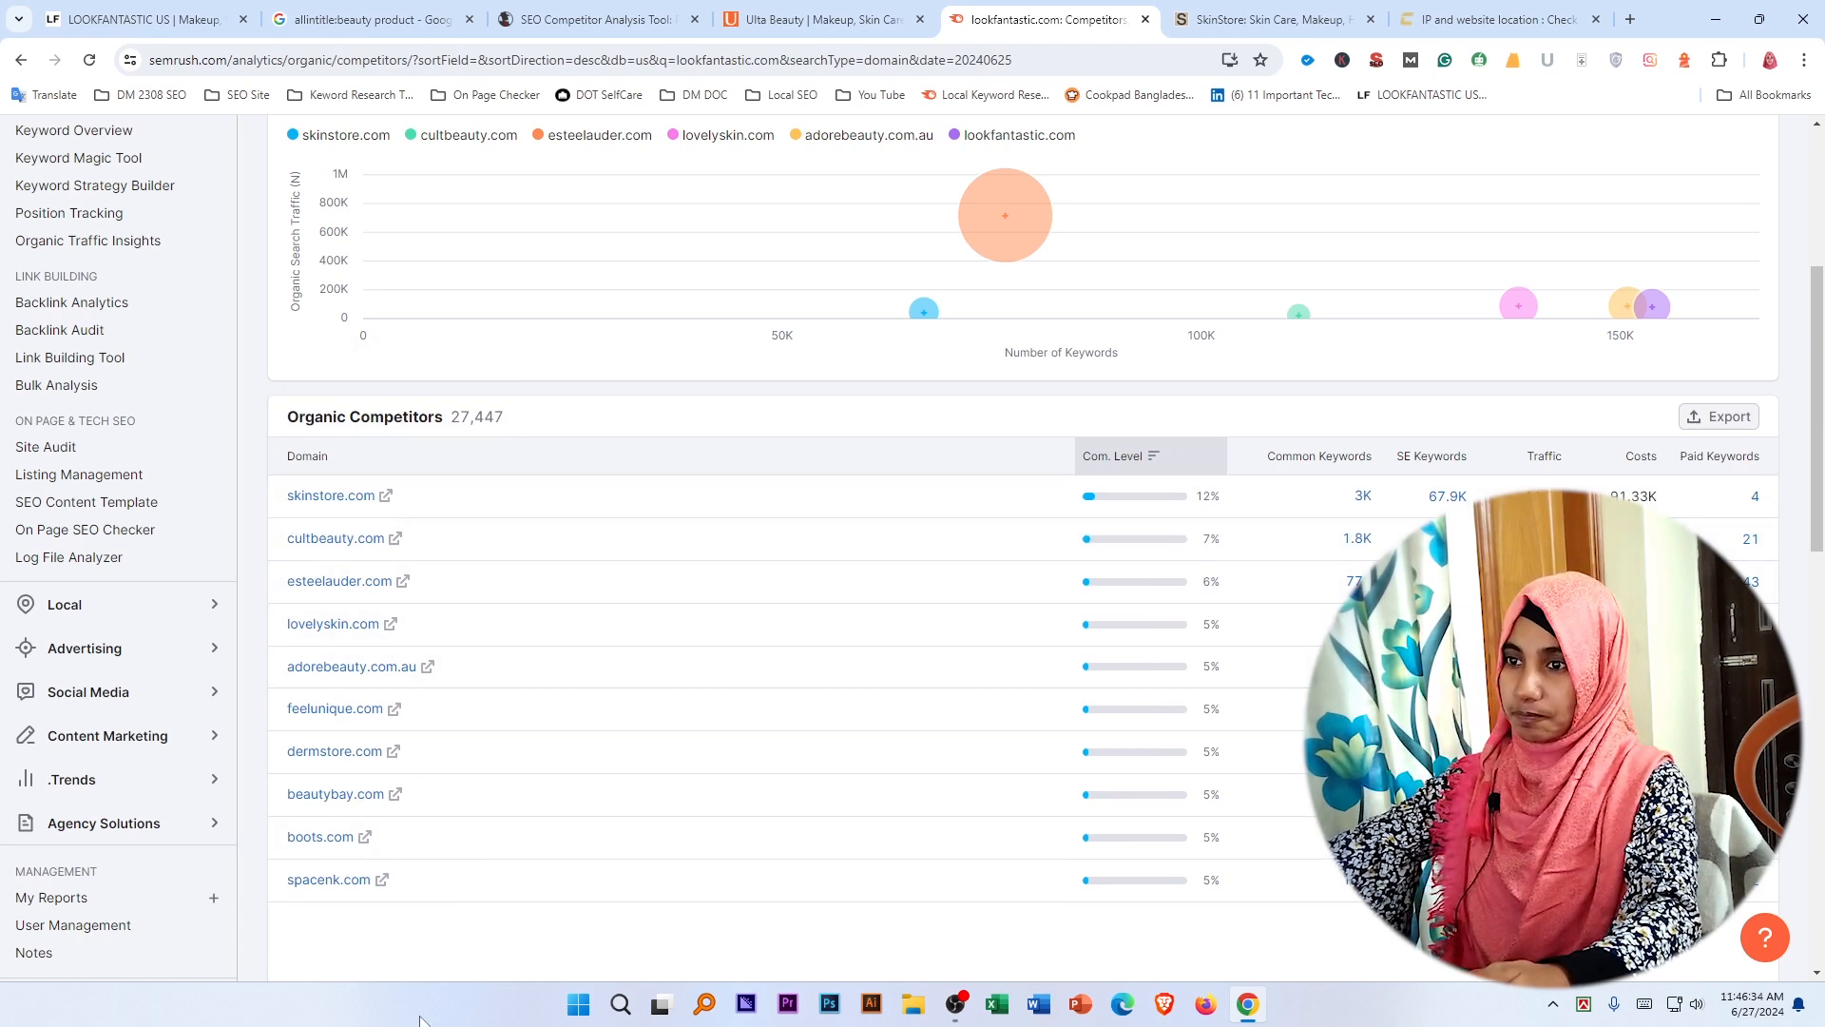
left_click(1304, 12)
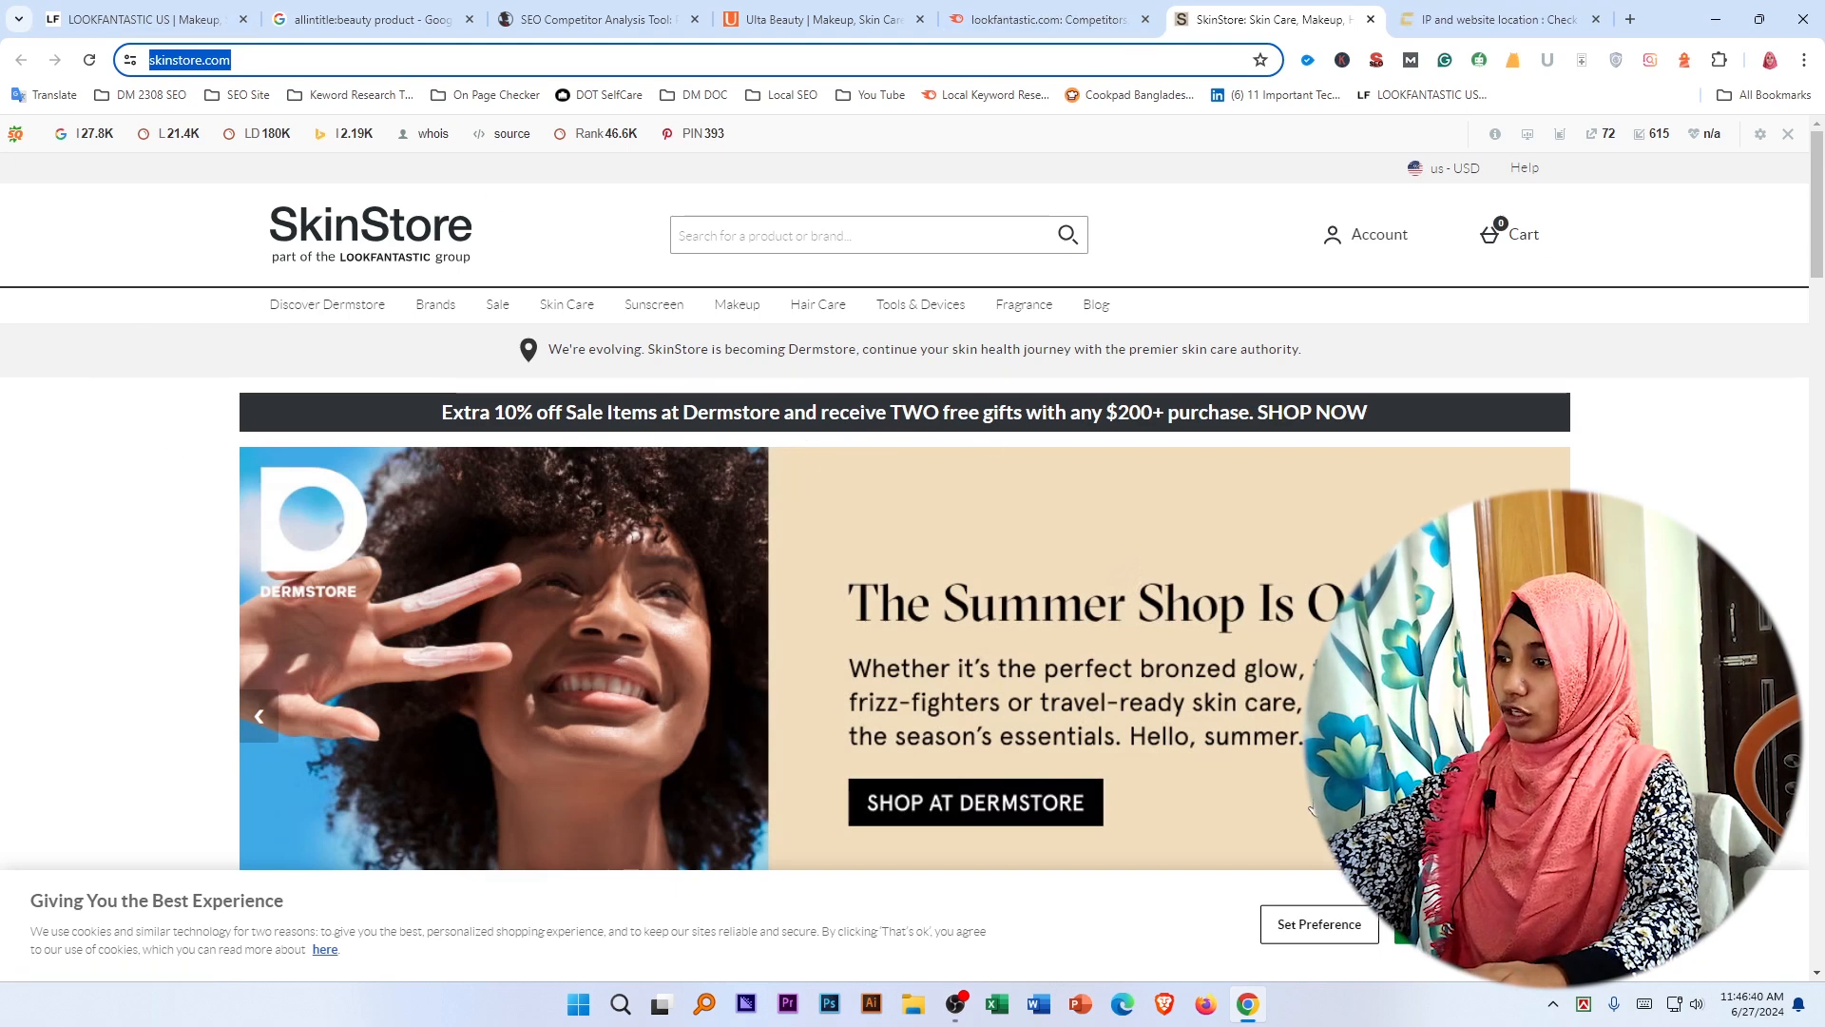
Switch to Excel and create a blank workbook.
left_click(997, 1005)
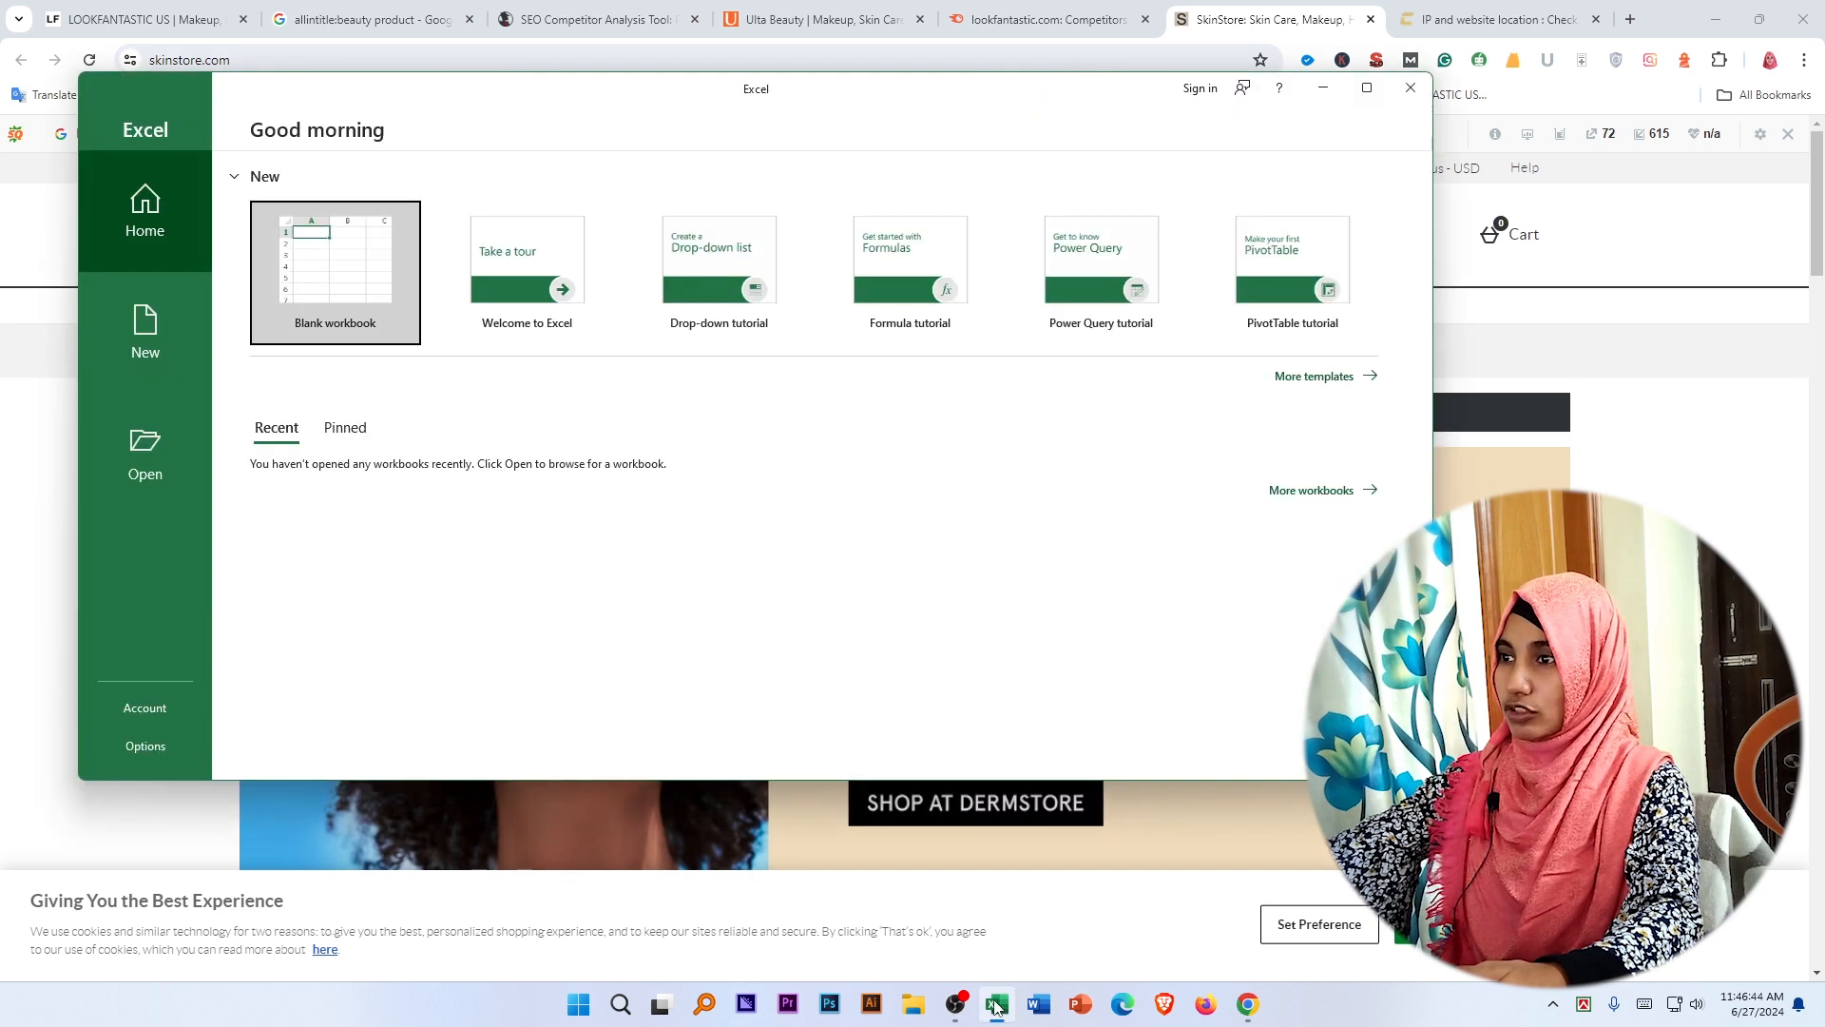
left_click(335, 276)
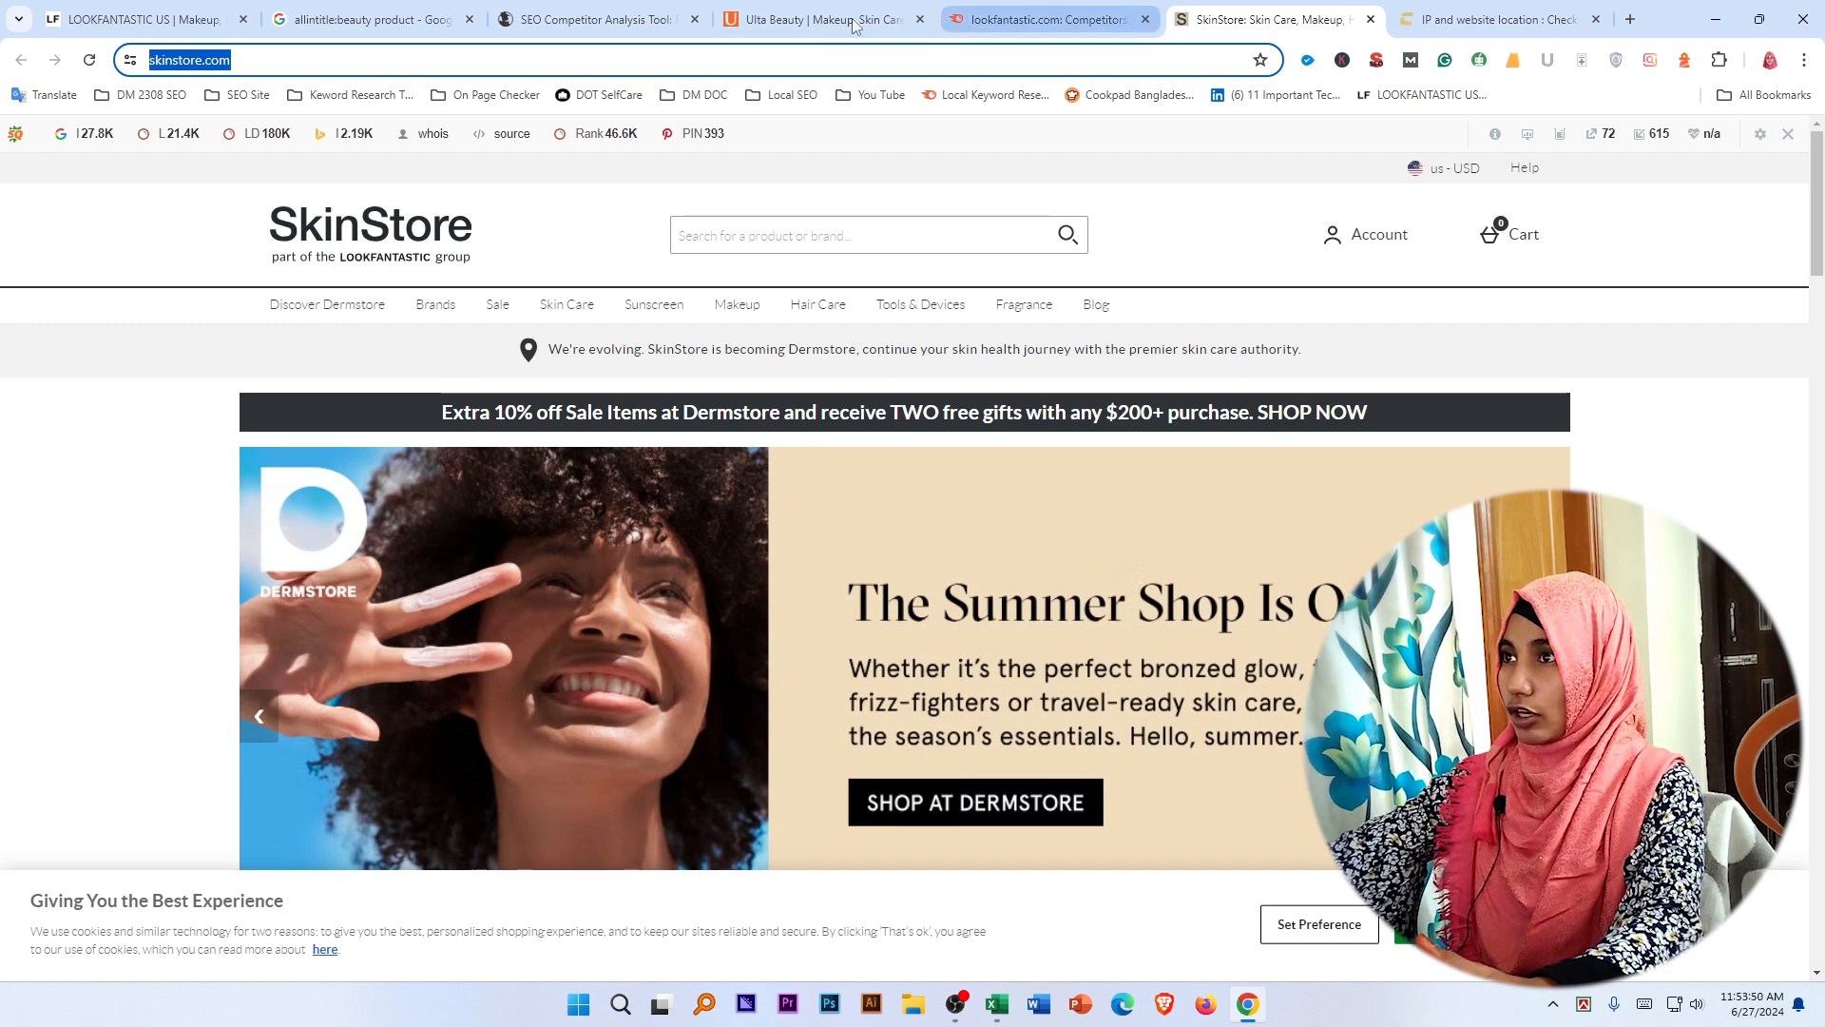
left_click(1046, 21)
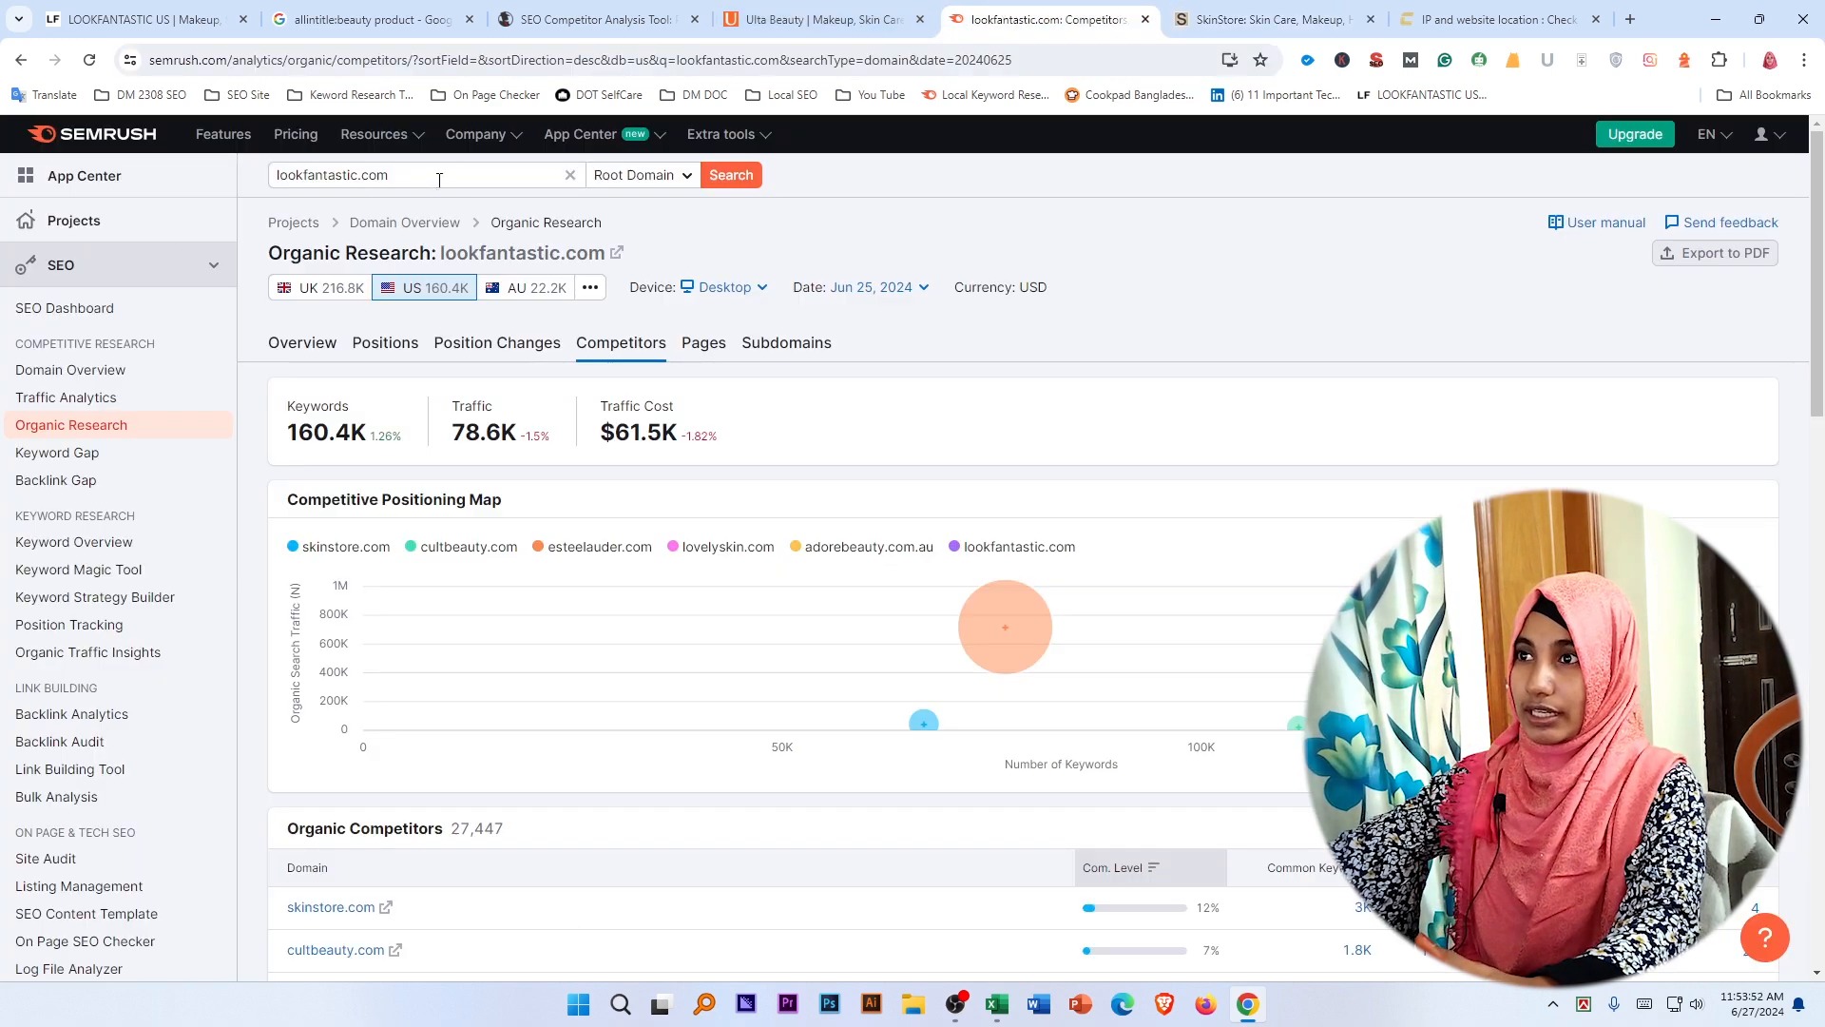
left_click(570, 177)
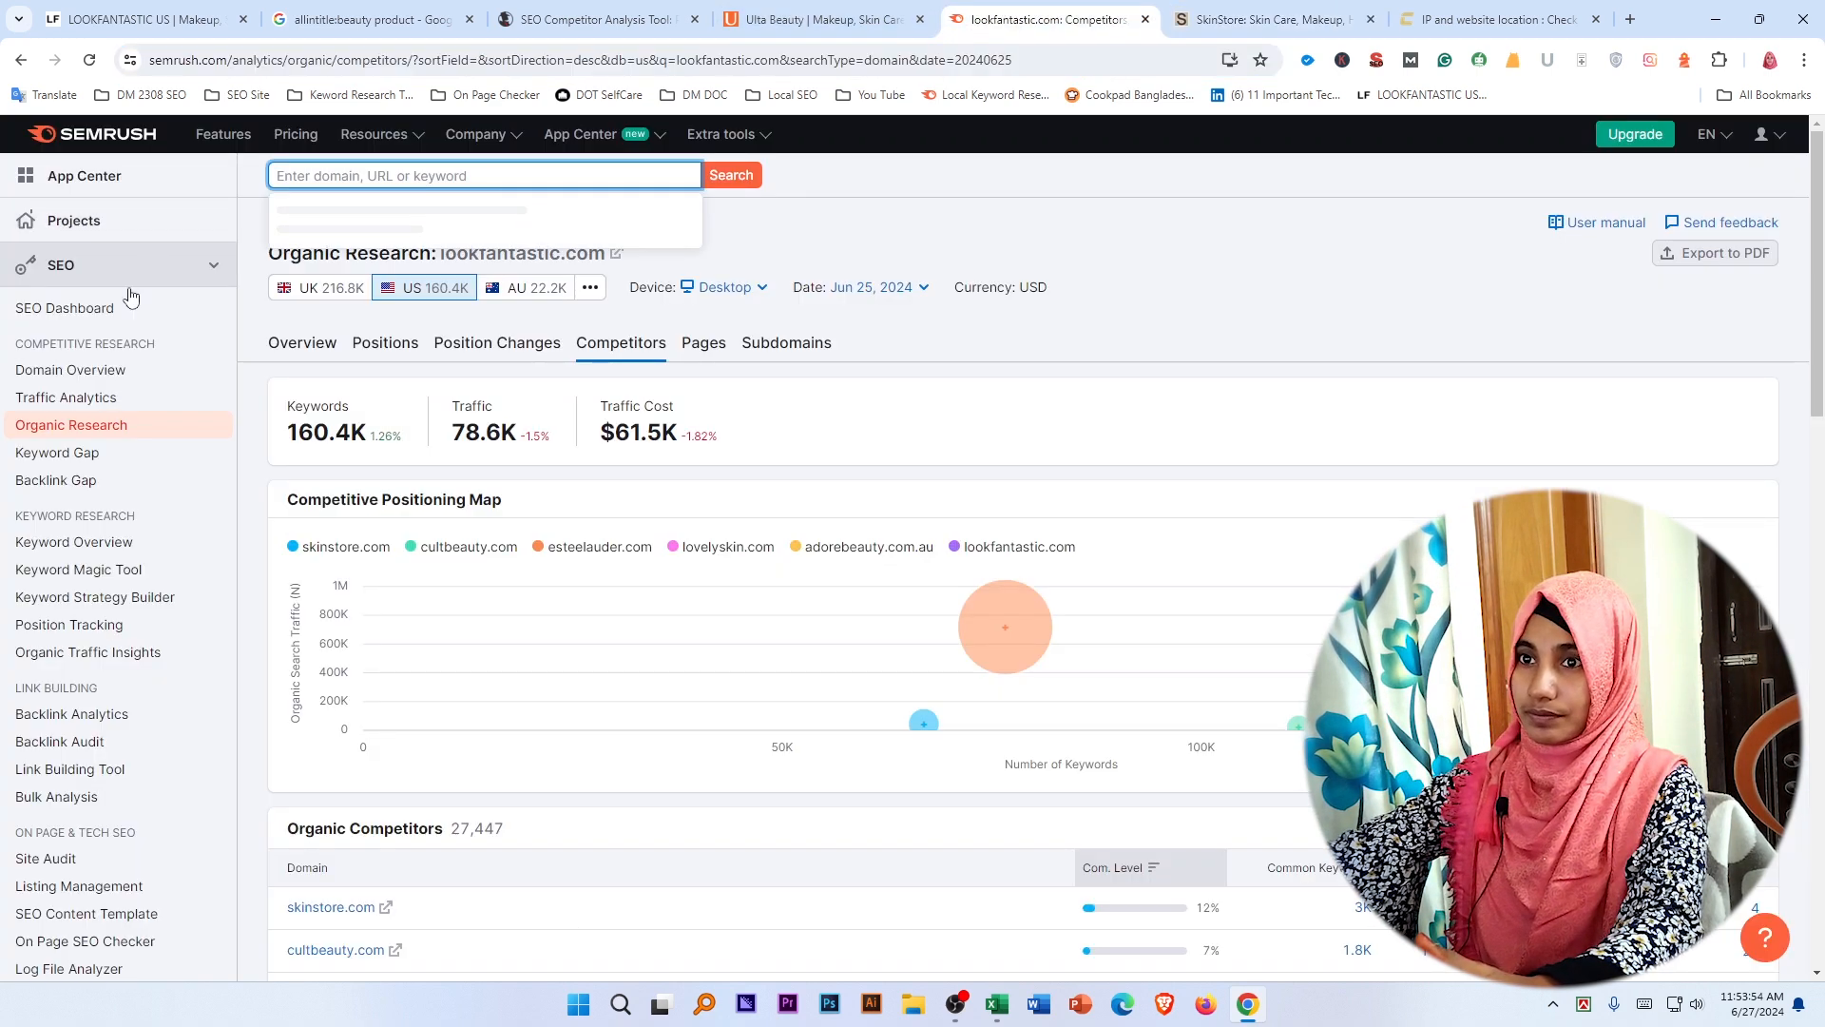
left_click(79, 378)
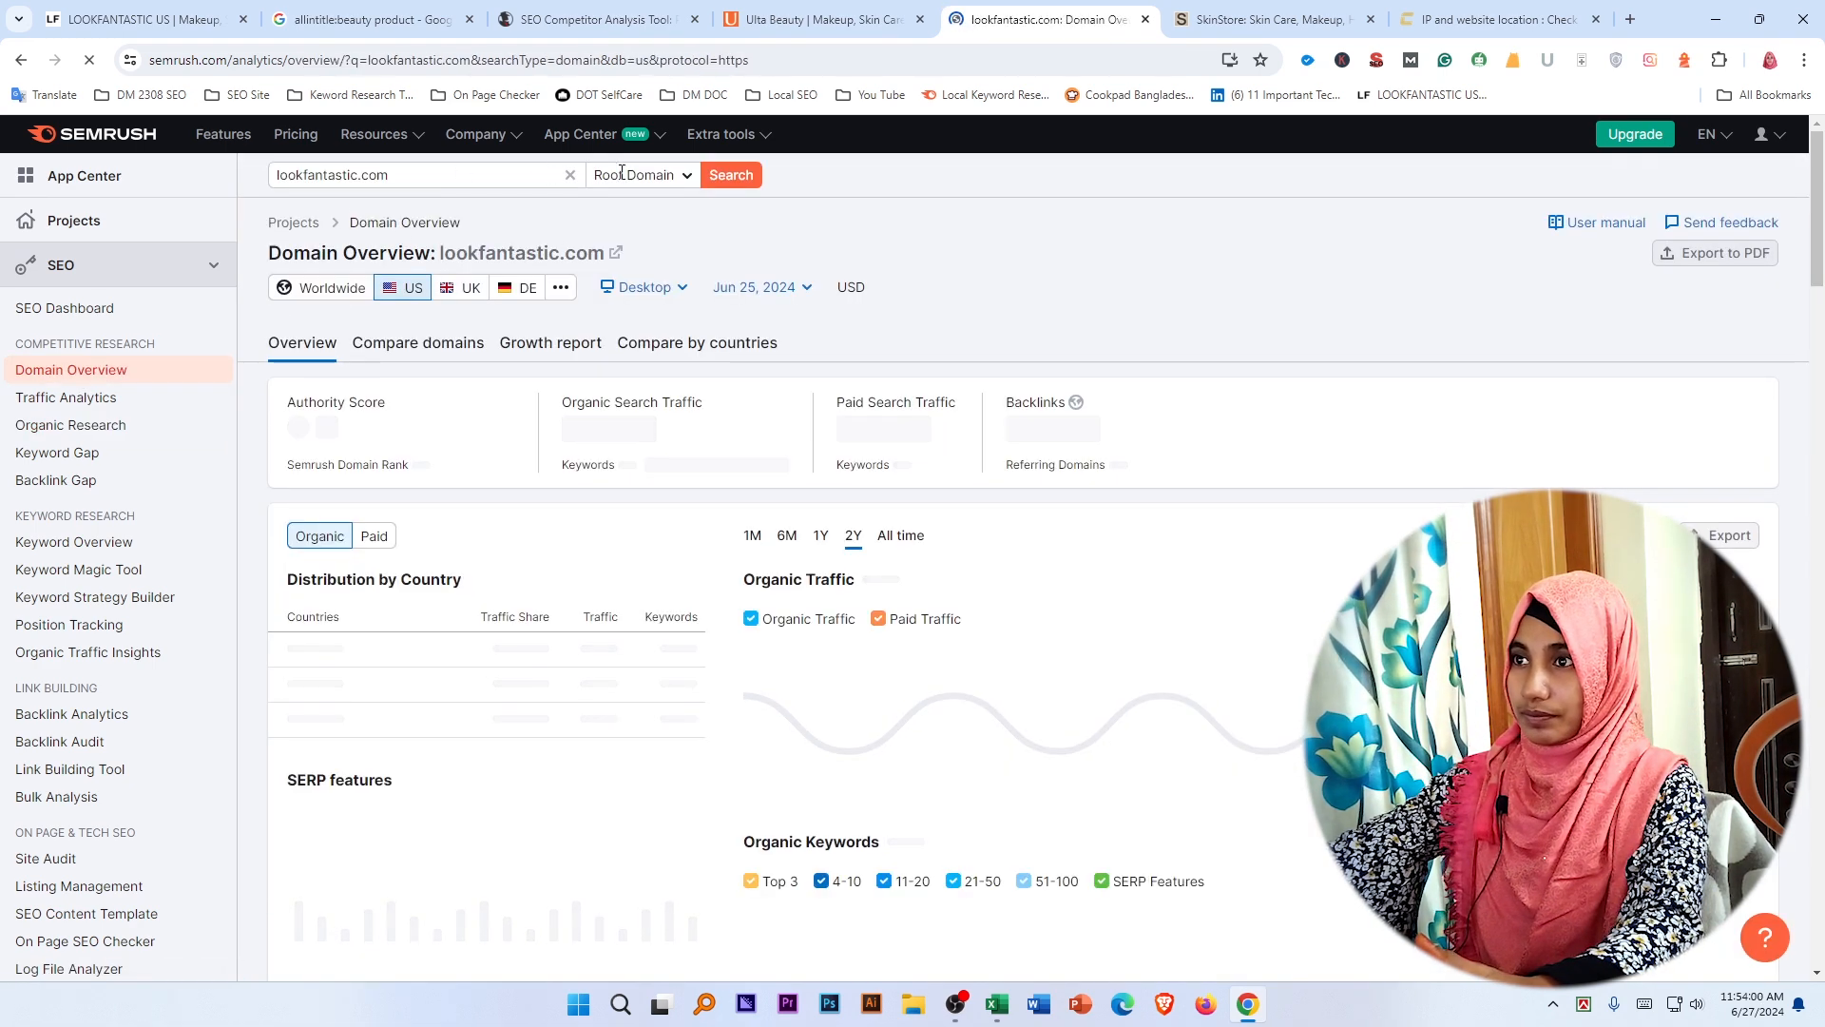
left_click(569, 175)
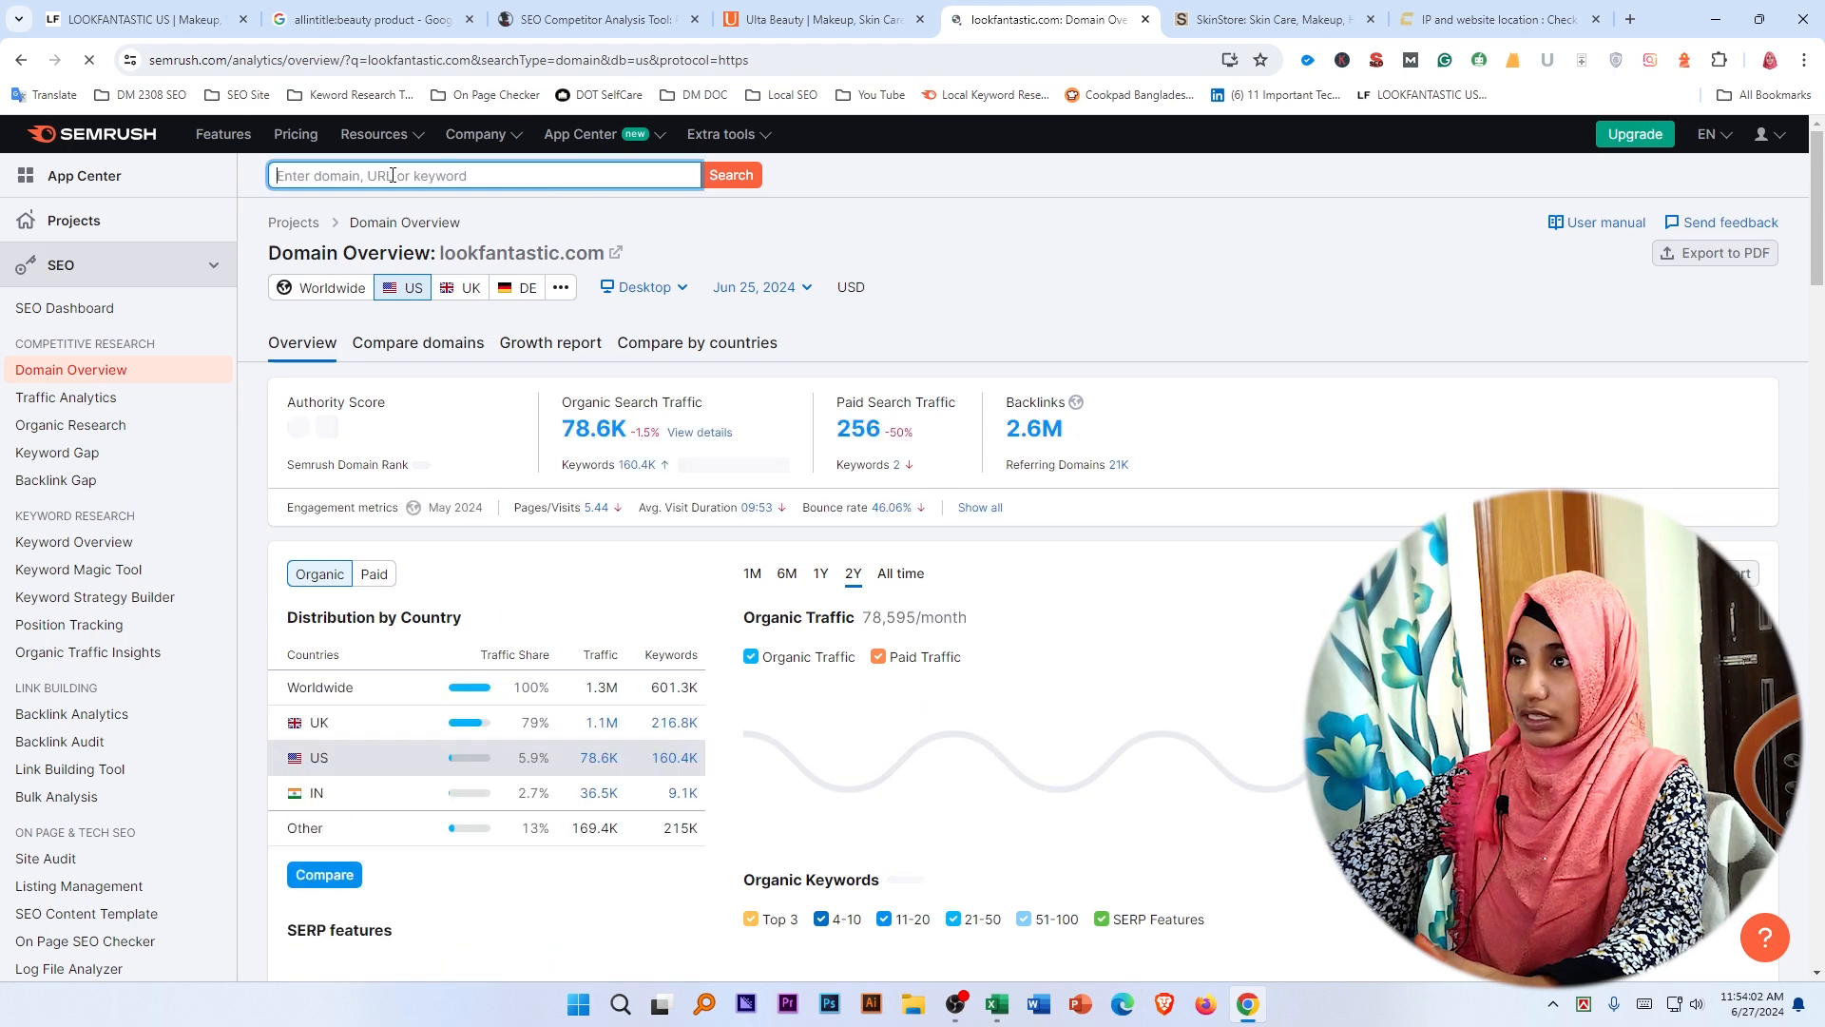
right_click(391, 175)
left_click(436, 367)
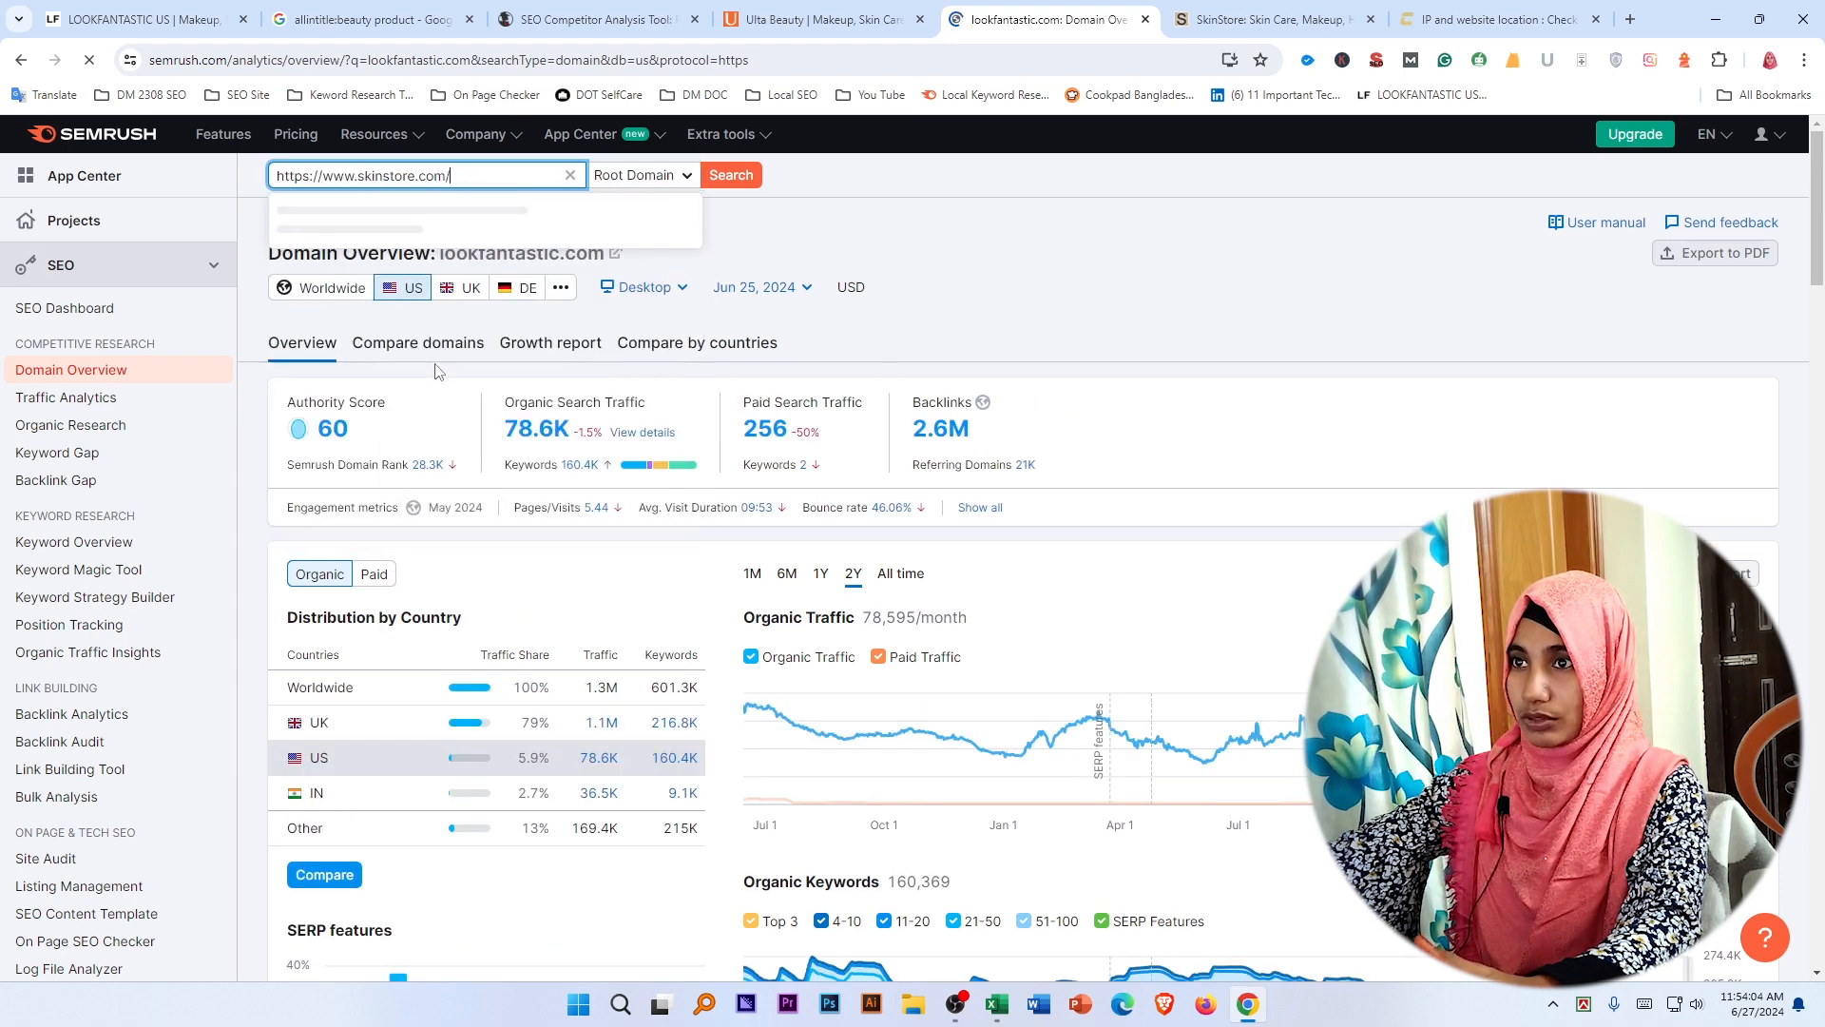
left_click(749, 179)
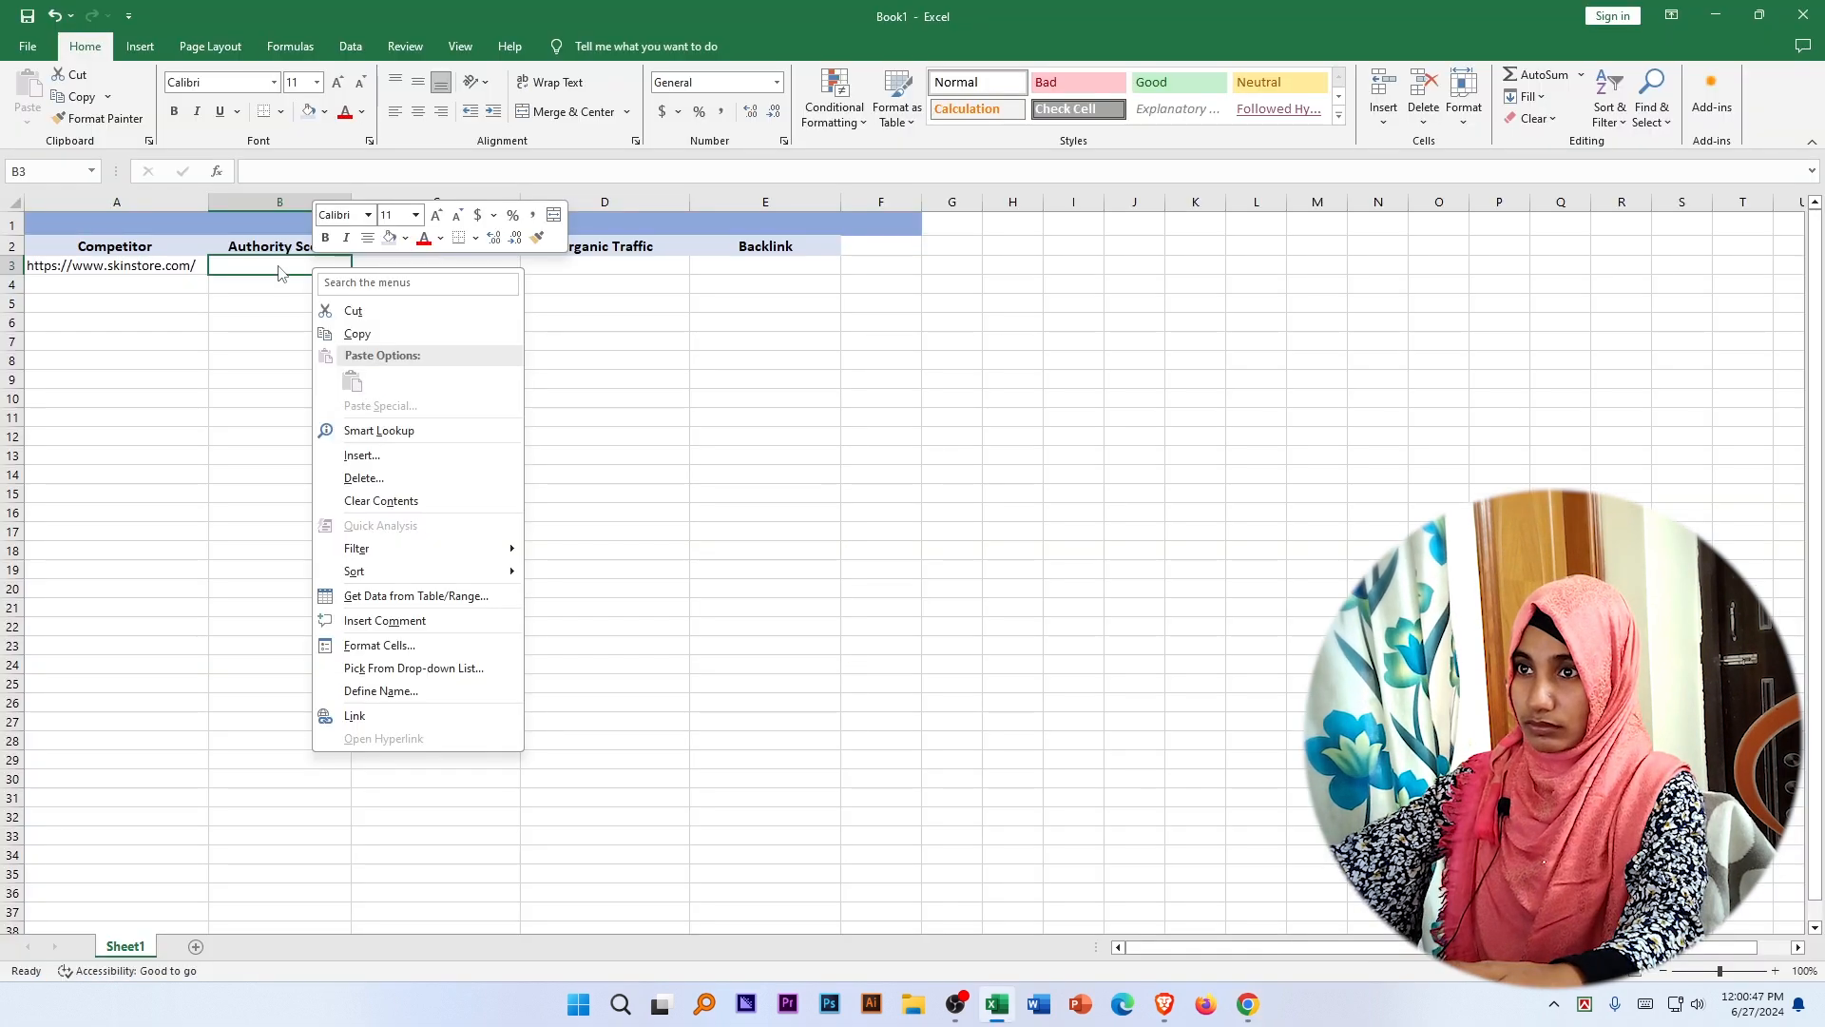
In the Excel Competitor Analysis sheet, enter 42 as skinstore.com's Authority Score in cell B3 and return to the Semrush Domain Overview.
left_click(280, 259)
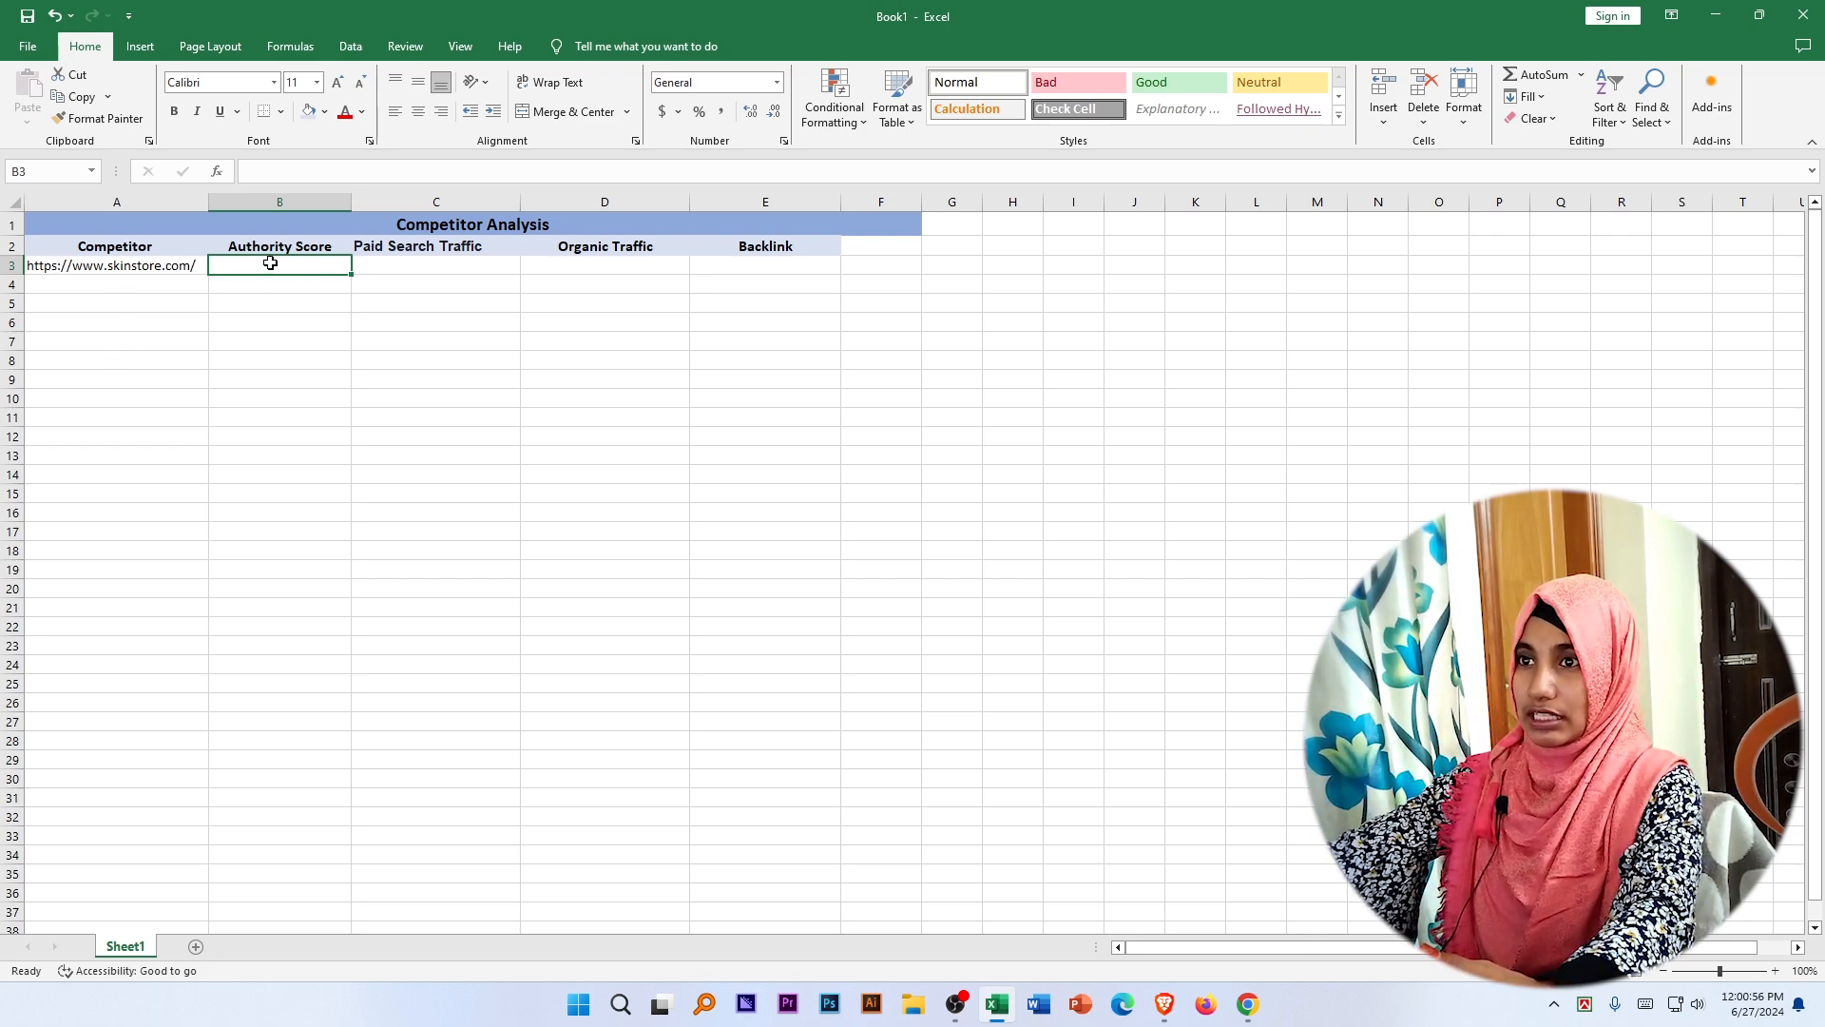
type("42")
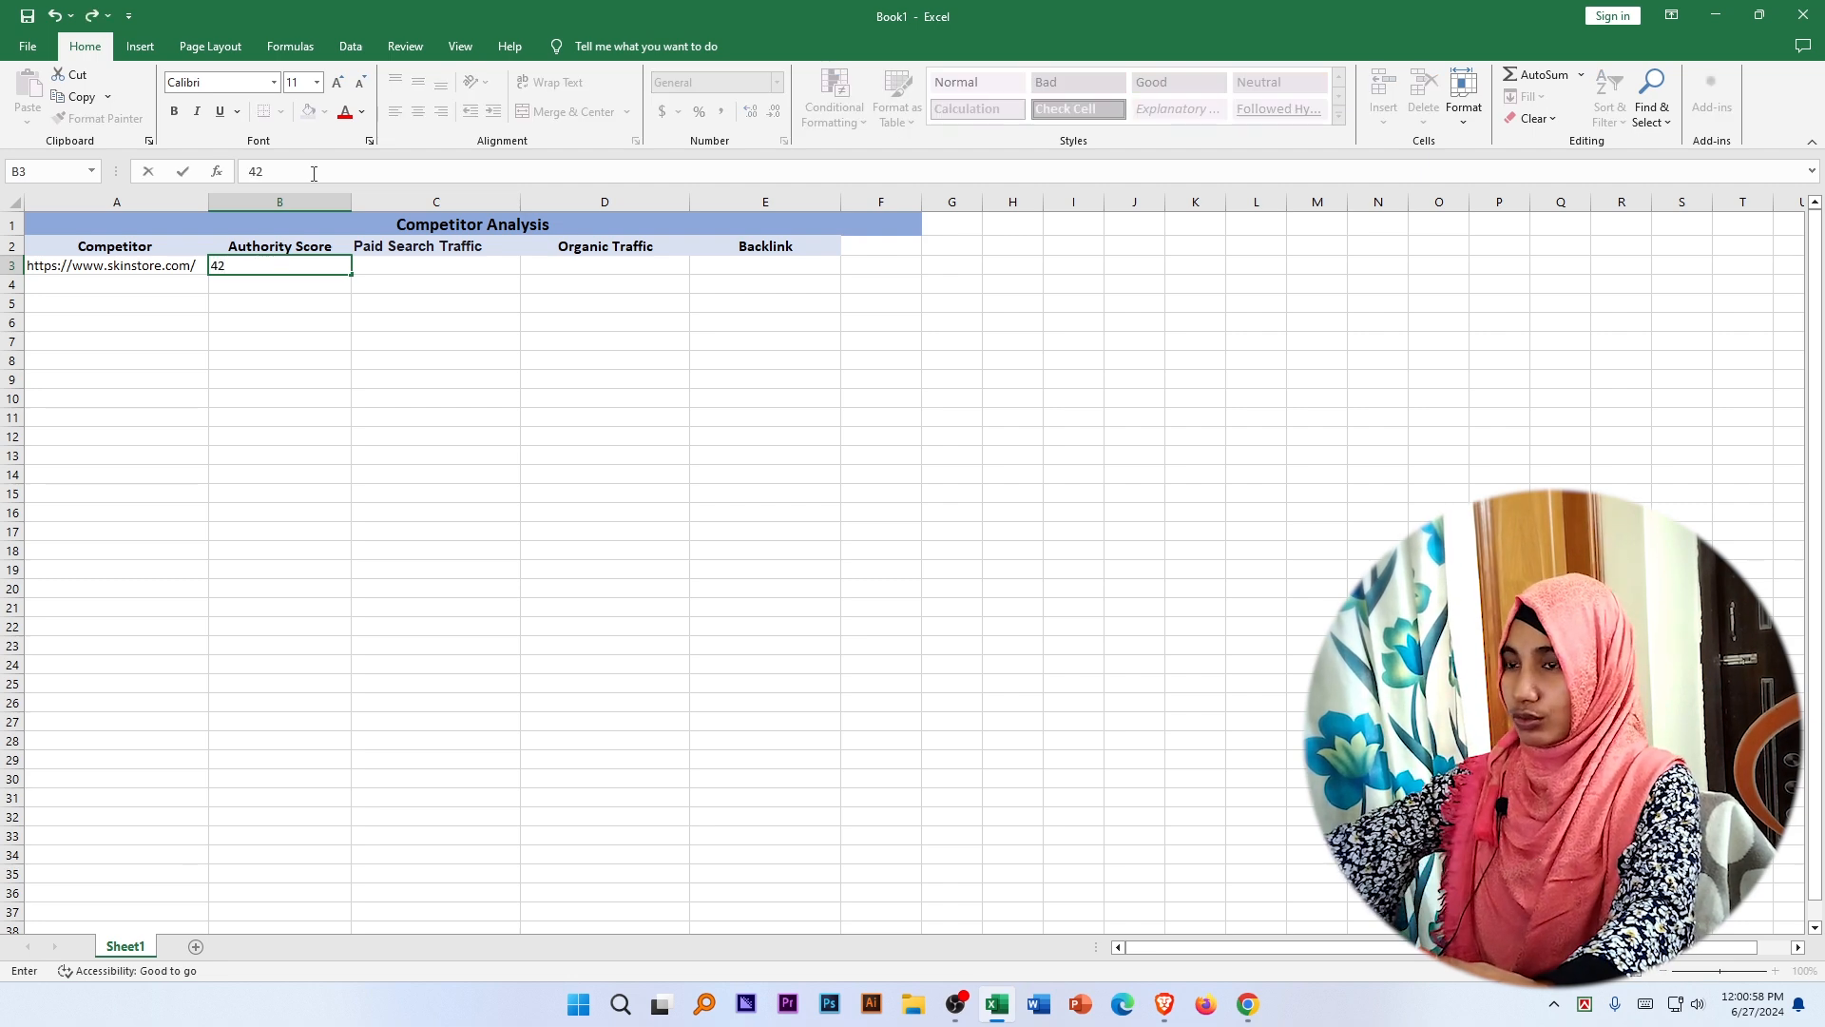
left_click(1243, 1005)
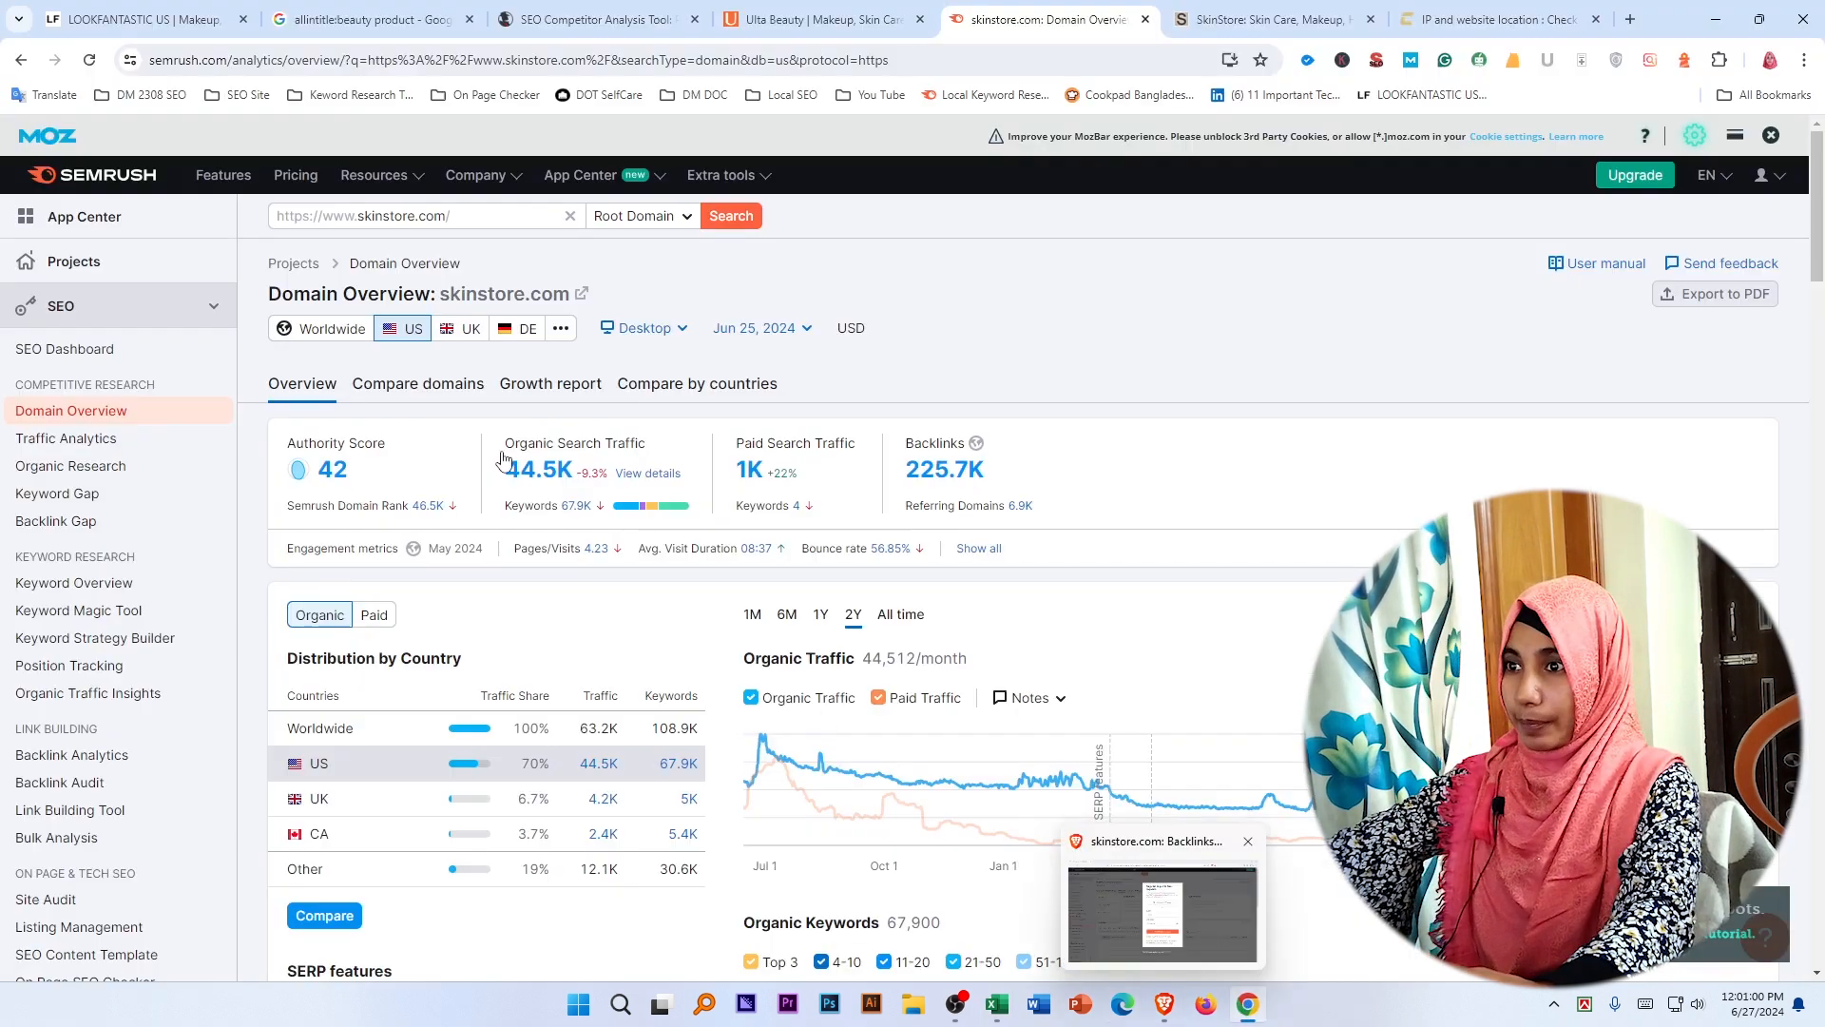
Copy skinstore.com's Organic Search Traffic value, 44.5K, from Semrush into cell C3 of the Excel Competitor Analysis sheet.
left_click_drag(503, 472, 568, 473)
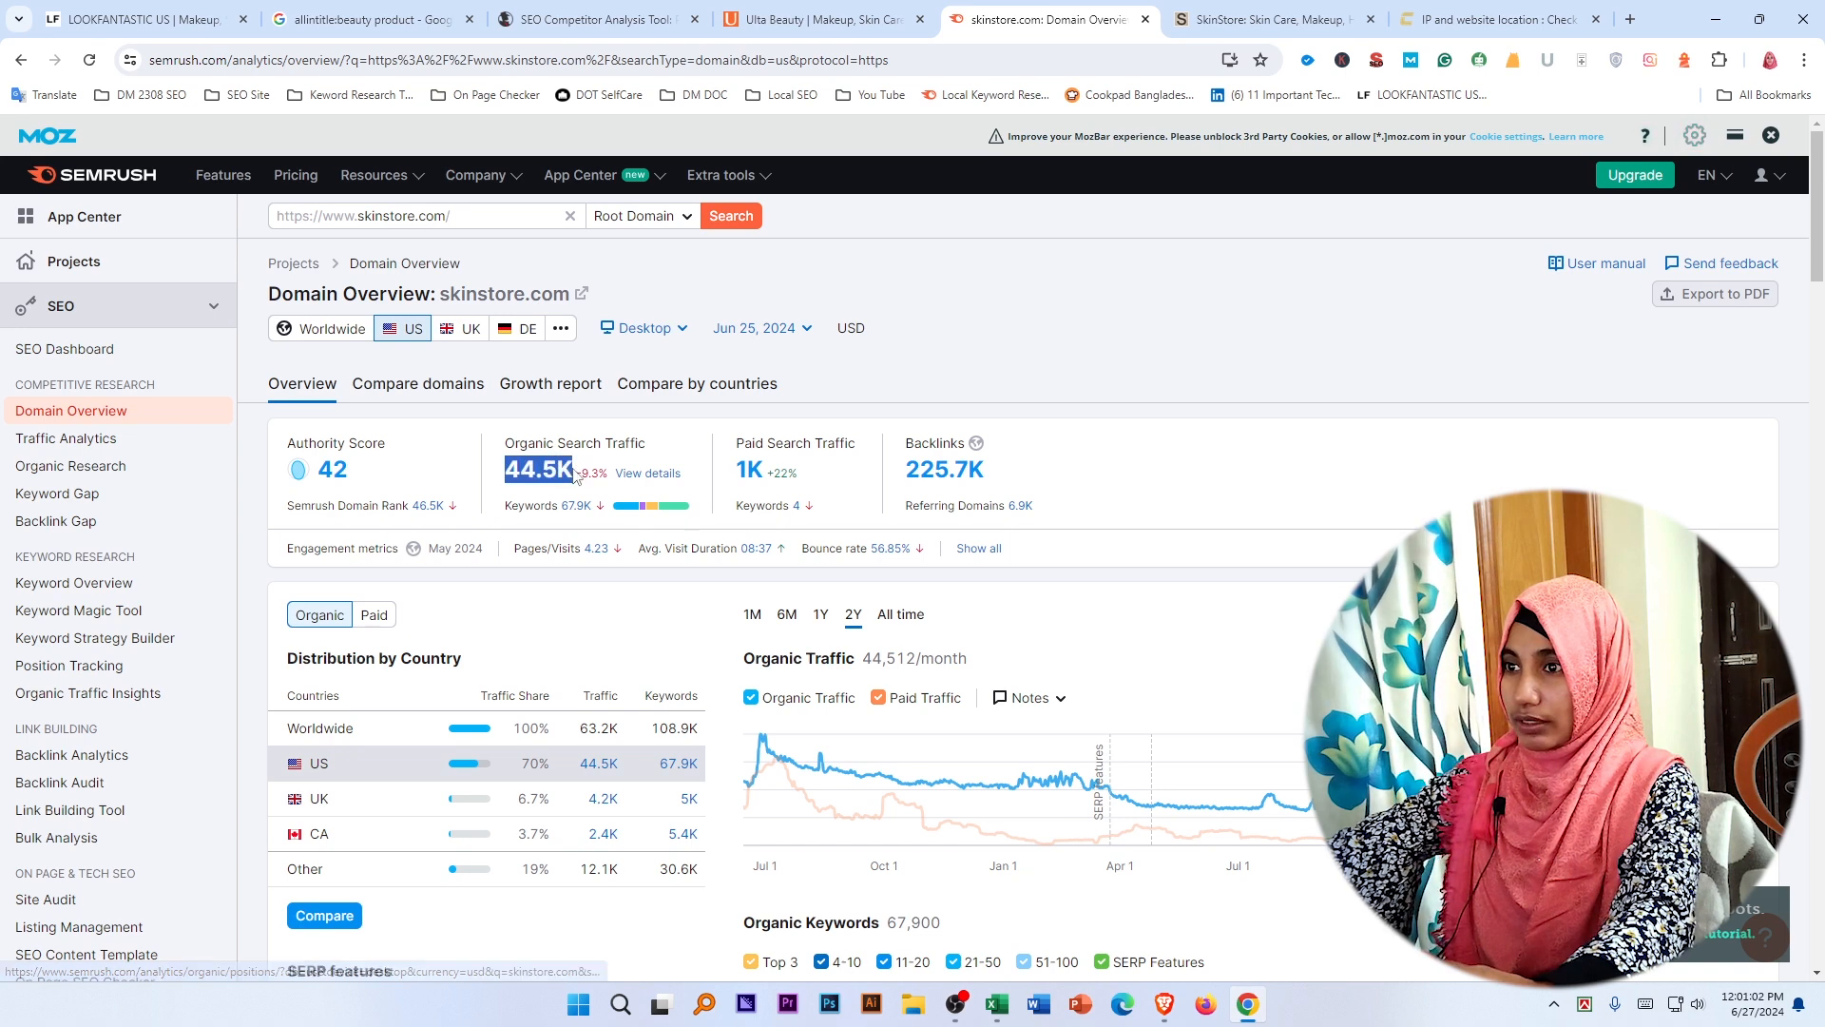
right_click(561, 471)
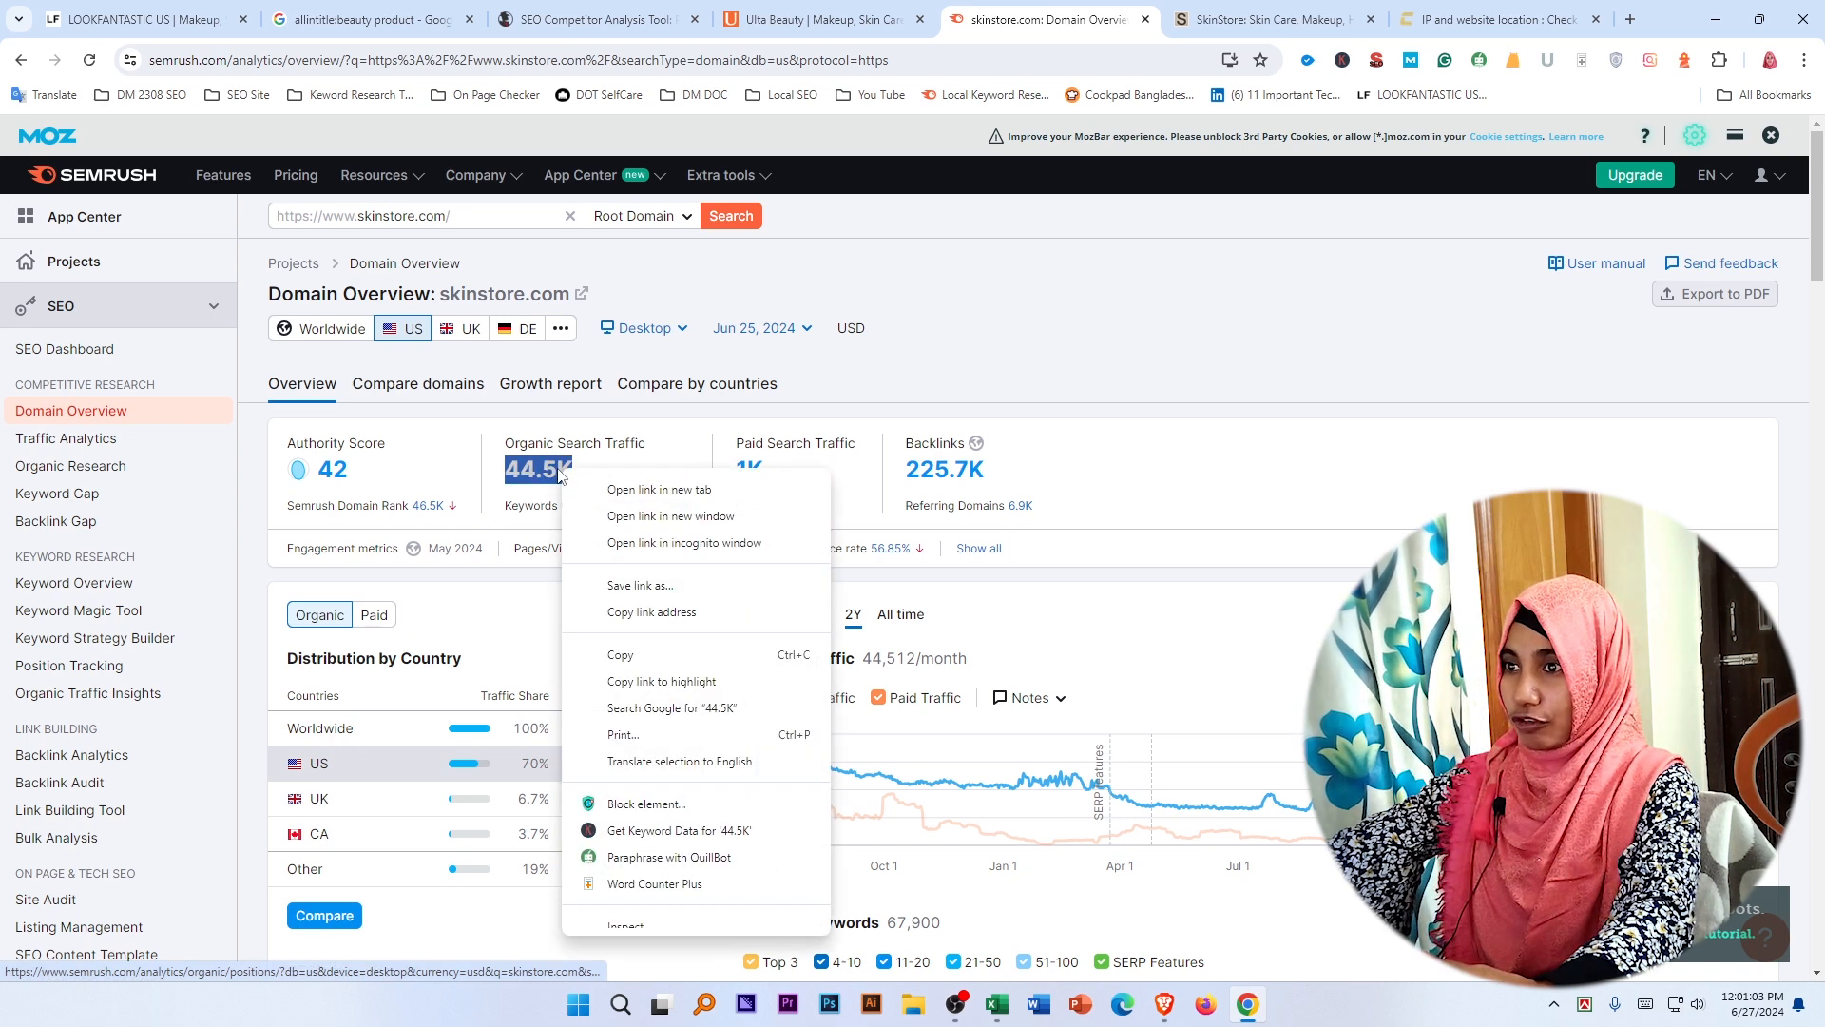
left_click(639, 656)
left_click(996, 1004)
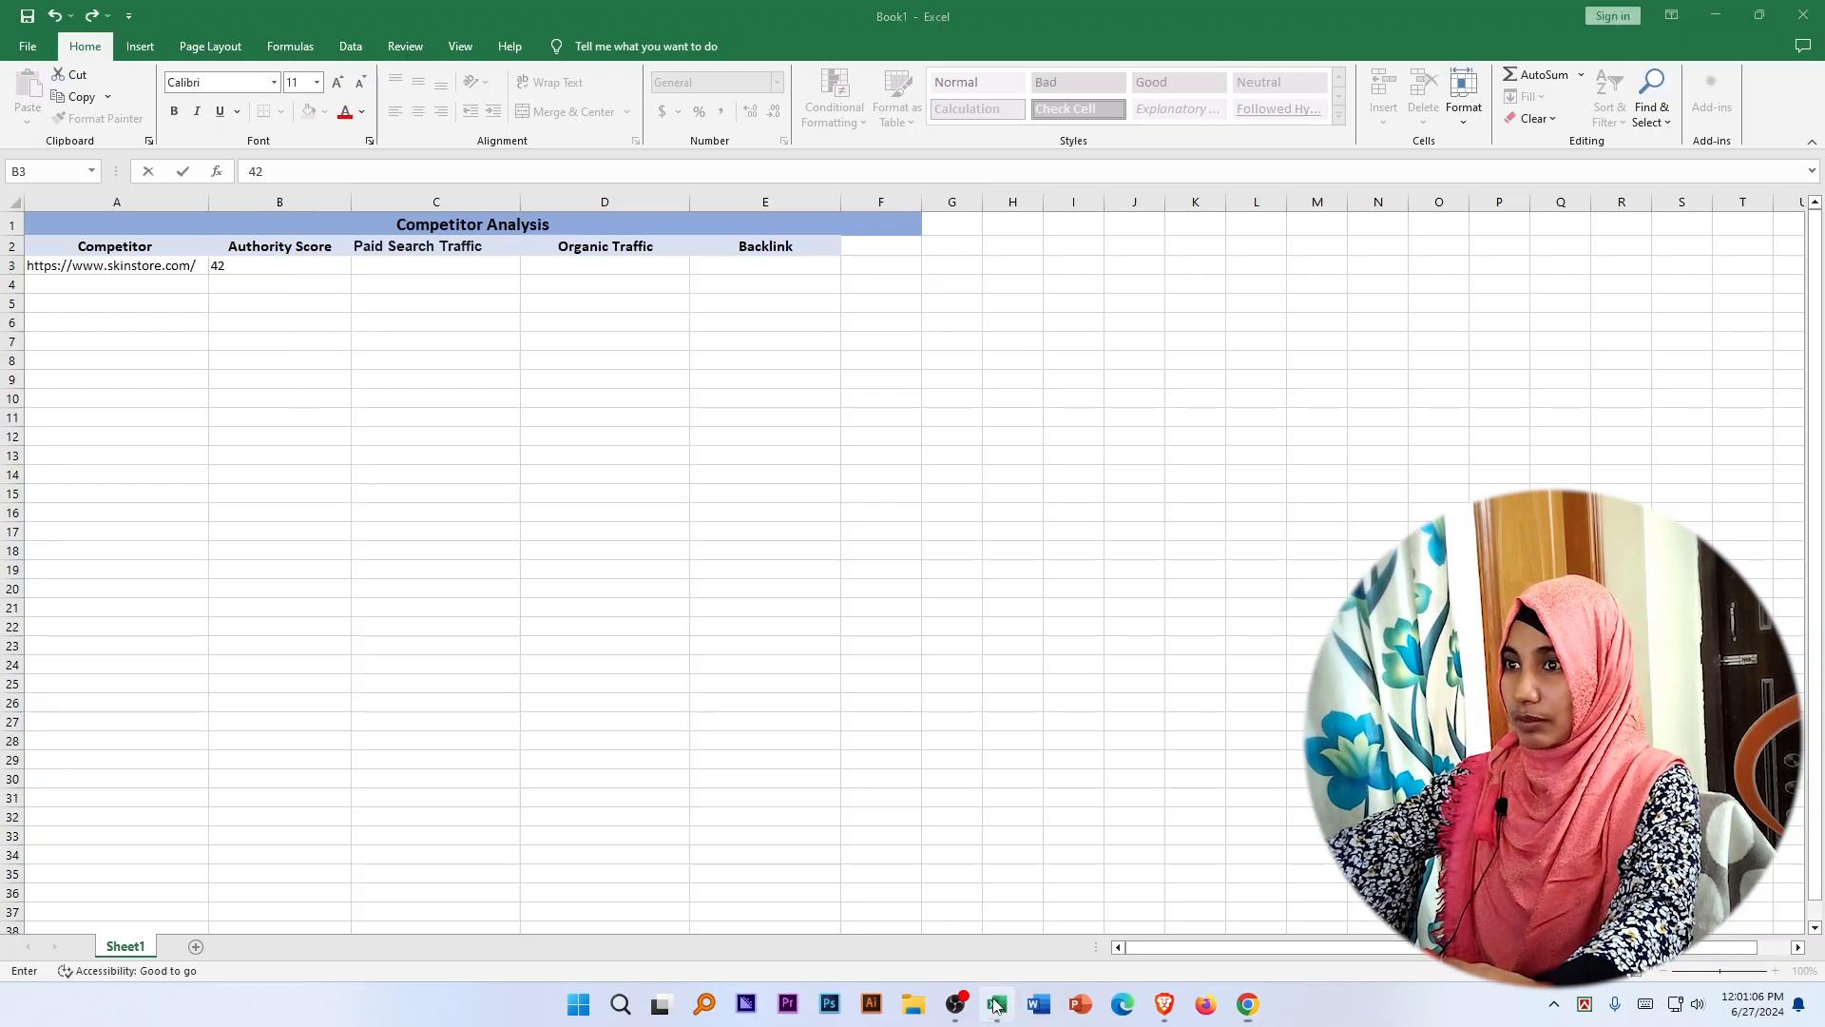
left_click(396, 270)
right_click(396, 269)
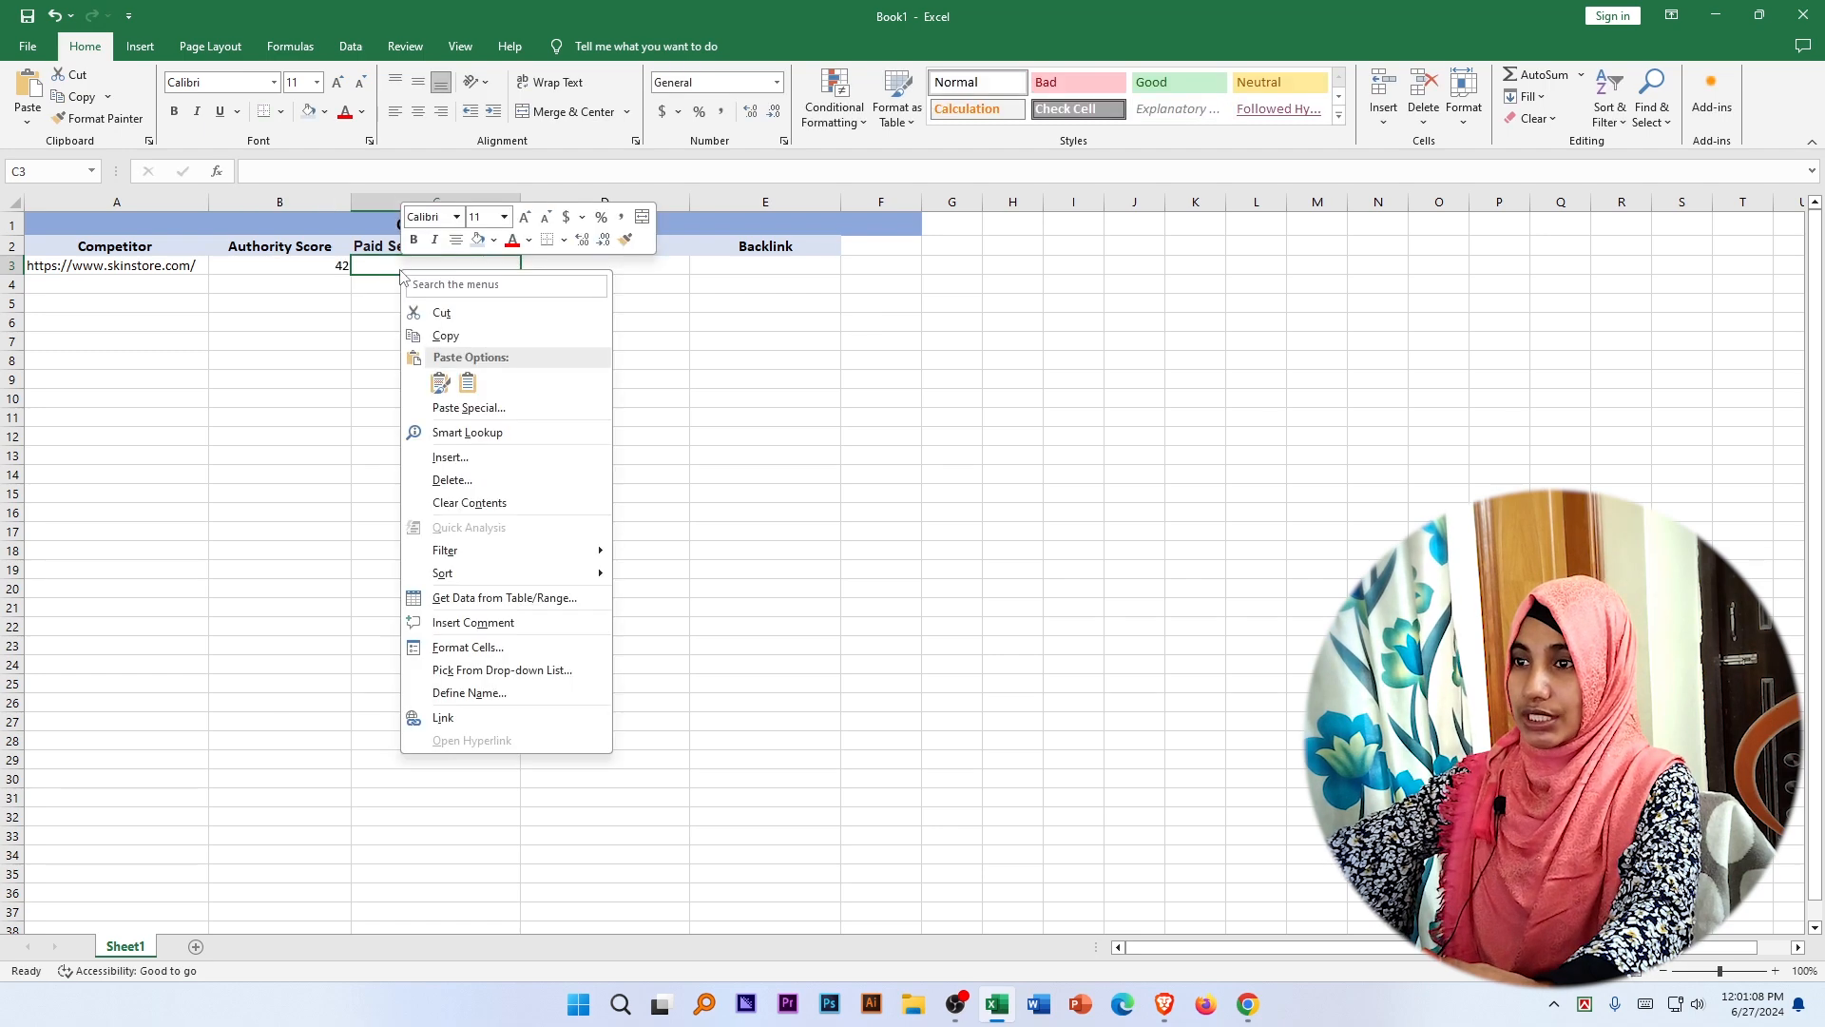
left_click(457, 386)
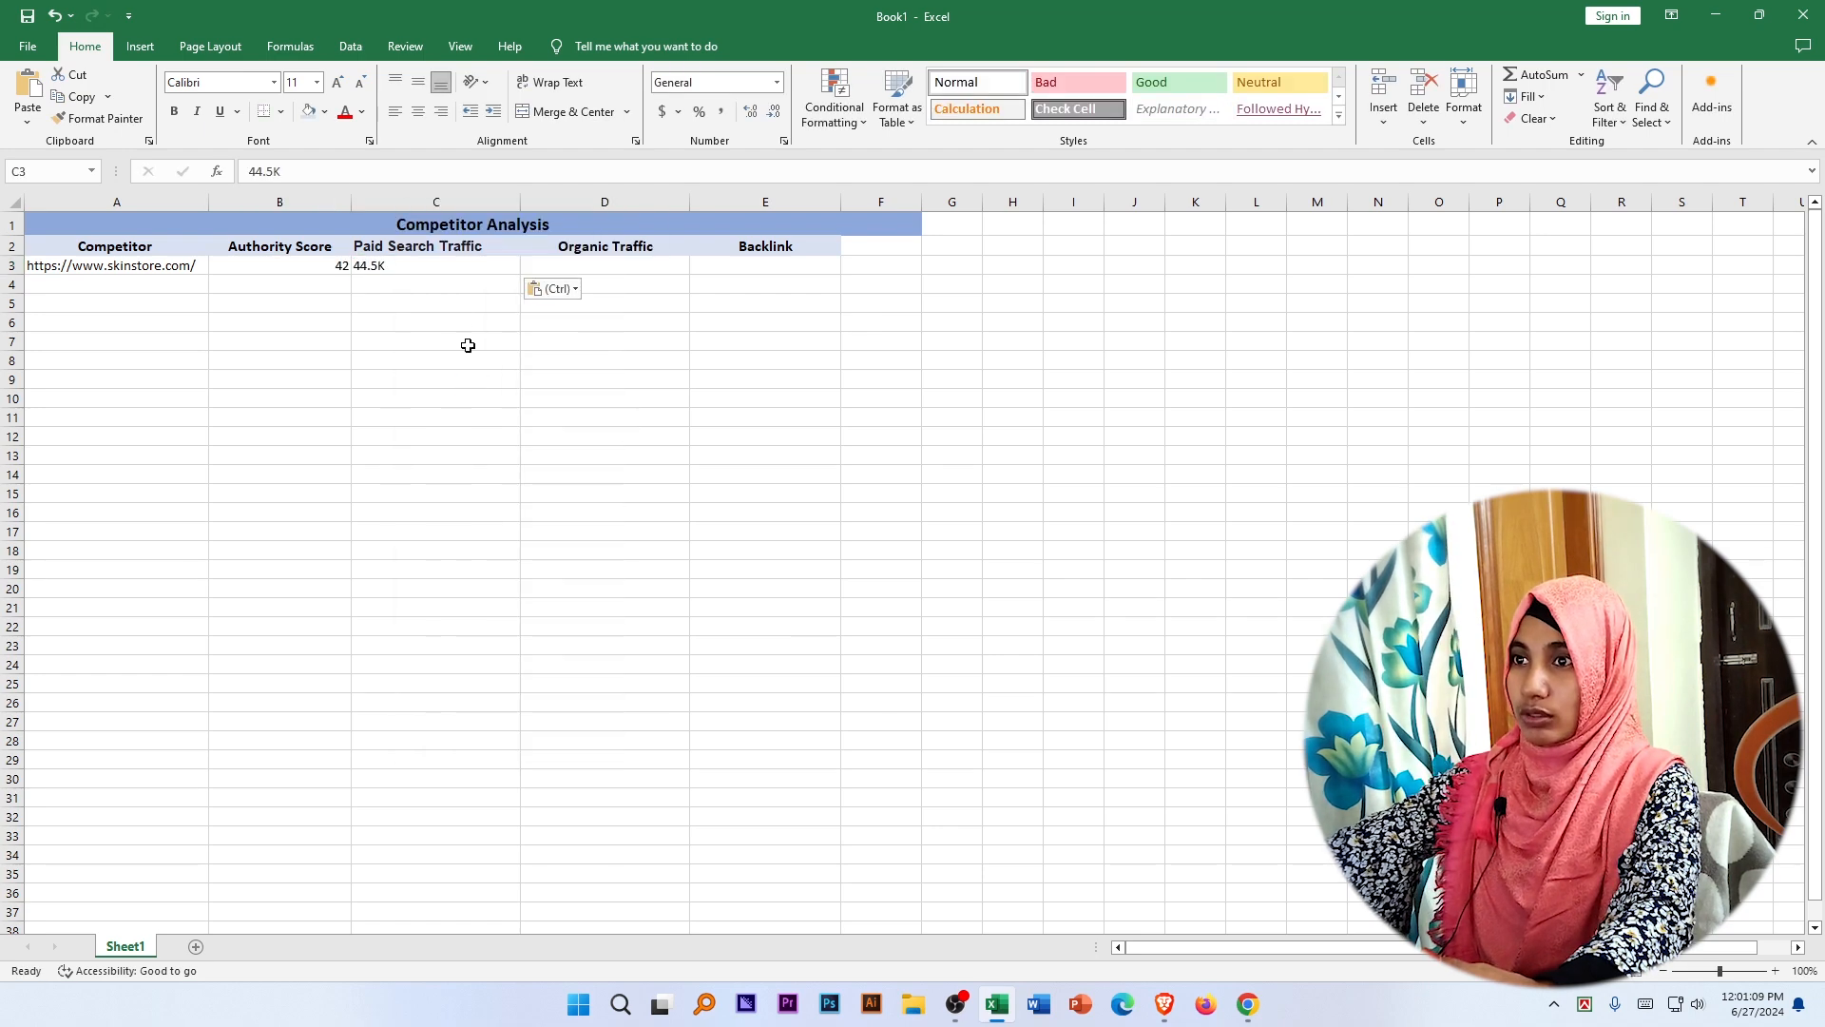
Copy skinstore.com's Paid Search Traffic value, 1K, from Semrush into cell D3 of the Excel sheet.
left_click(608, 272)
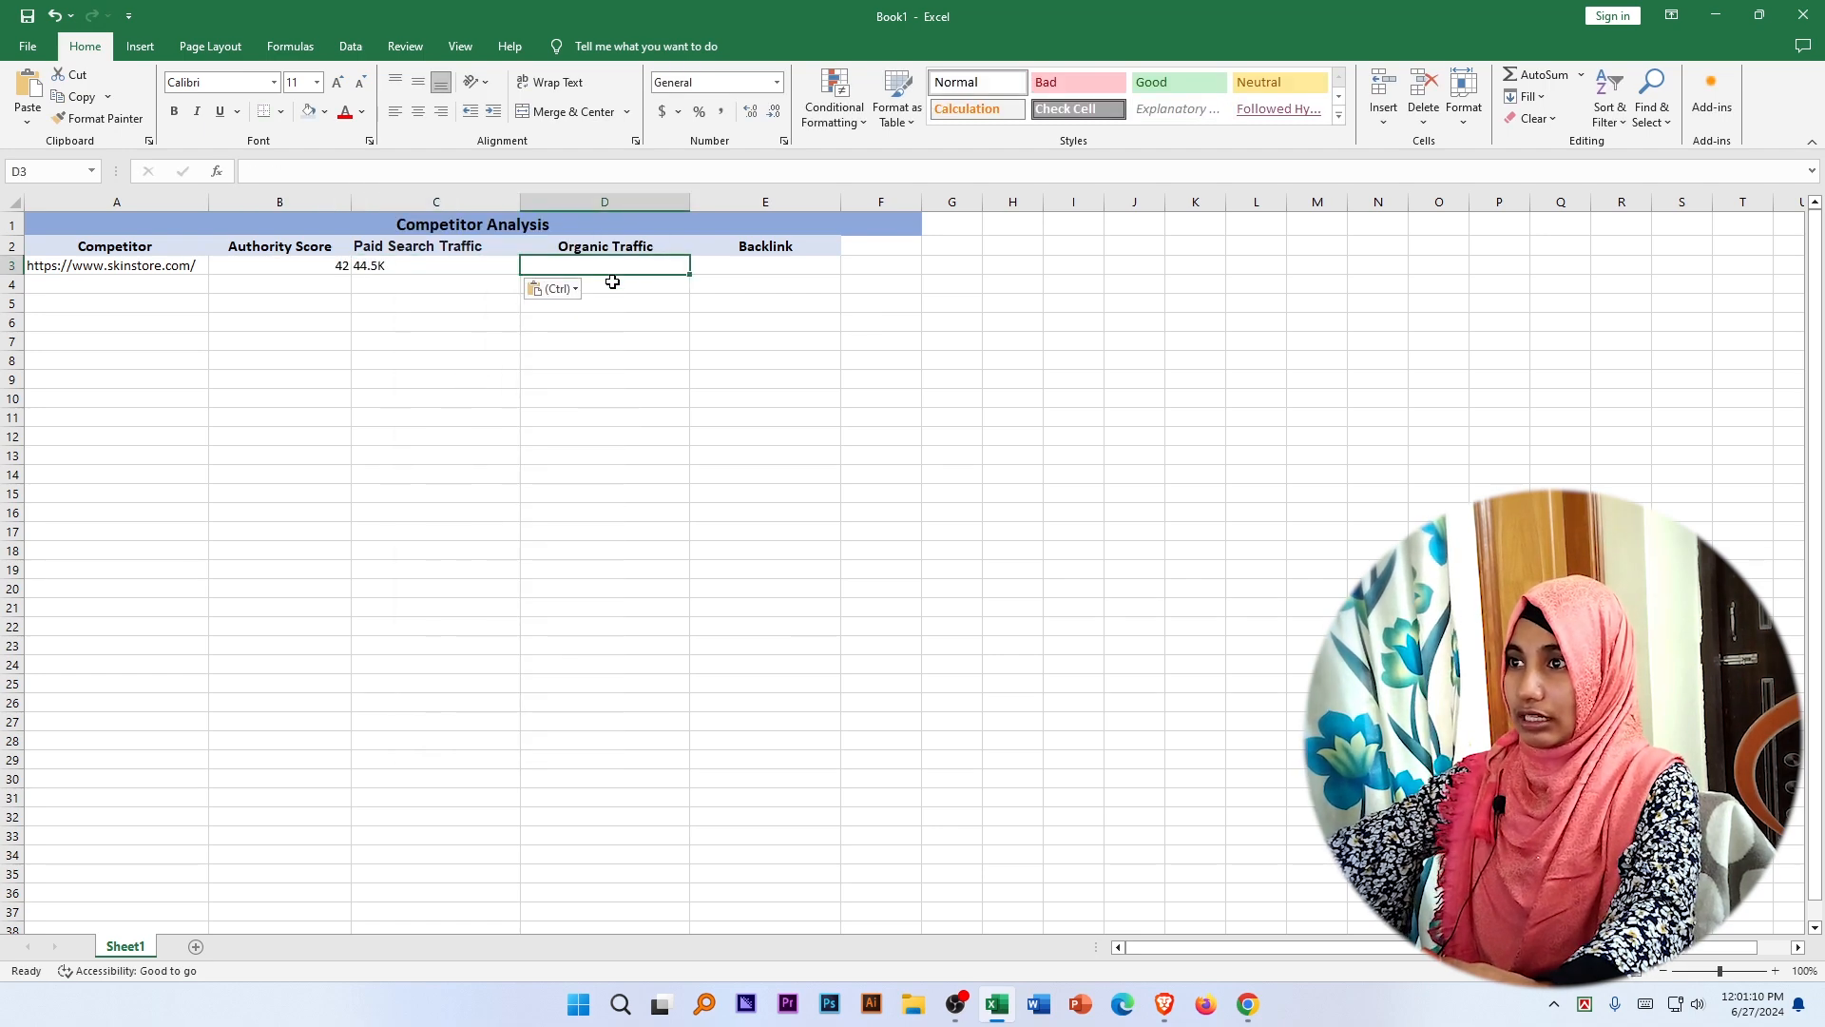
left_click(1248, 1004)
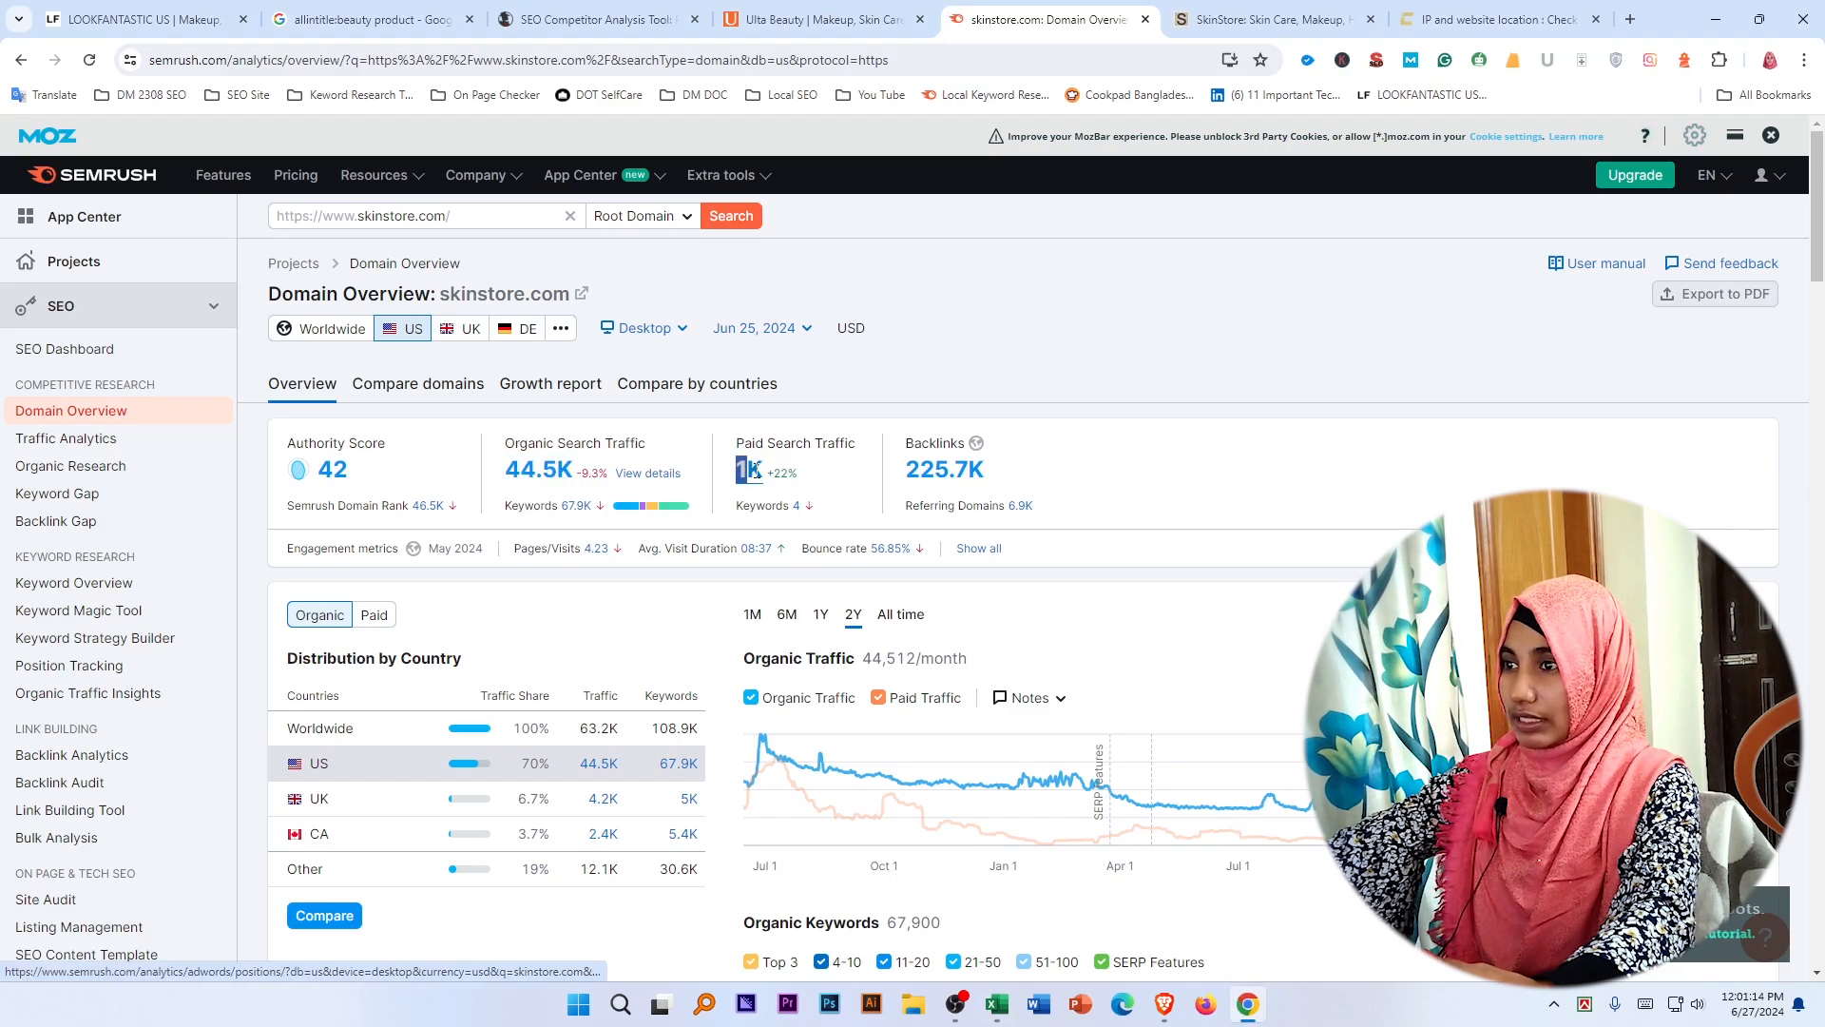
left_click_drag(732, 478, 761, 472)
right_click(758, 471)
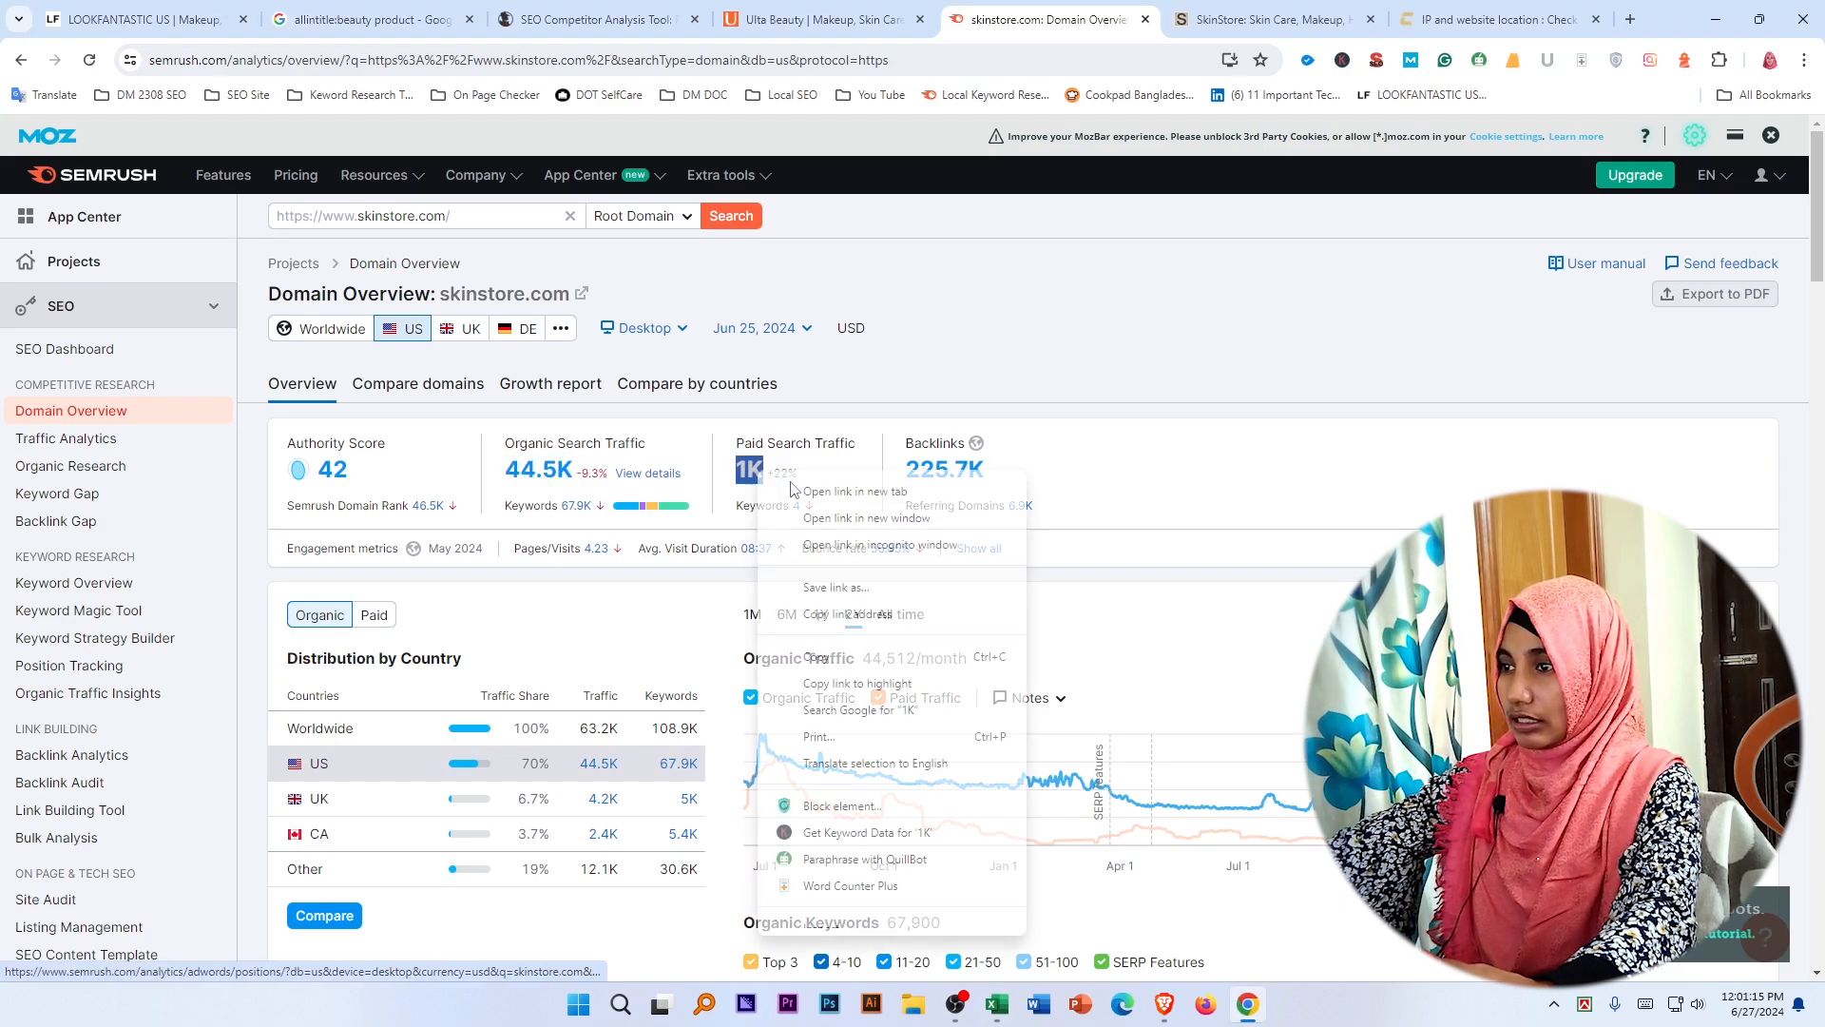
left_click(816, 656)
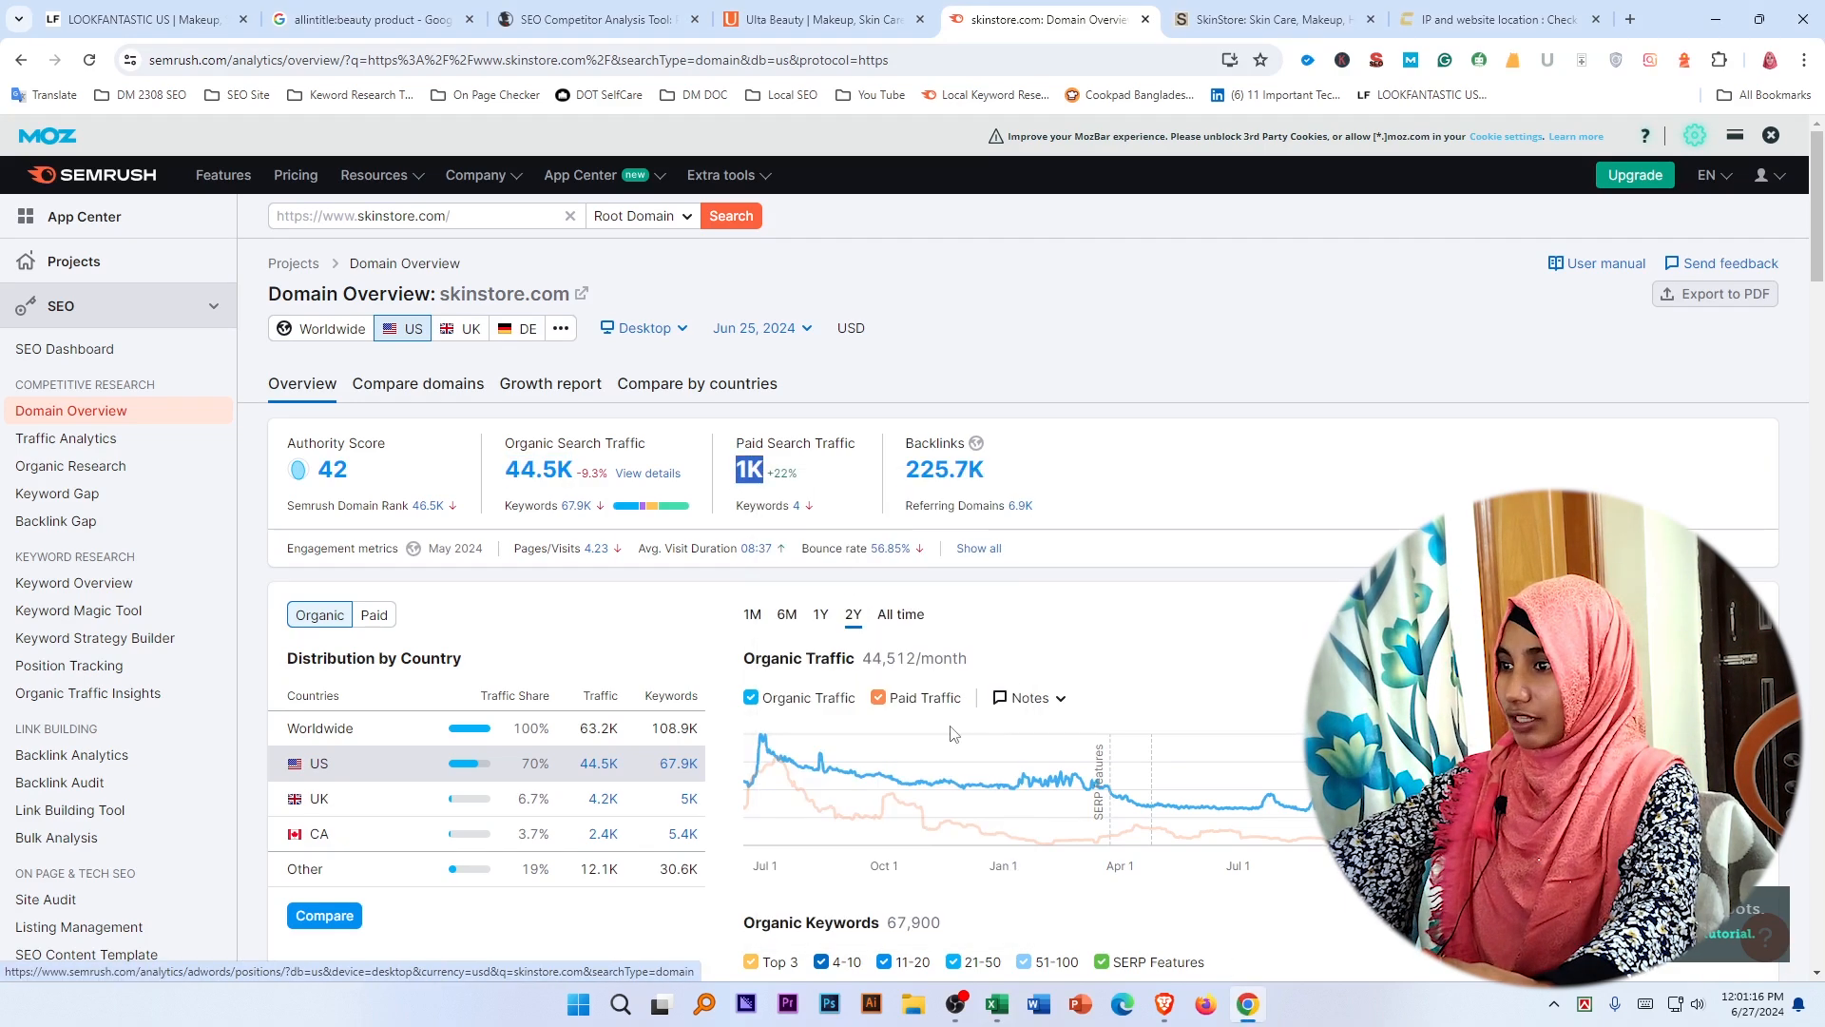
left_click(997, 1003)
right_click(633, 270)
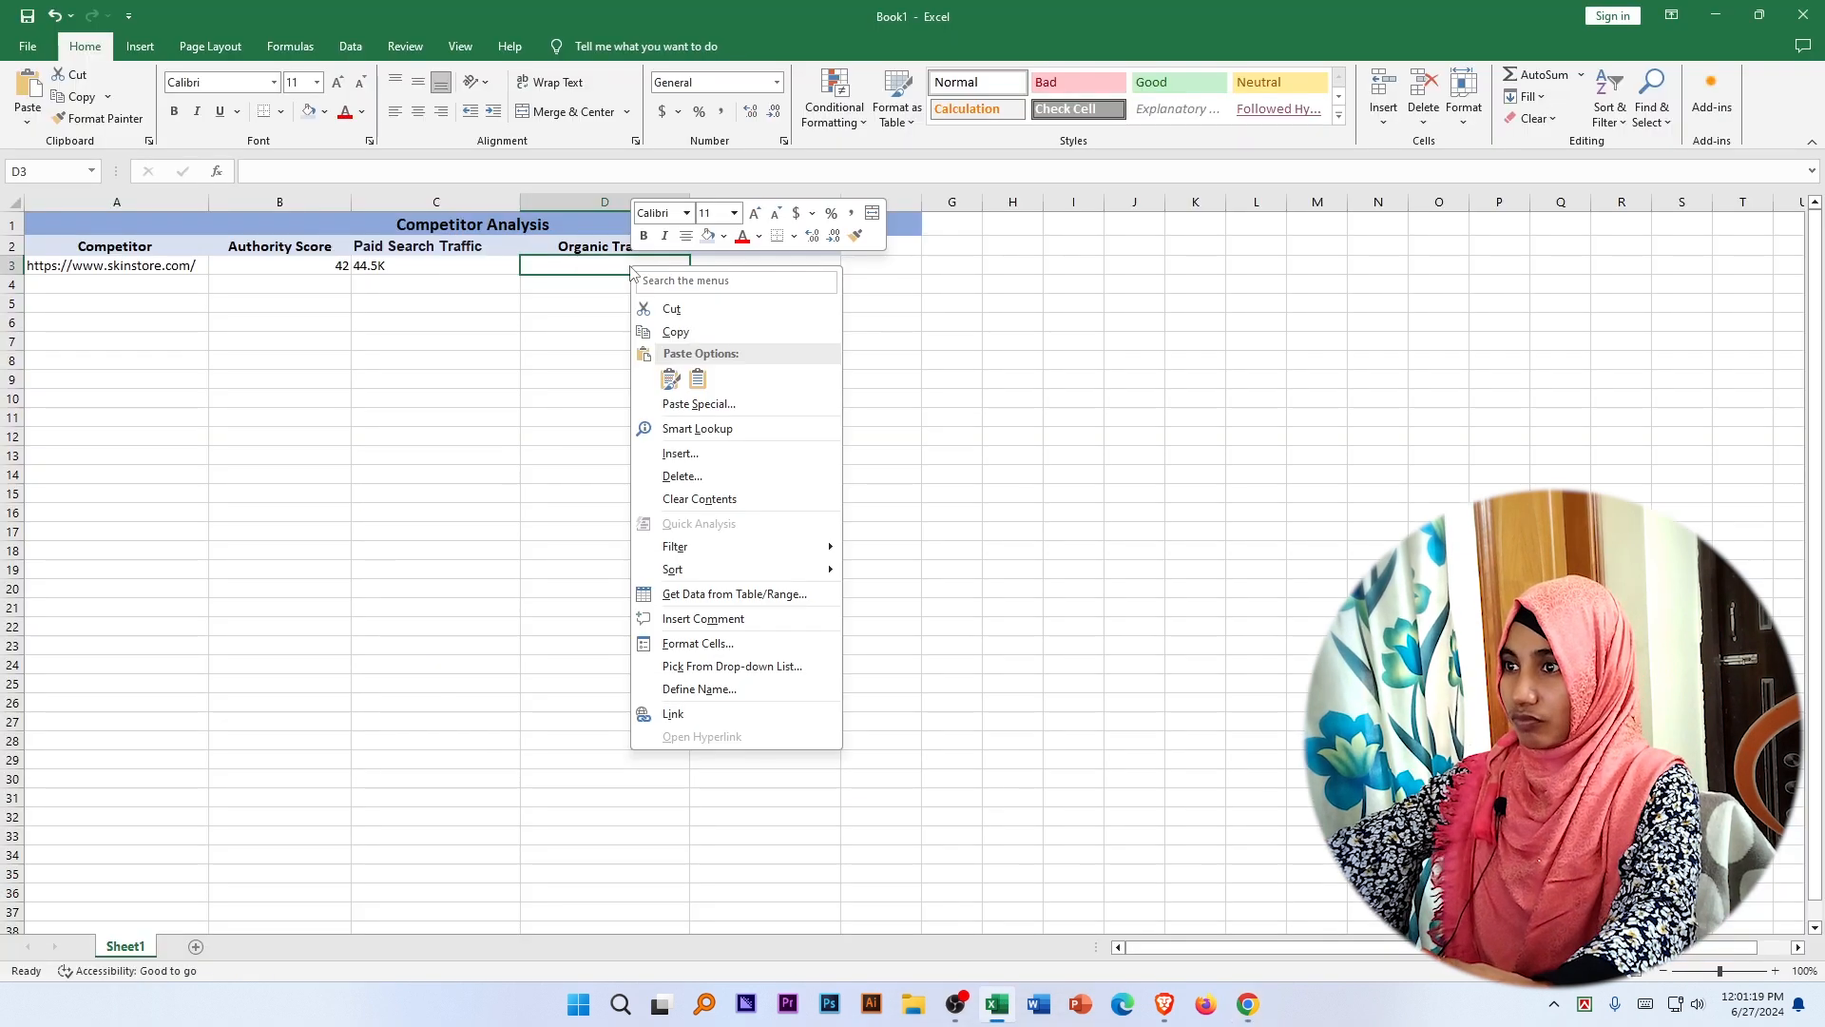
left_click(698, 379)
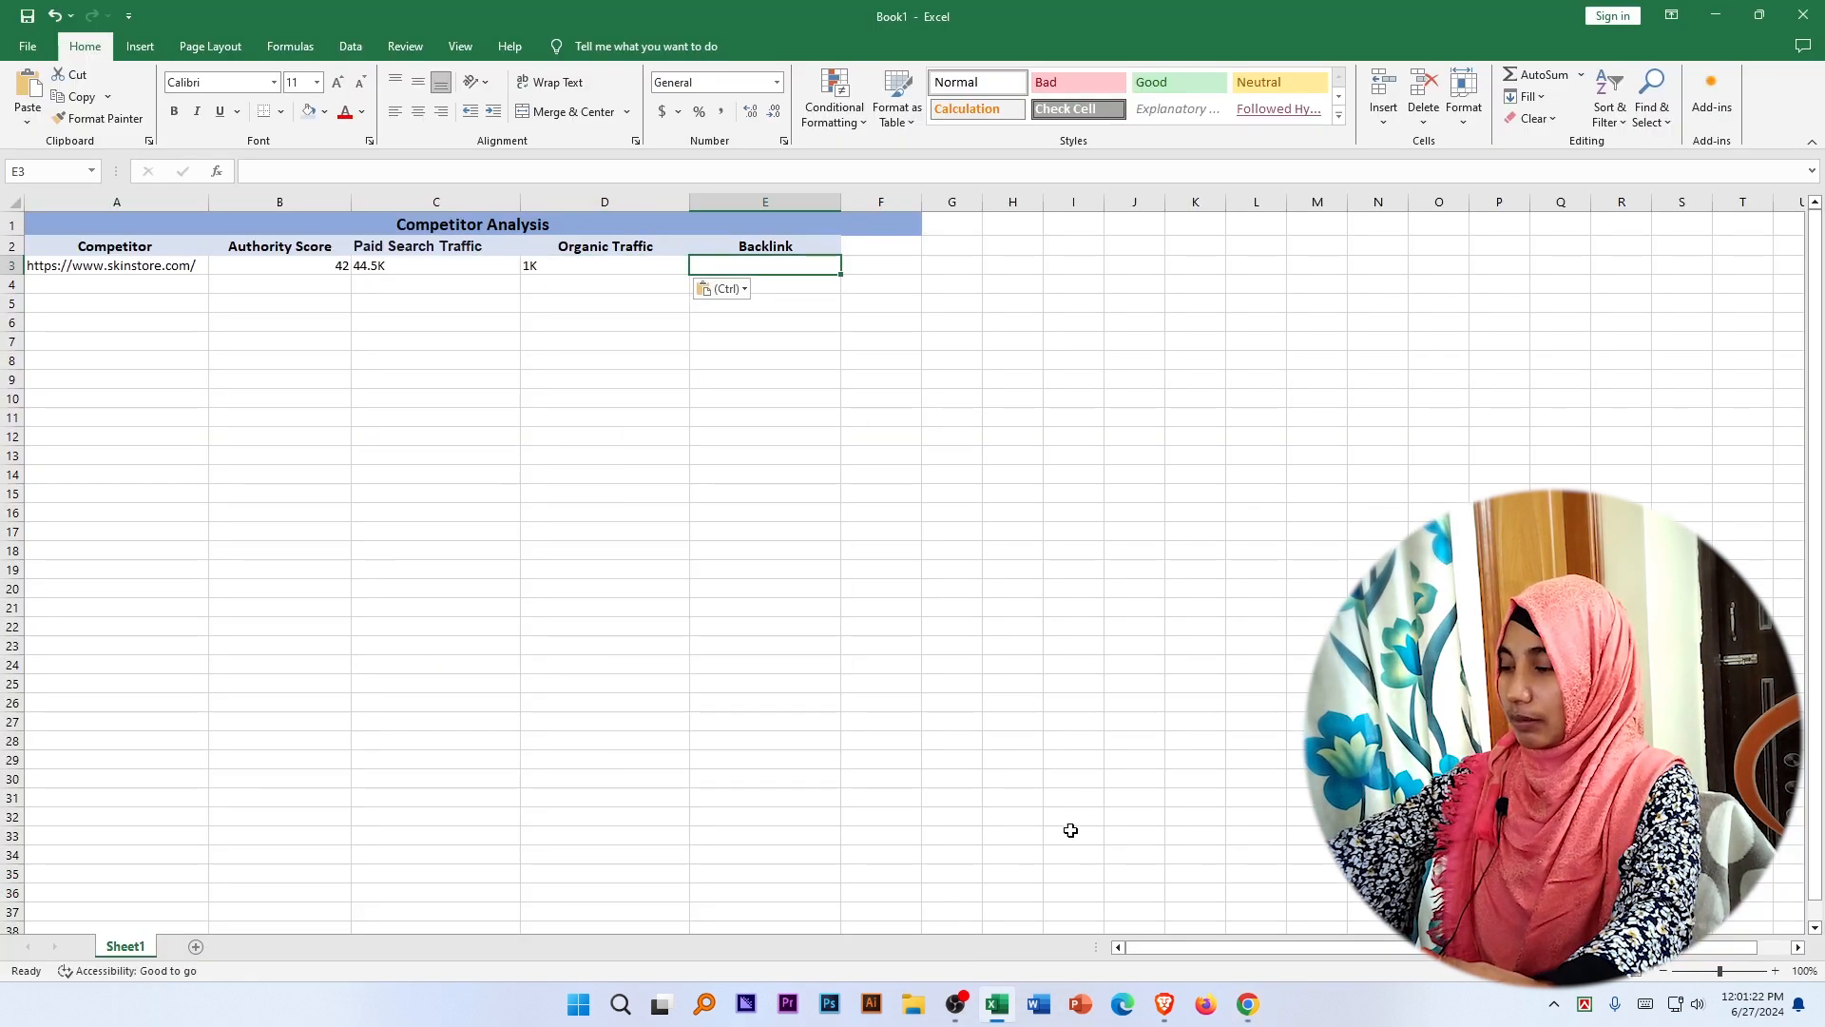
Copy skinstore.com's Backlinks value, 225.7K, from Semrush into Backlink cell E3 of the Excel sheet.
left_click(1248, 1003)
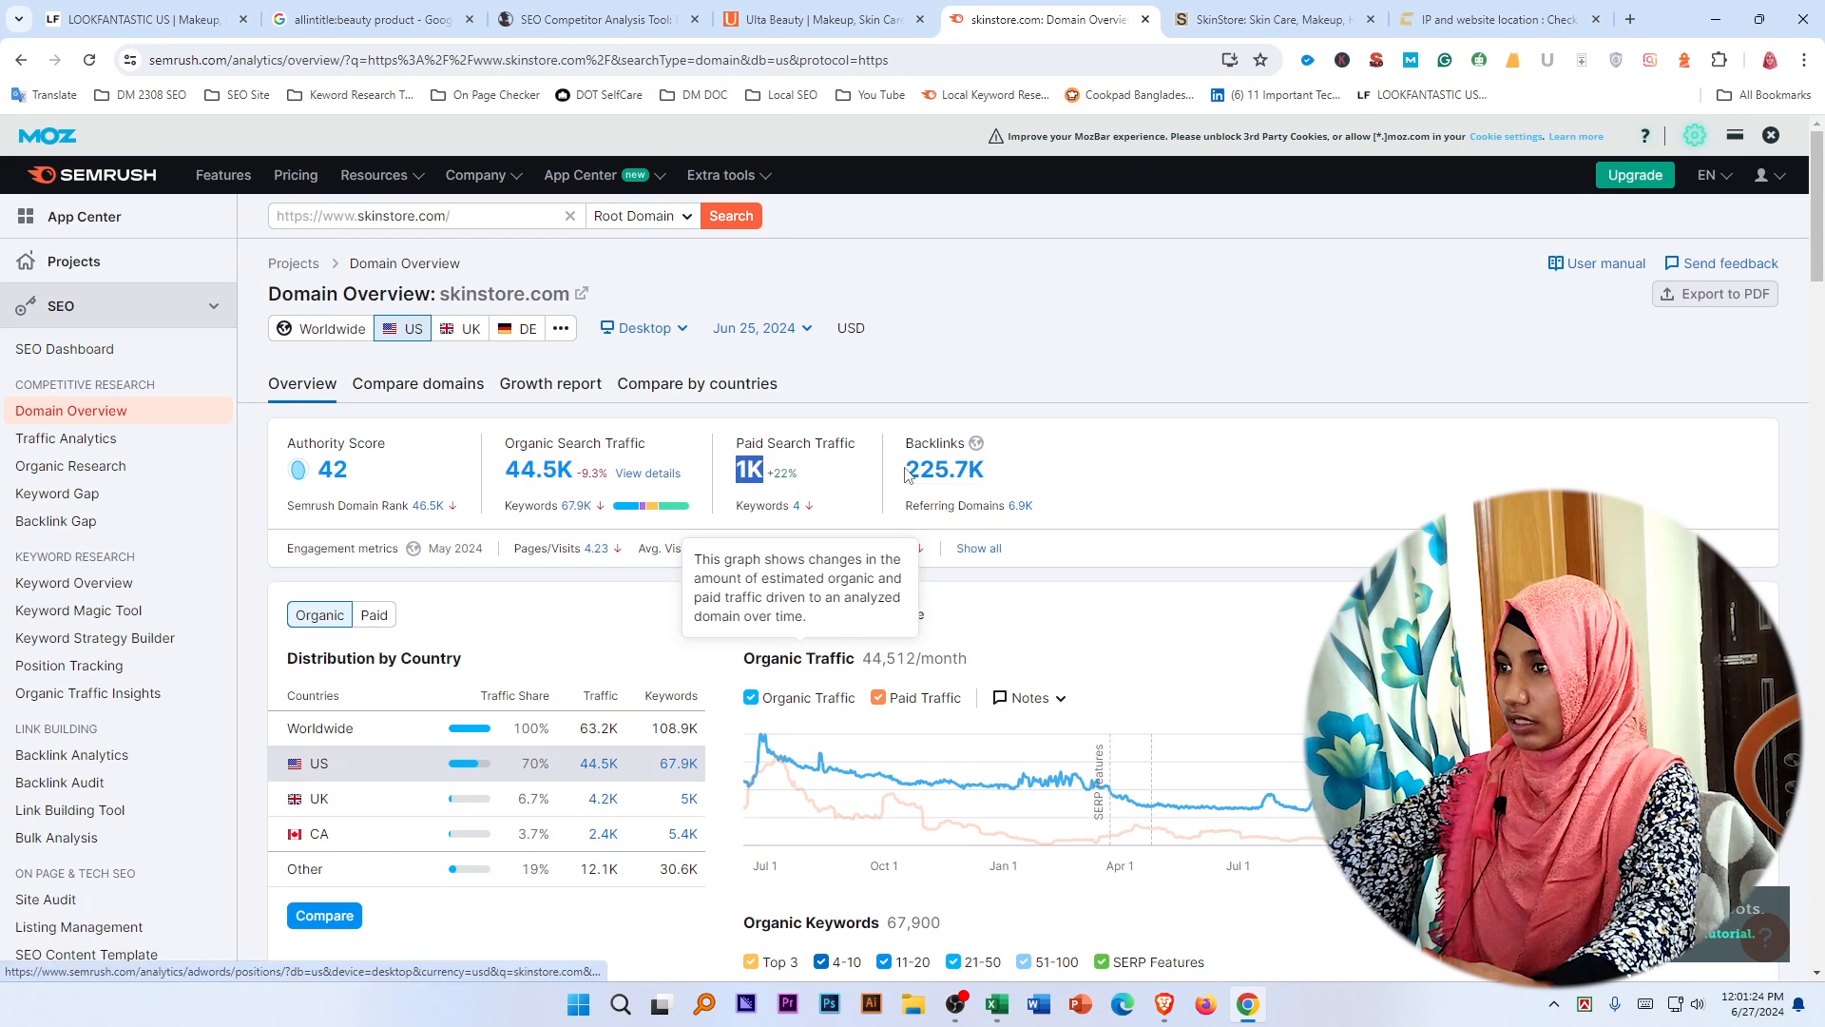
left_click_drag(904, 470, 984, 475)
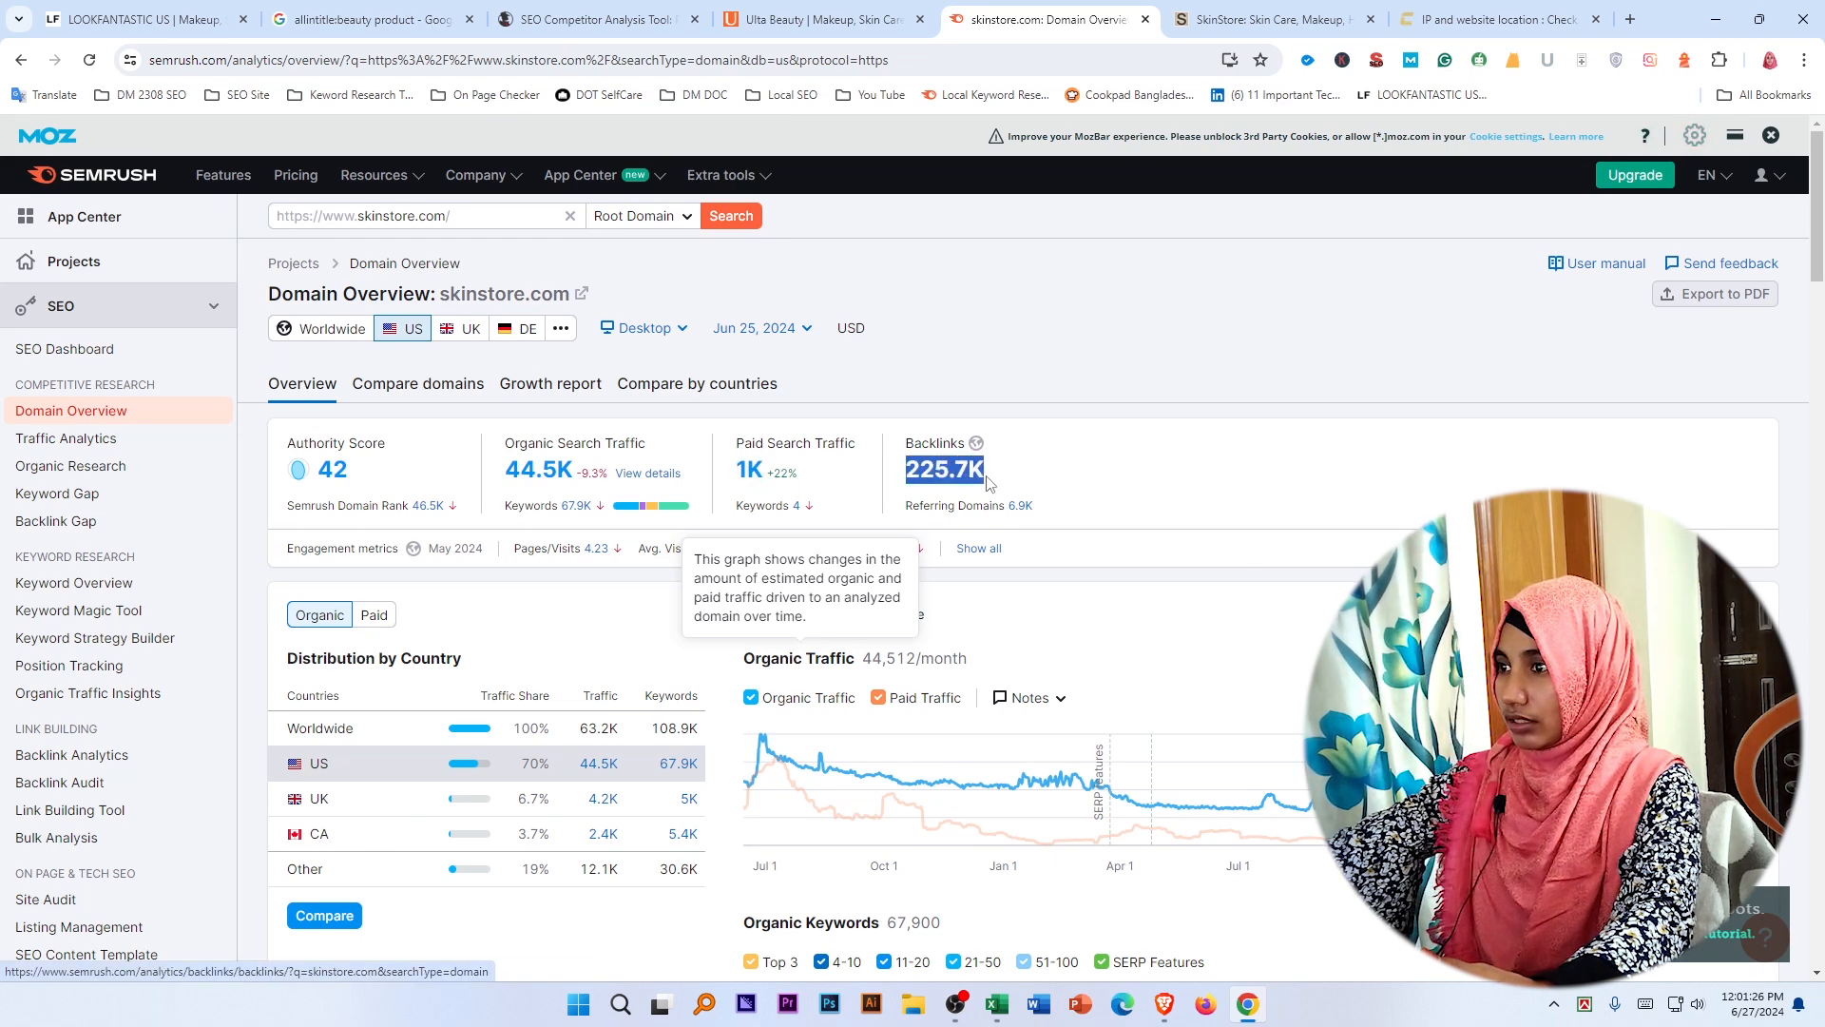
right_click(968, 475)
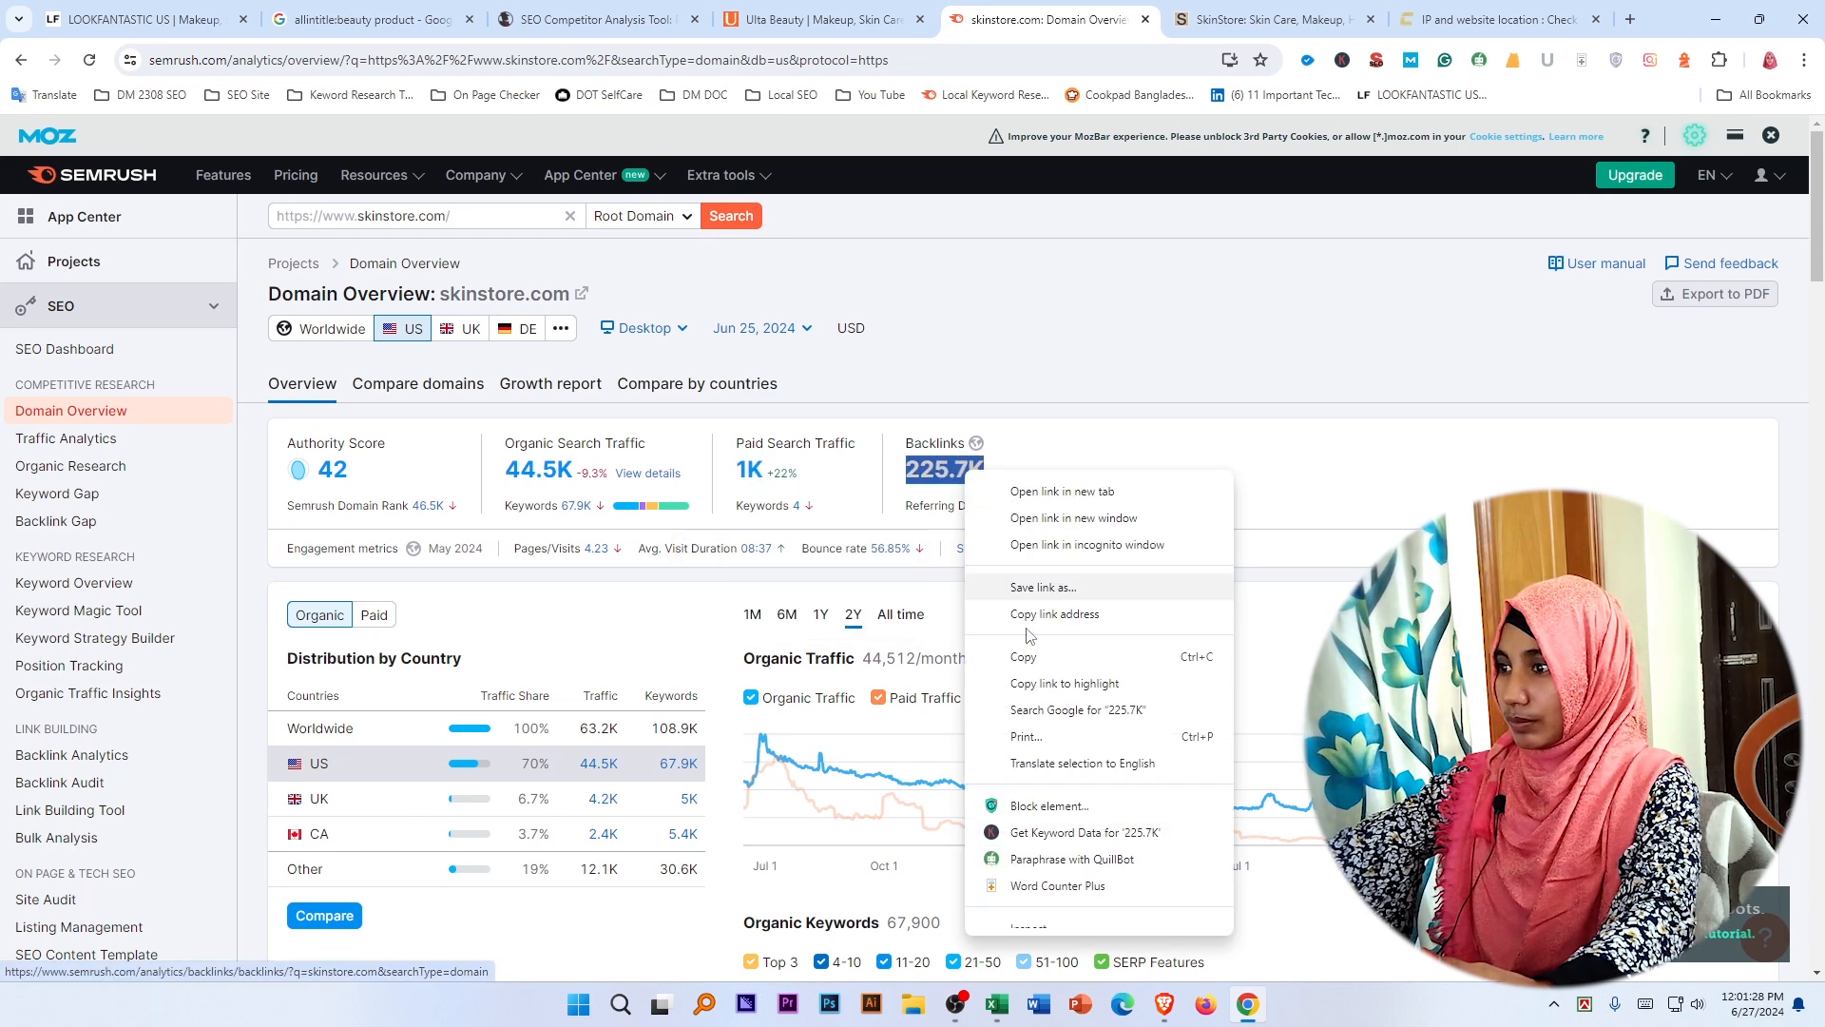
left_click(1028, 656)
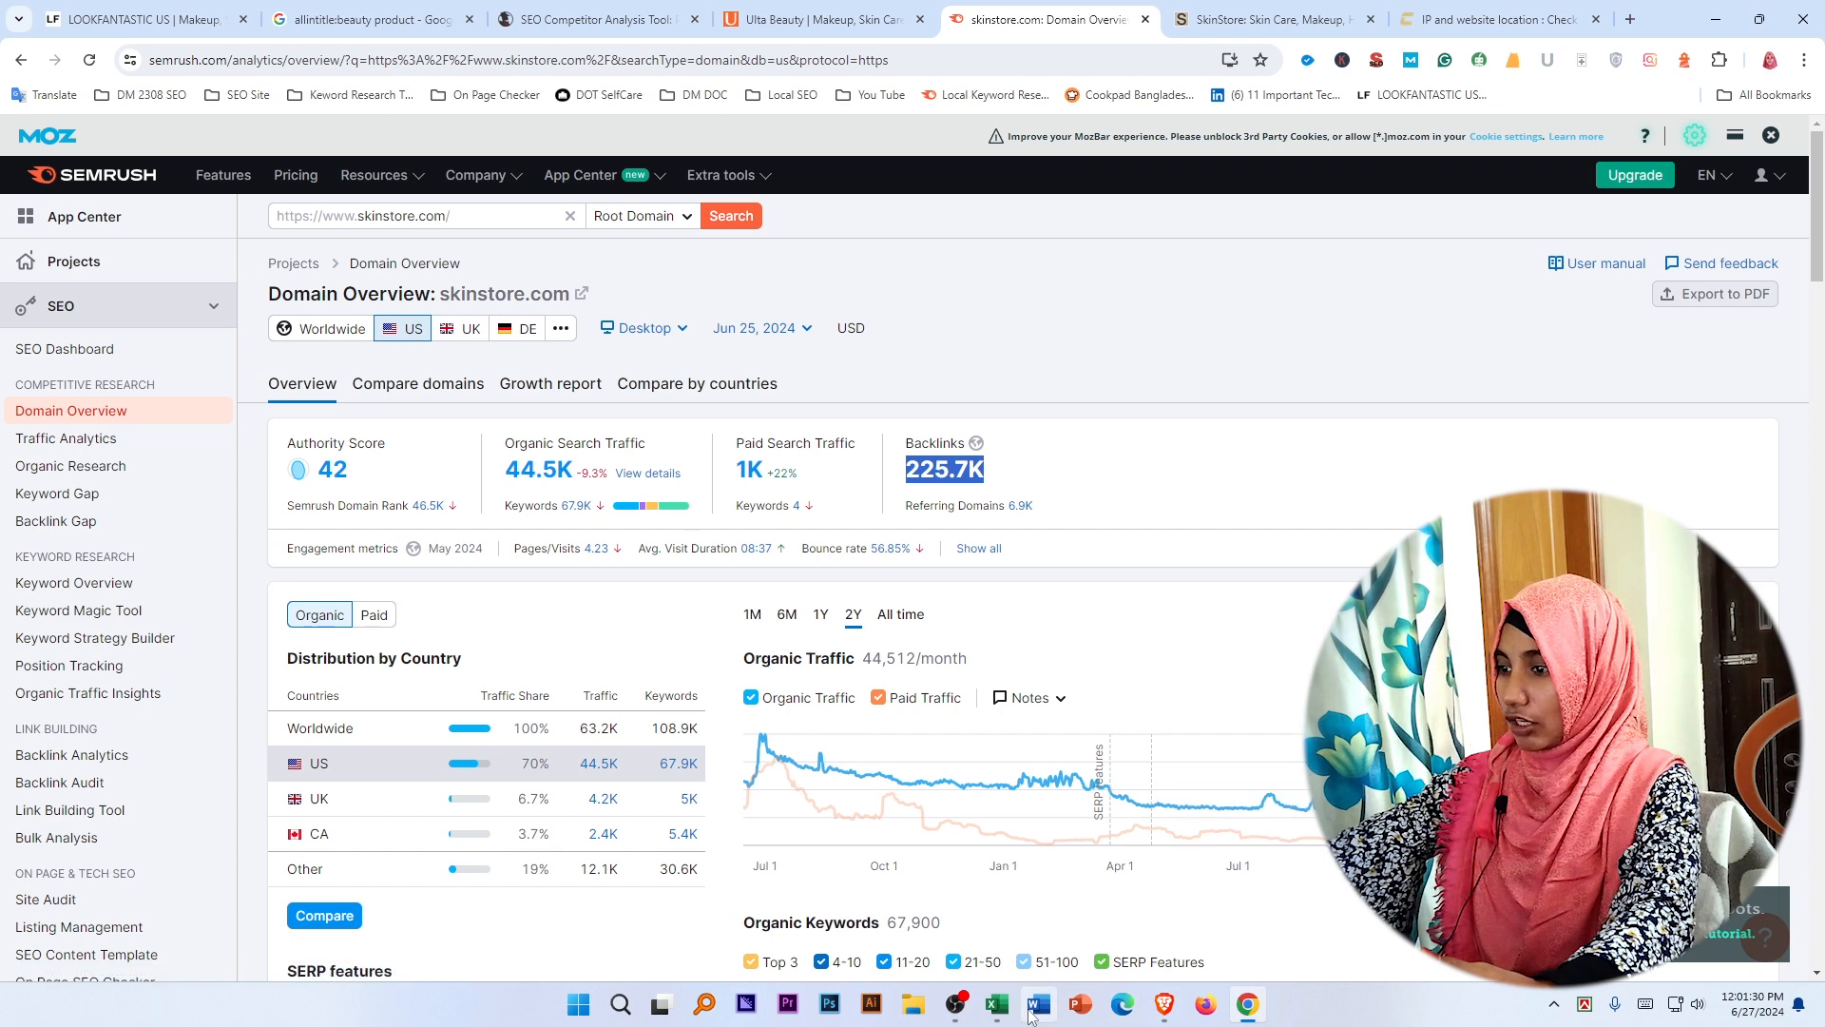
left_click(997, 1003)
right_click(760, 267)
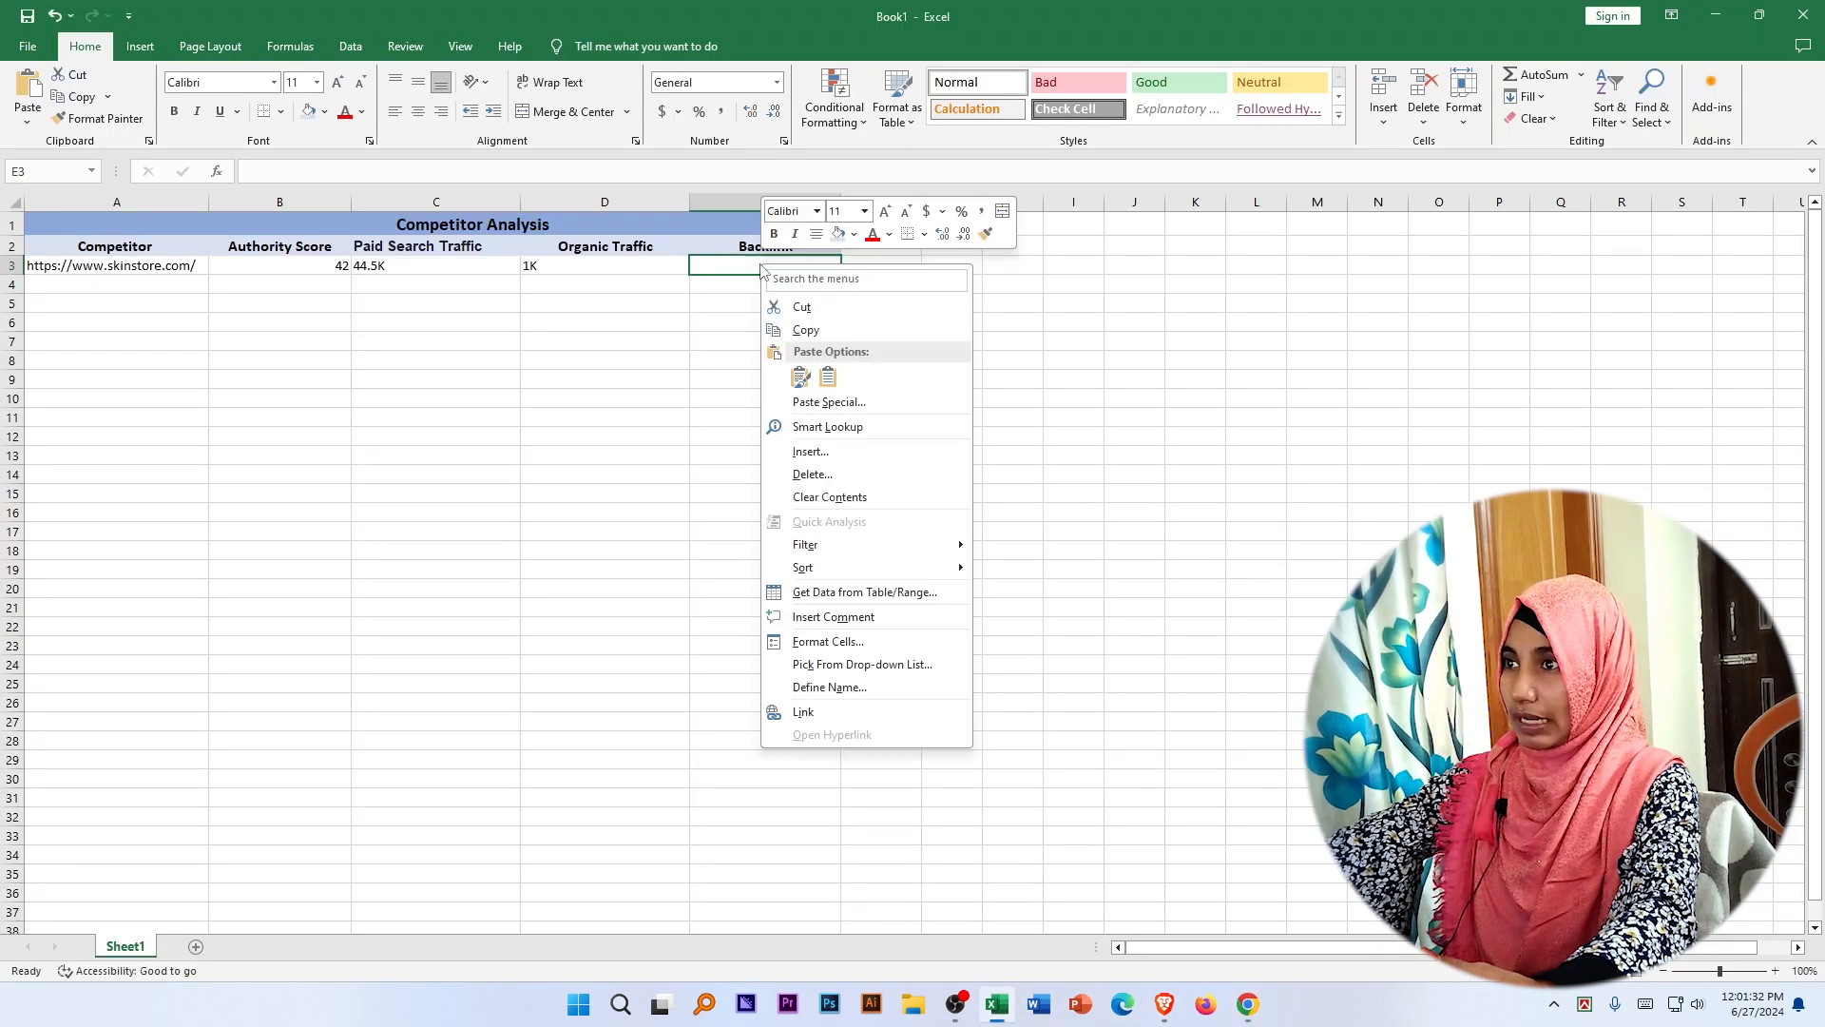
left_click(828, 372)
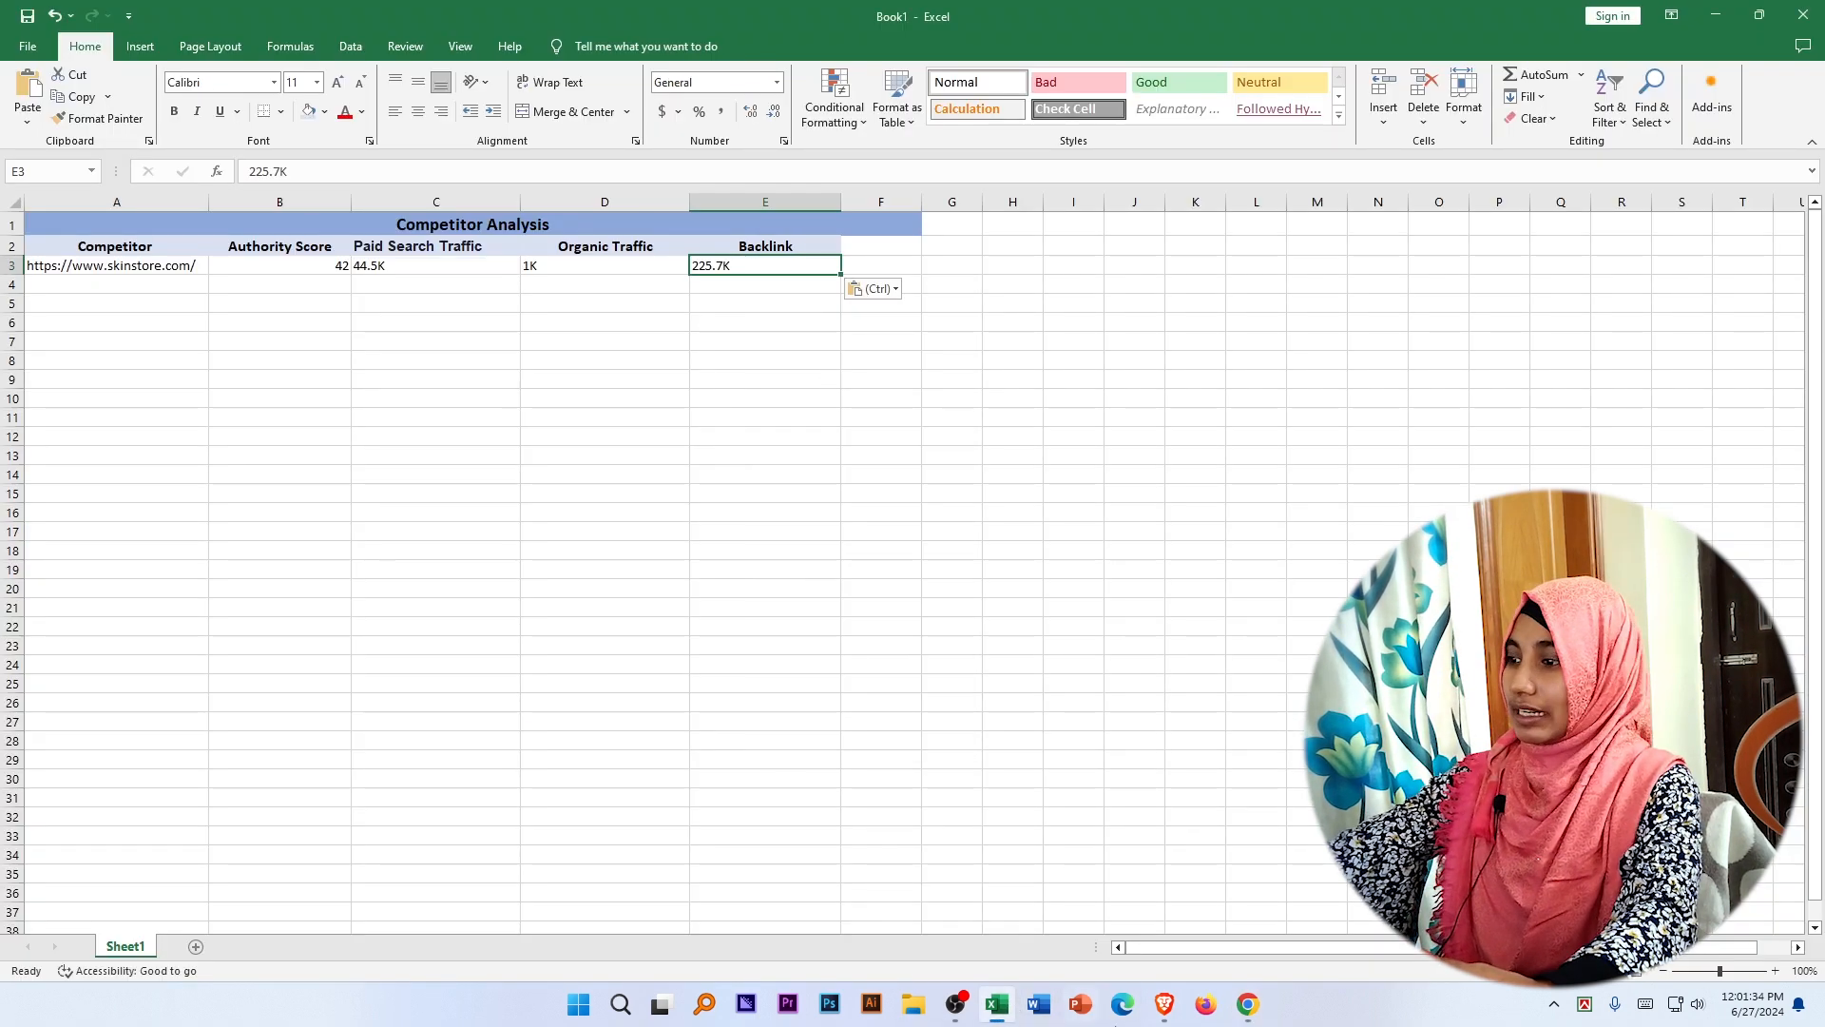
Switch to the browser and copy the domain ulta.com from SpyFu's Top Organic Competitors list.
left_click(1248, 1006)
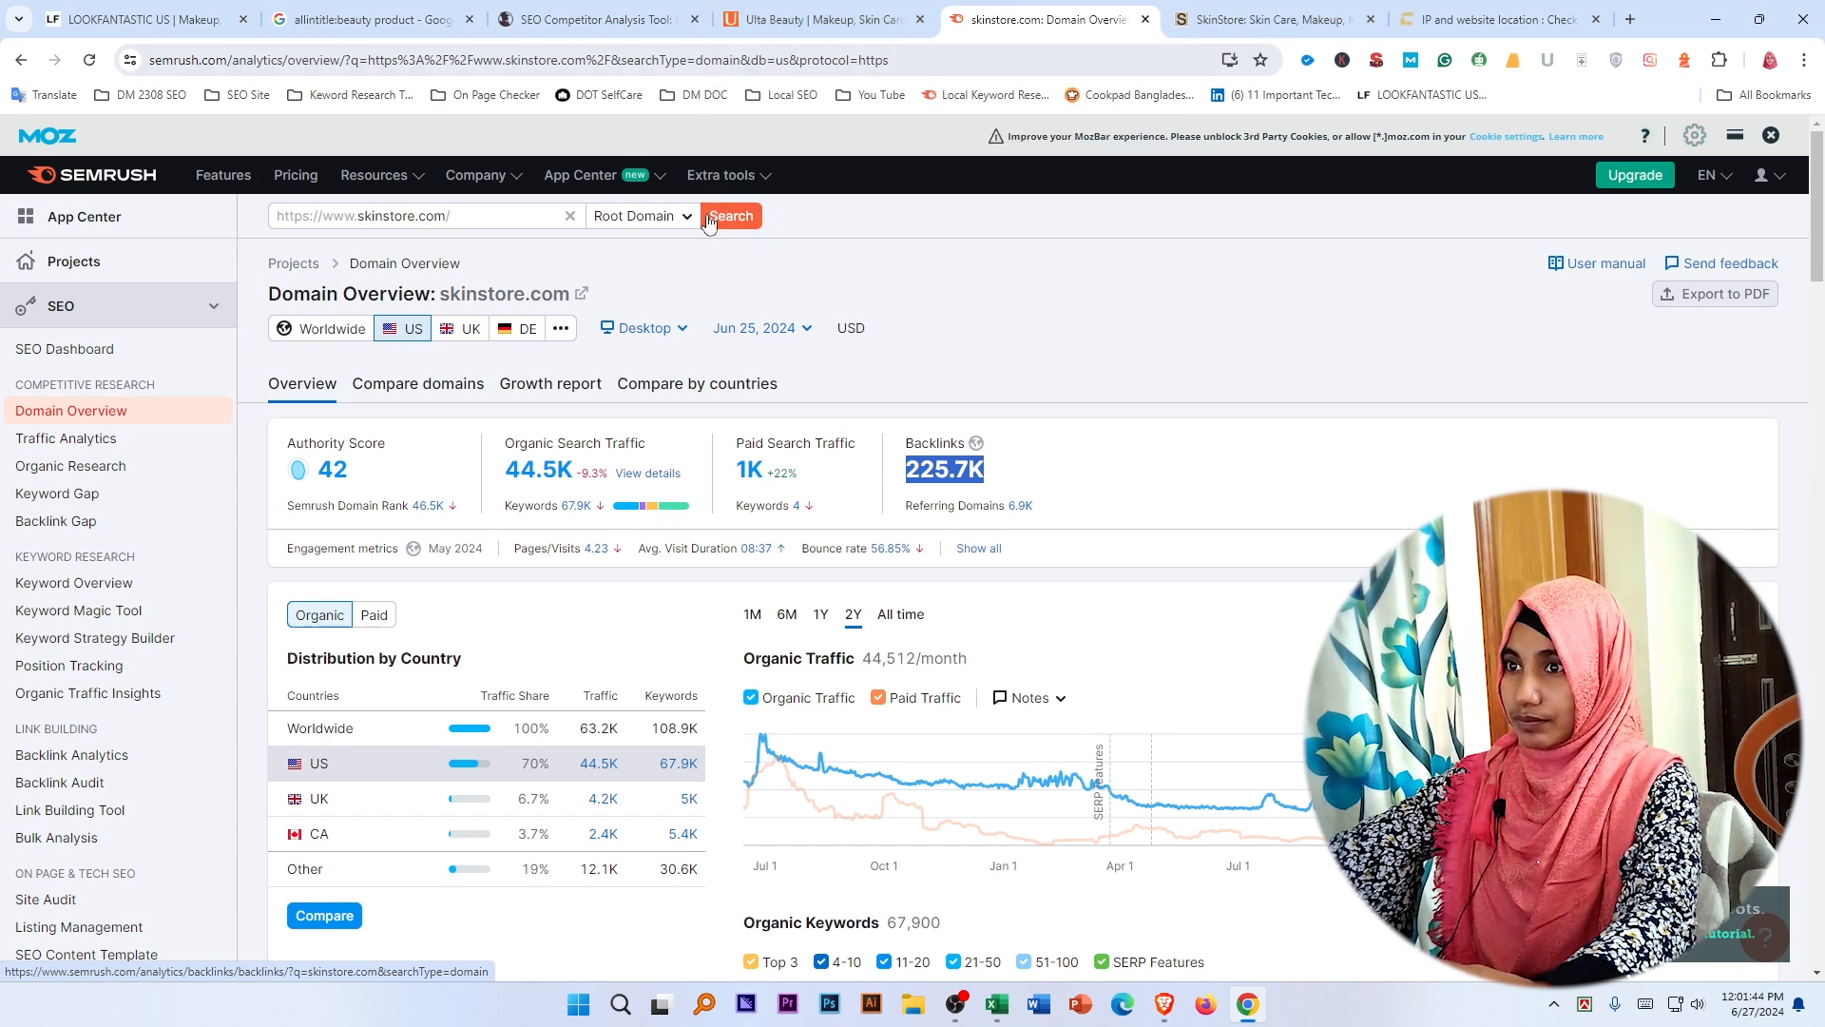
left_click(579, 15)
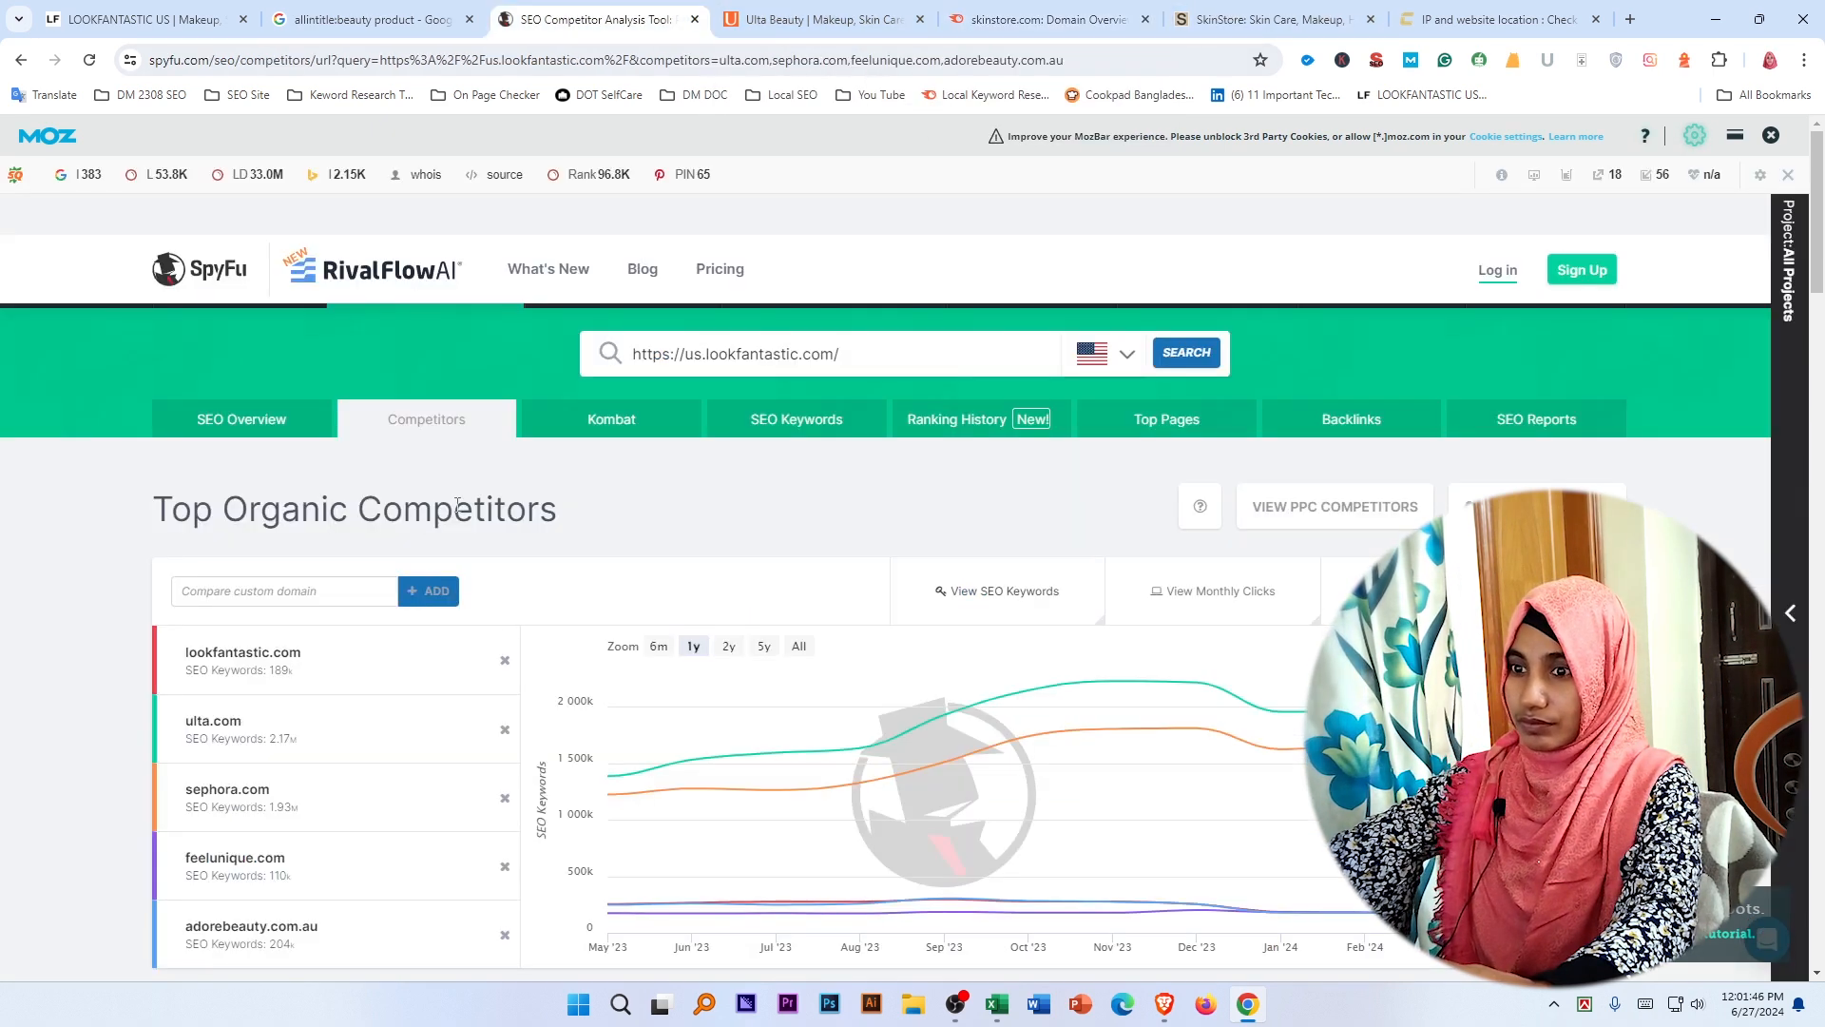
scroll(457, 505, "down", 4)
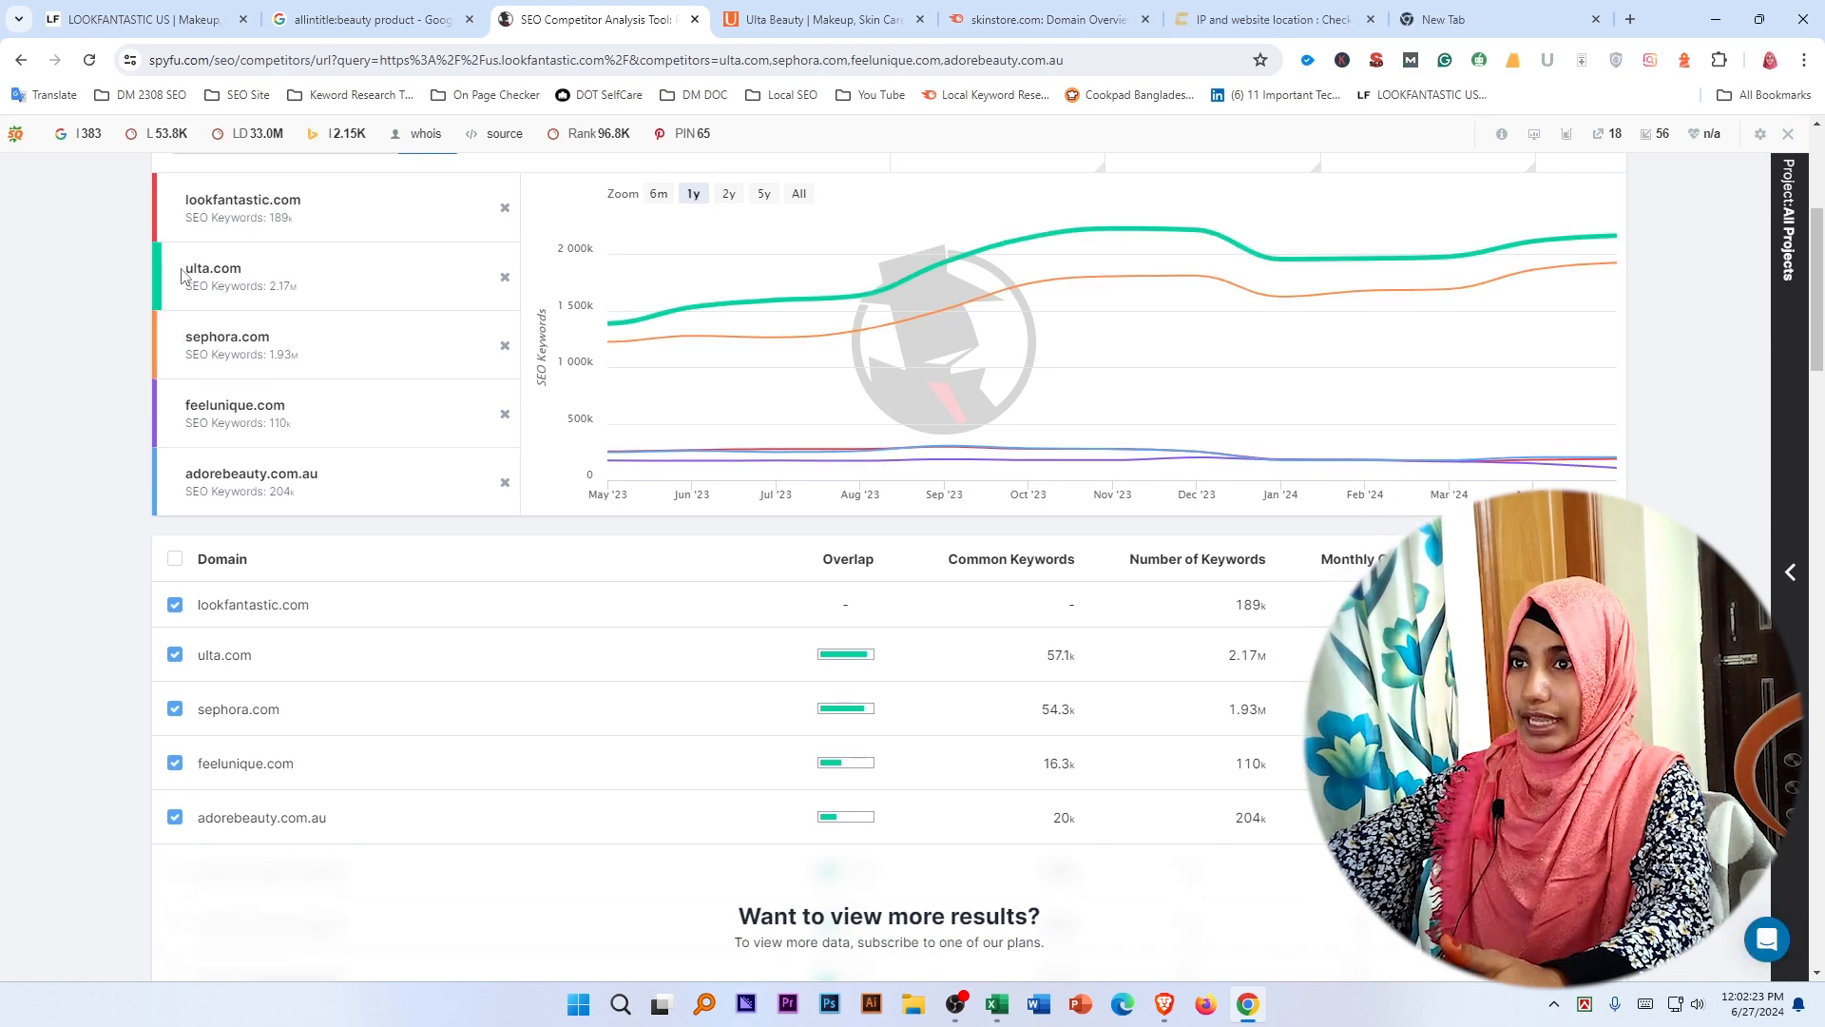
left_click_drag(184, 276, 245, 273)
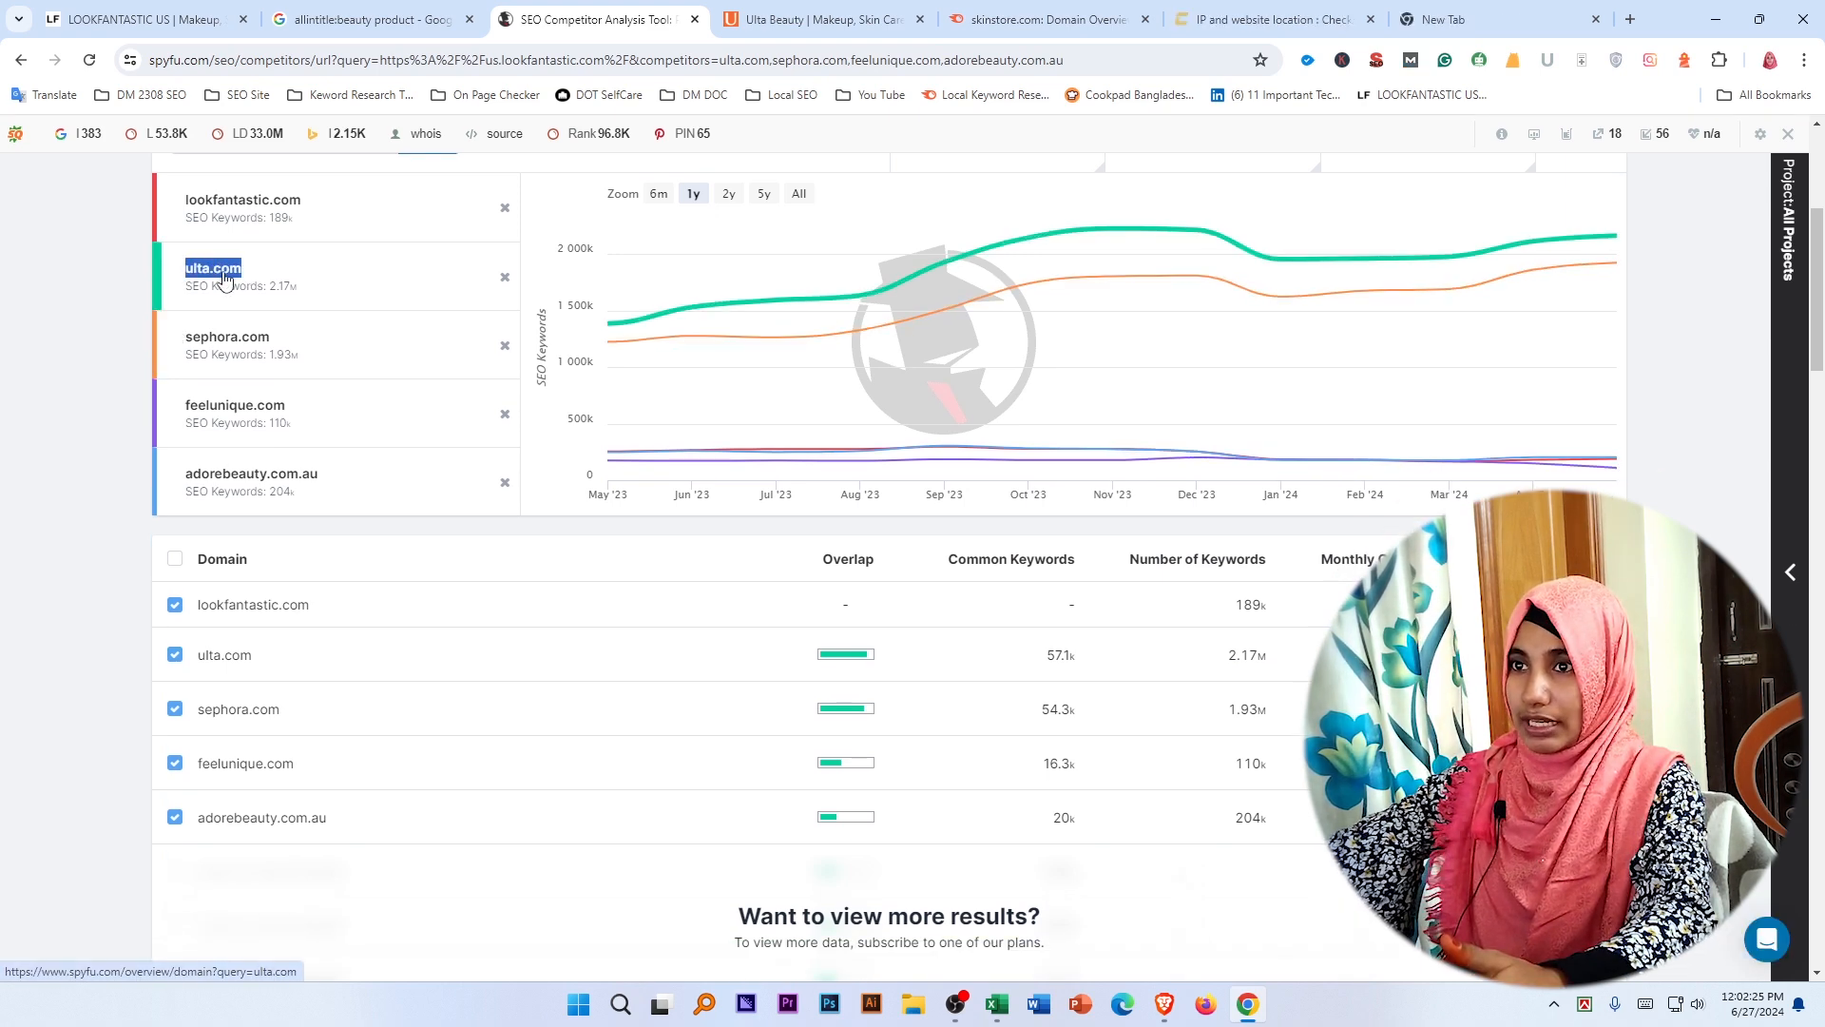
right_click(223, 276)
left_click(285, 459)
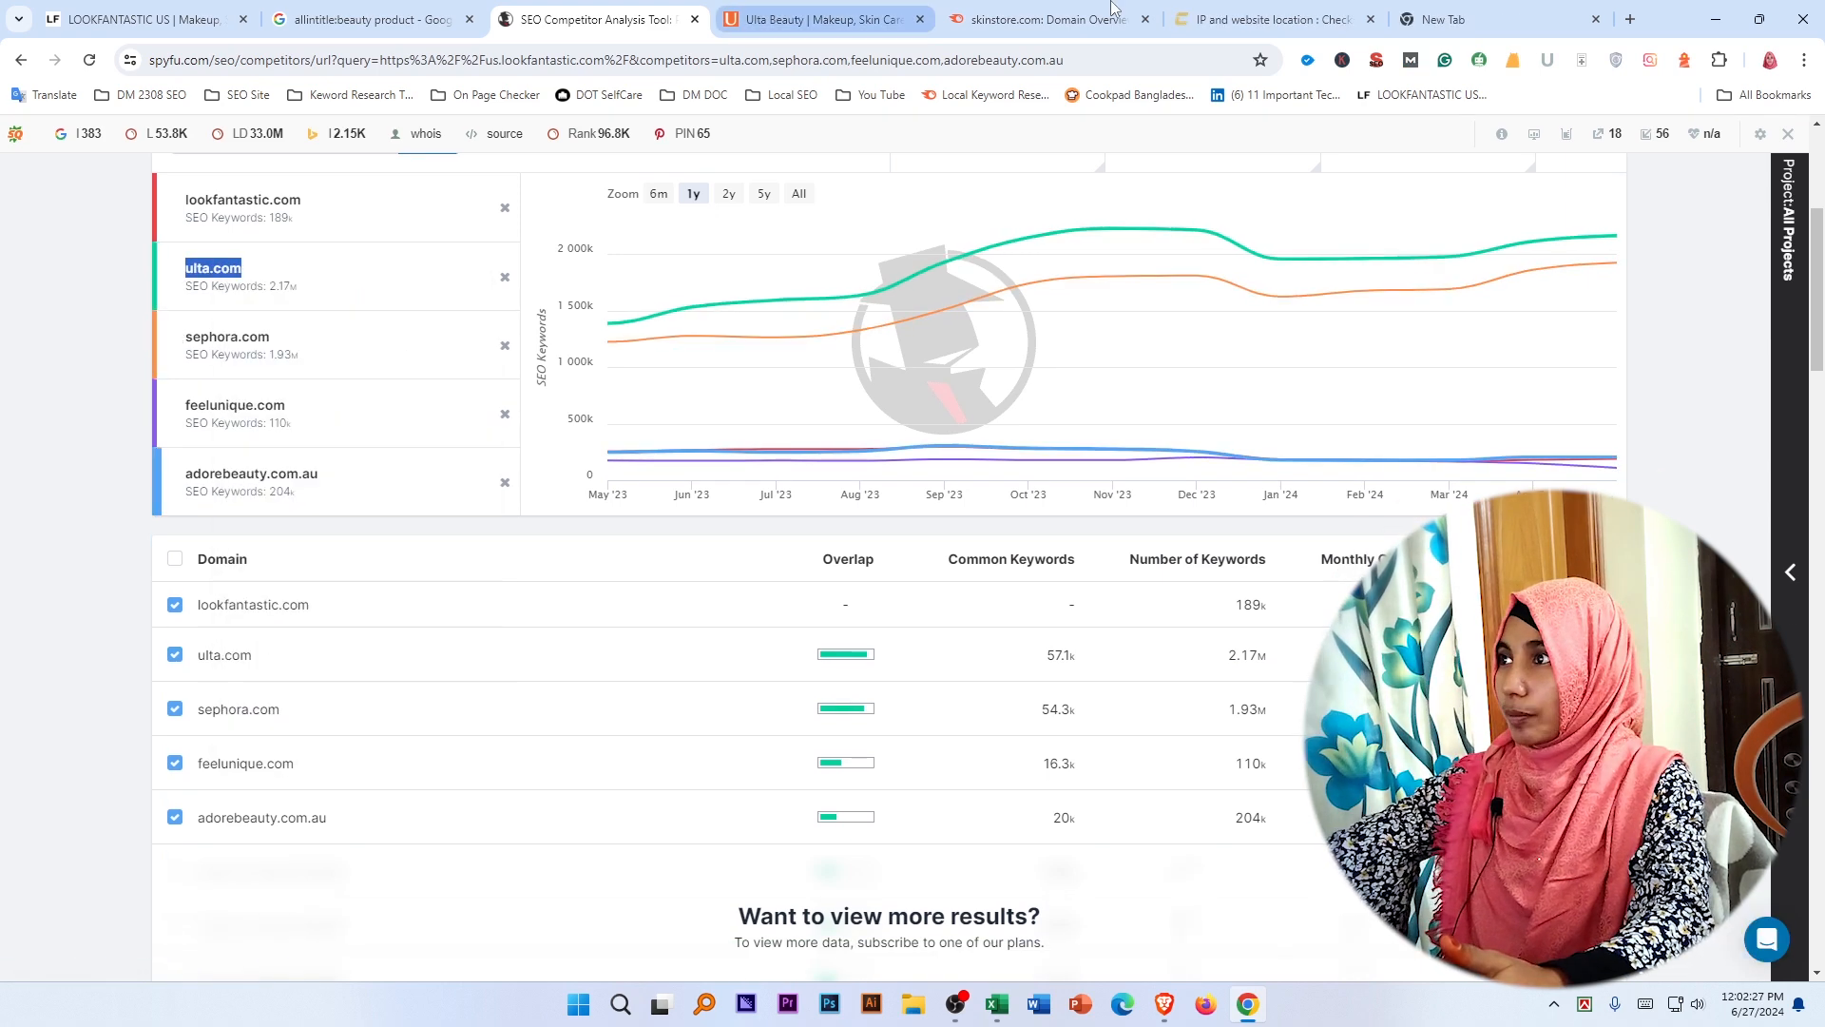
Open ulta.com in the empty browser tab and look through its homepage.
left_click(1454, 19)
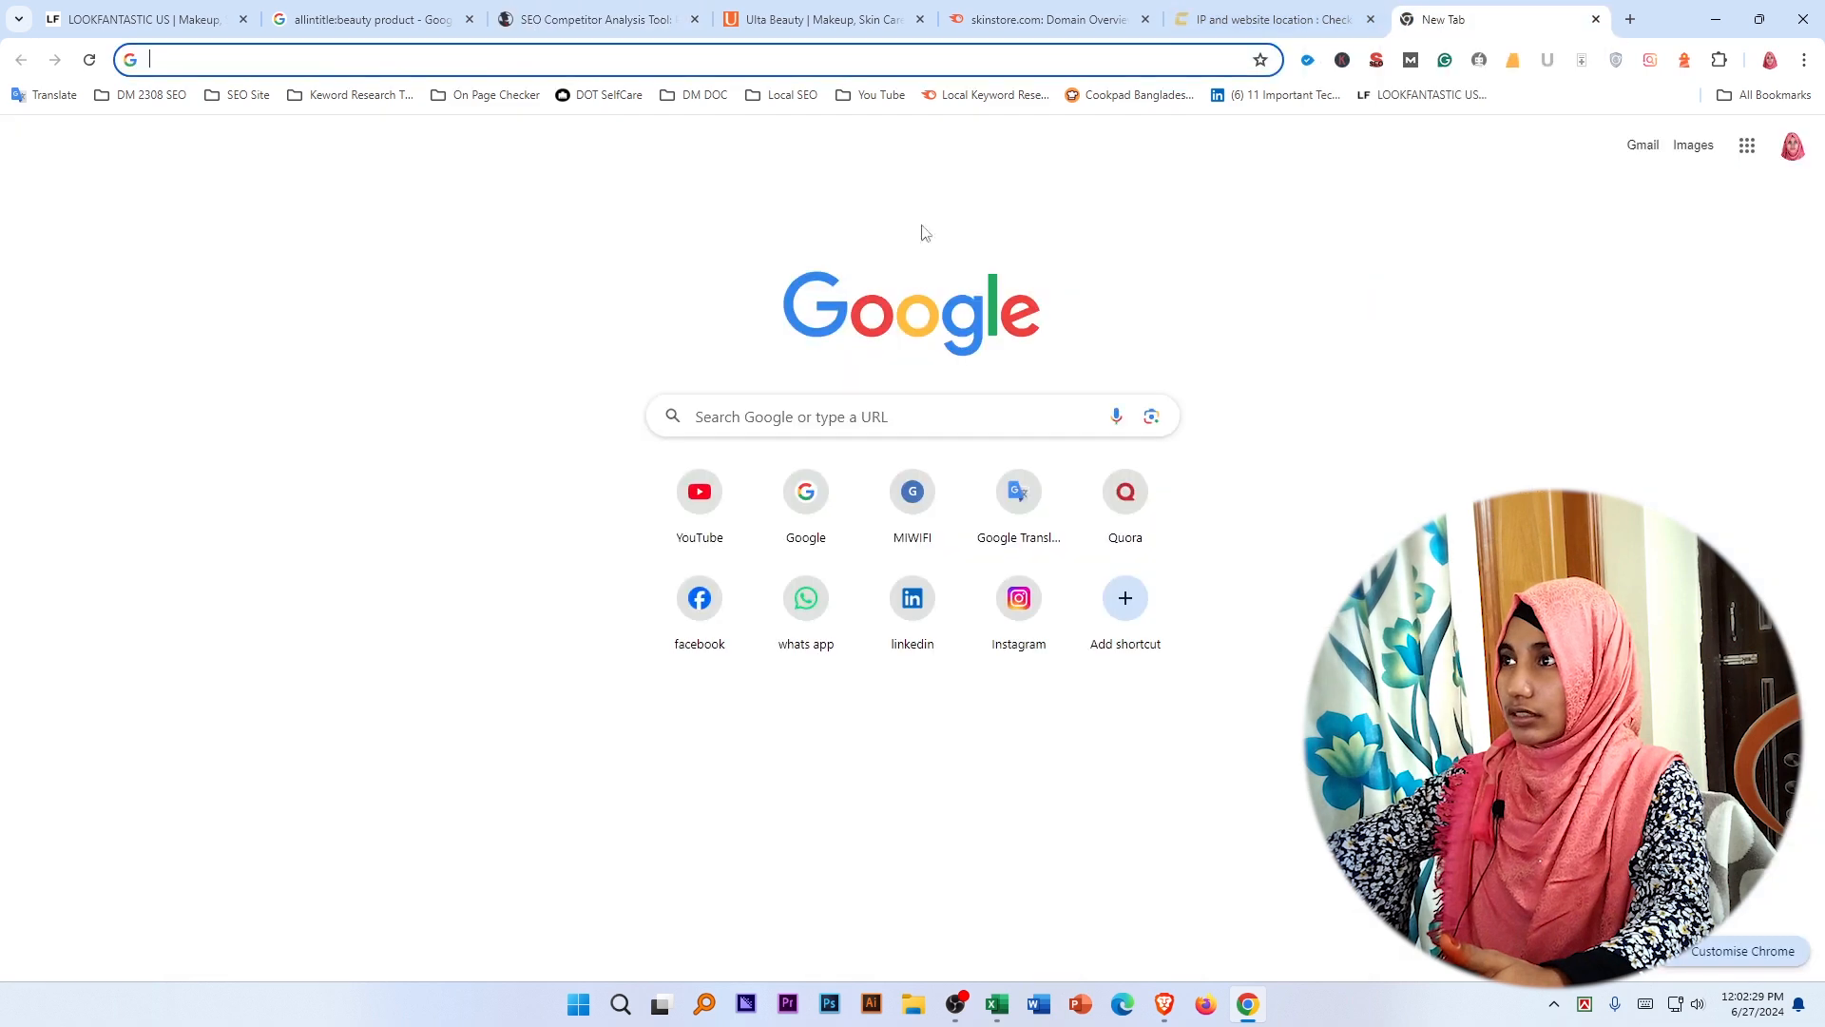
left_click(460, 57)
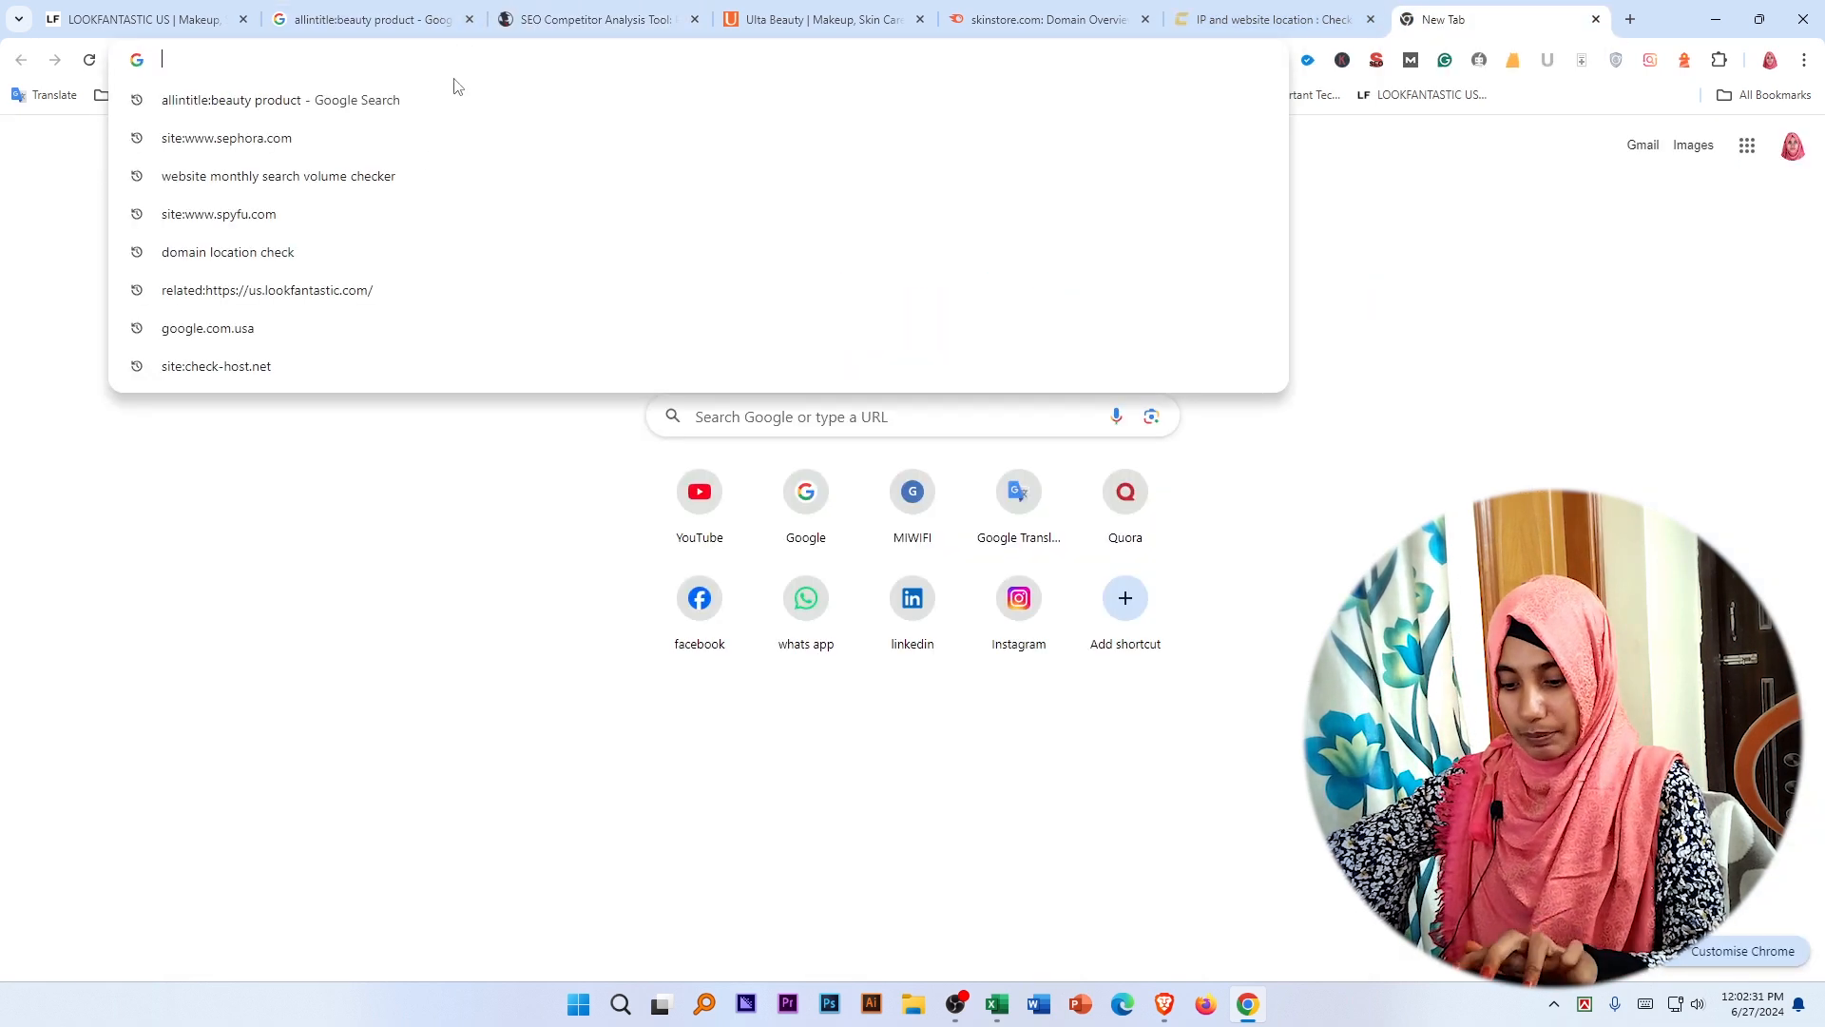
key("ctrl+v")
key("Return")
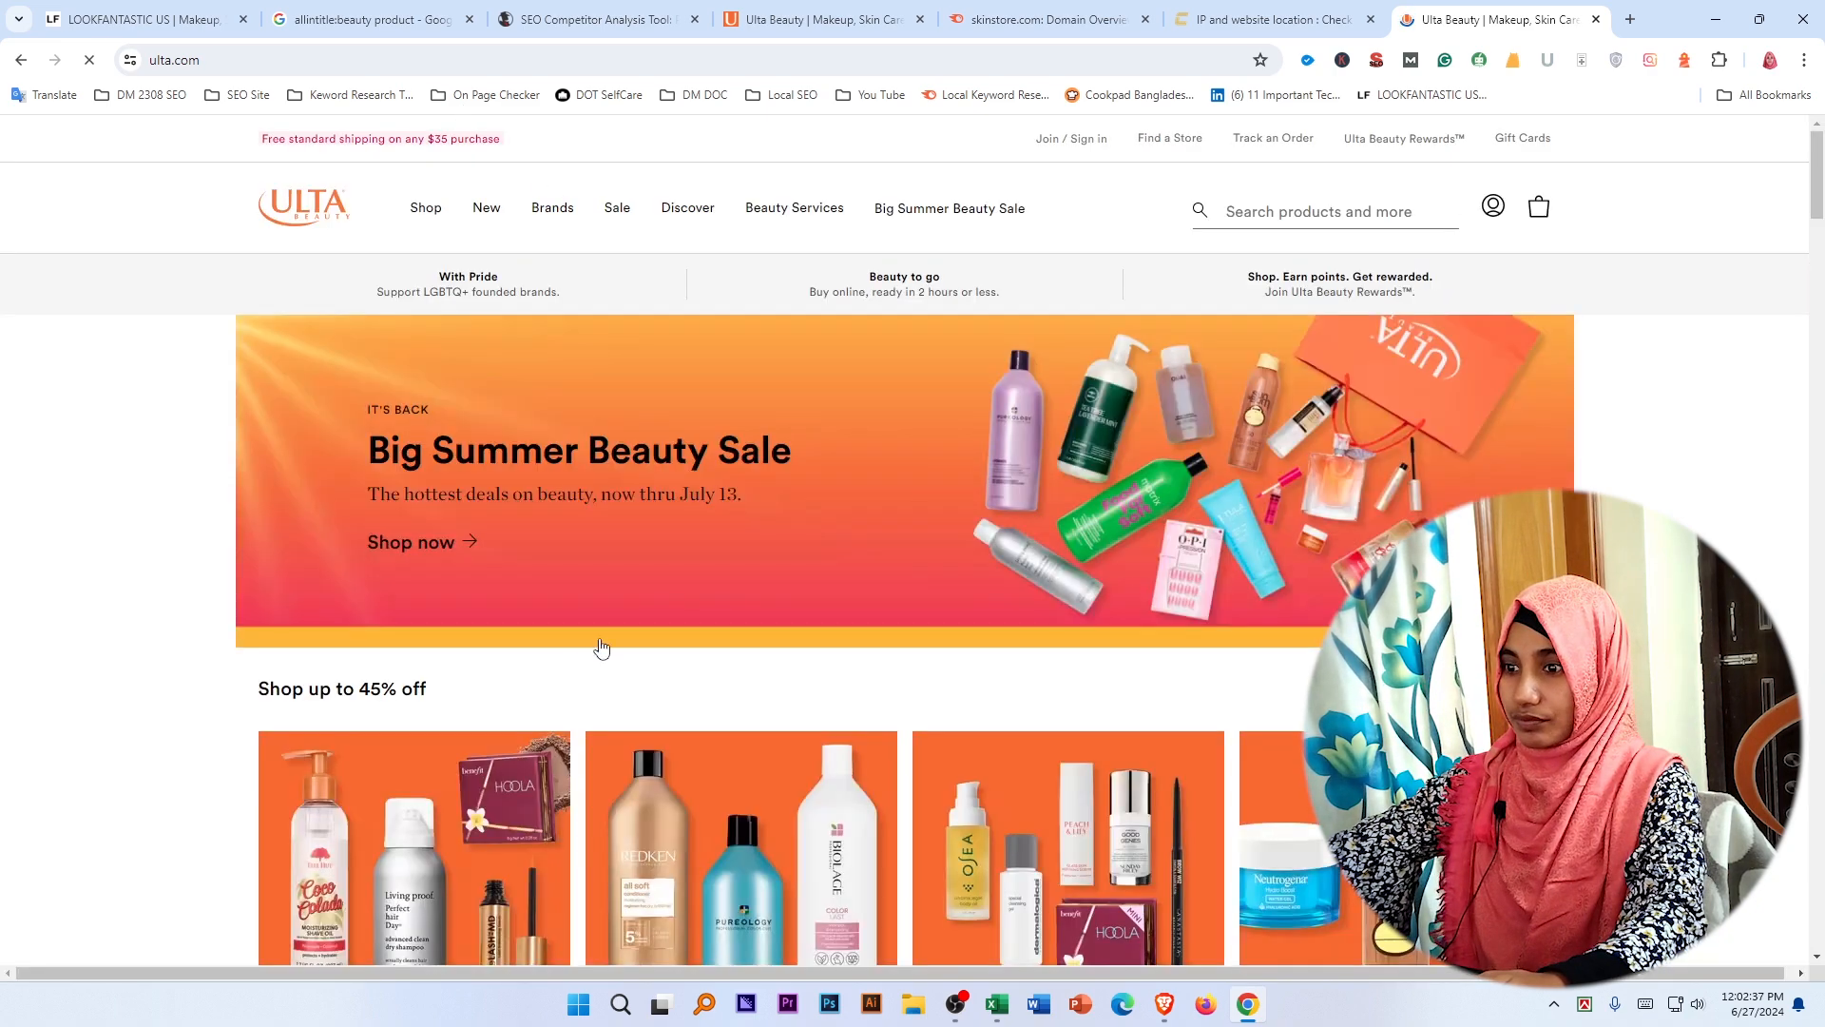
scroll(603, 645, "down", 4)
scroll(604, 647, "down", 20)
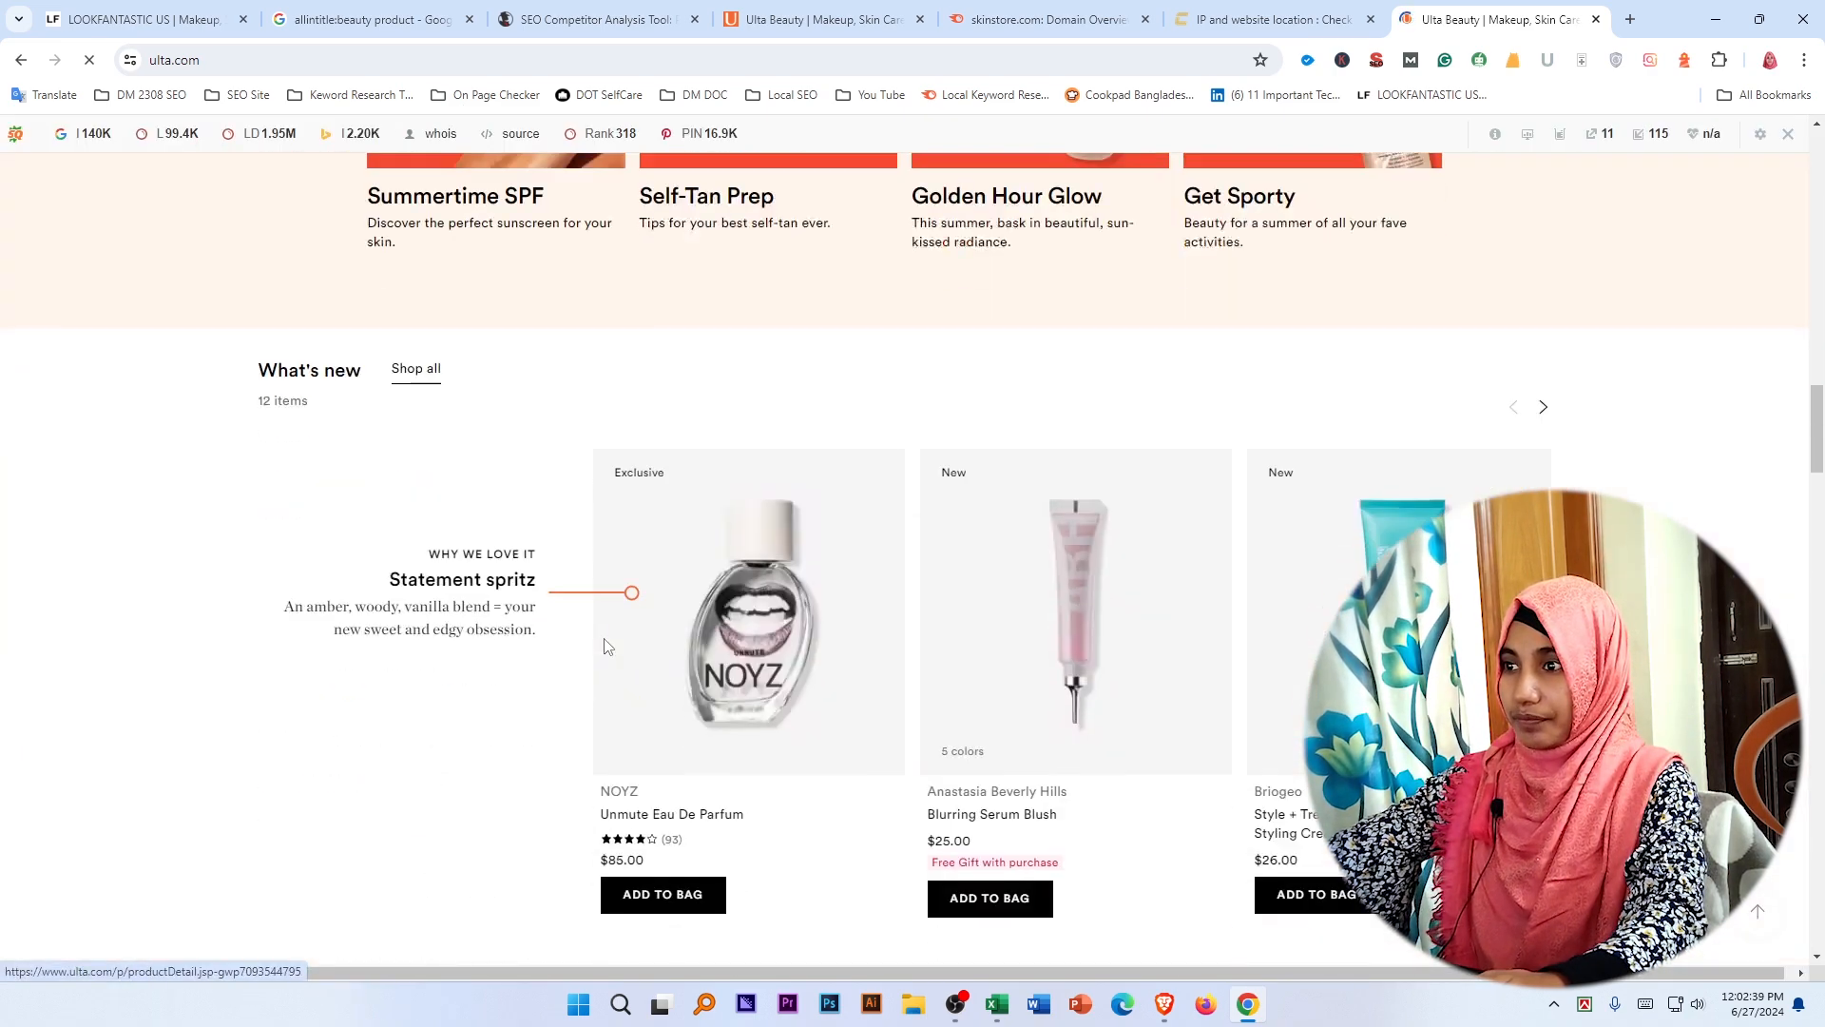
scroll(510, 413, "up", 20)
left_click(166, 60)
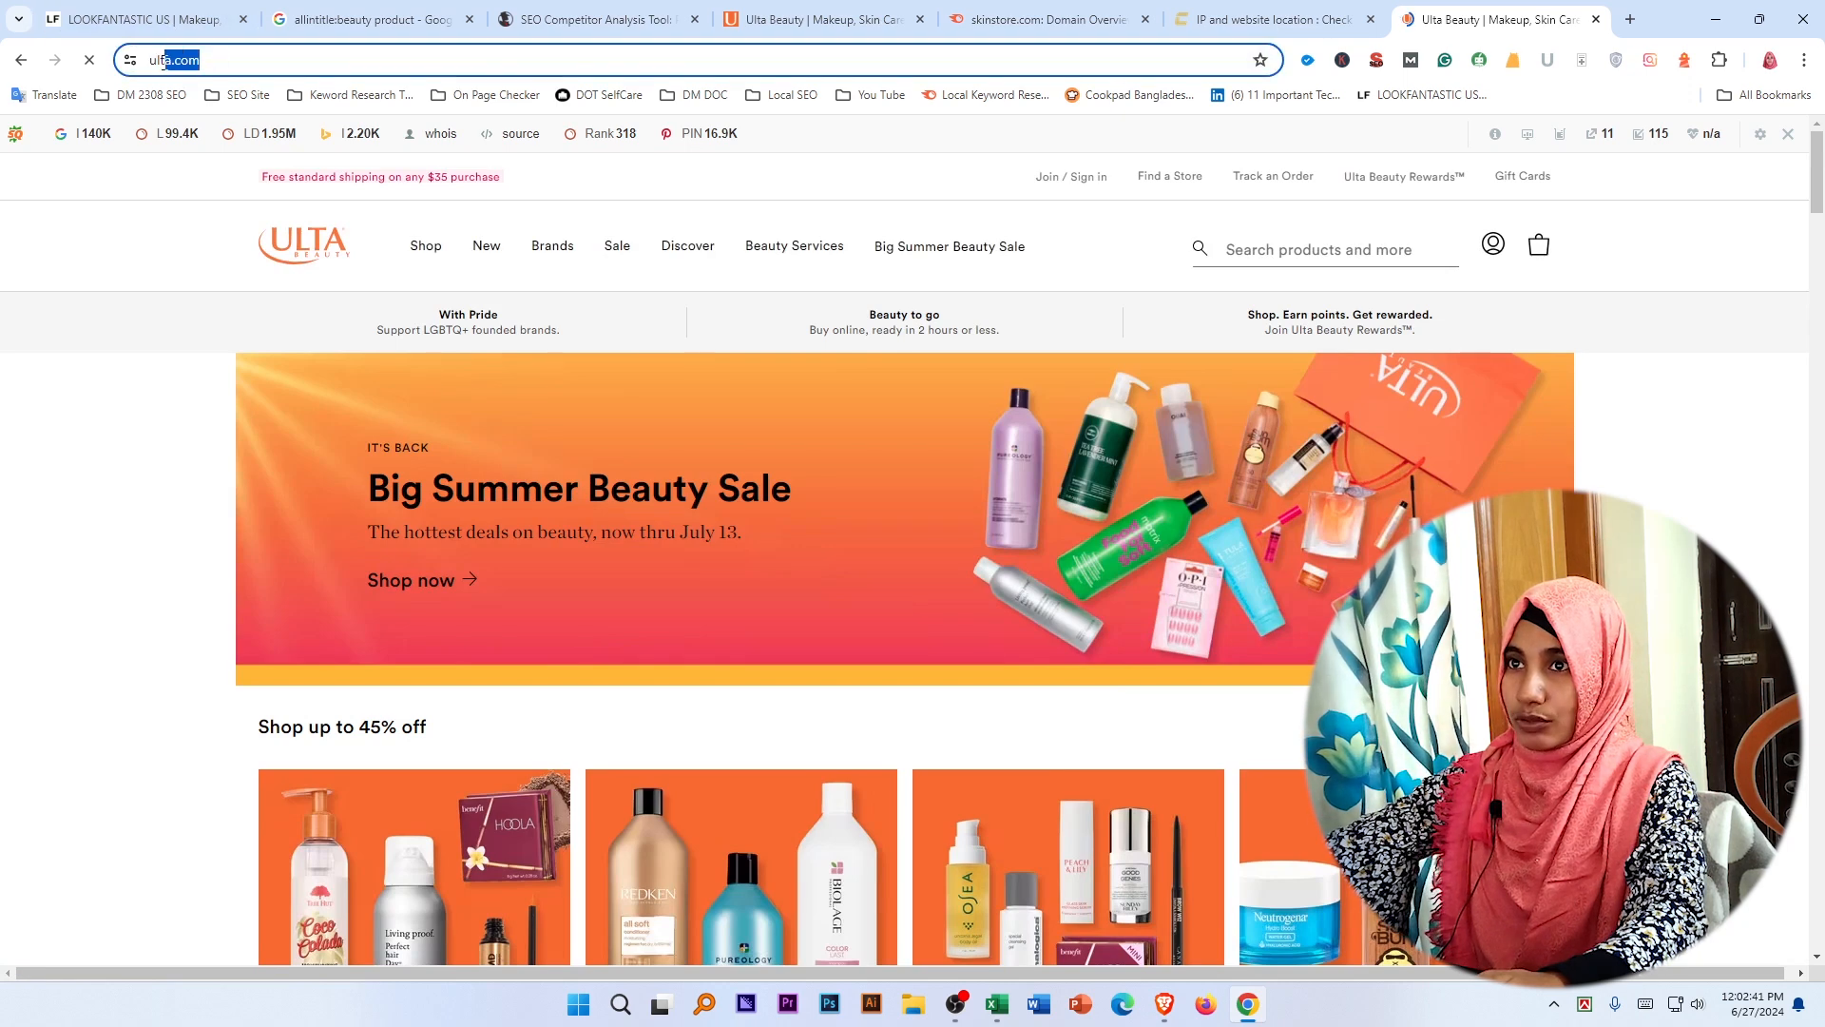
right_click(173, 63)
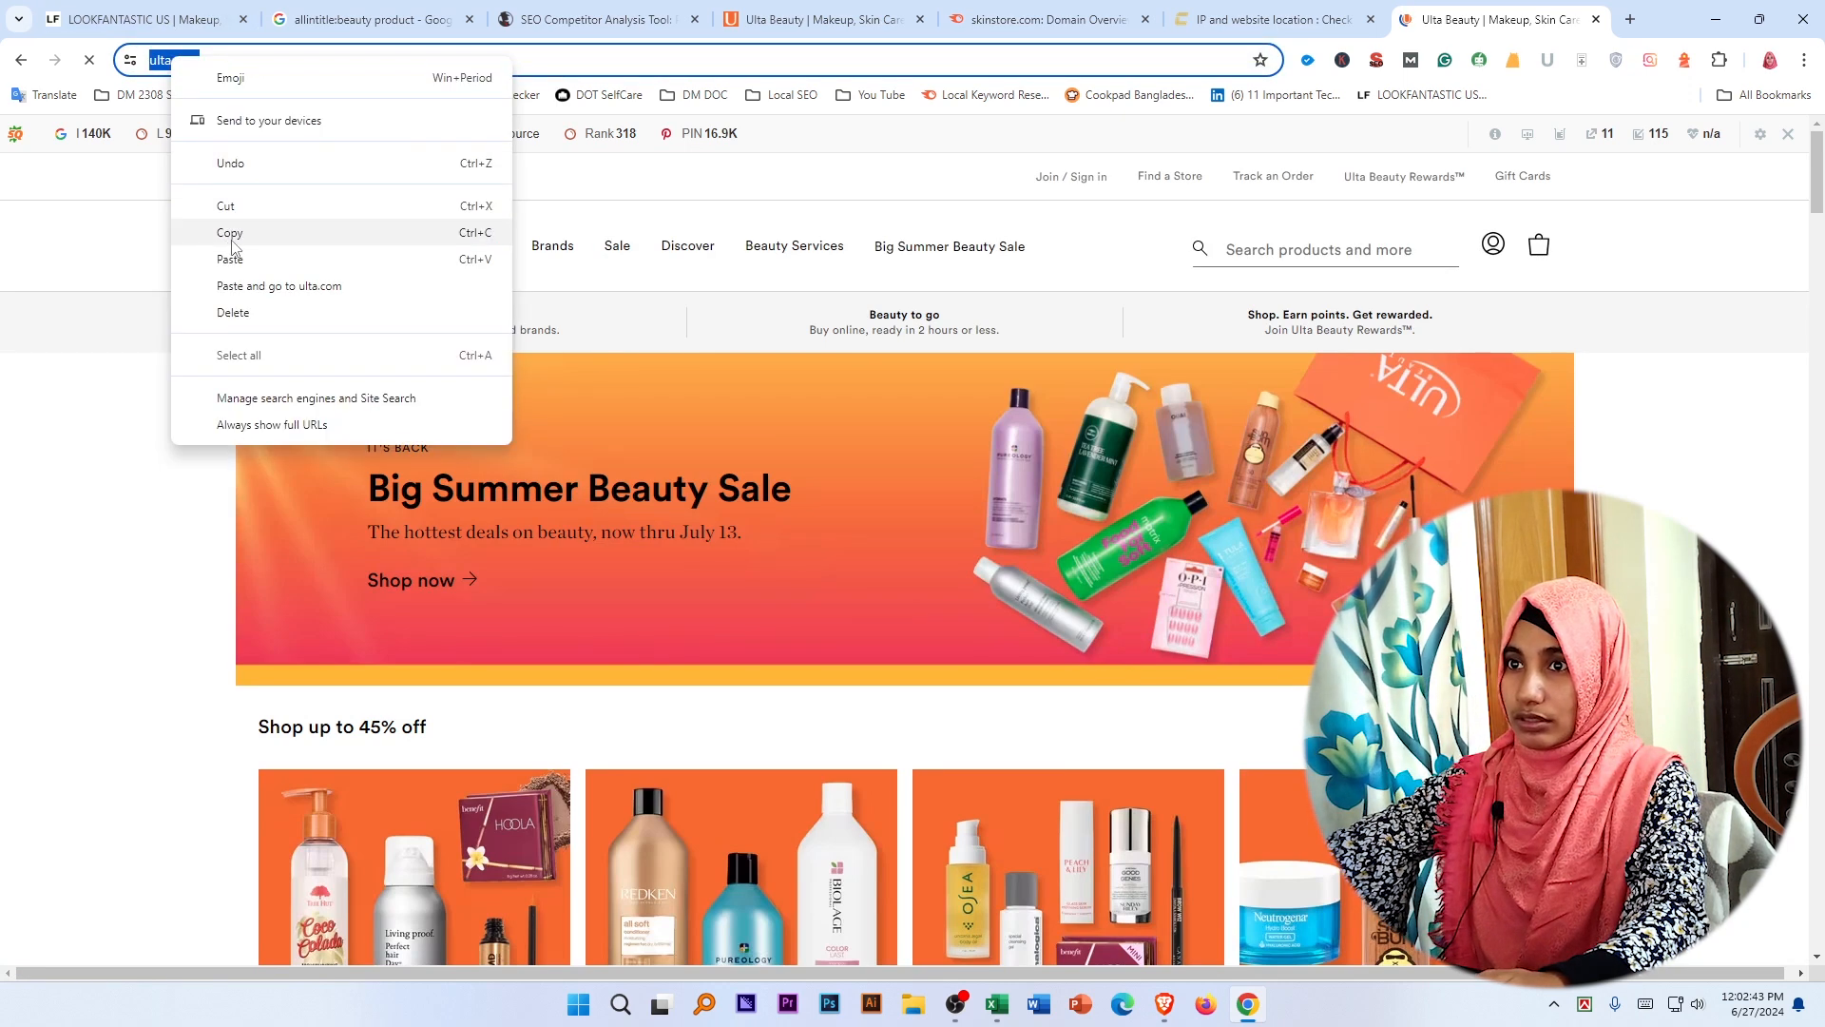
left_click(232, 234)
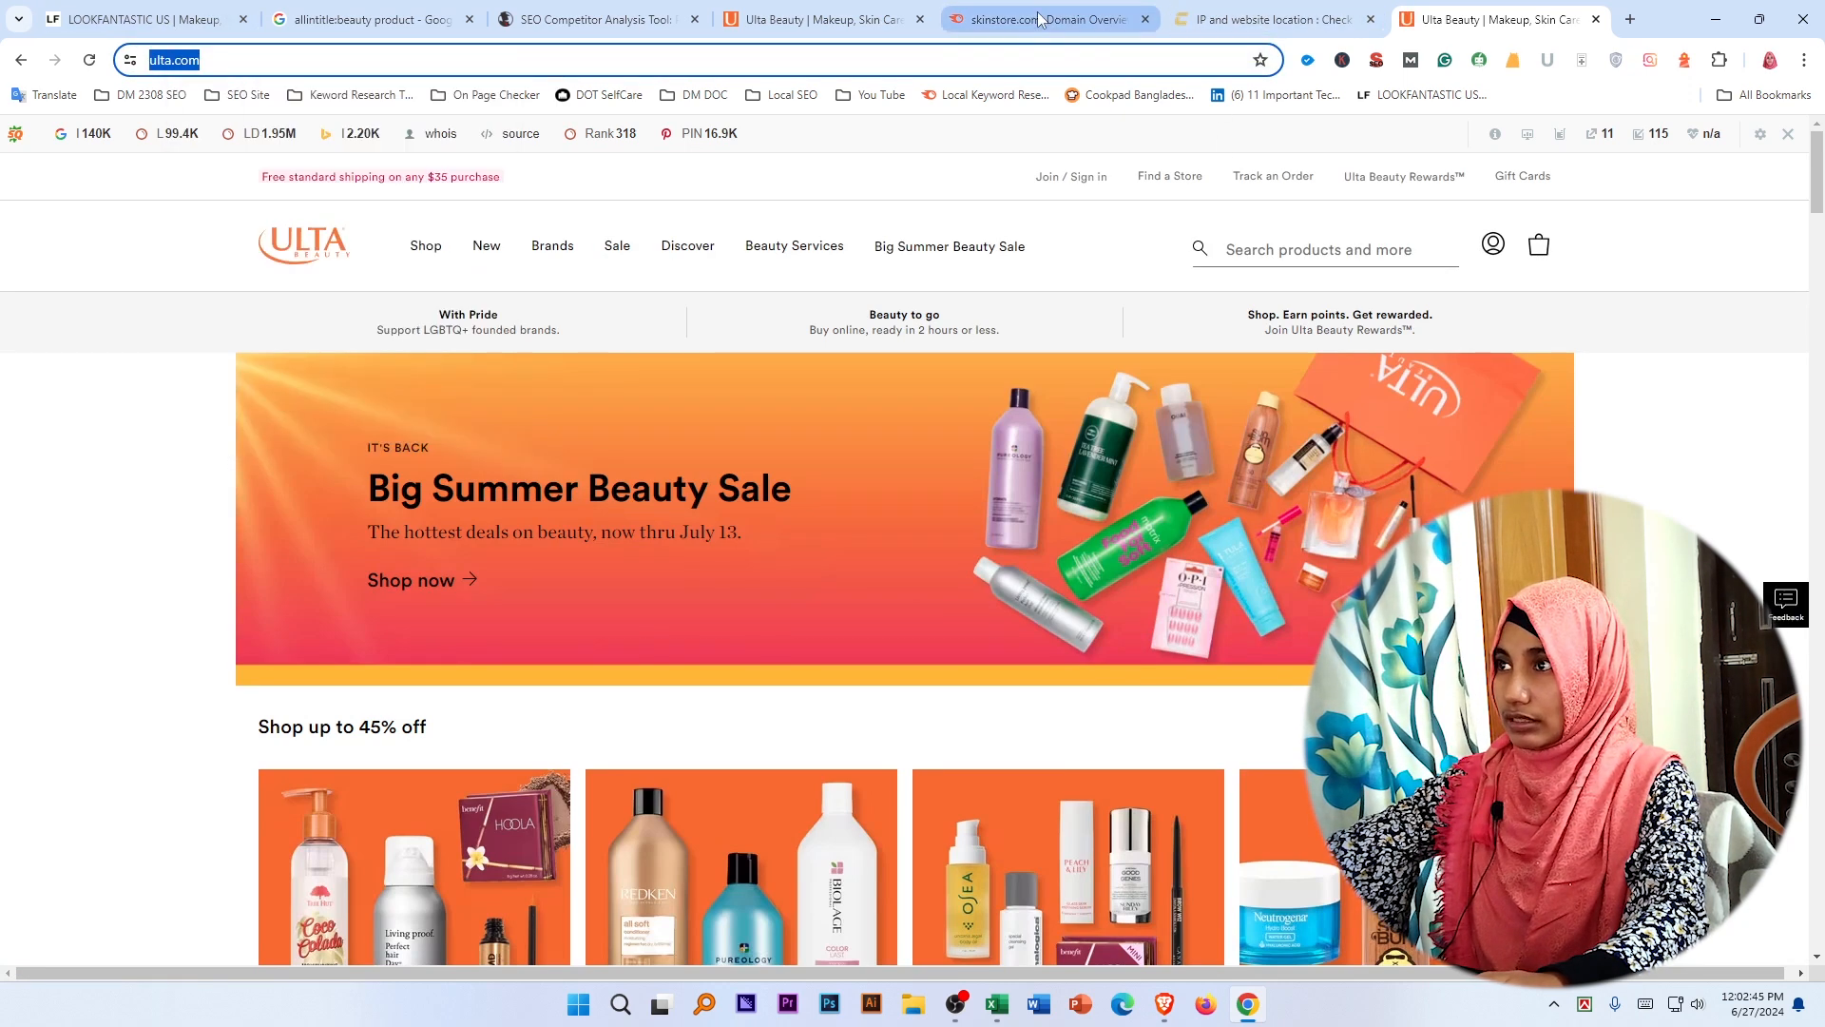
left_click(962, 14)
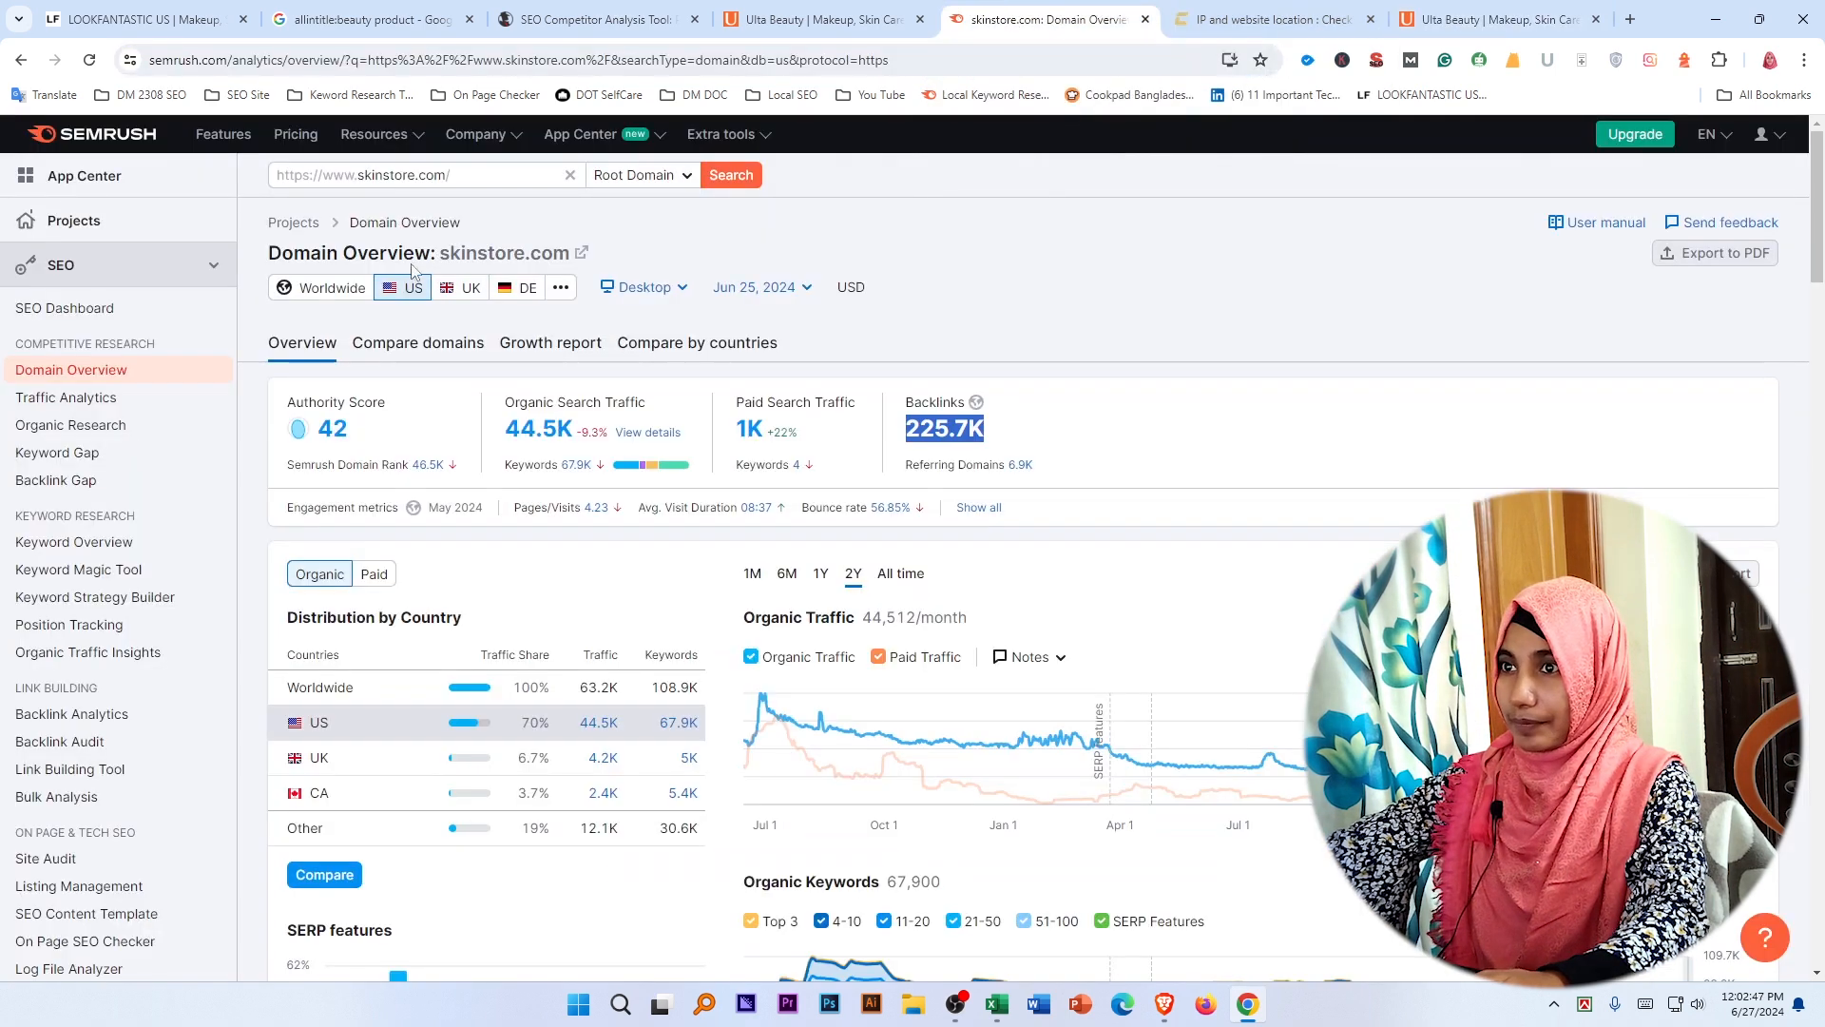
left_click(566, 176)
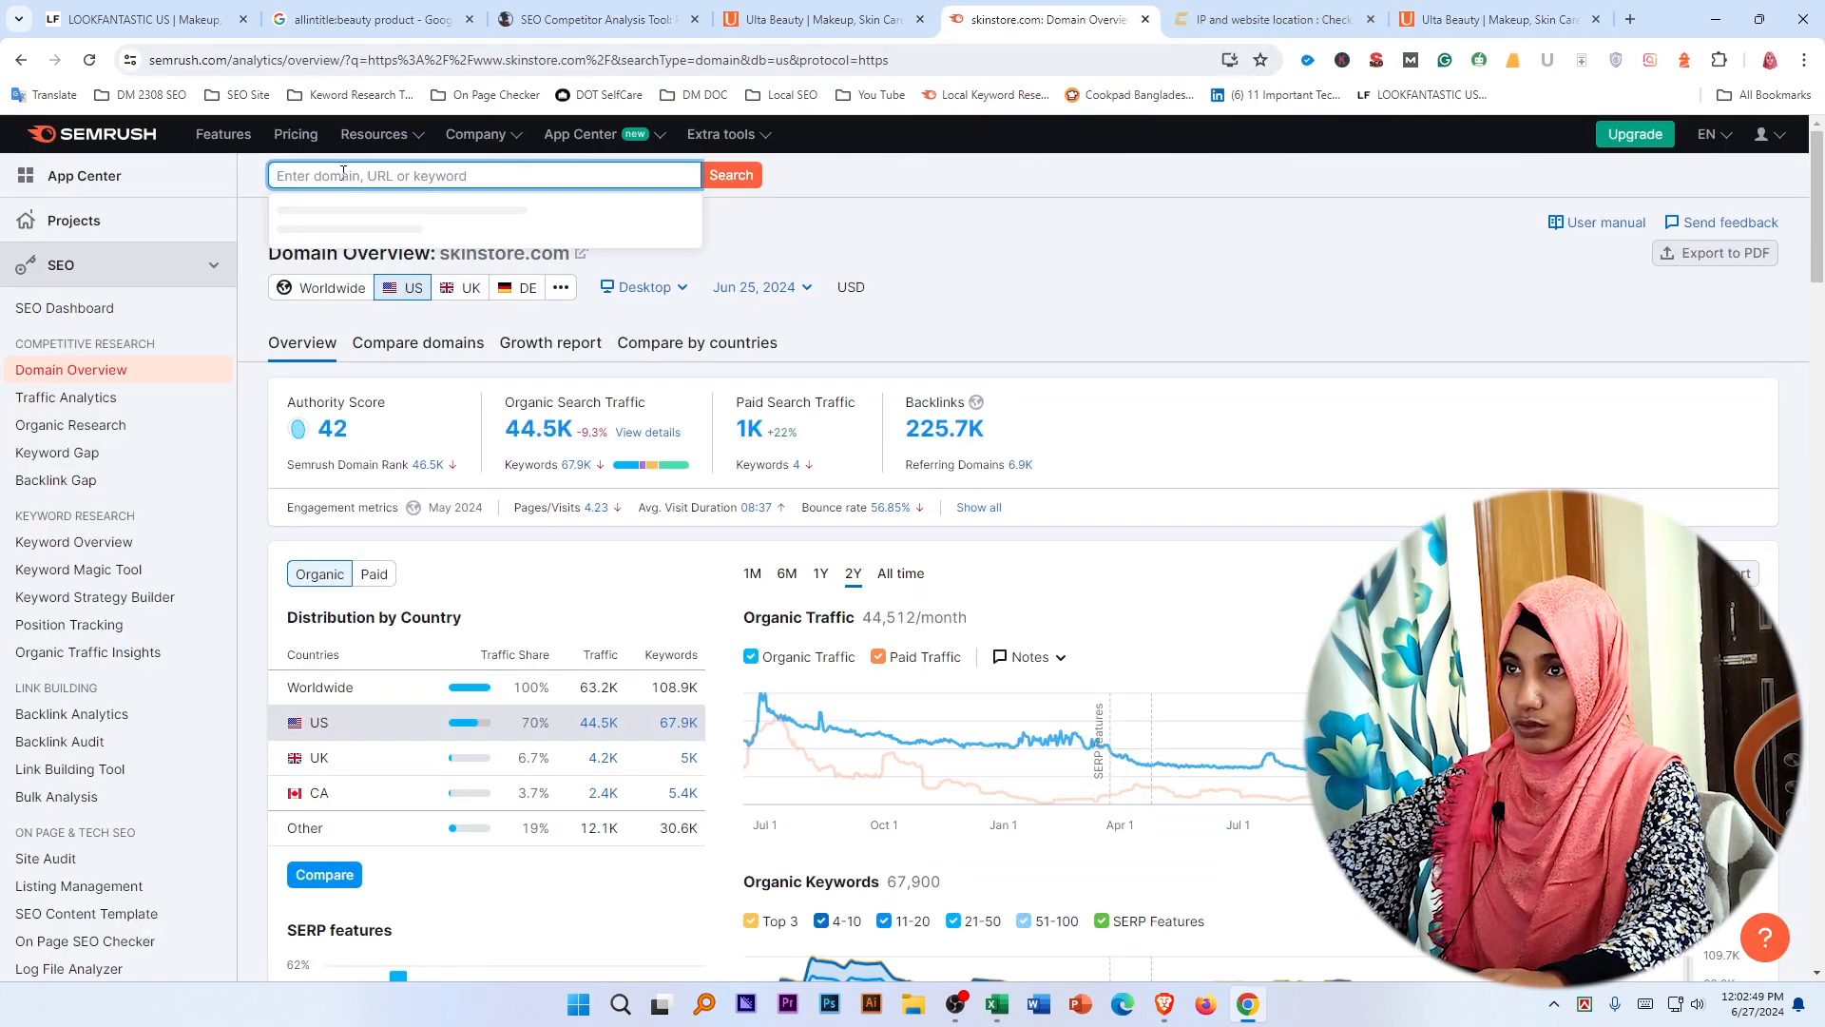
right_click(344, 175)
left_click(399, 360)
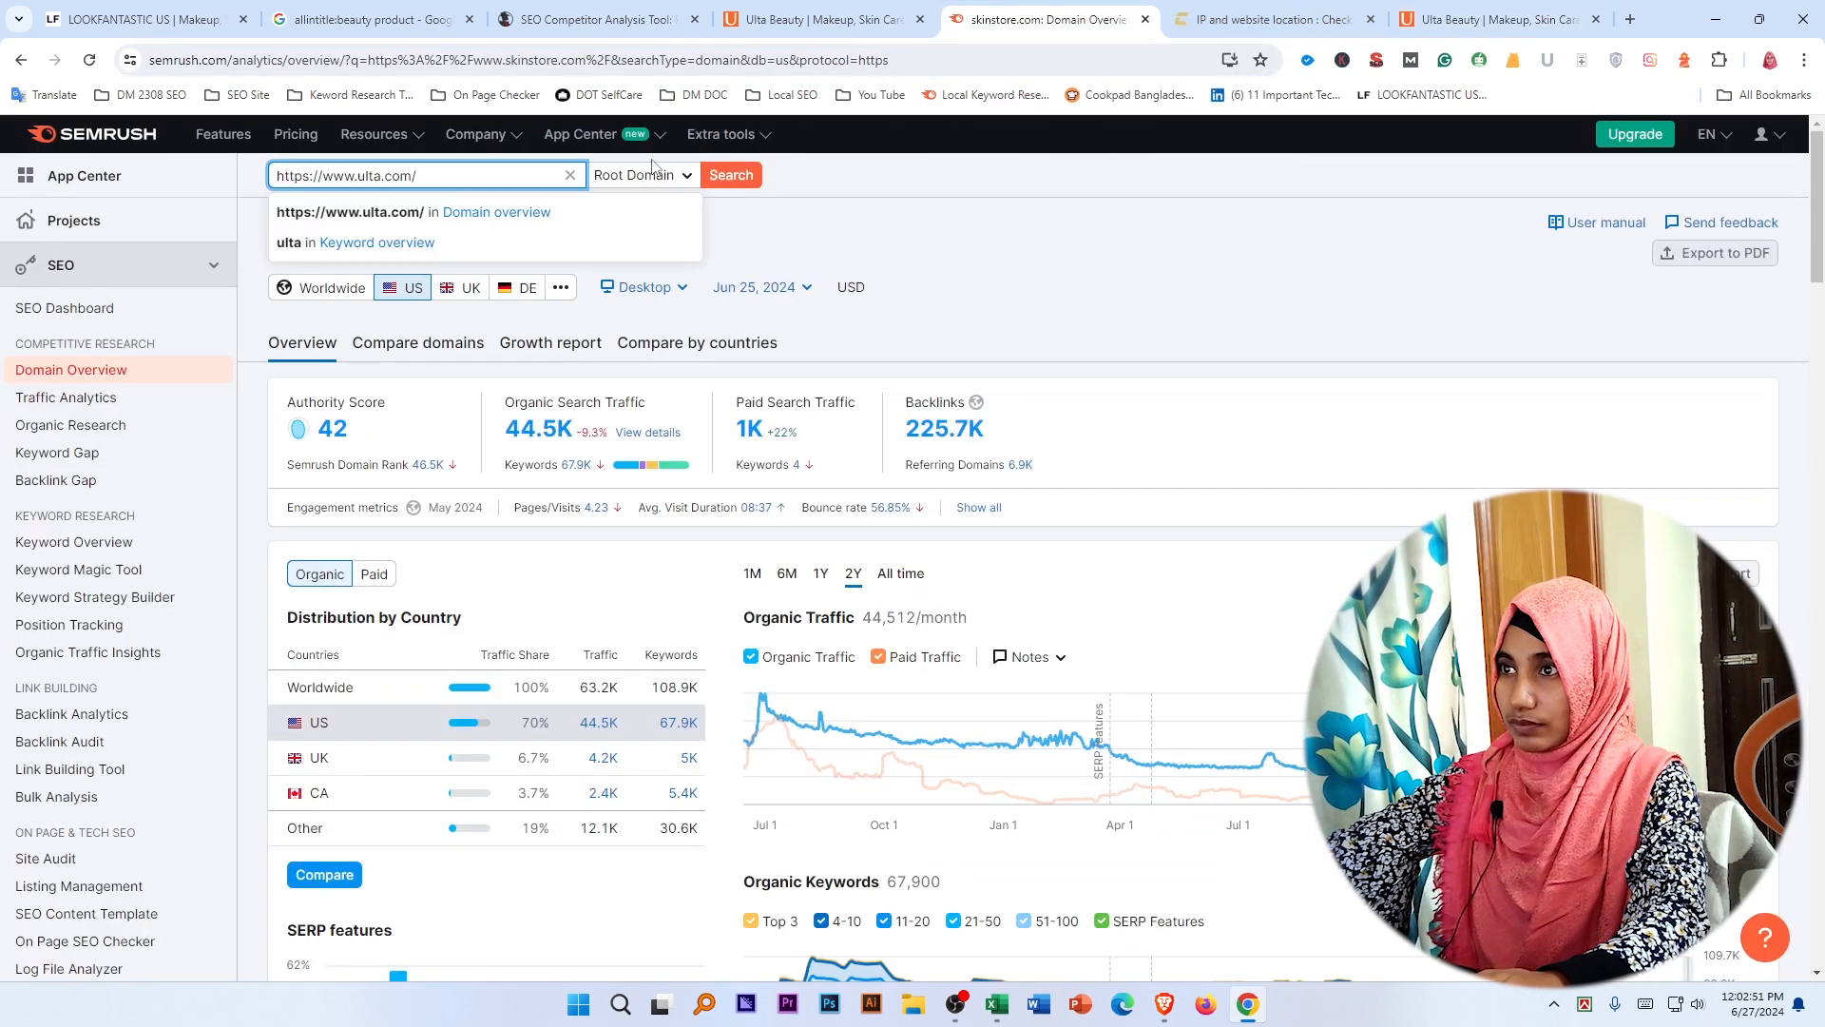
left_click(732, 182)
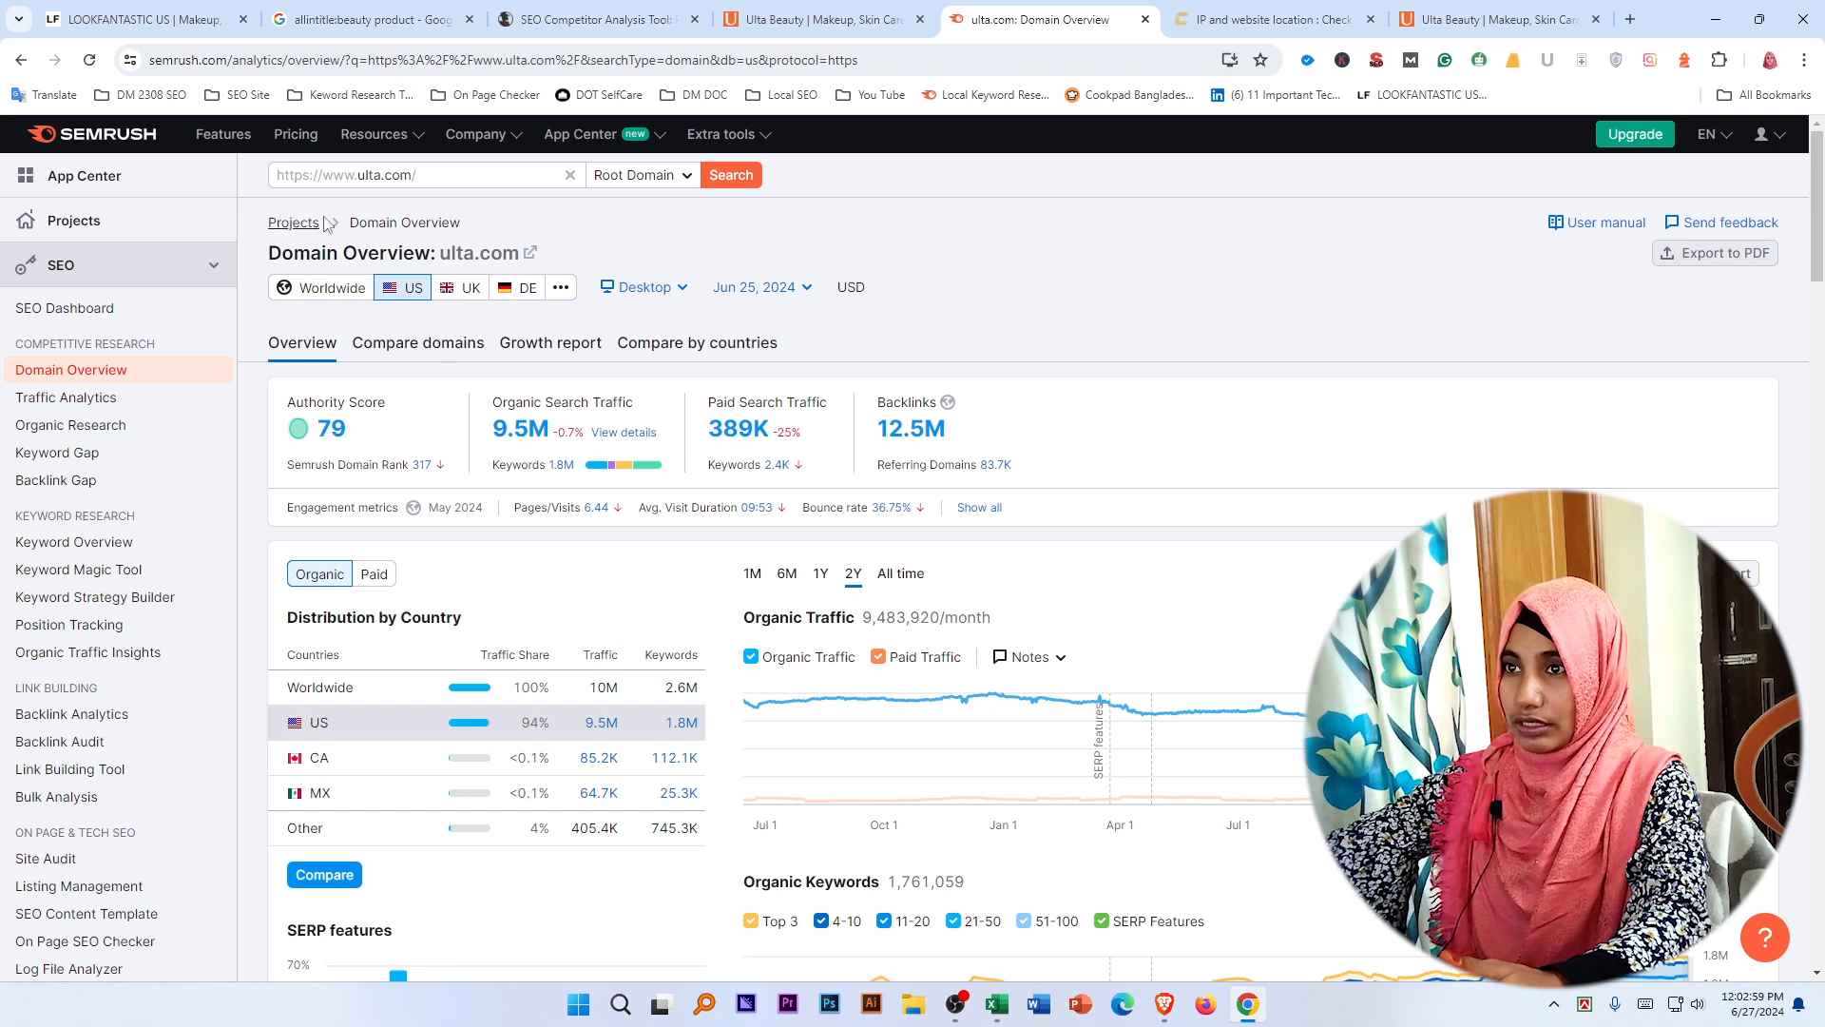
left_click(996, 1004)
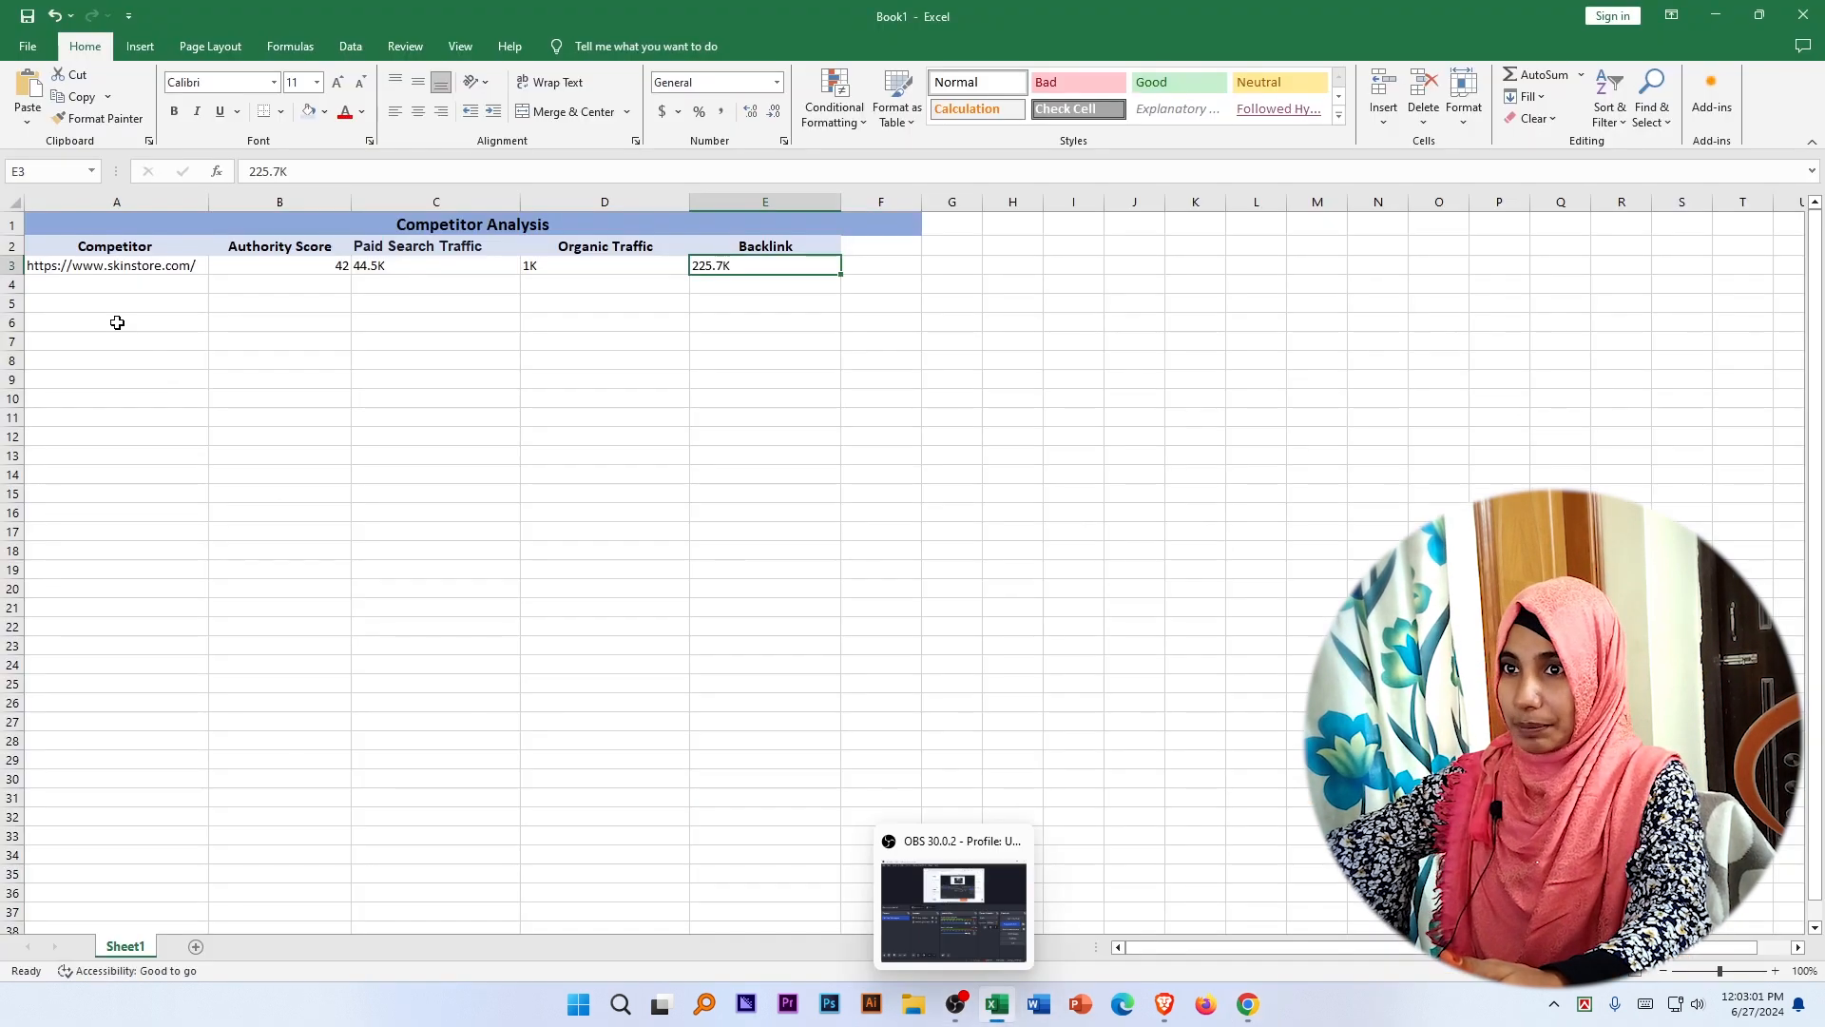
left_click(103, 285)
right_click(104, 287)
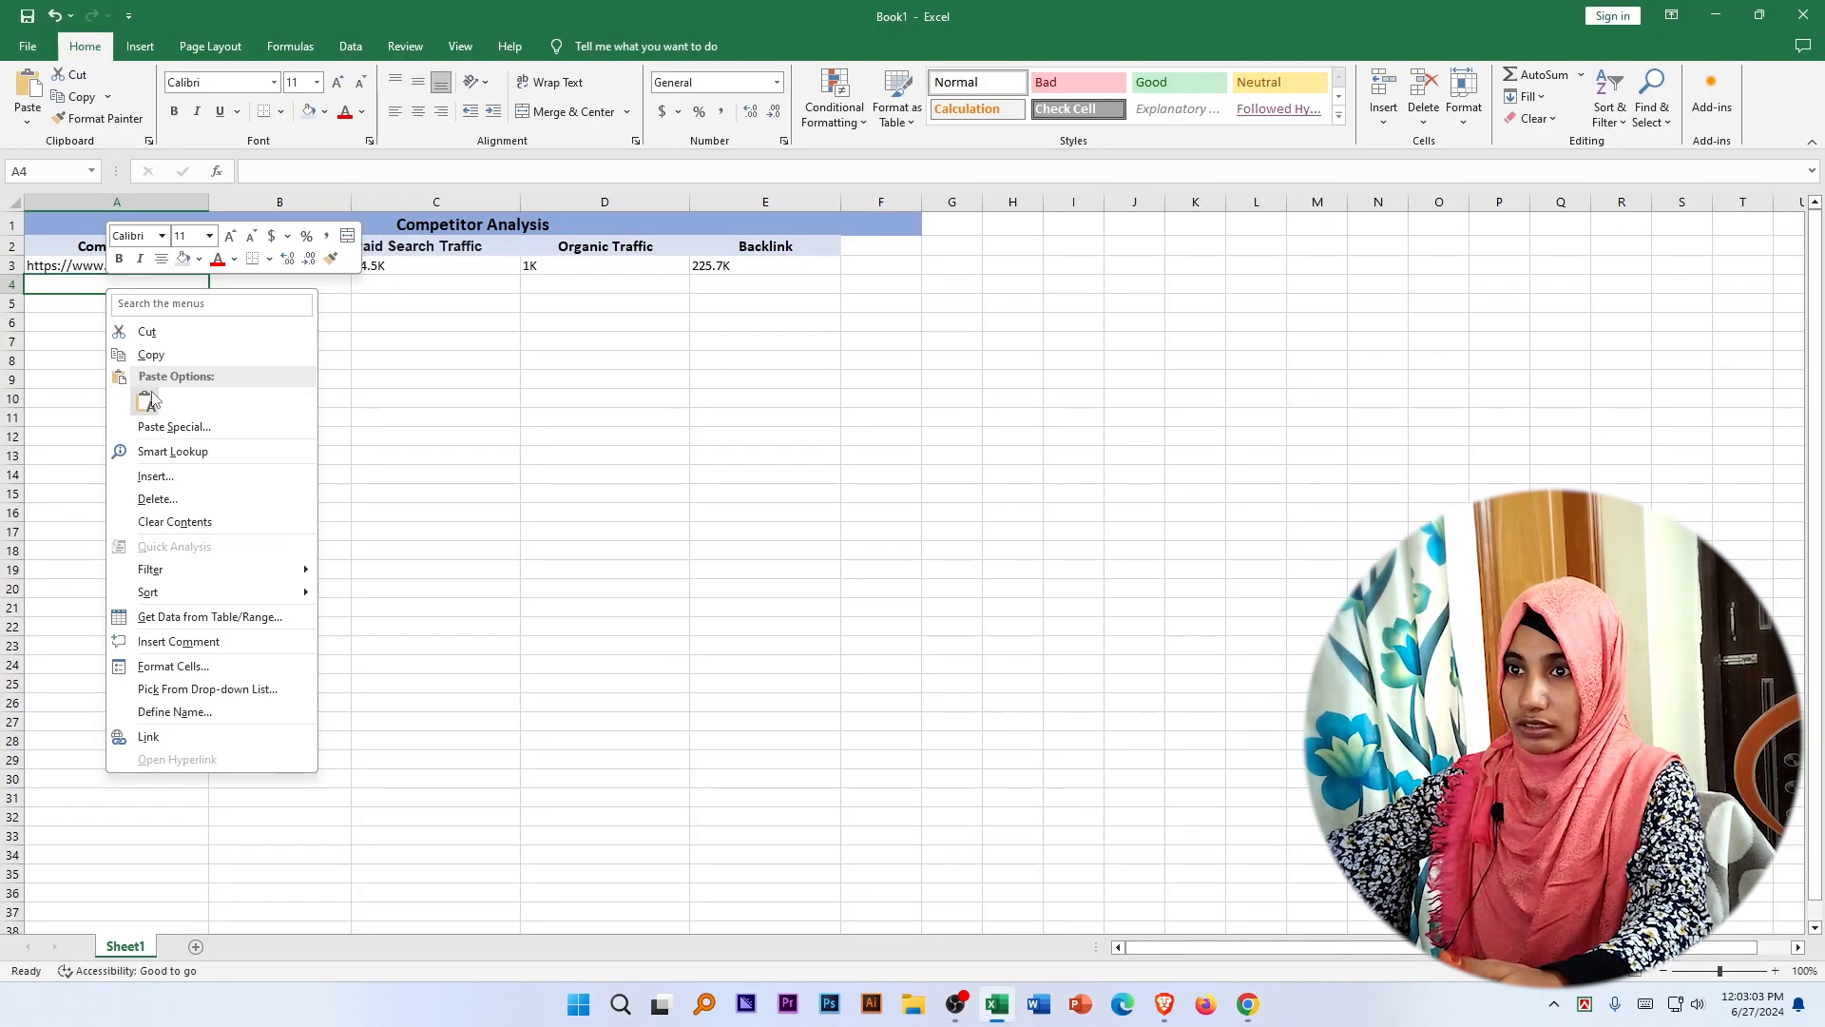
left_click(152, 400)
Copy ulta.com's Authority Score, 79, from Semrush into Authority Score cell B4 of the Excel sheet.
left_click(313, 298)
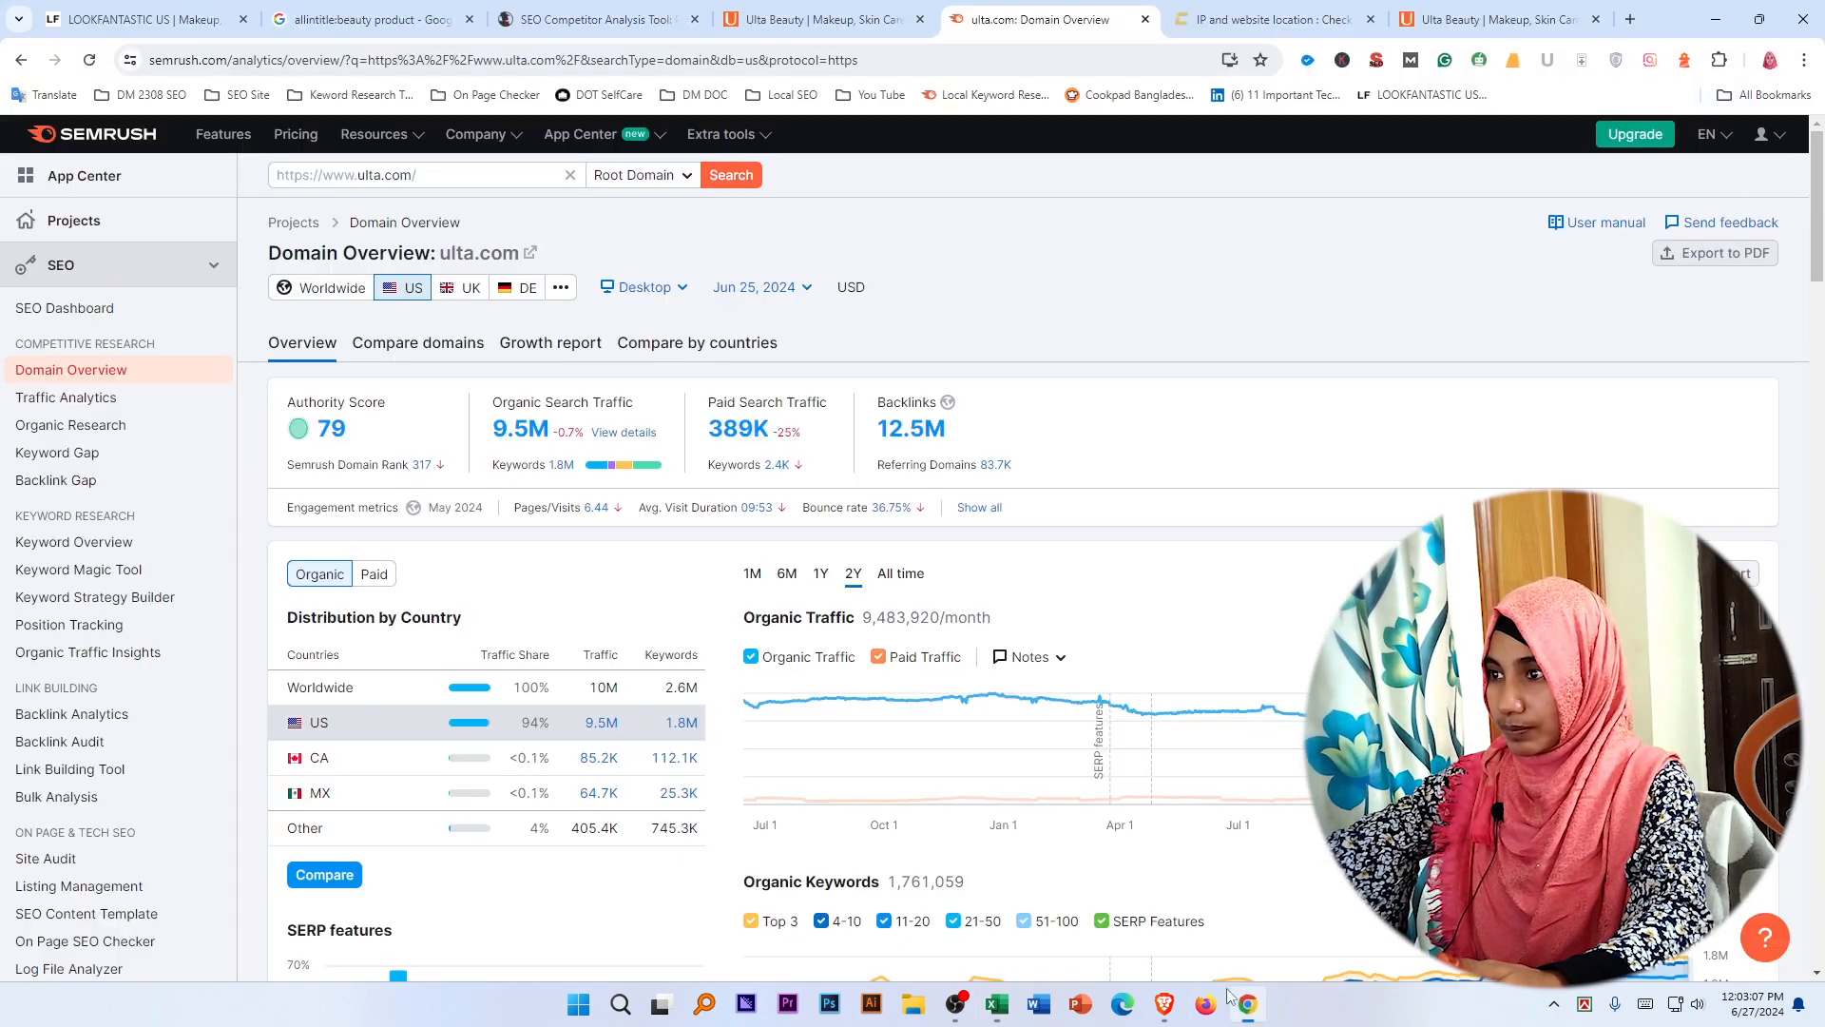
left_click(1248, 1003)
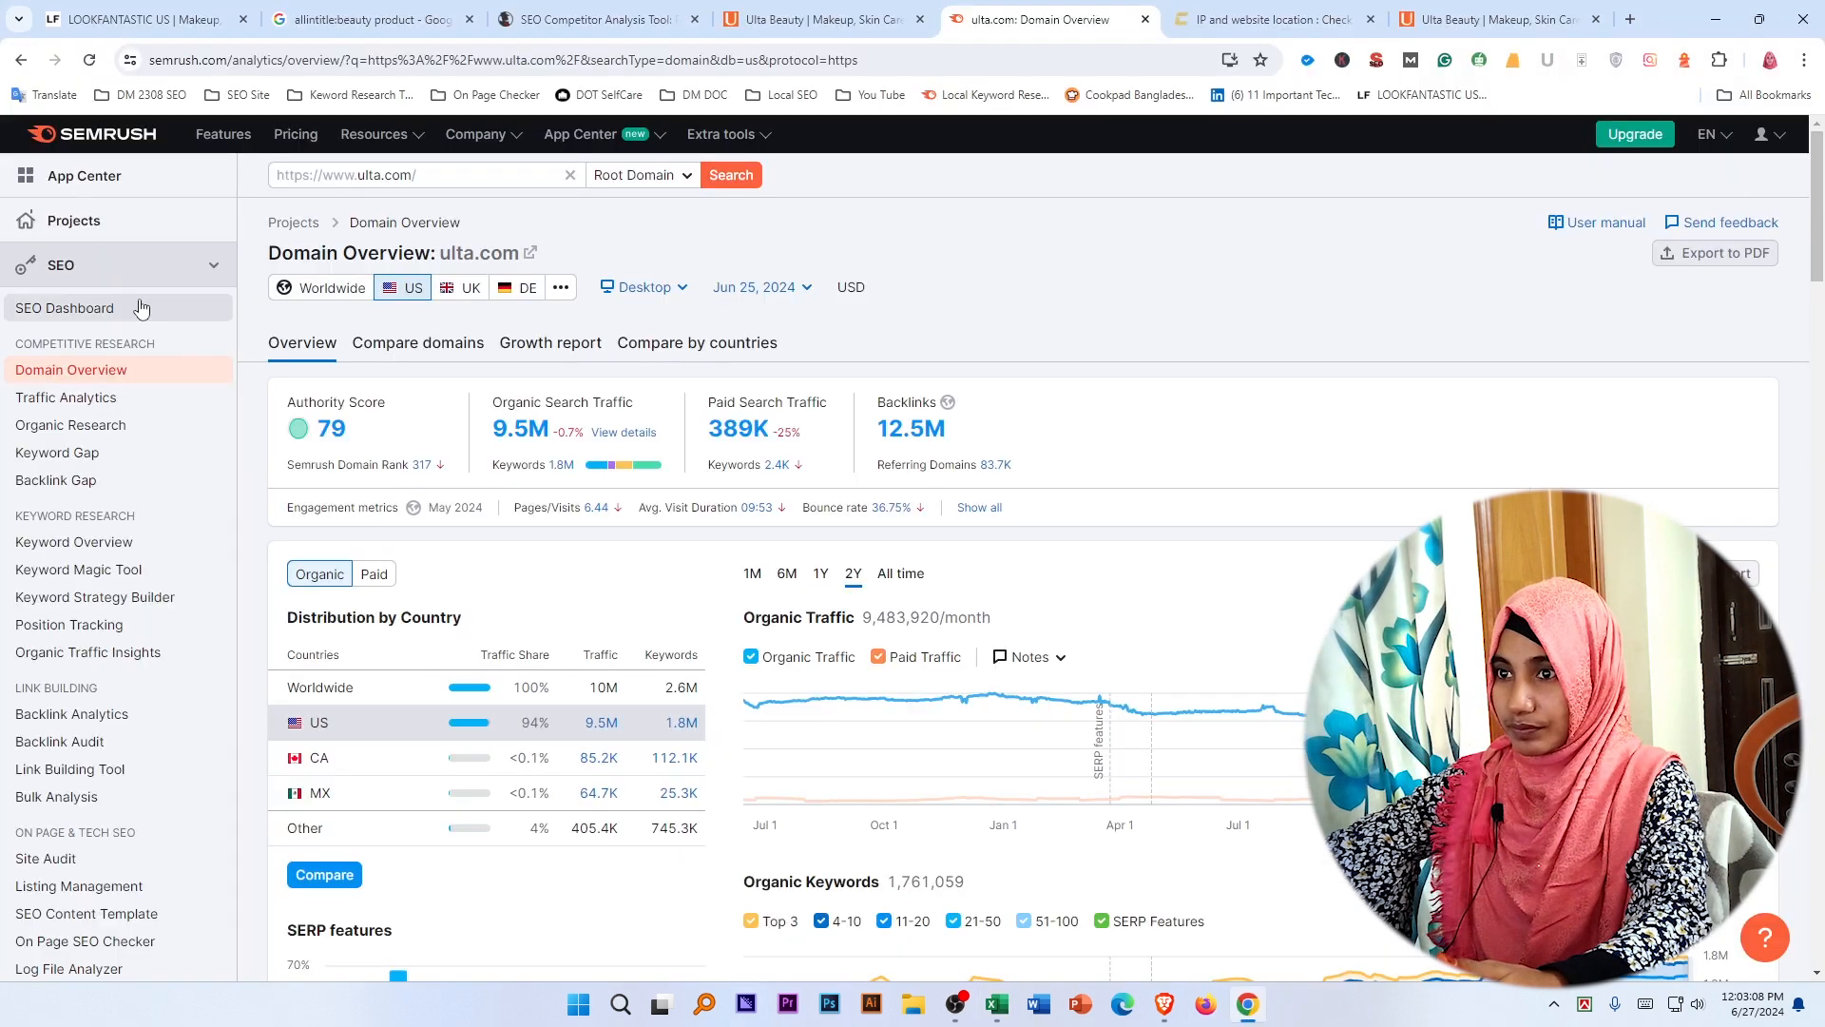
double_click(333, 430)
right_click(344, 440)
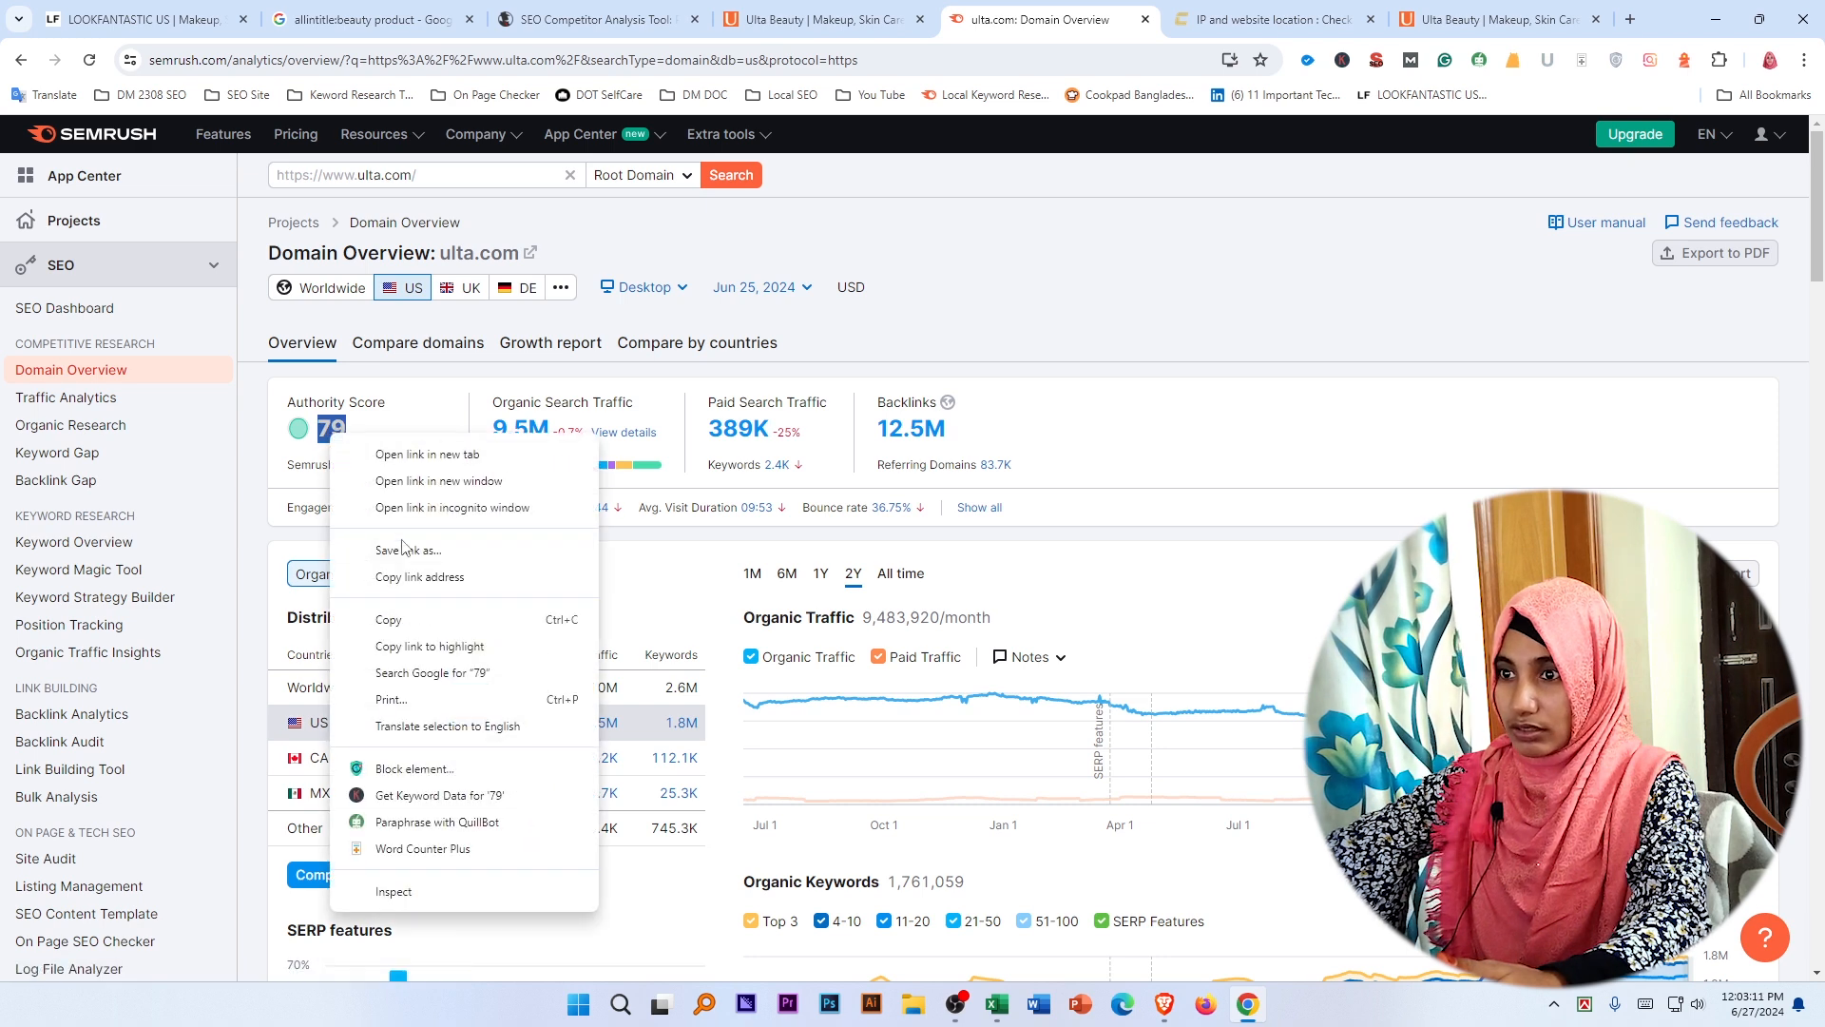
left_click(376, 622)
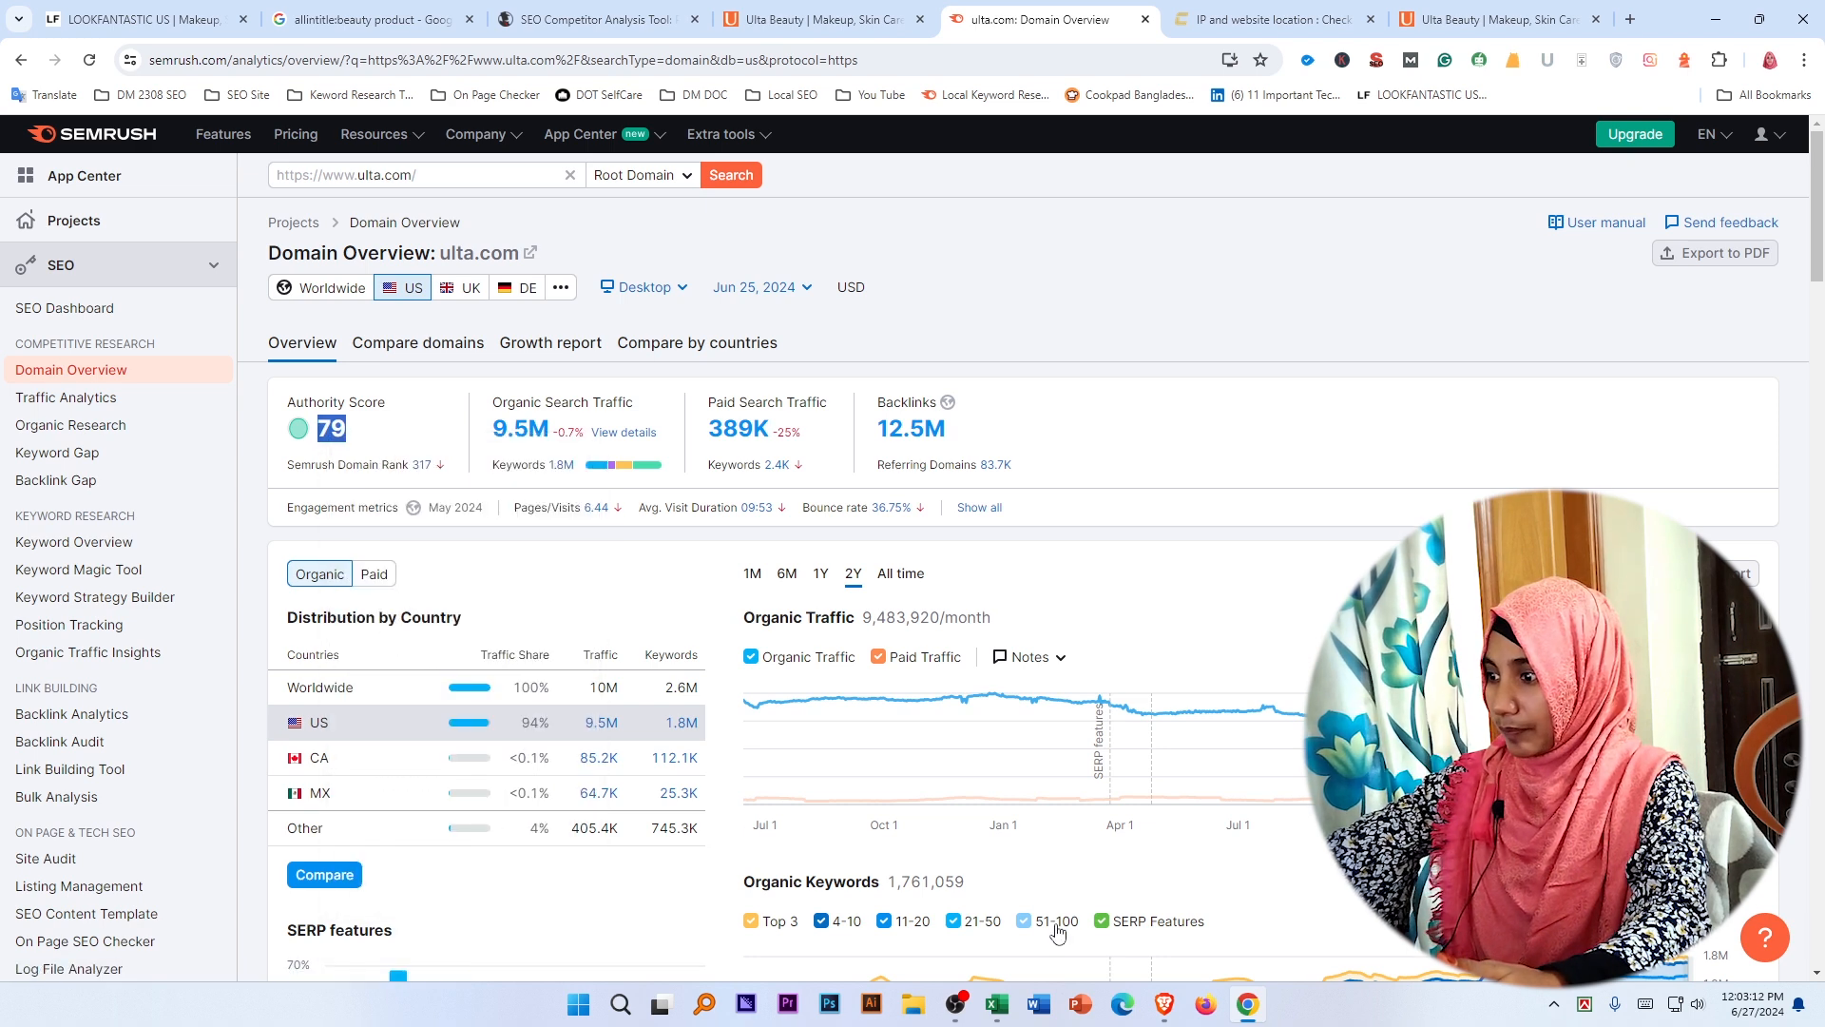
left_click(997, 1003)
right_click(300, 288)
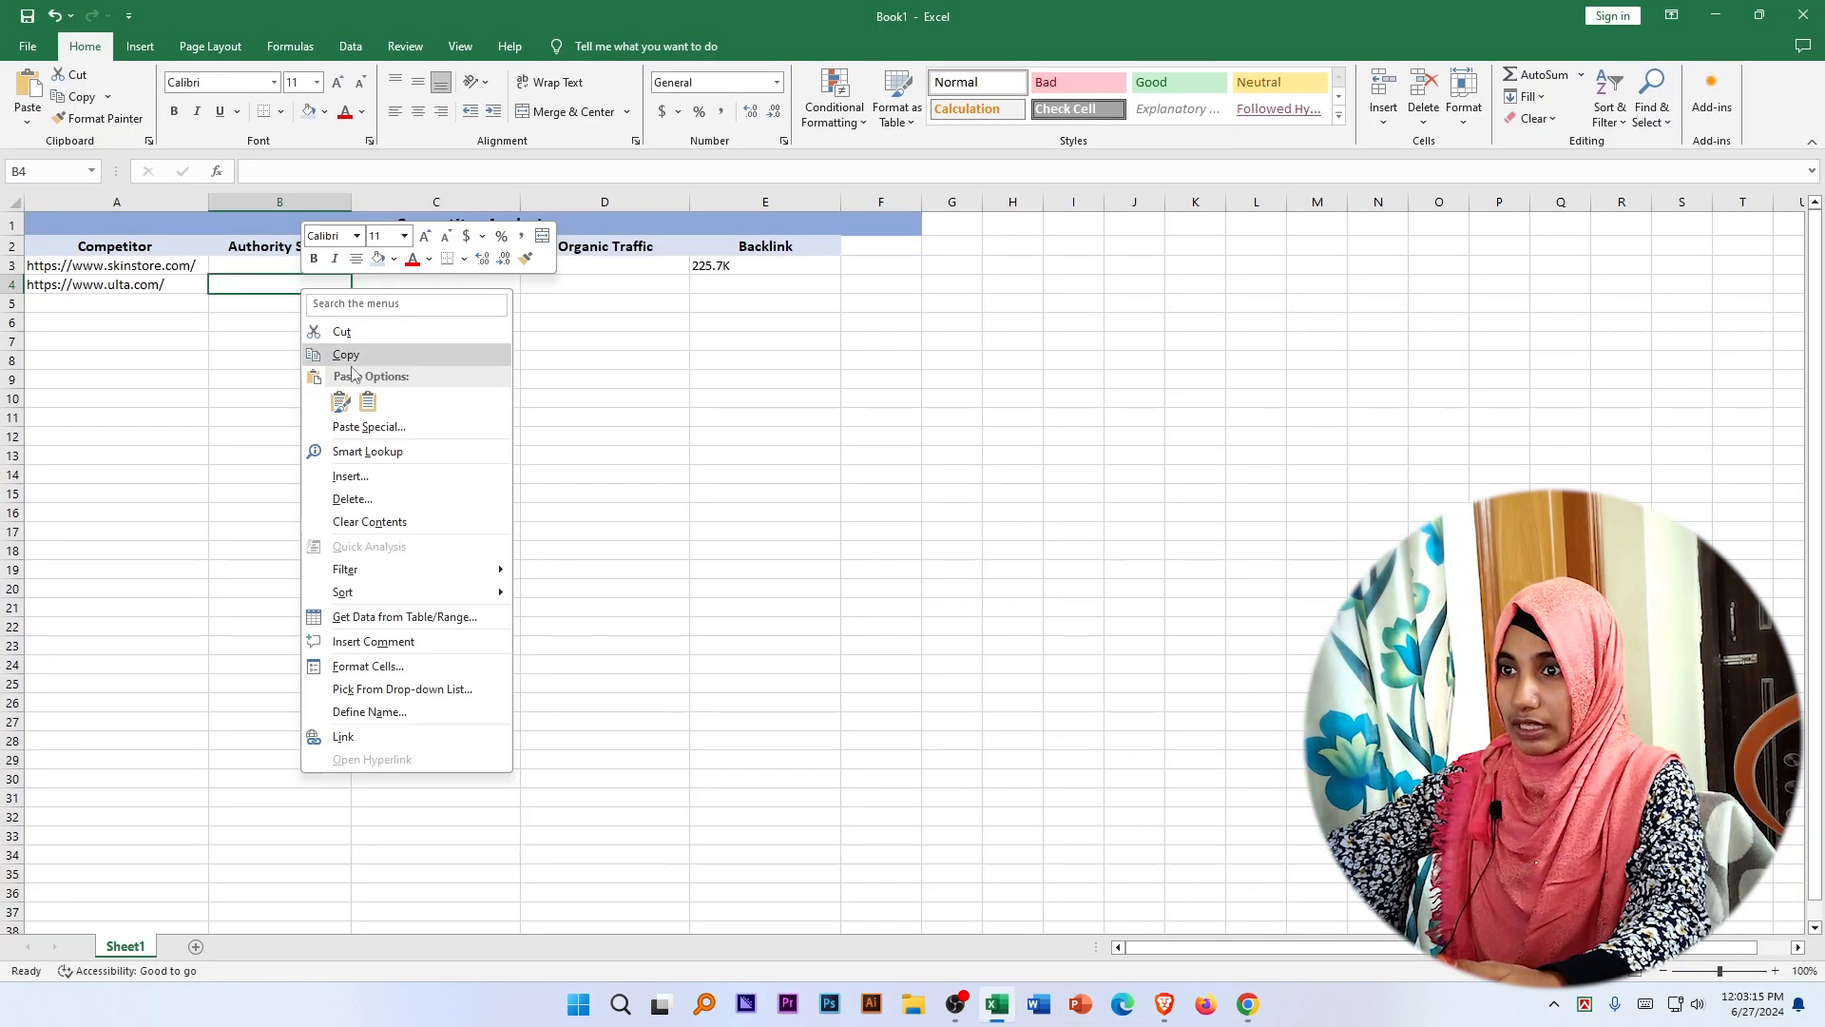
left_click(346, 397)
Copy ulta.com's Organic Search Traffic value, 9.5M, from Semrush into Organic Traffic cell D4 of the Excel sheet.
left_click(411, 279)
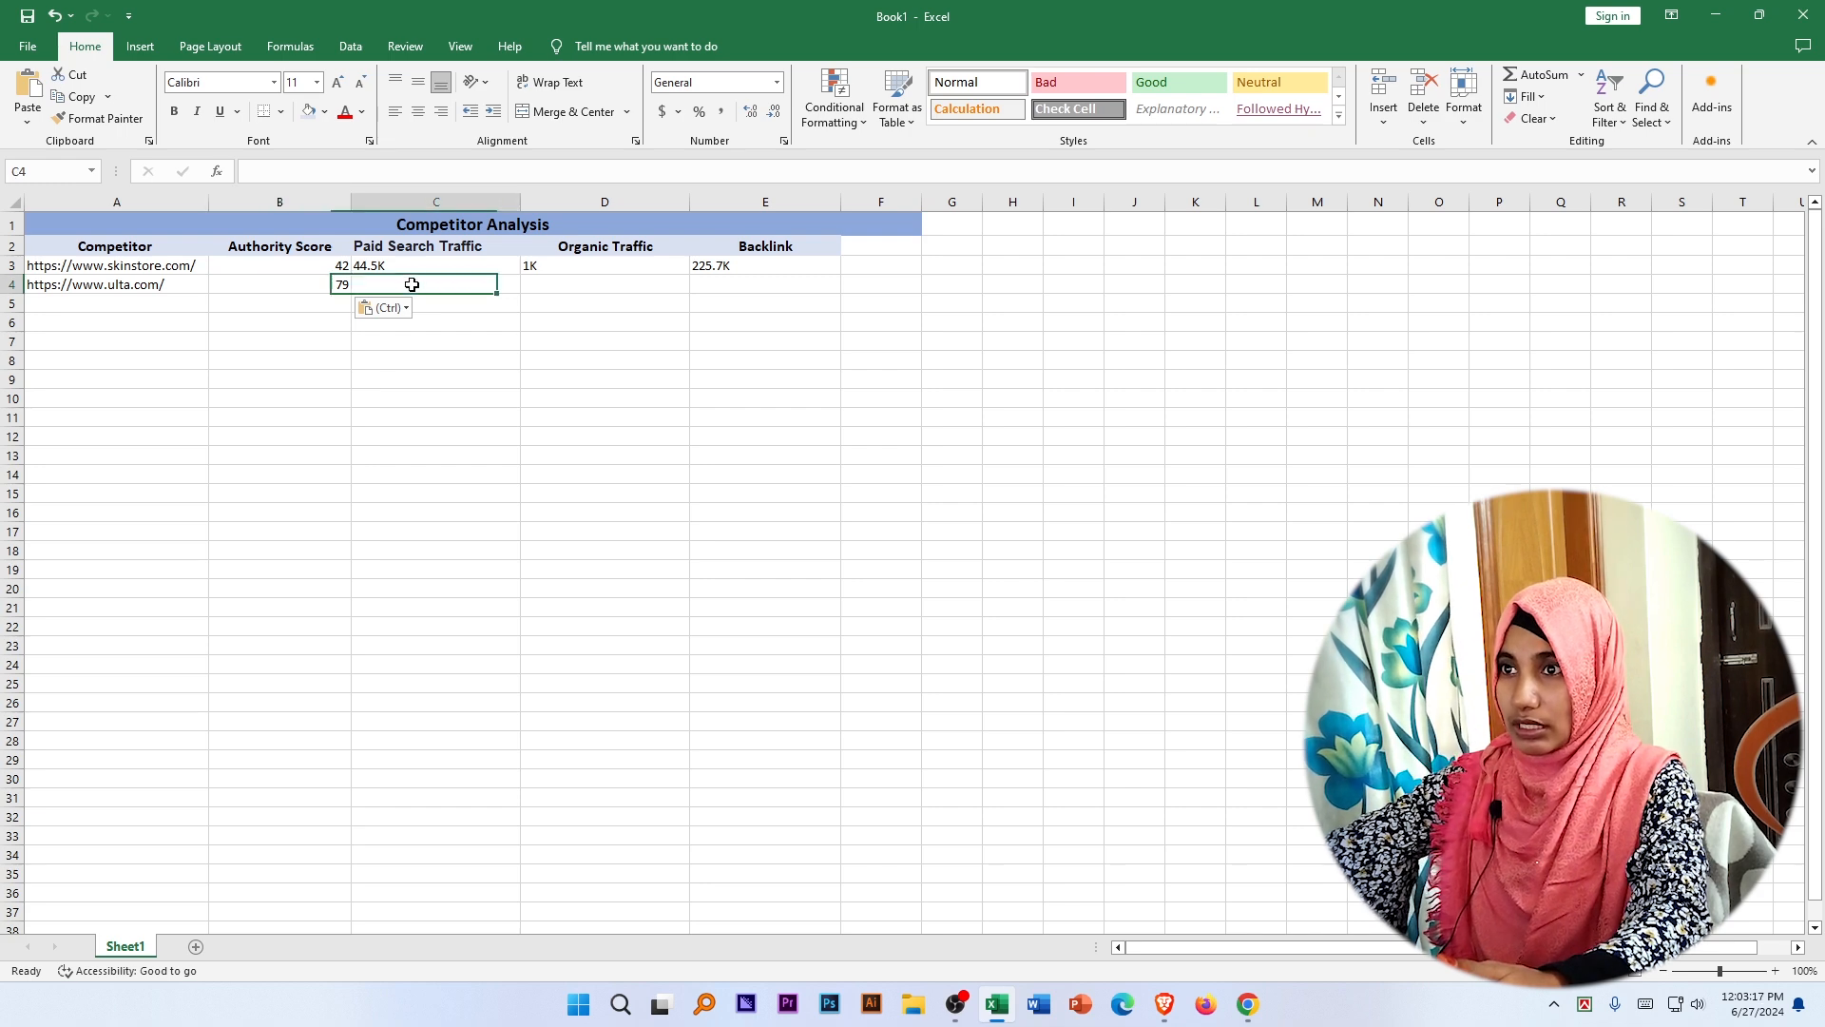
left_click(1260, 1005)
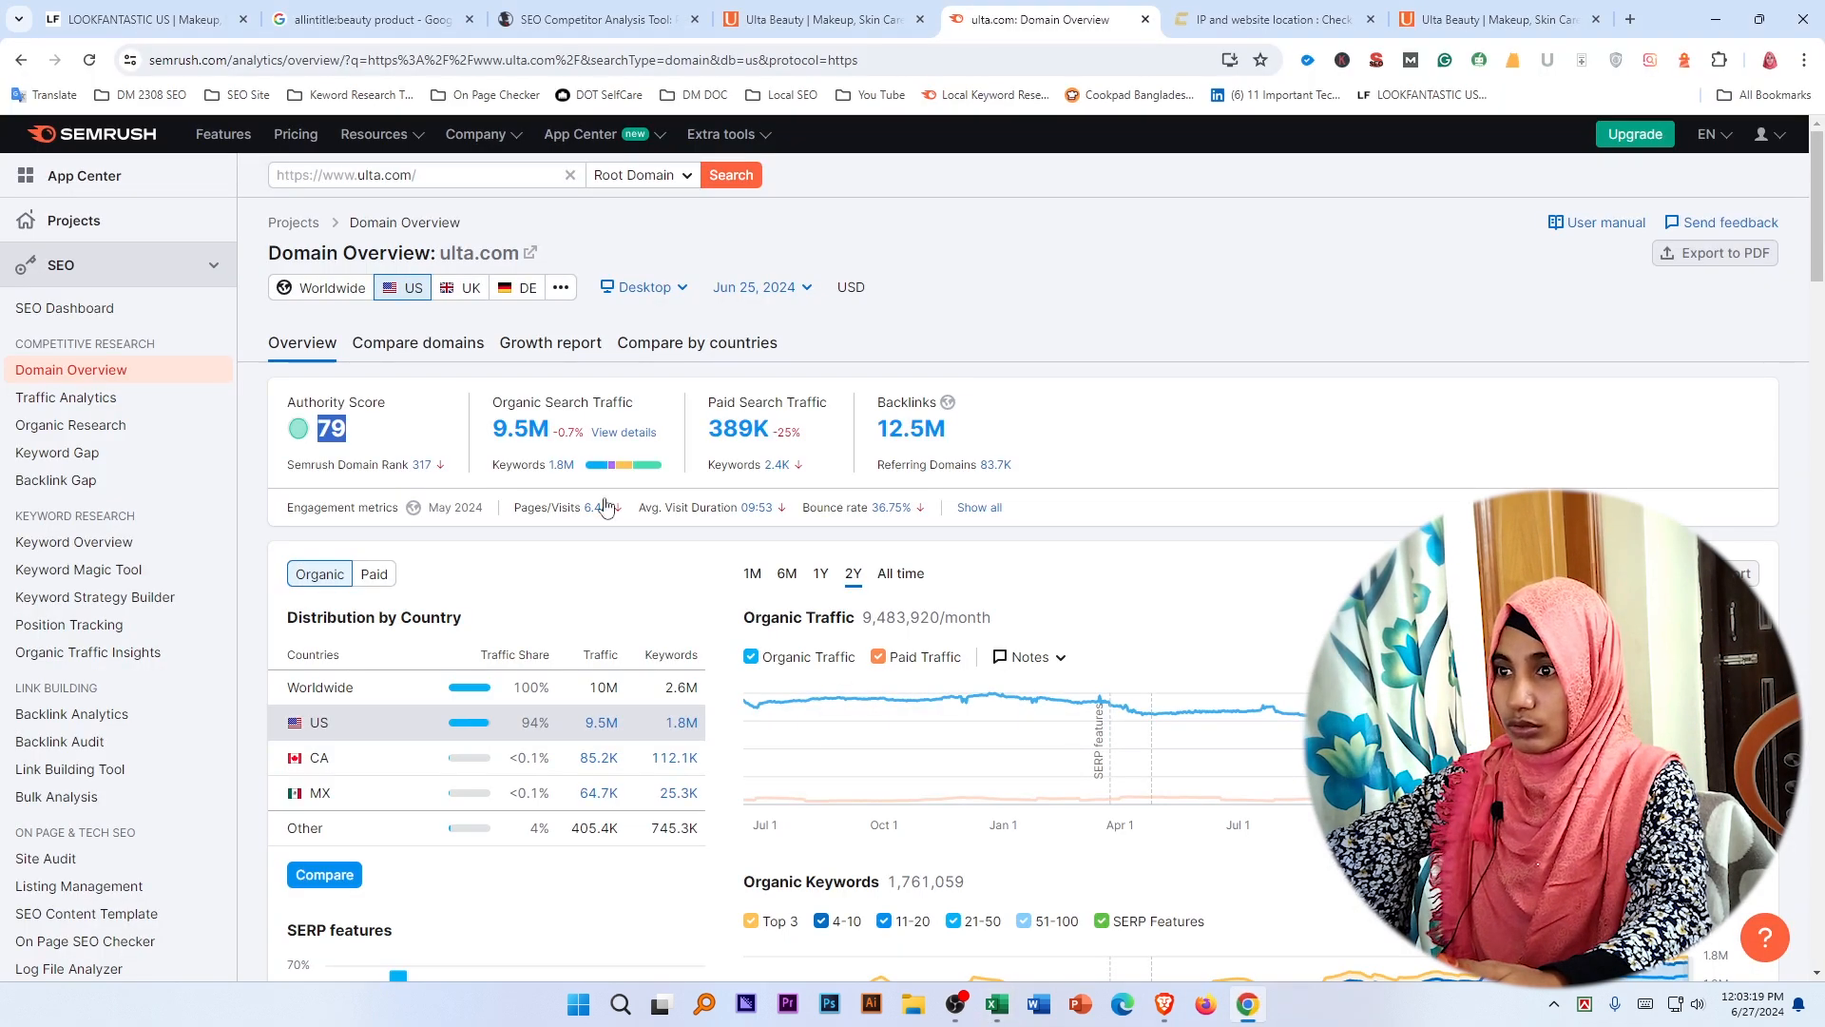
left_click_drag(493, 435, 550, 429)
right_click(541, 436)
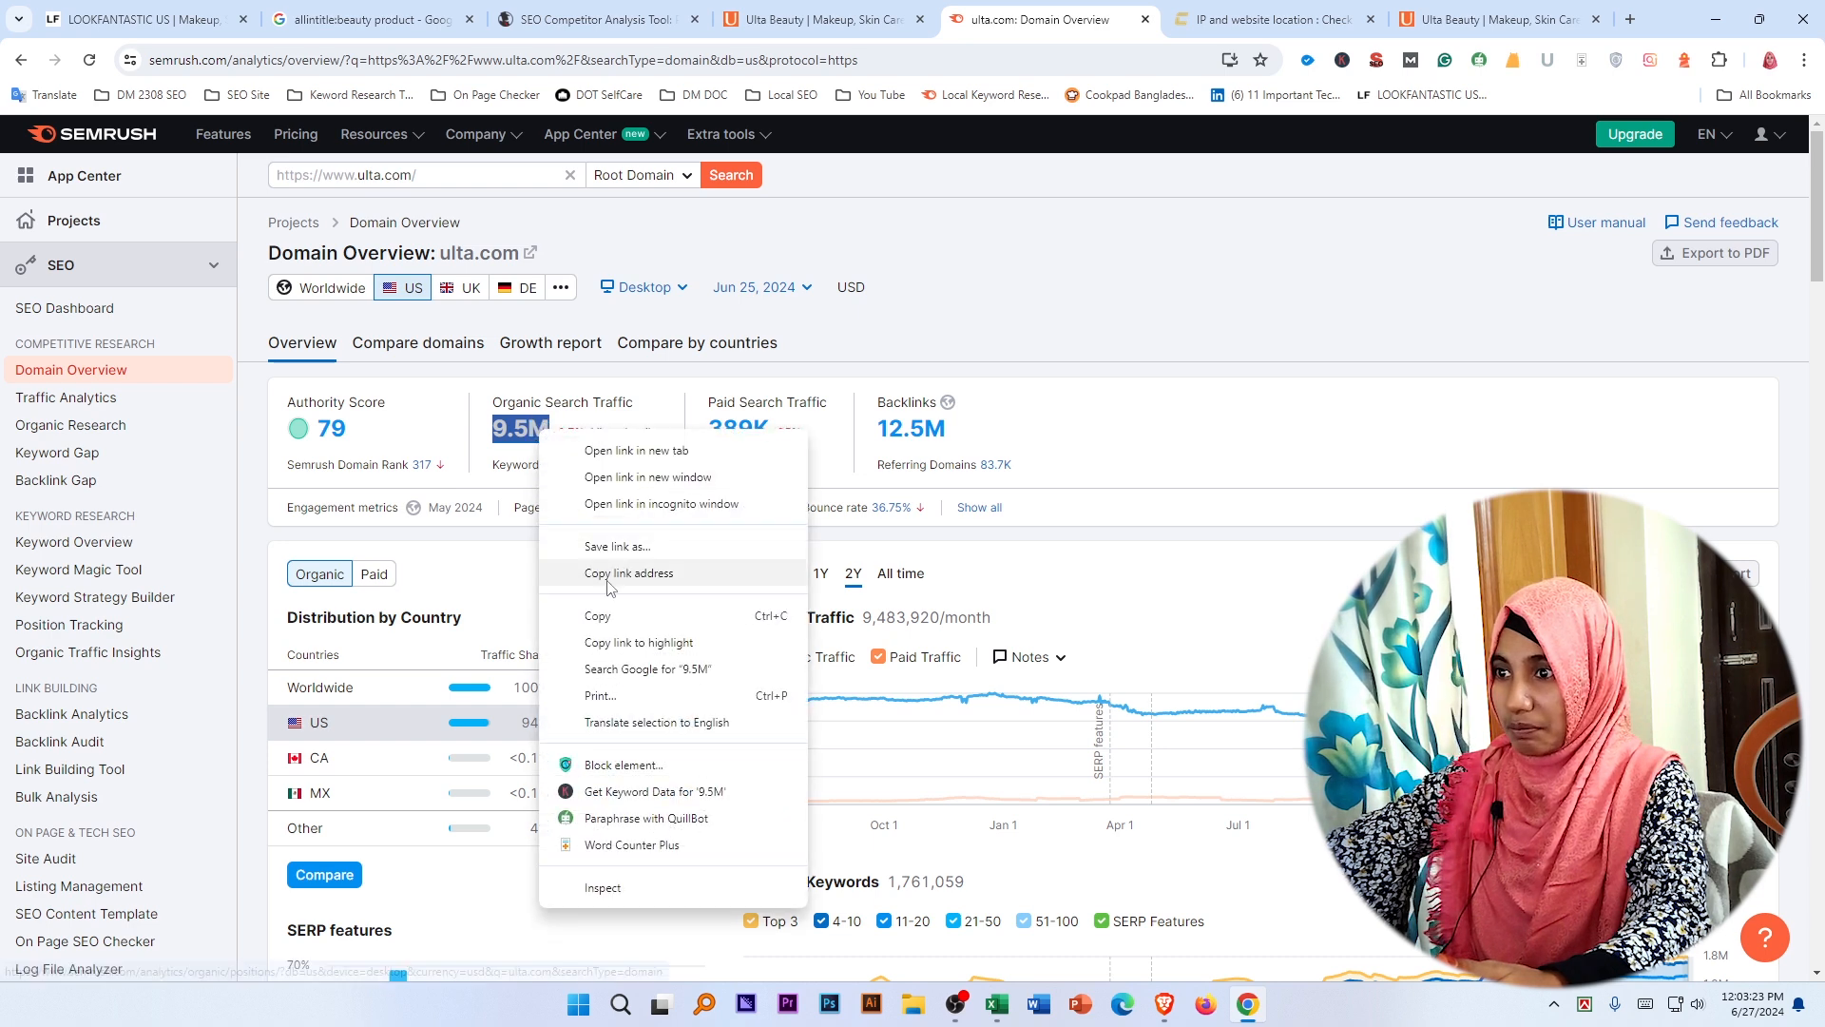
left_click(599, 618)
left_click(998, 1003)
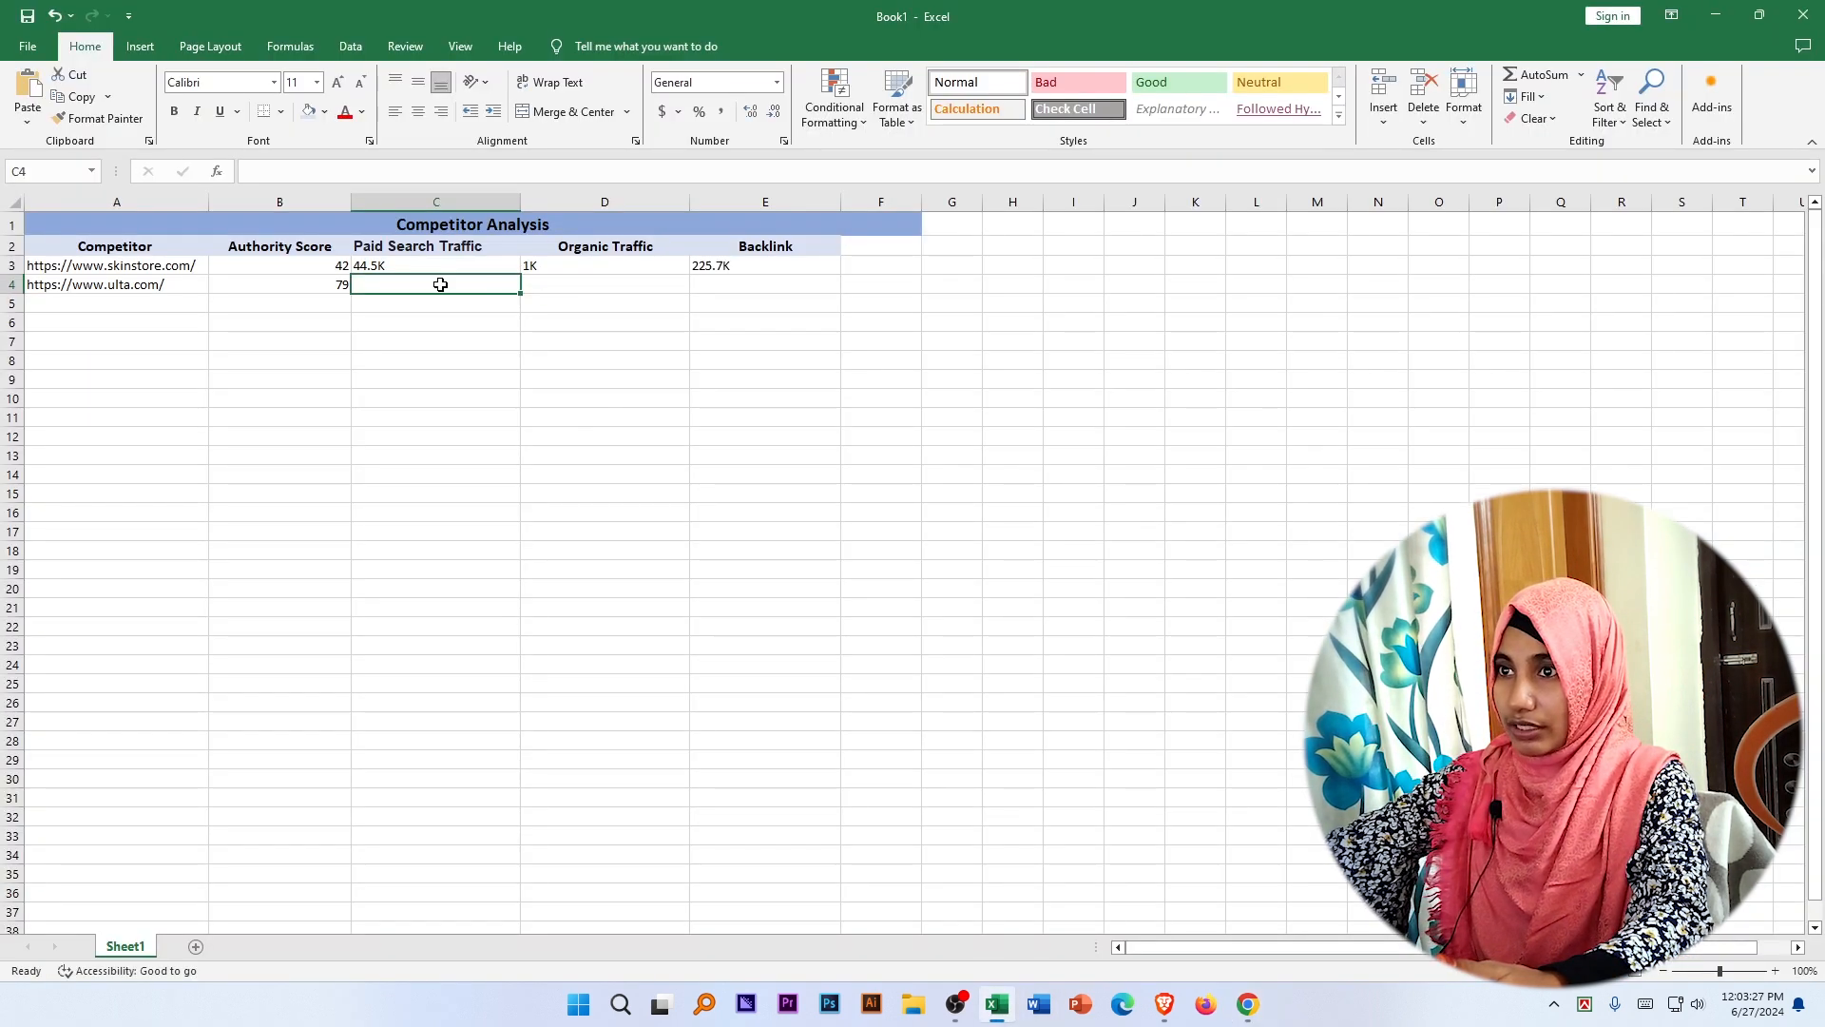
left_click(545, 288)
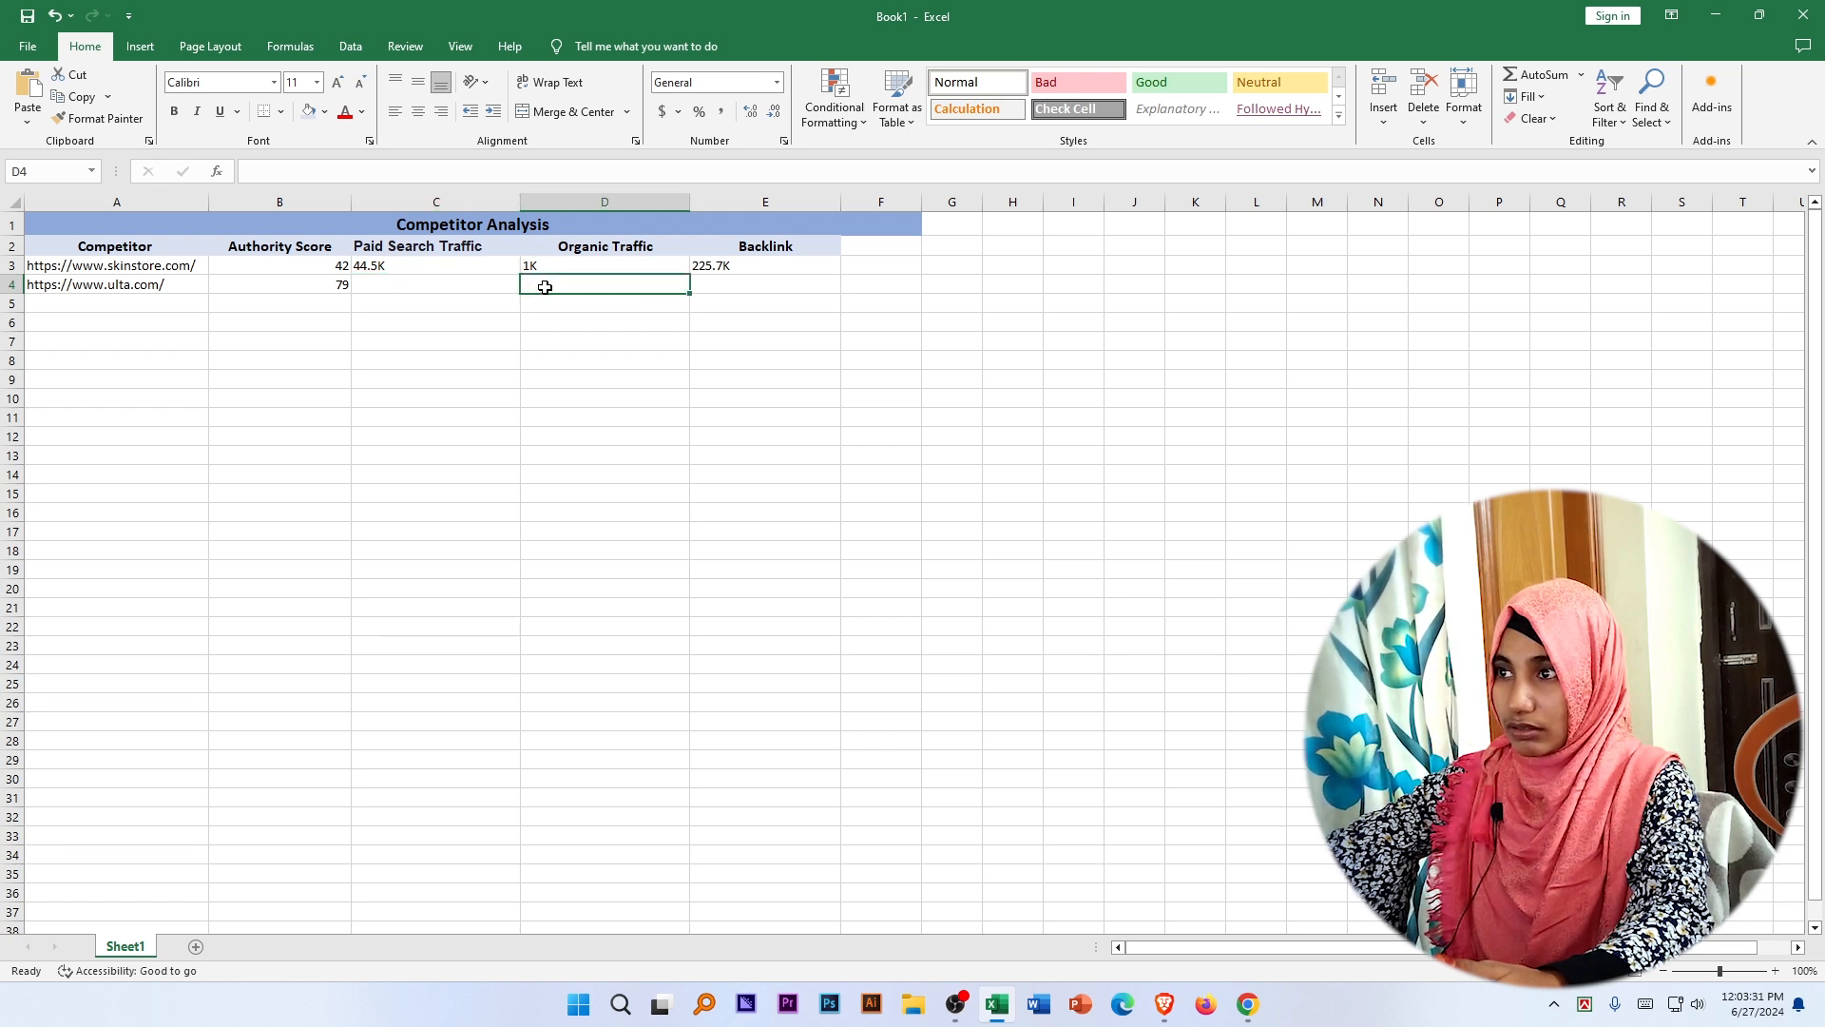
right_click(545, 287)
left_click(595, 399)
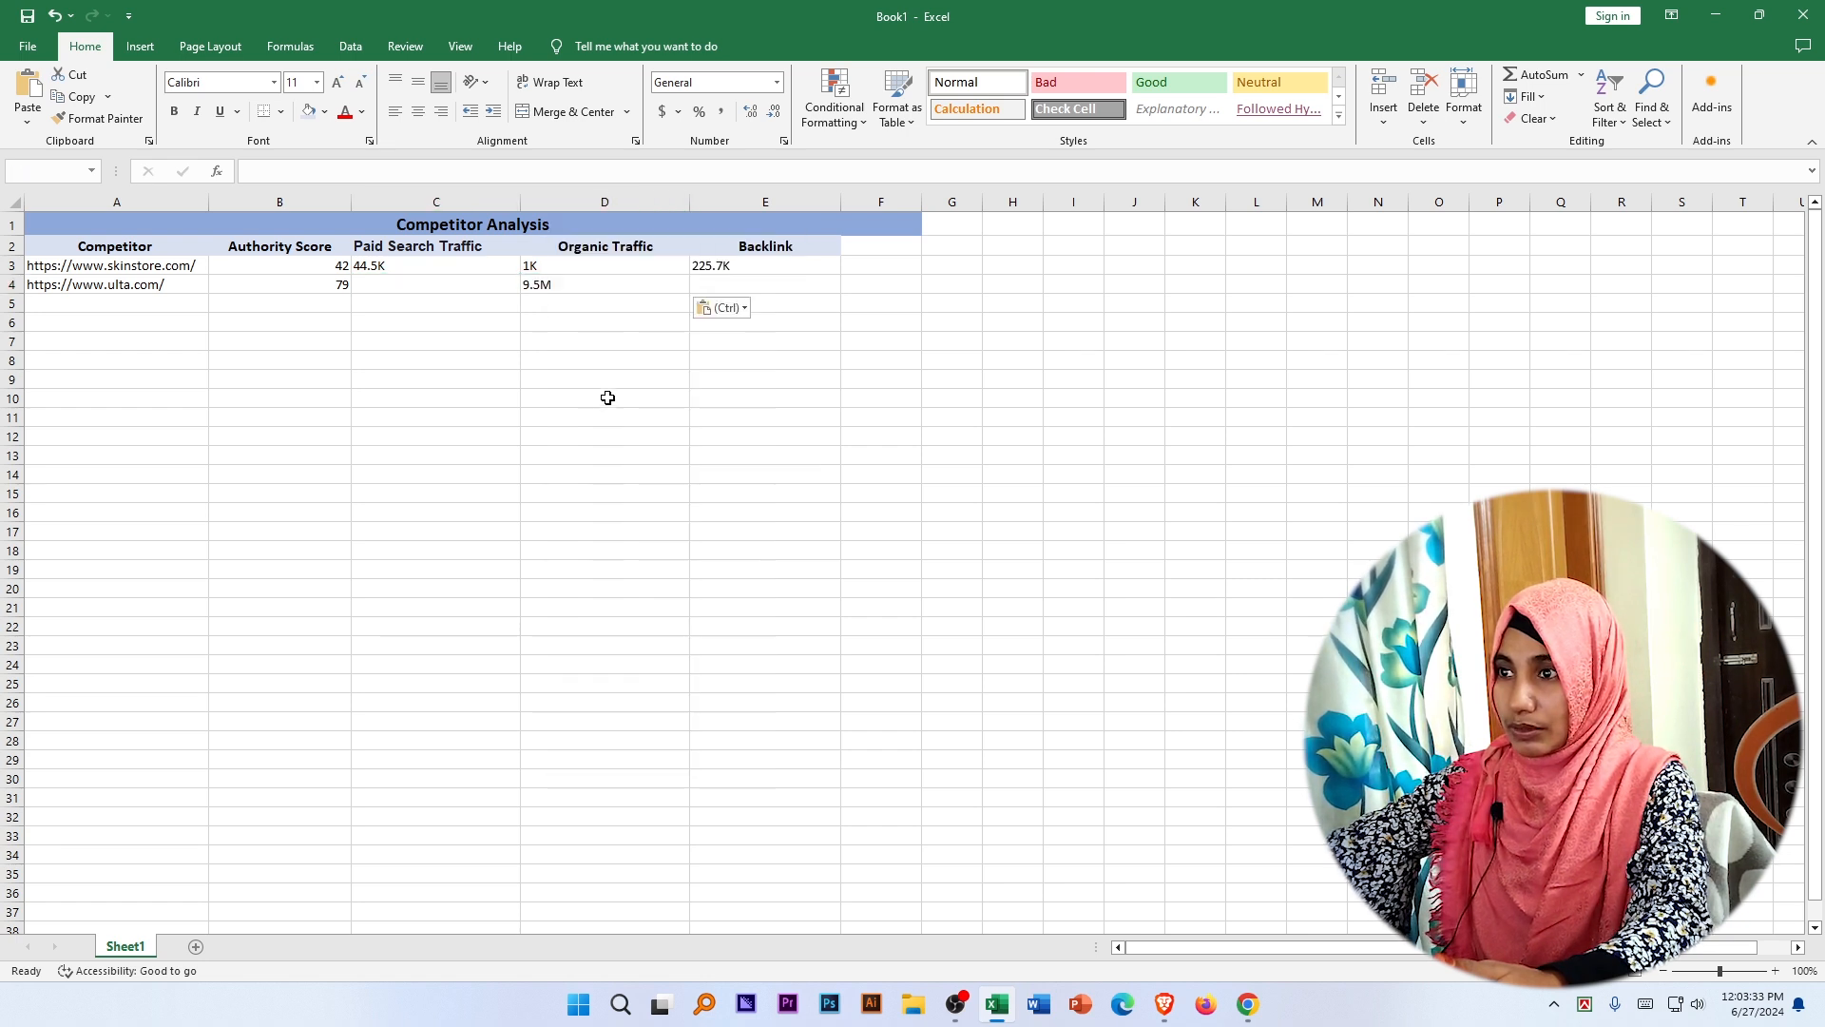
Correct the skinstore.com row by setting Organic Traffic cell D3 to 44.5k and Paid Search Traffic cell C3 to 1k.
left_click(554, 268)
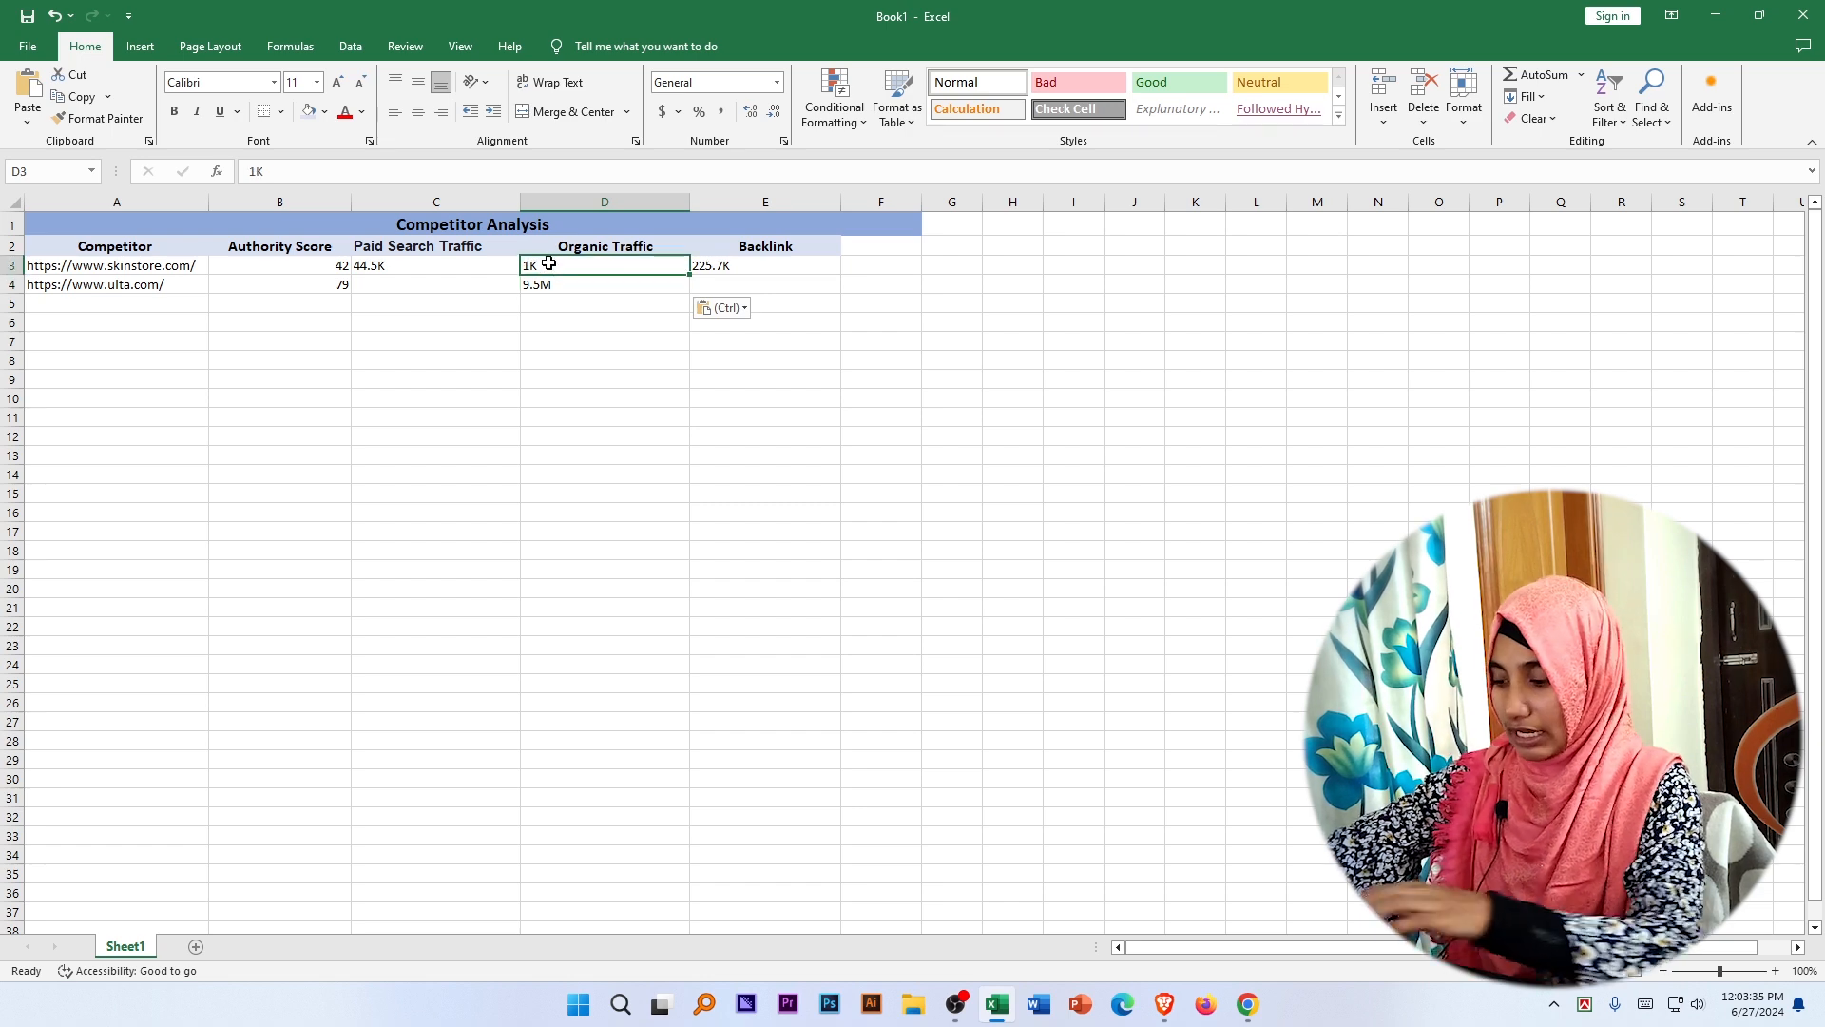
key("BackSpace")
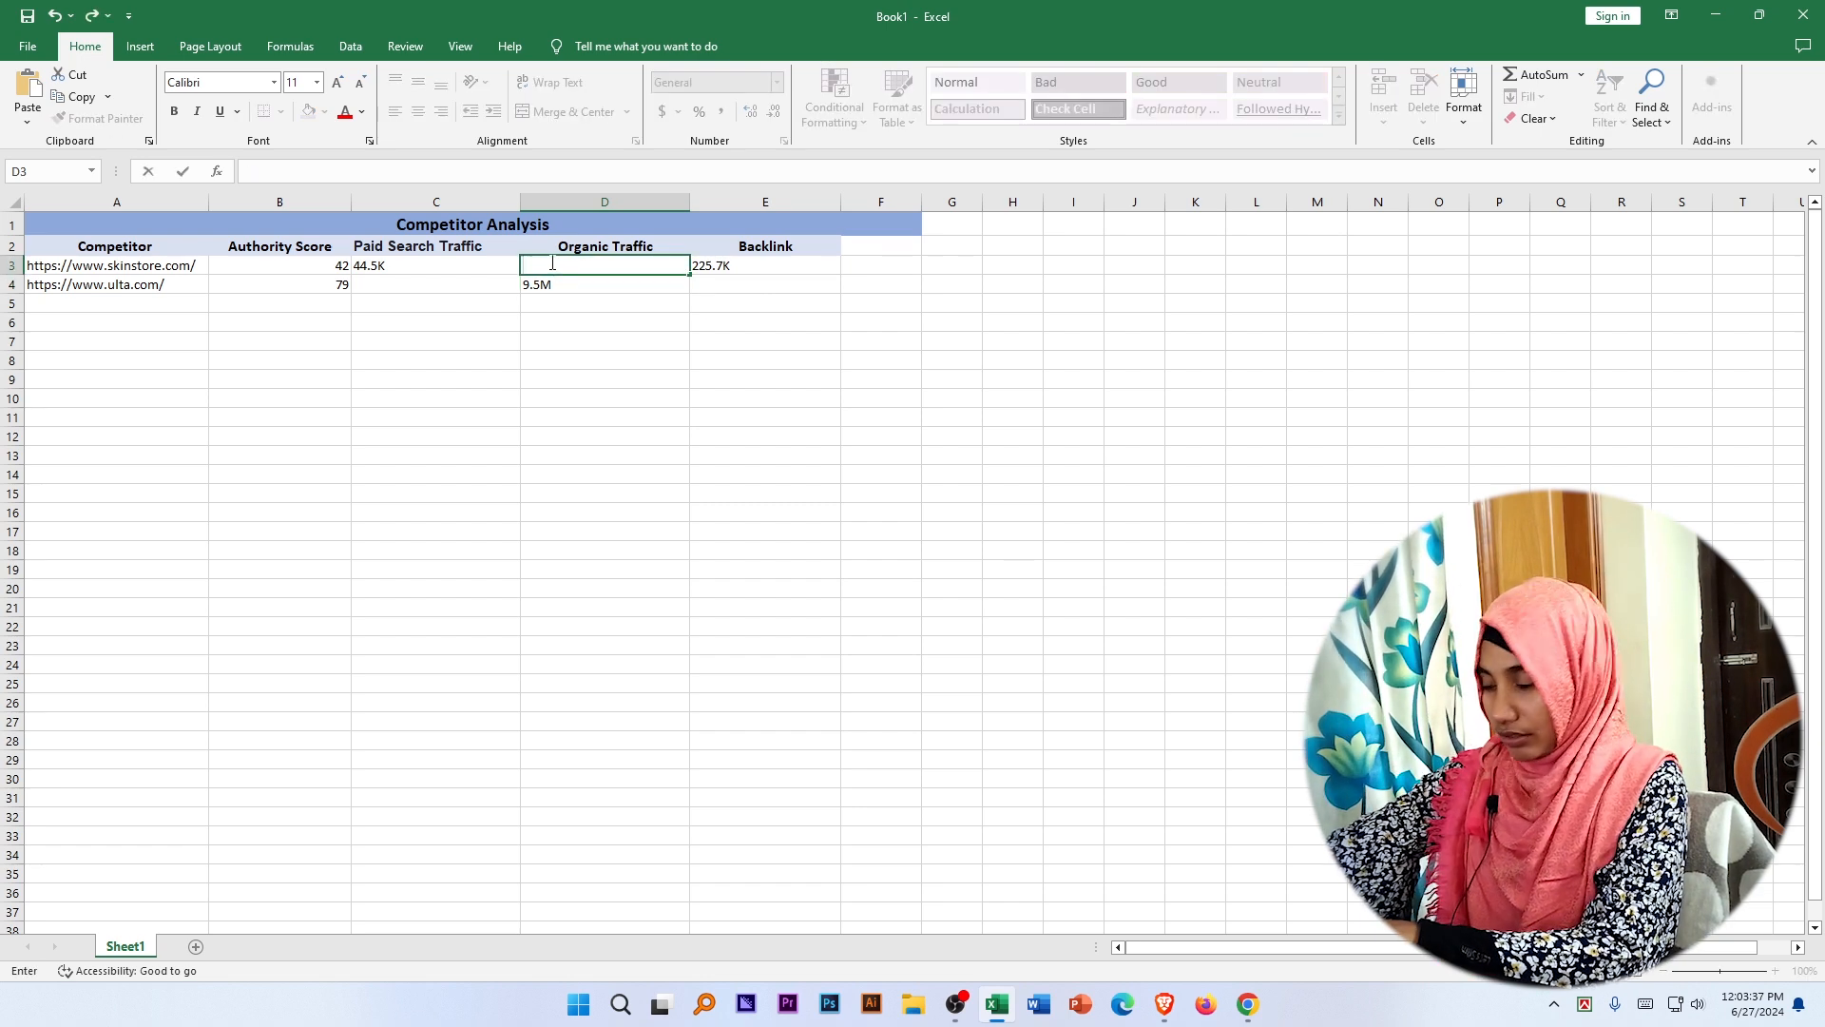
type("44.")
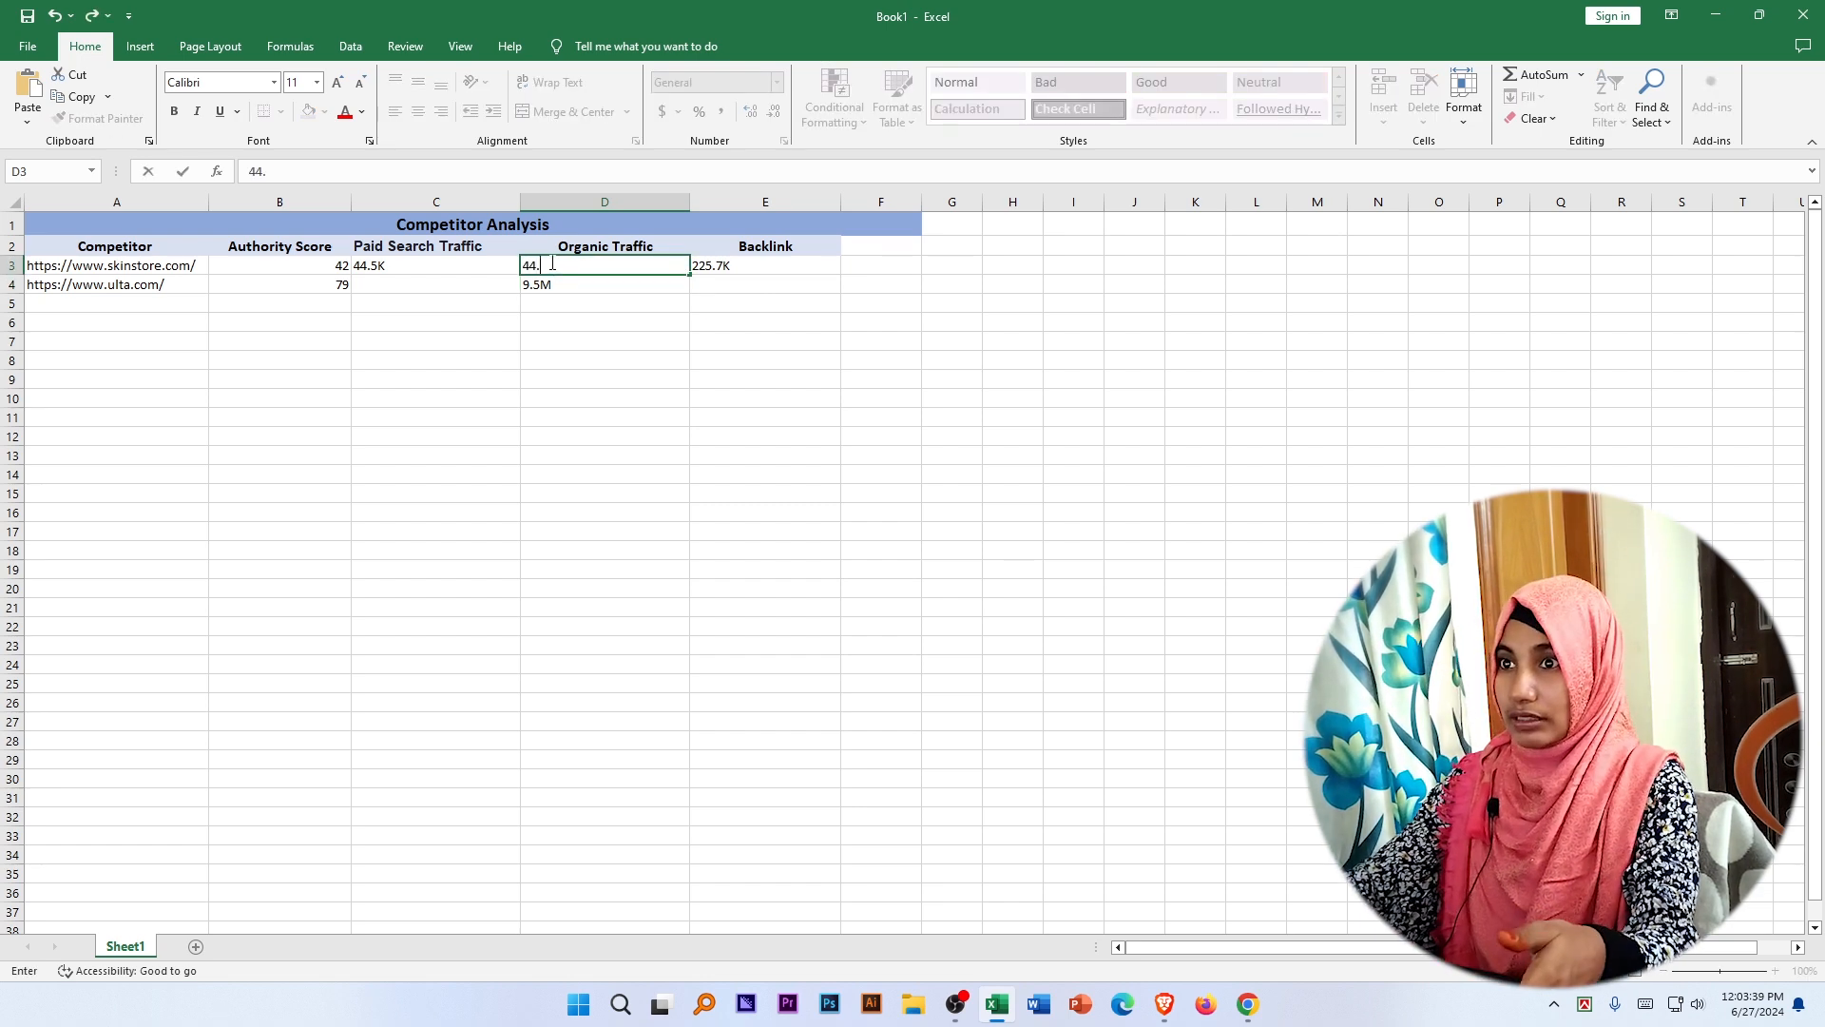
type("5")
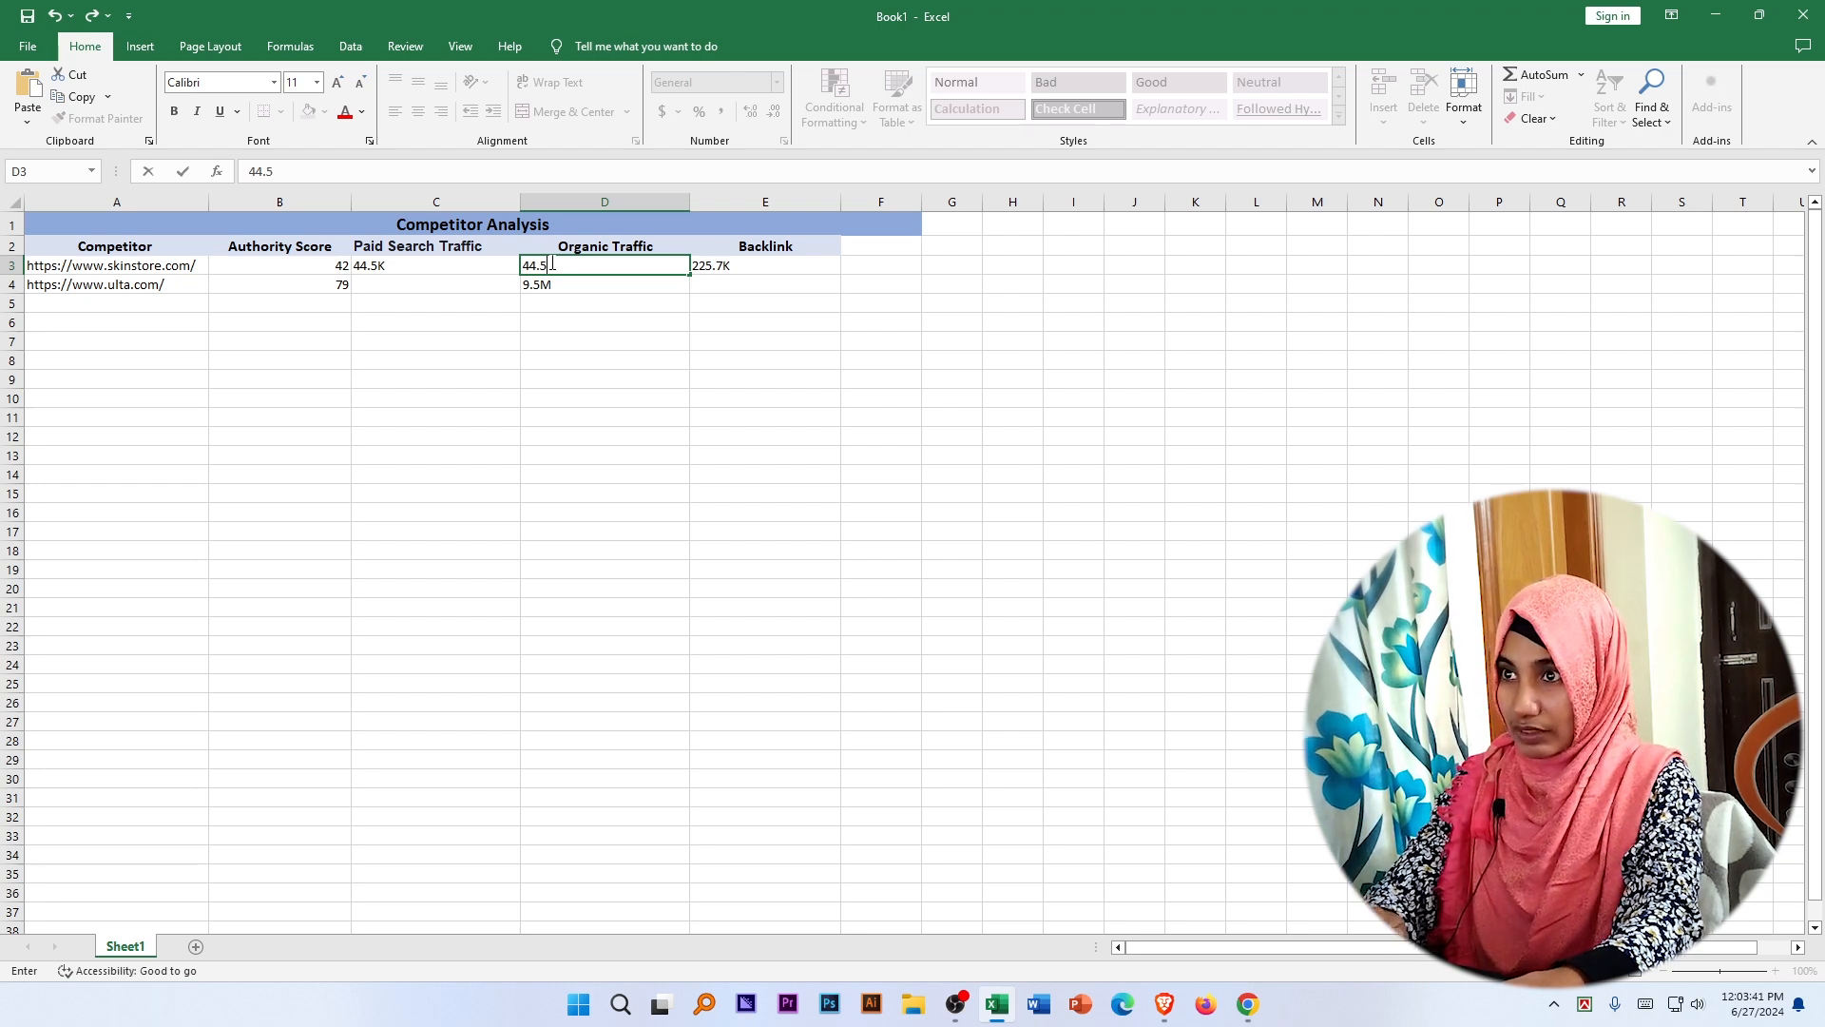
type("k")
left_click(430, 264)
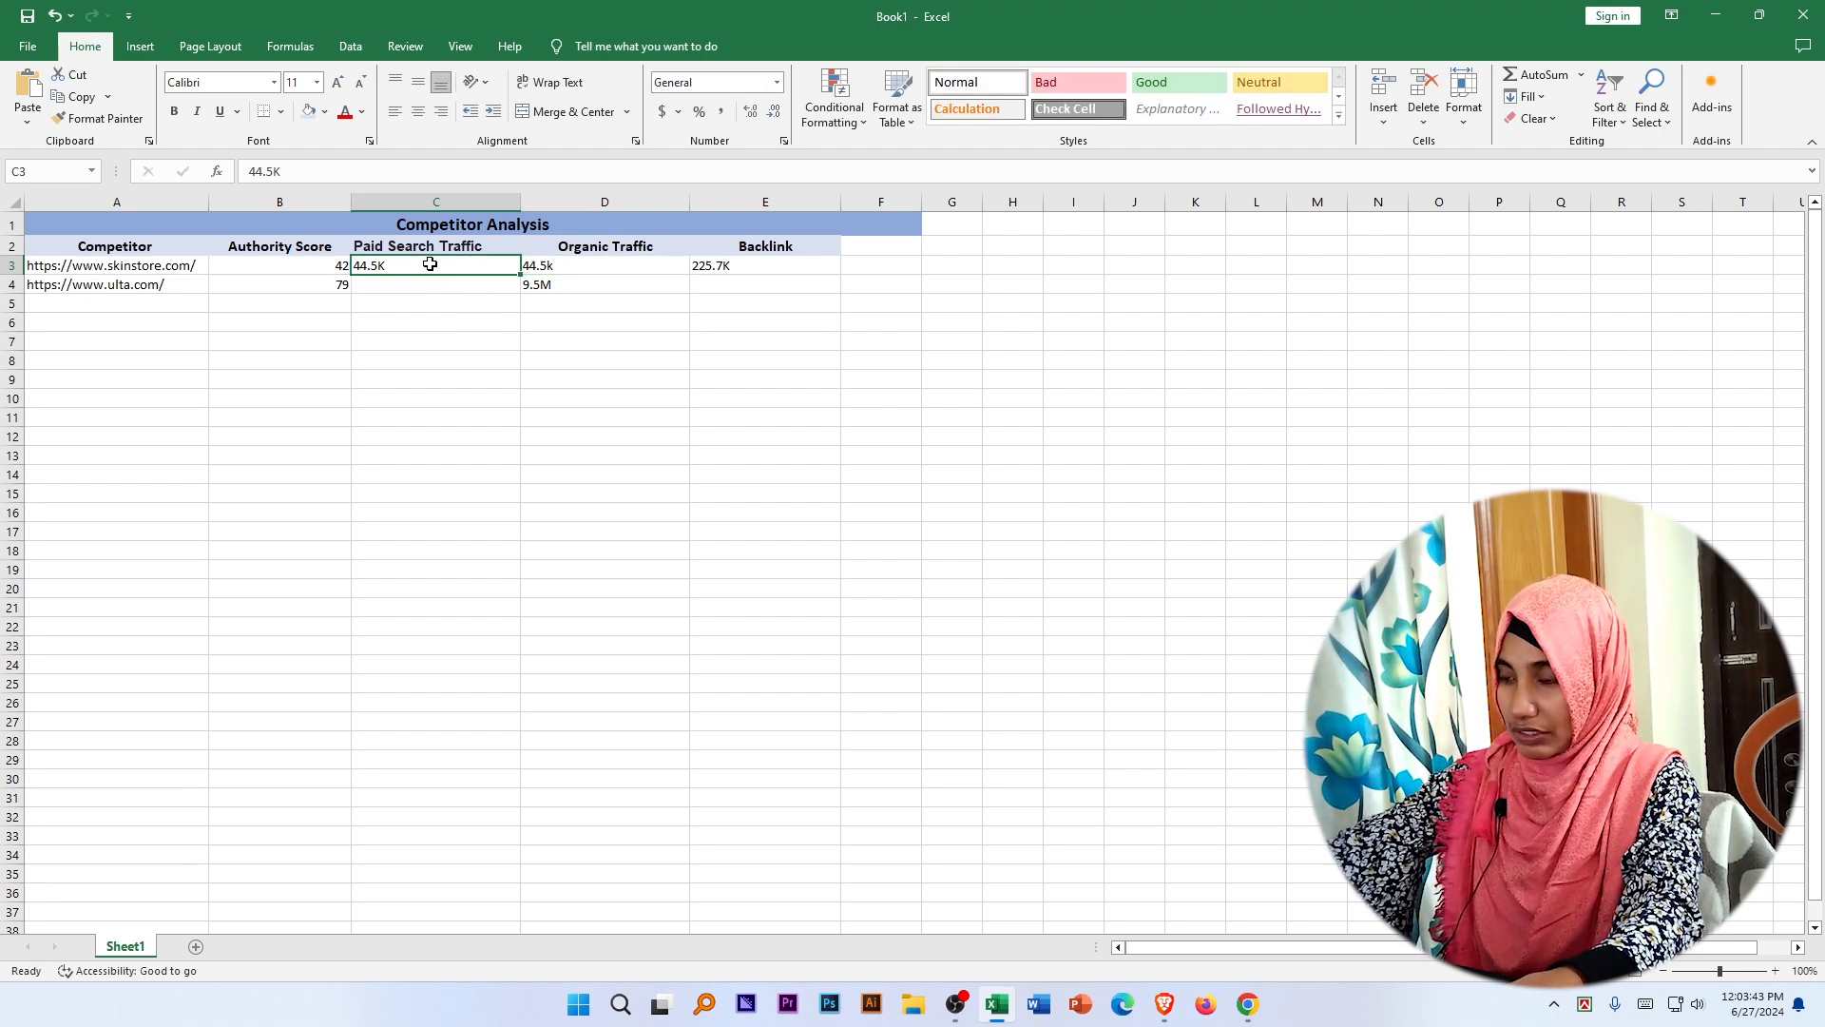
key("BackSpace")
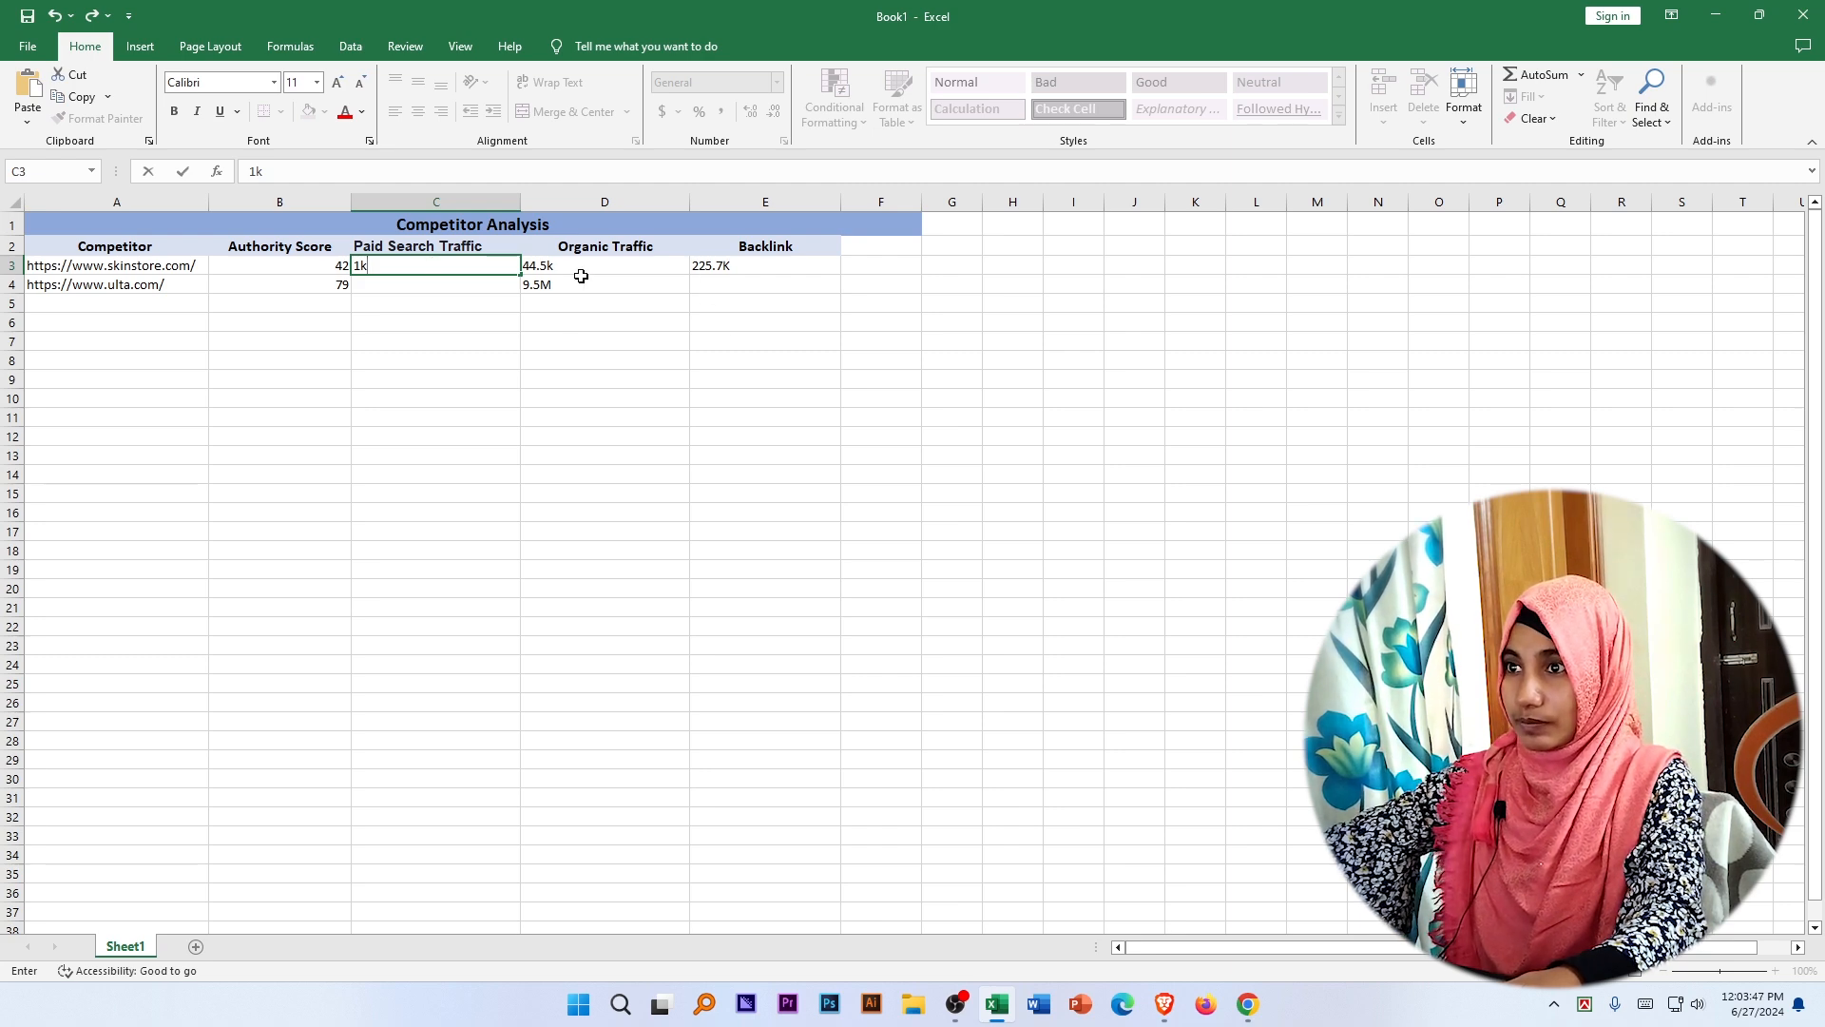
left_click(504, 285)
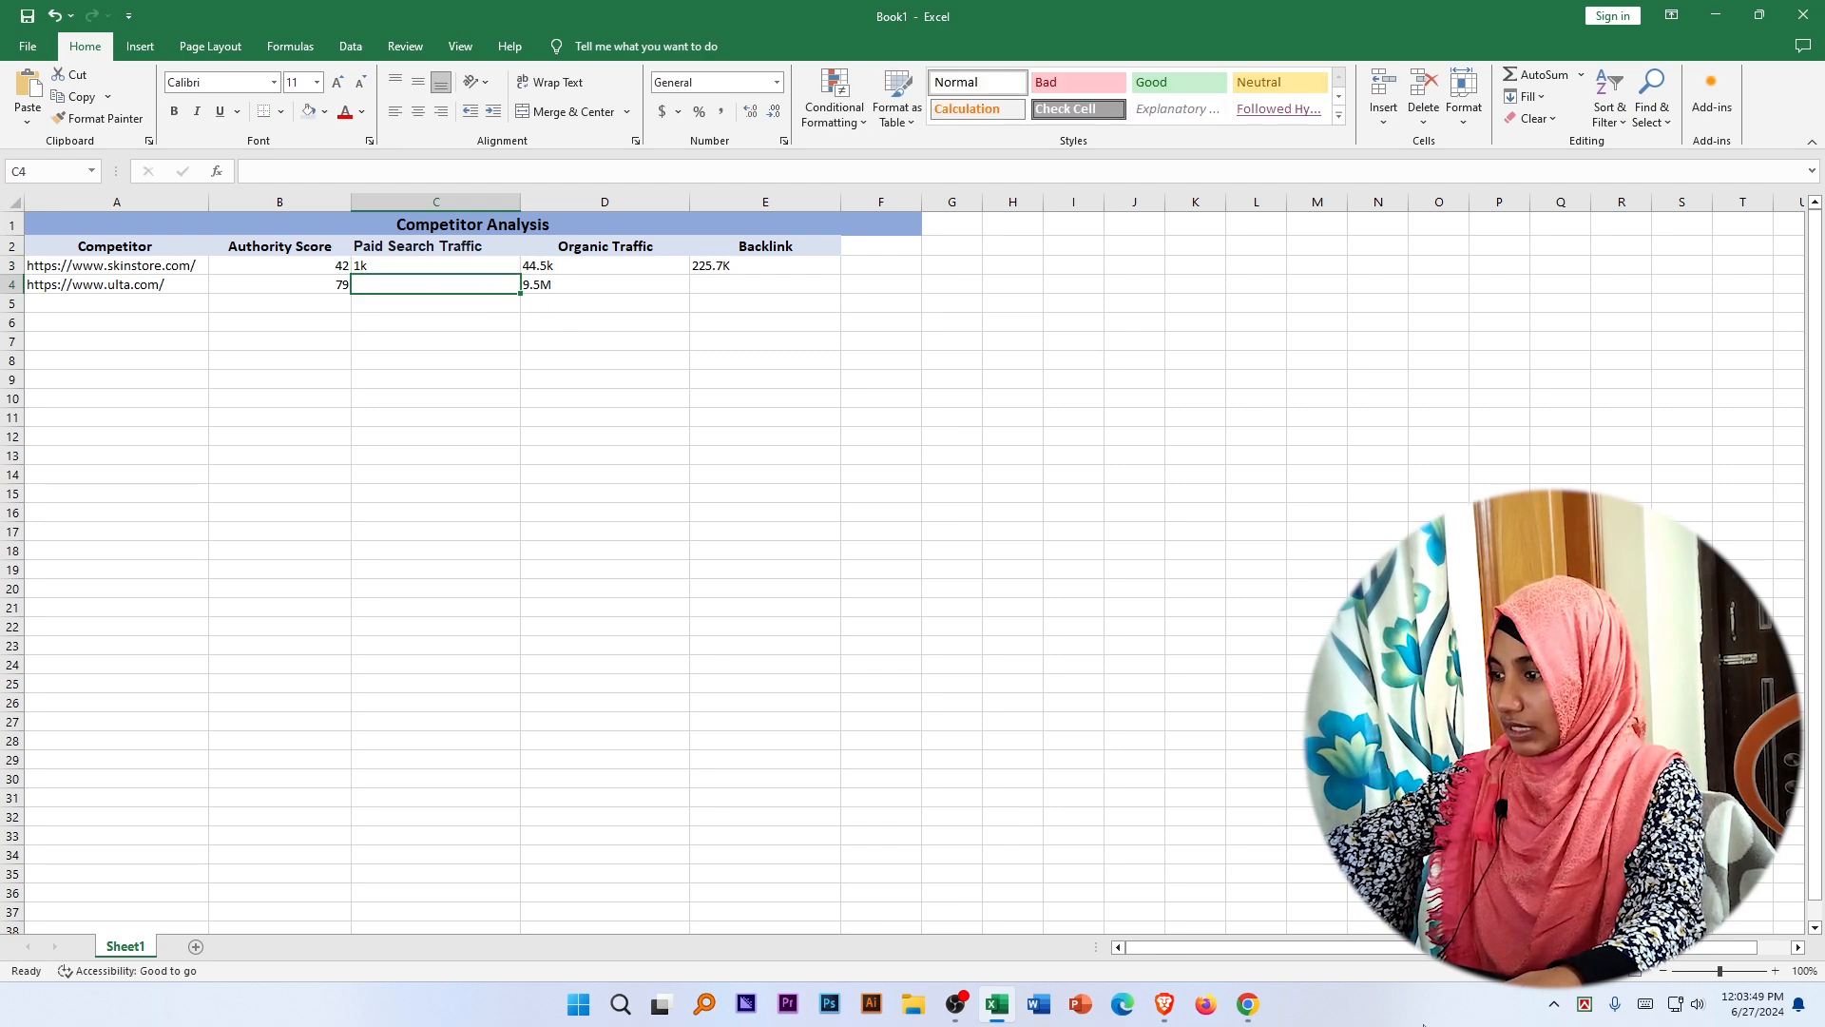
Copy ulta.com's Paid Search Traffic value, 389K, from Semrush into Paid Search Traffic cell C4 of the Excel sheet.
left_click(1250, 1005)
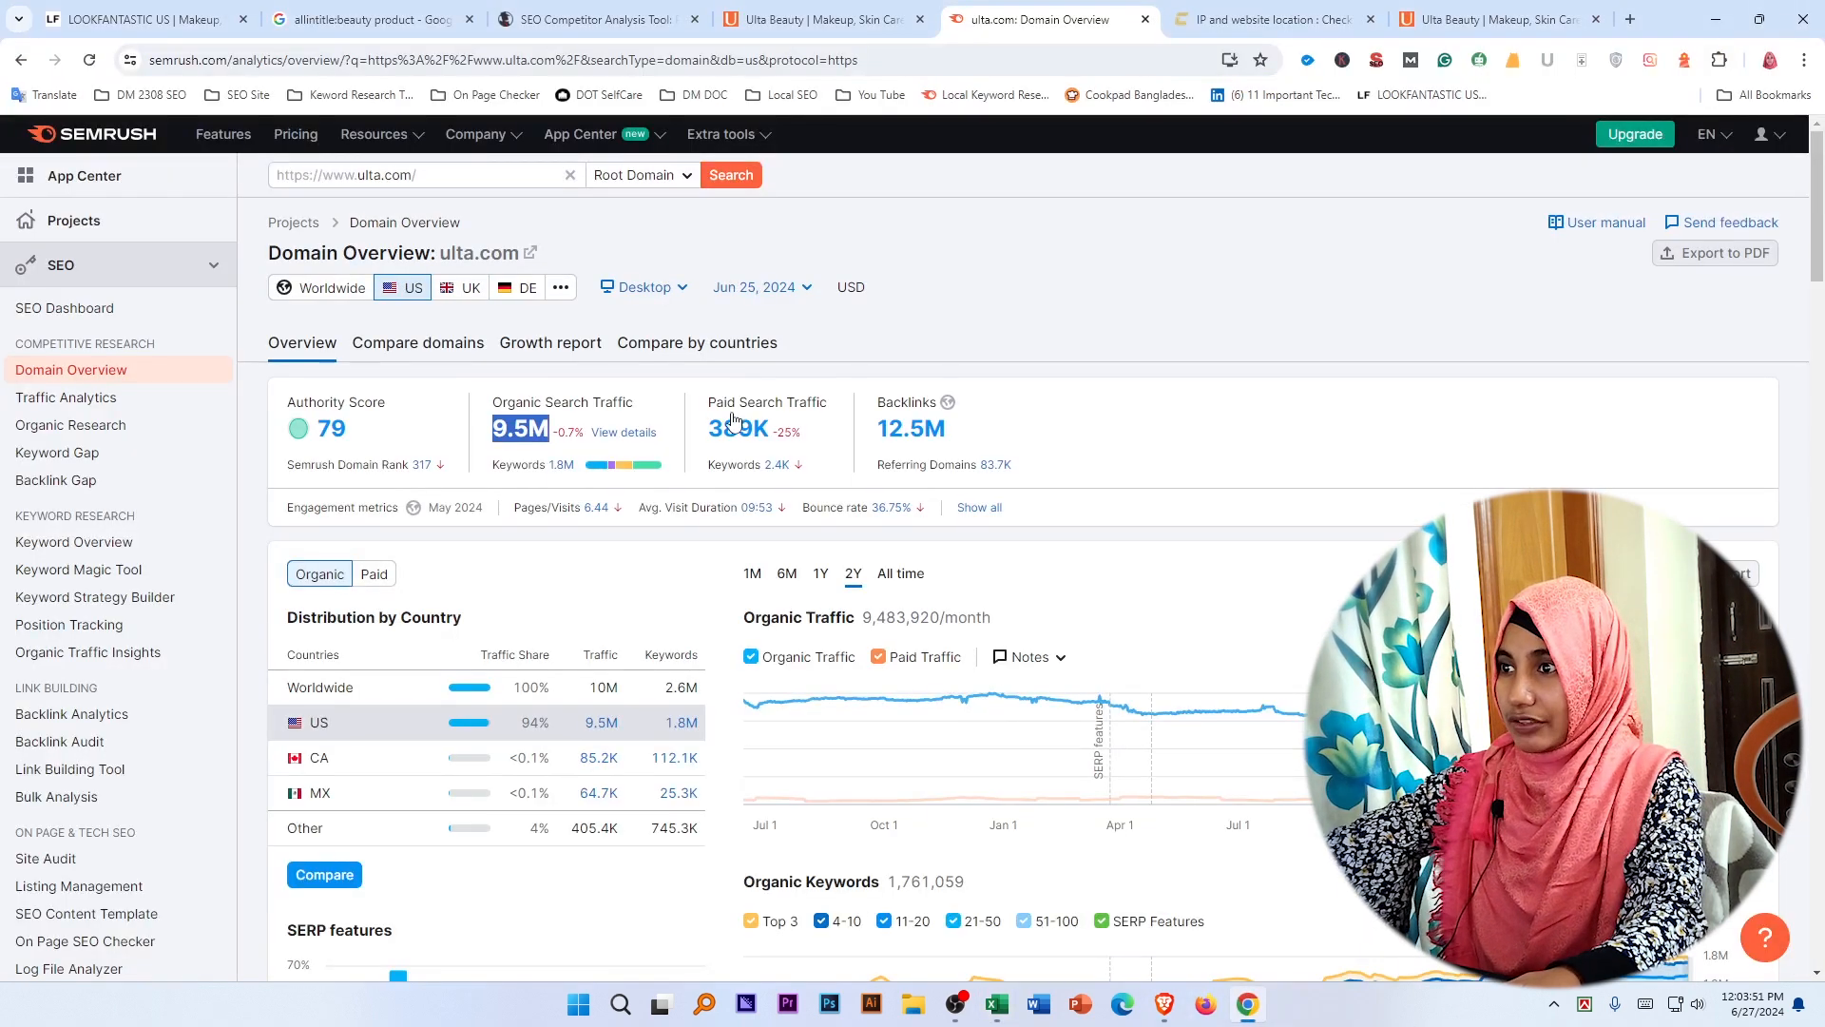
left_click_drag(708, 430, 766, 427)
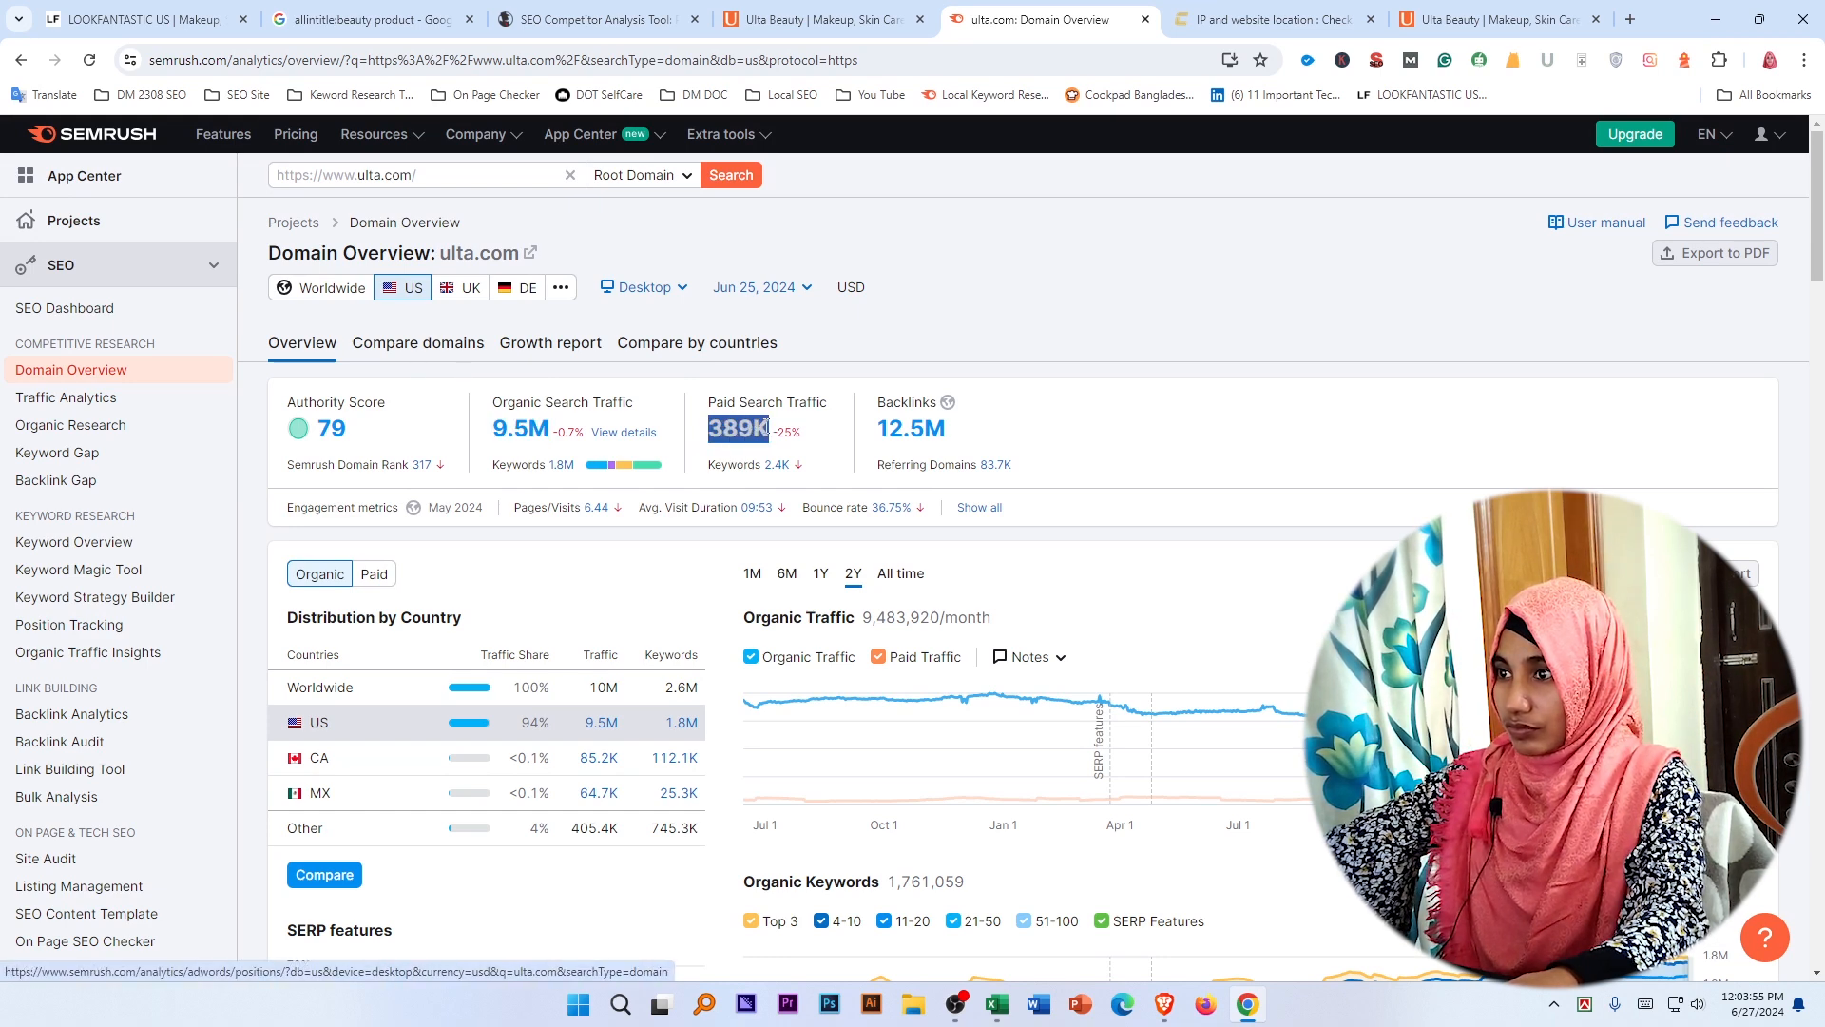
right_click(749, 430)
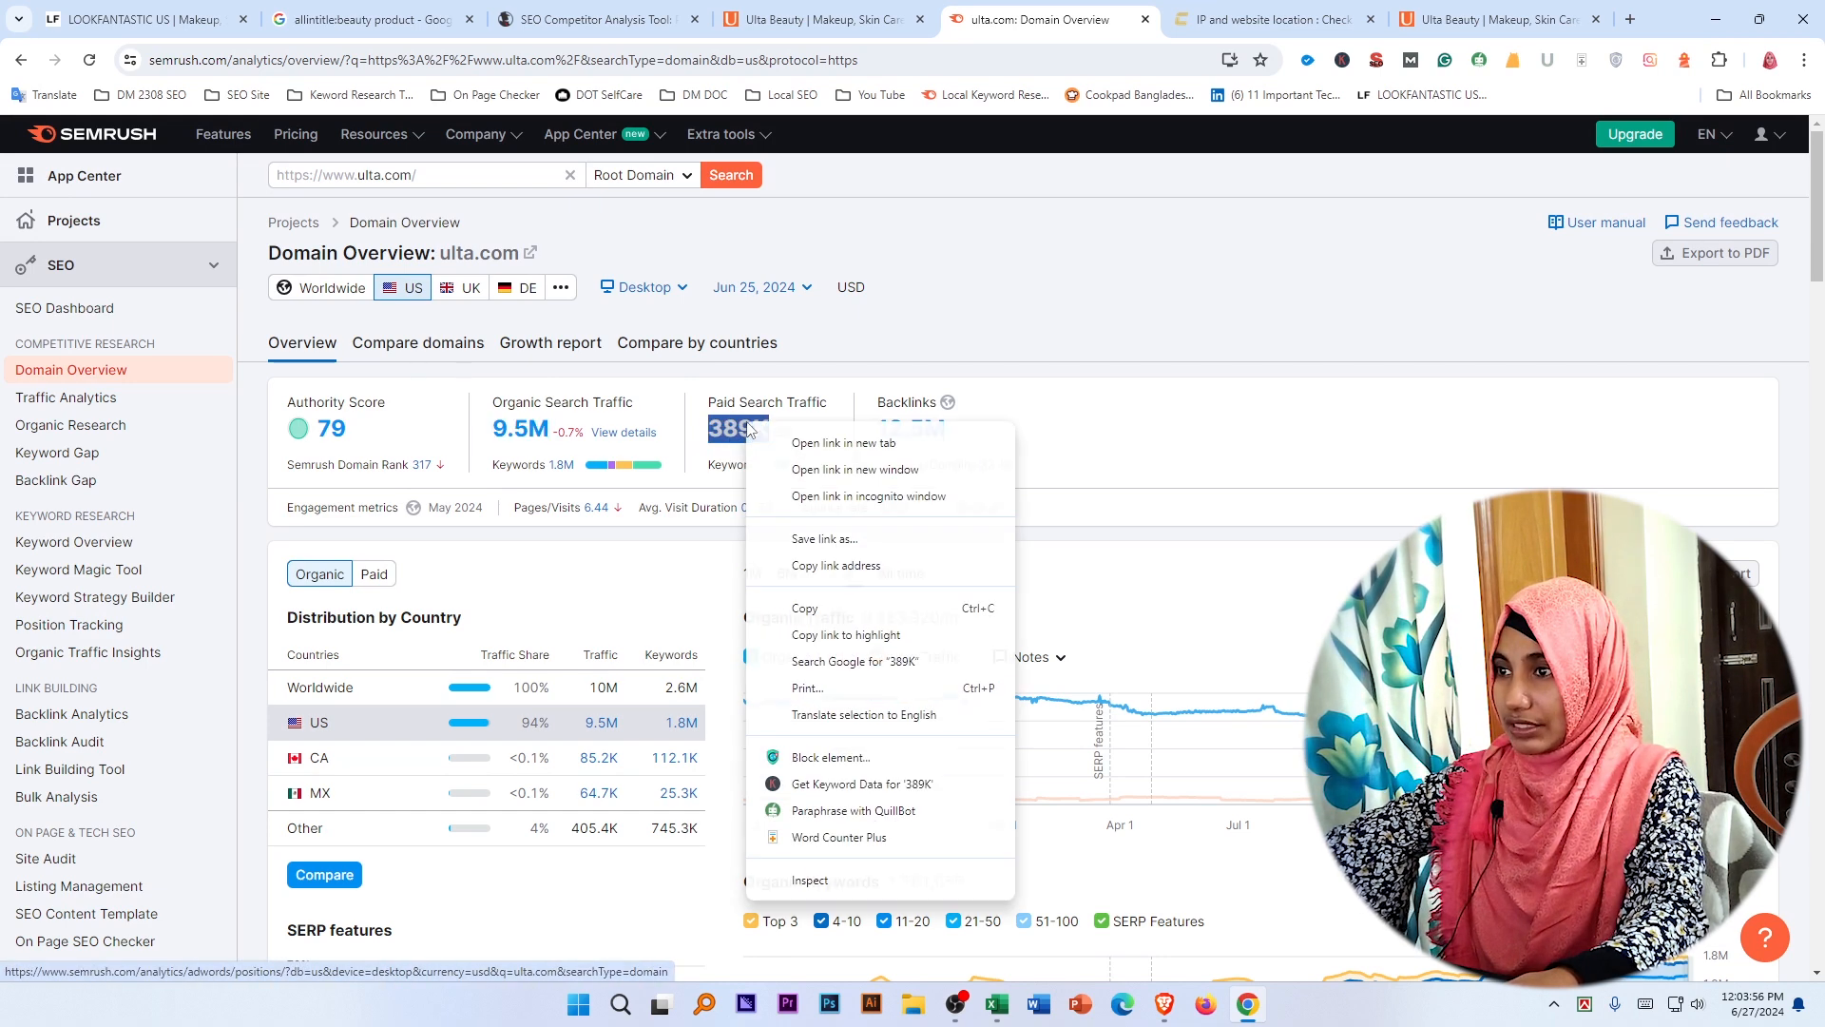
left_click(808, 609)
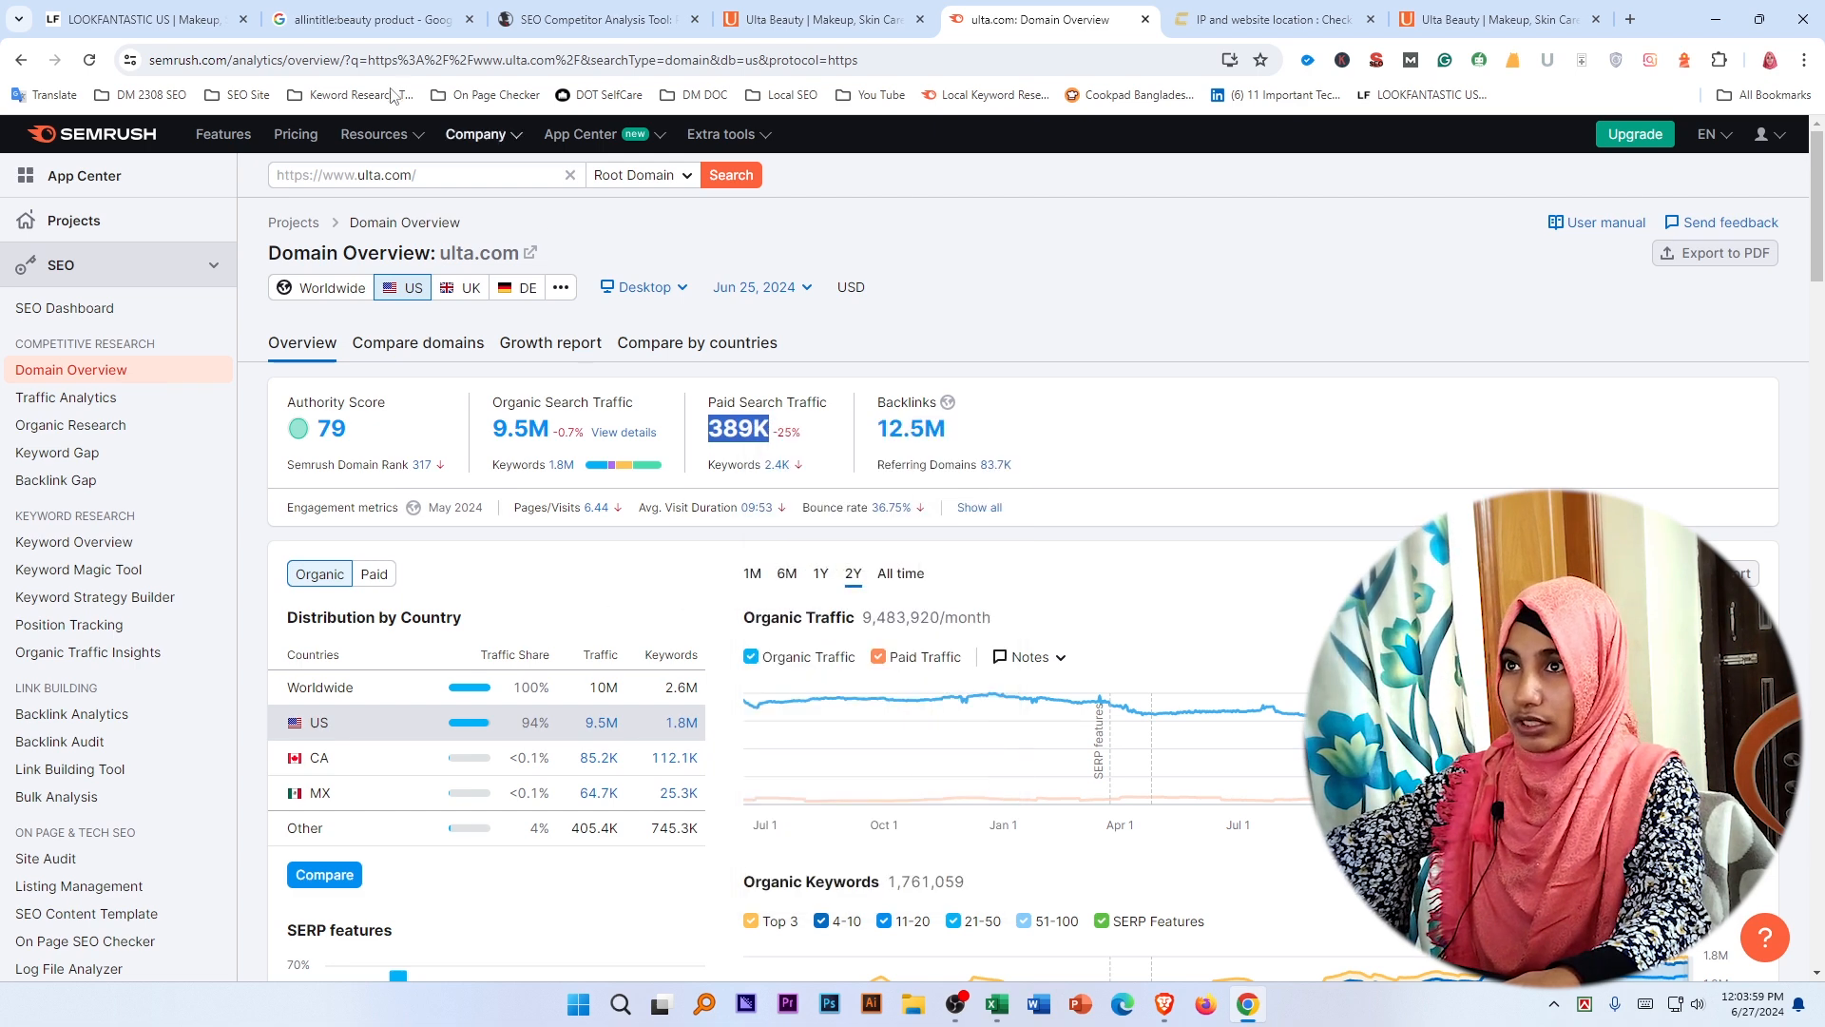
left_click(996, 1003)
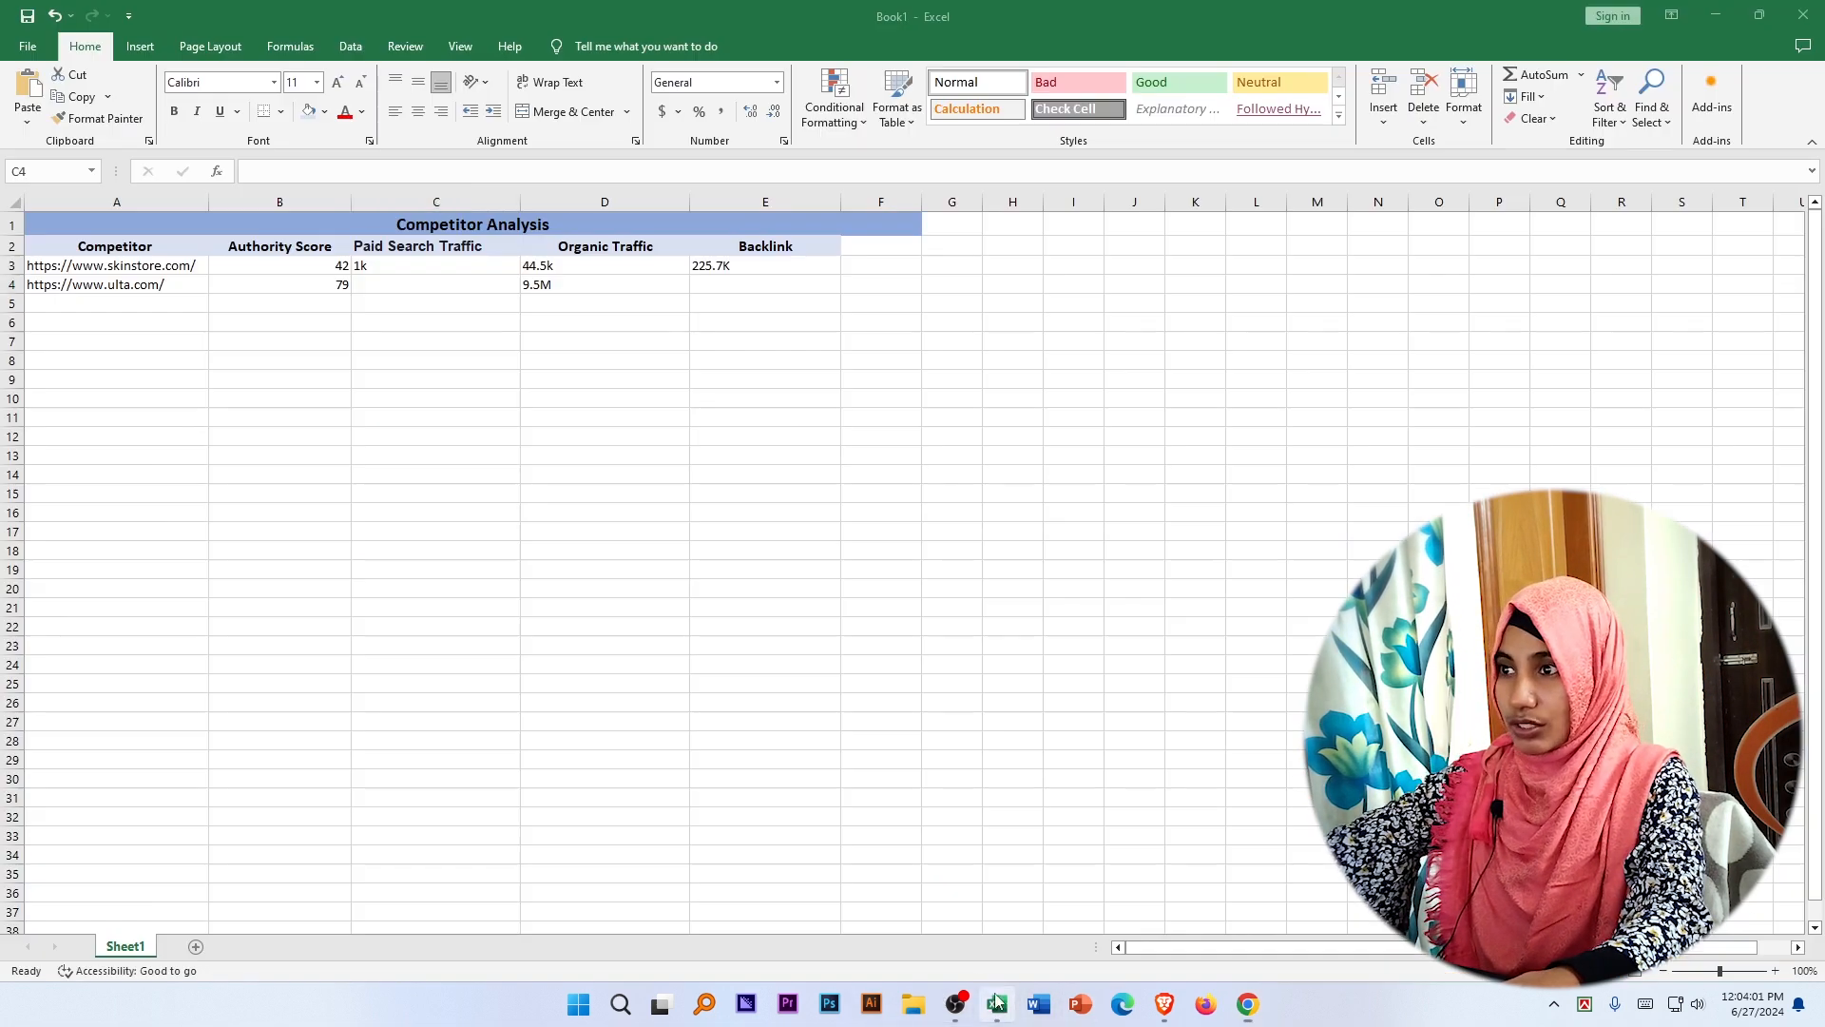
left_click(492, 285)
right_click(447, 281)
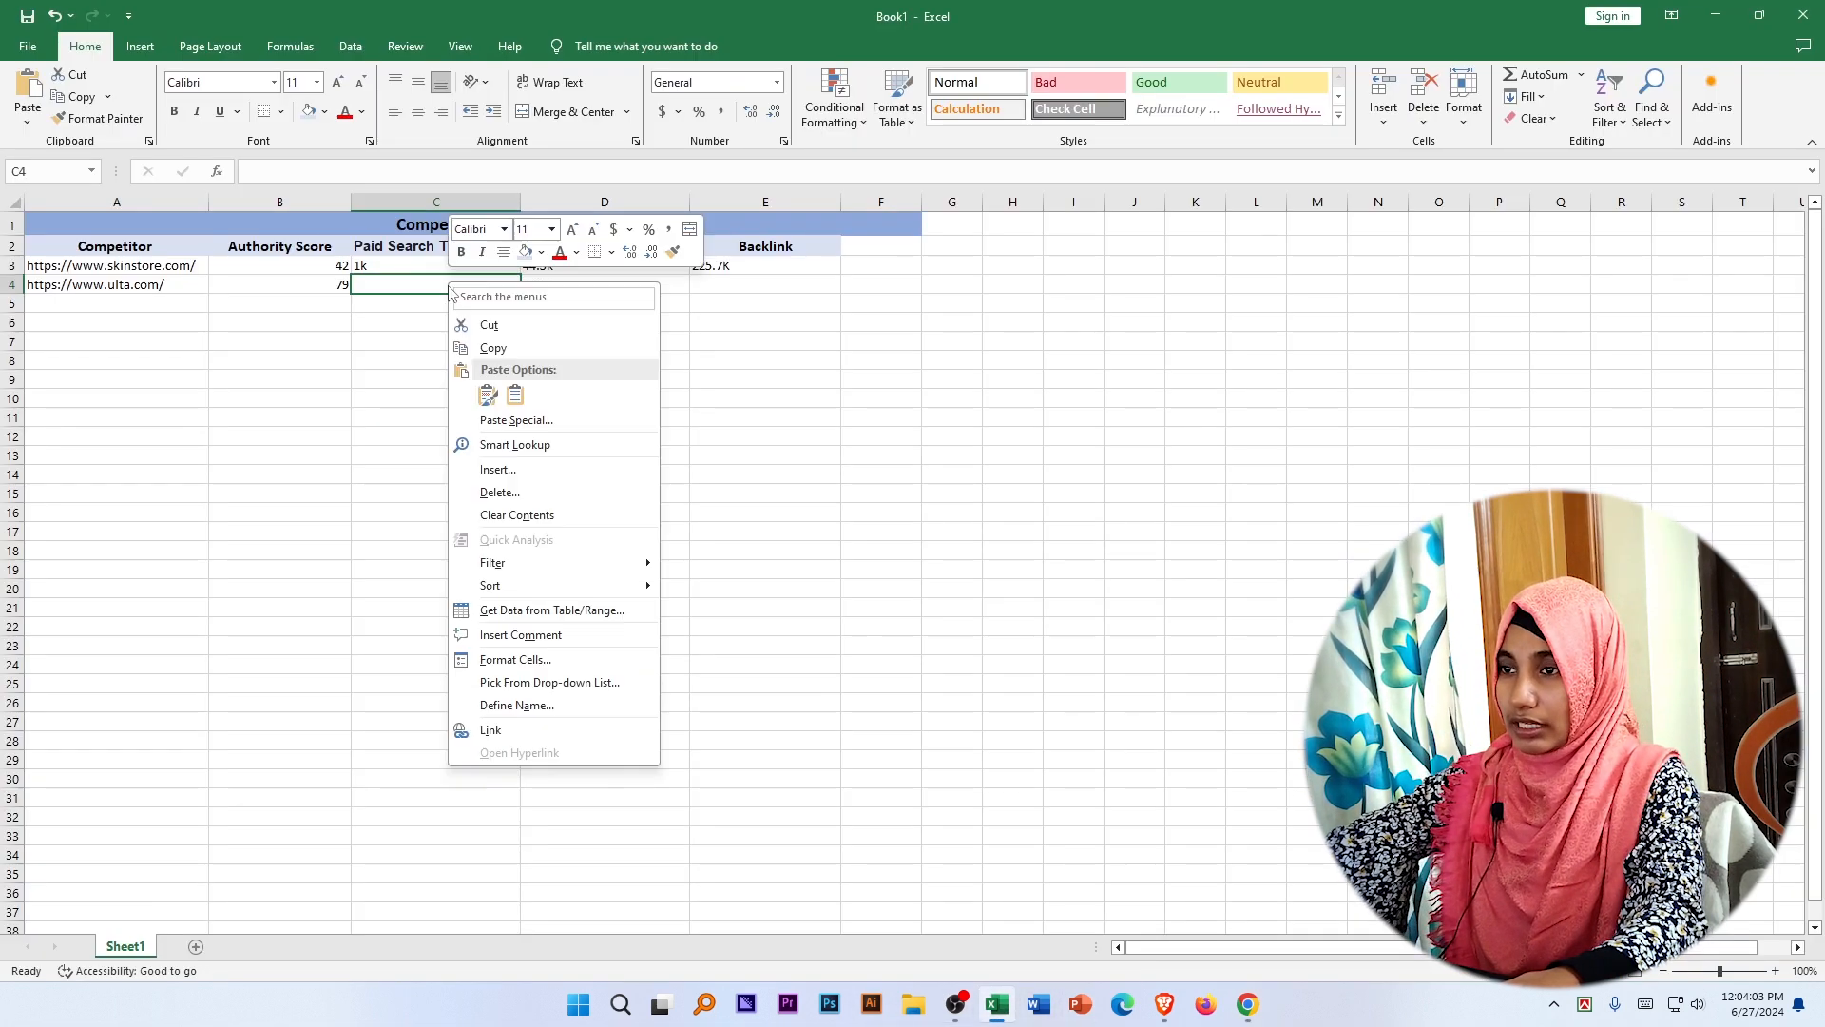
left_click(513, 393)
Copy ulta.com's Backlinks value, 12.5M, from Semrush into Backlink cell E4 of the Excel sheet.
left_click(717, 285)
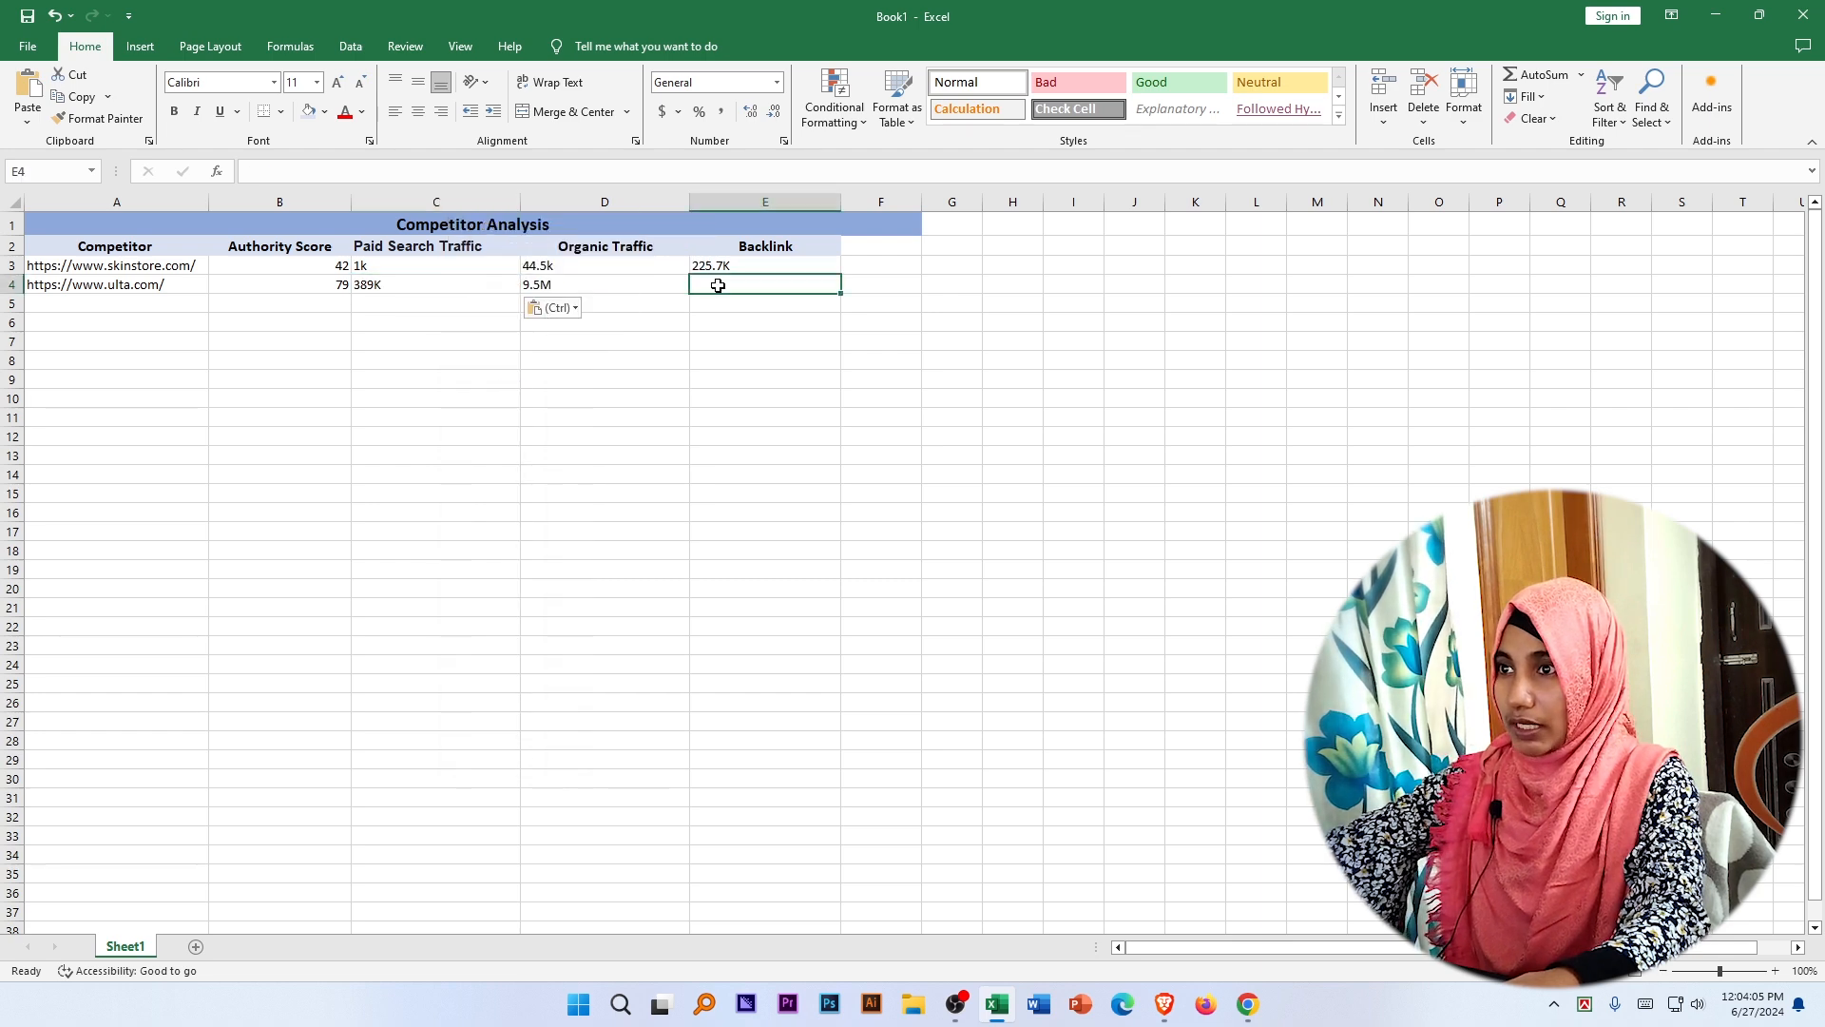
left_click(1248, 1004)
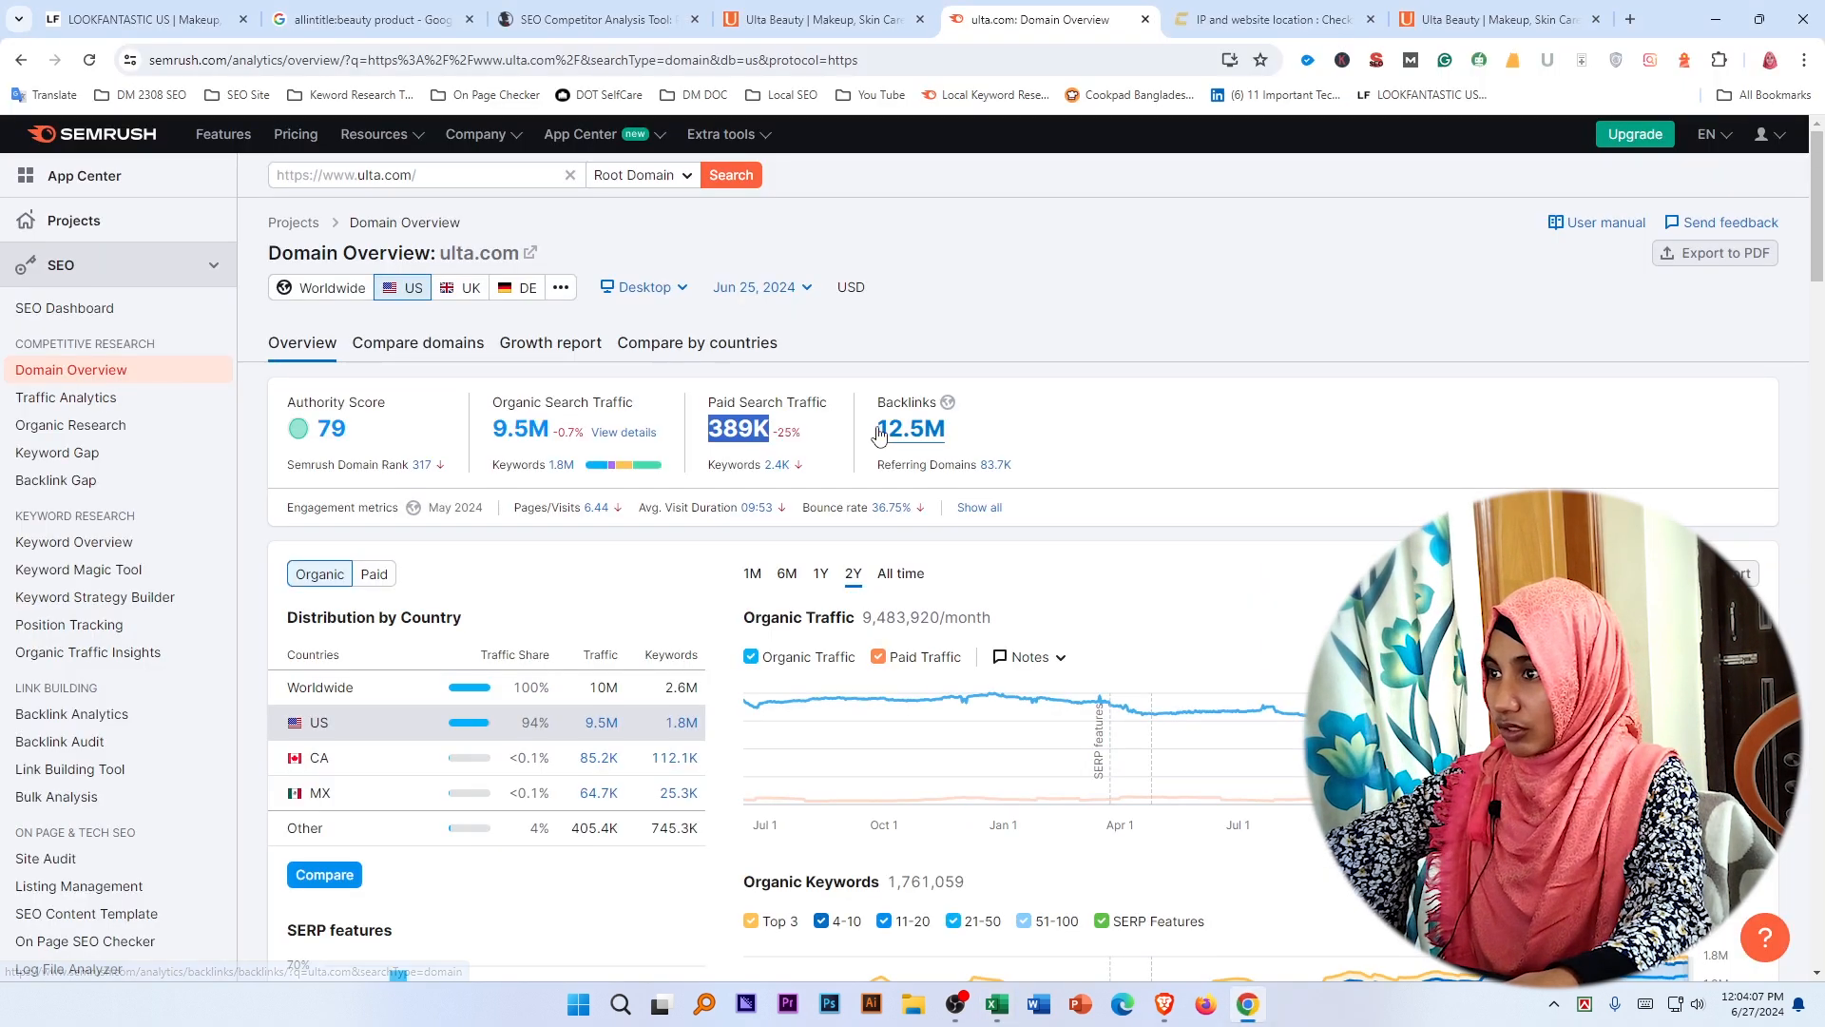
left_click_drag(866, 440, 900, 438)
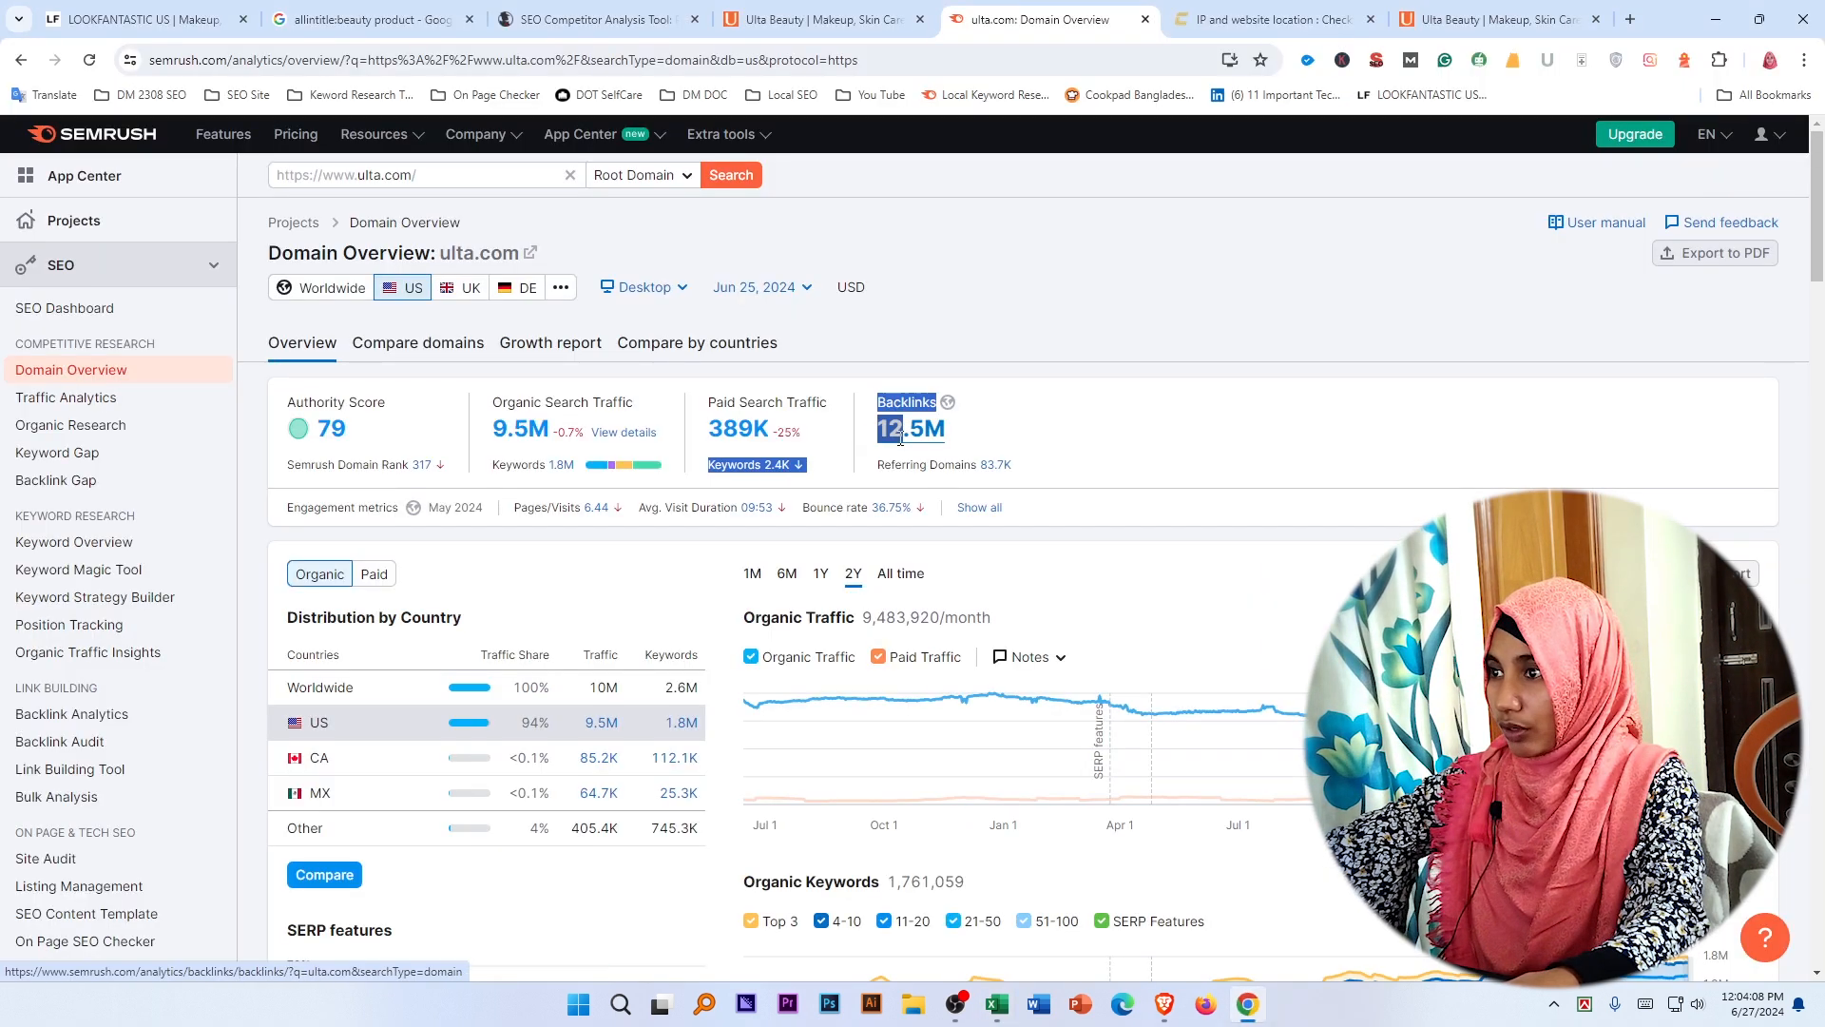
left_click(992, 426)
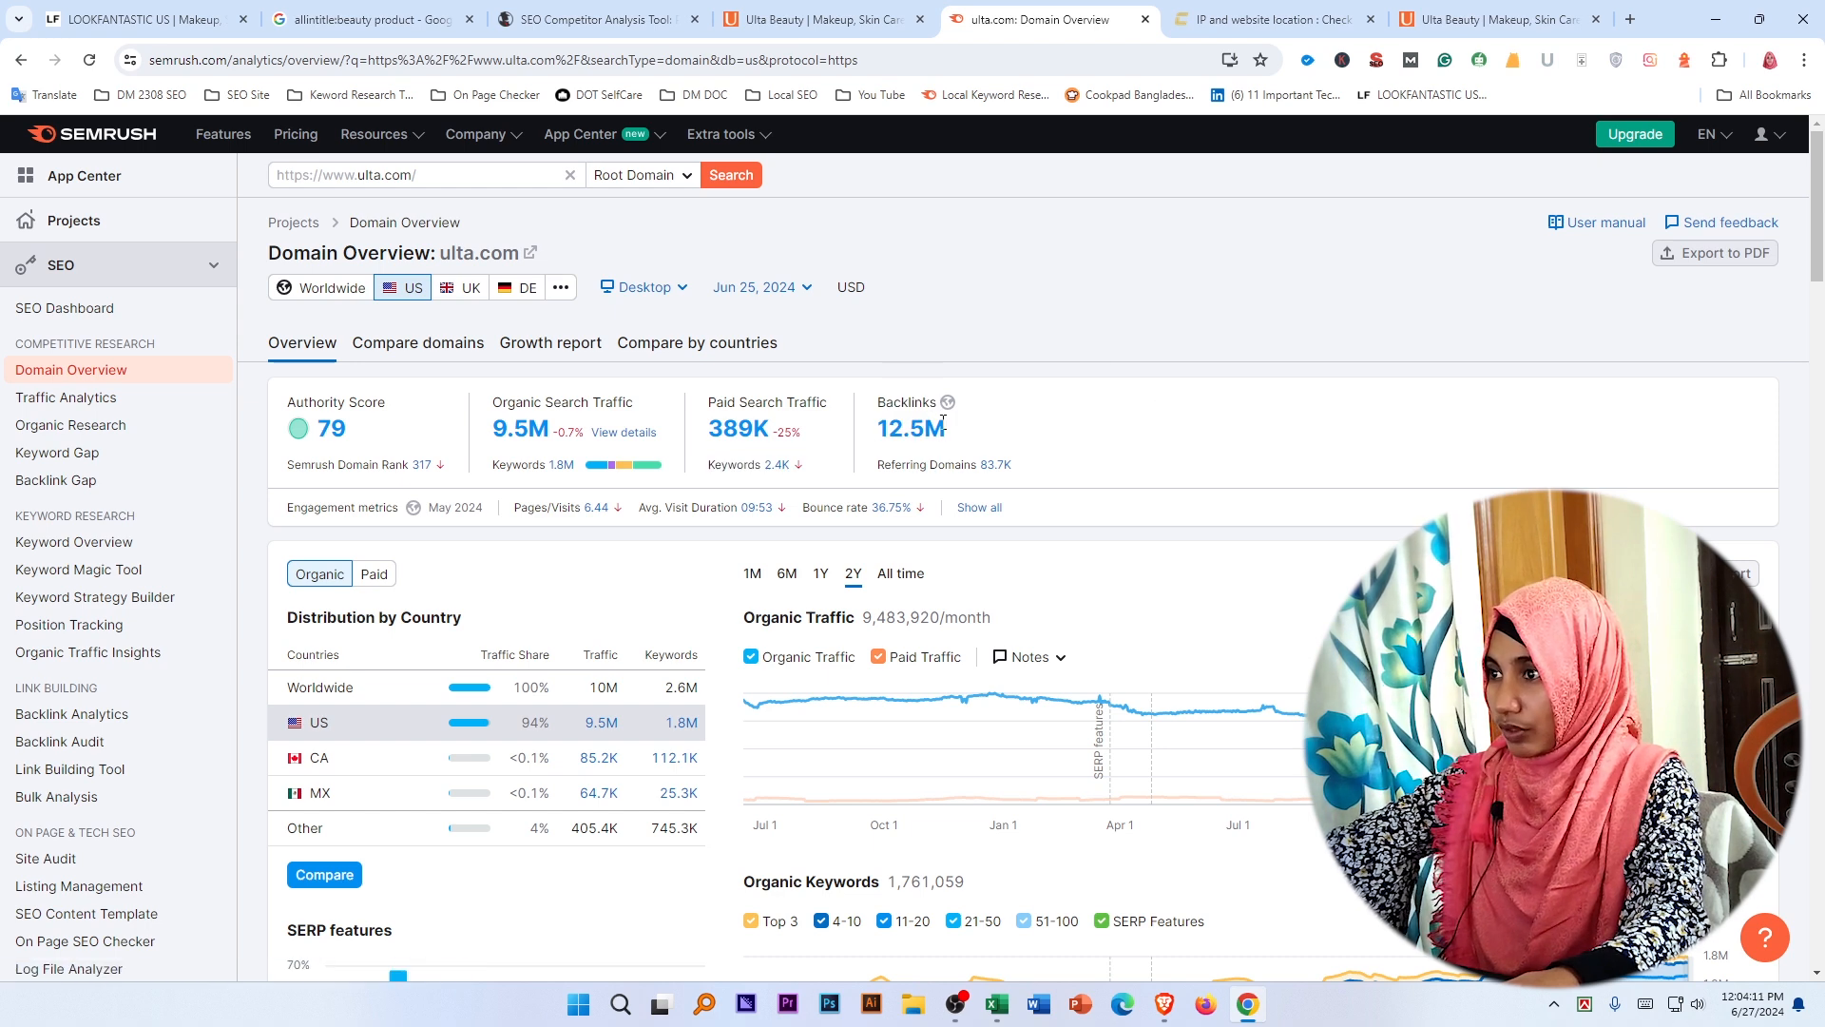
left_click_drag(973, 435, 888, 425)
right_click(895, 426)
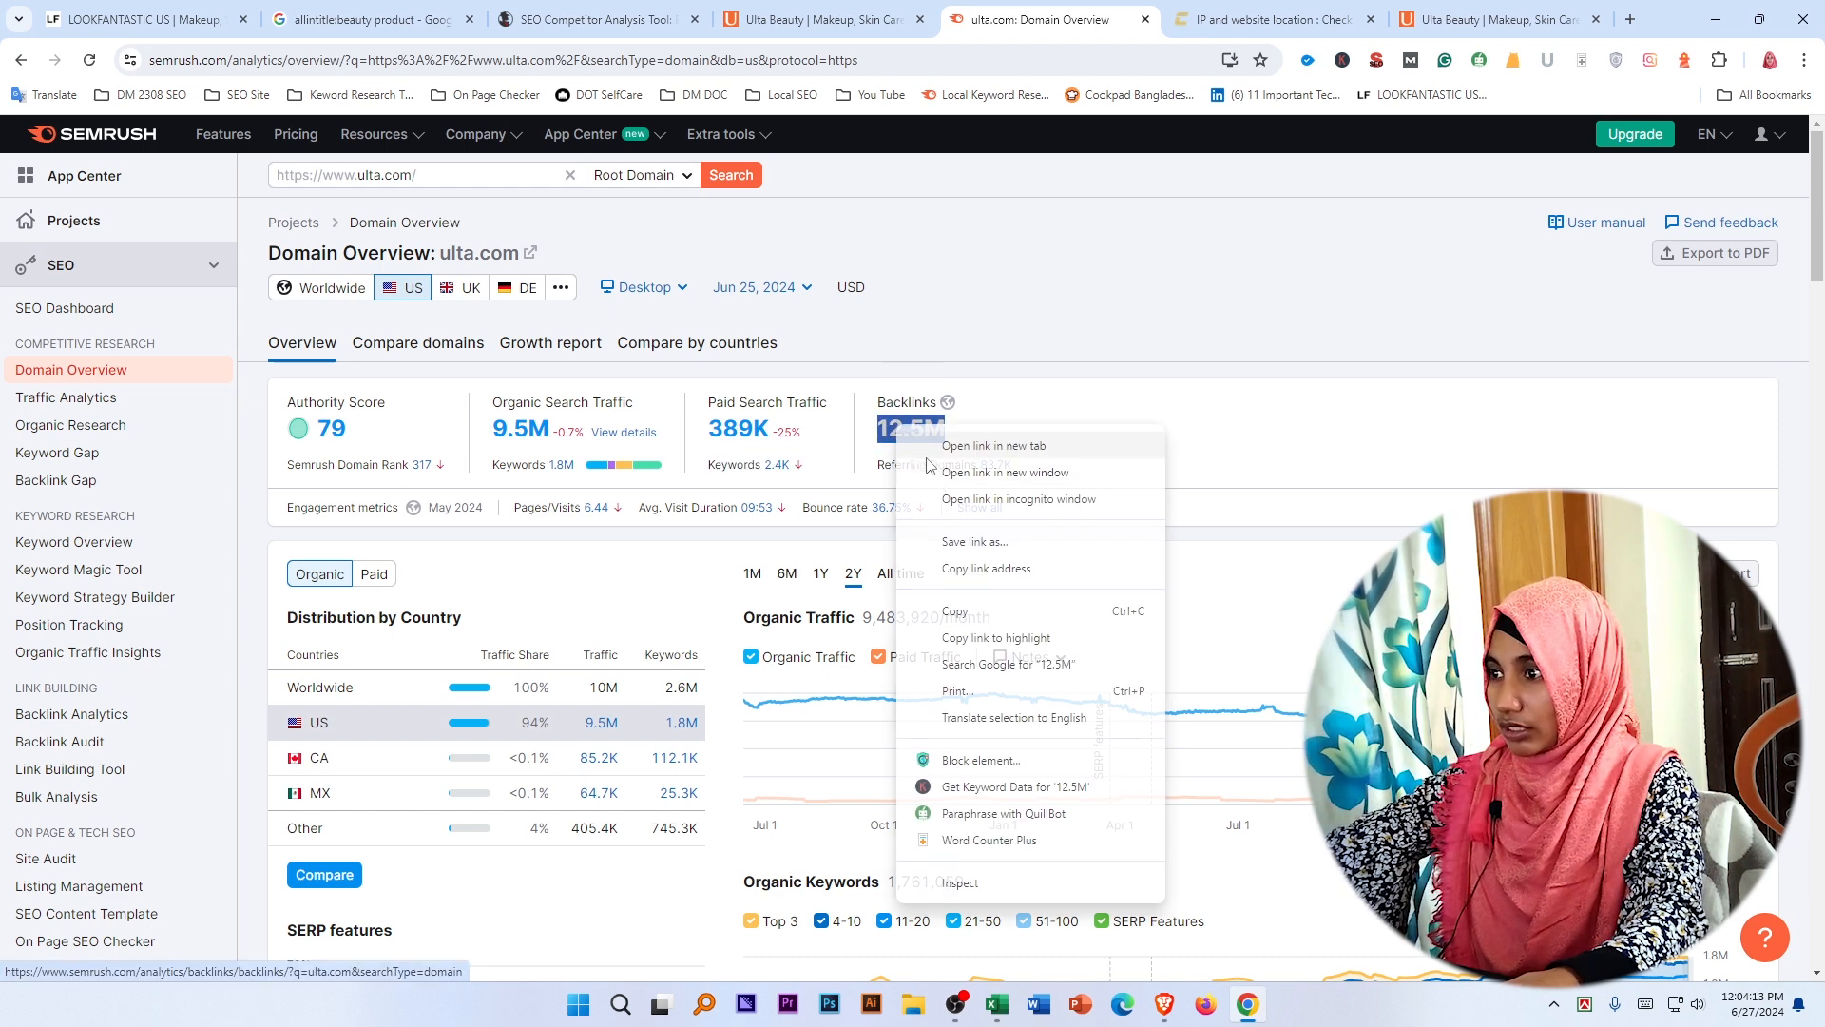
left_click(955, 610)
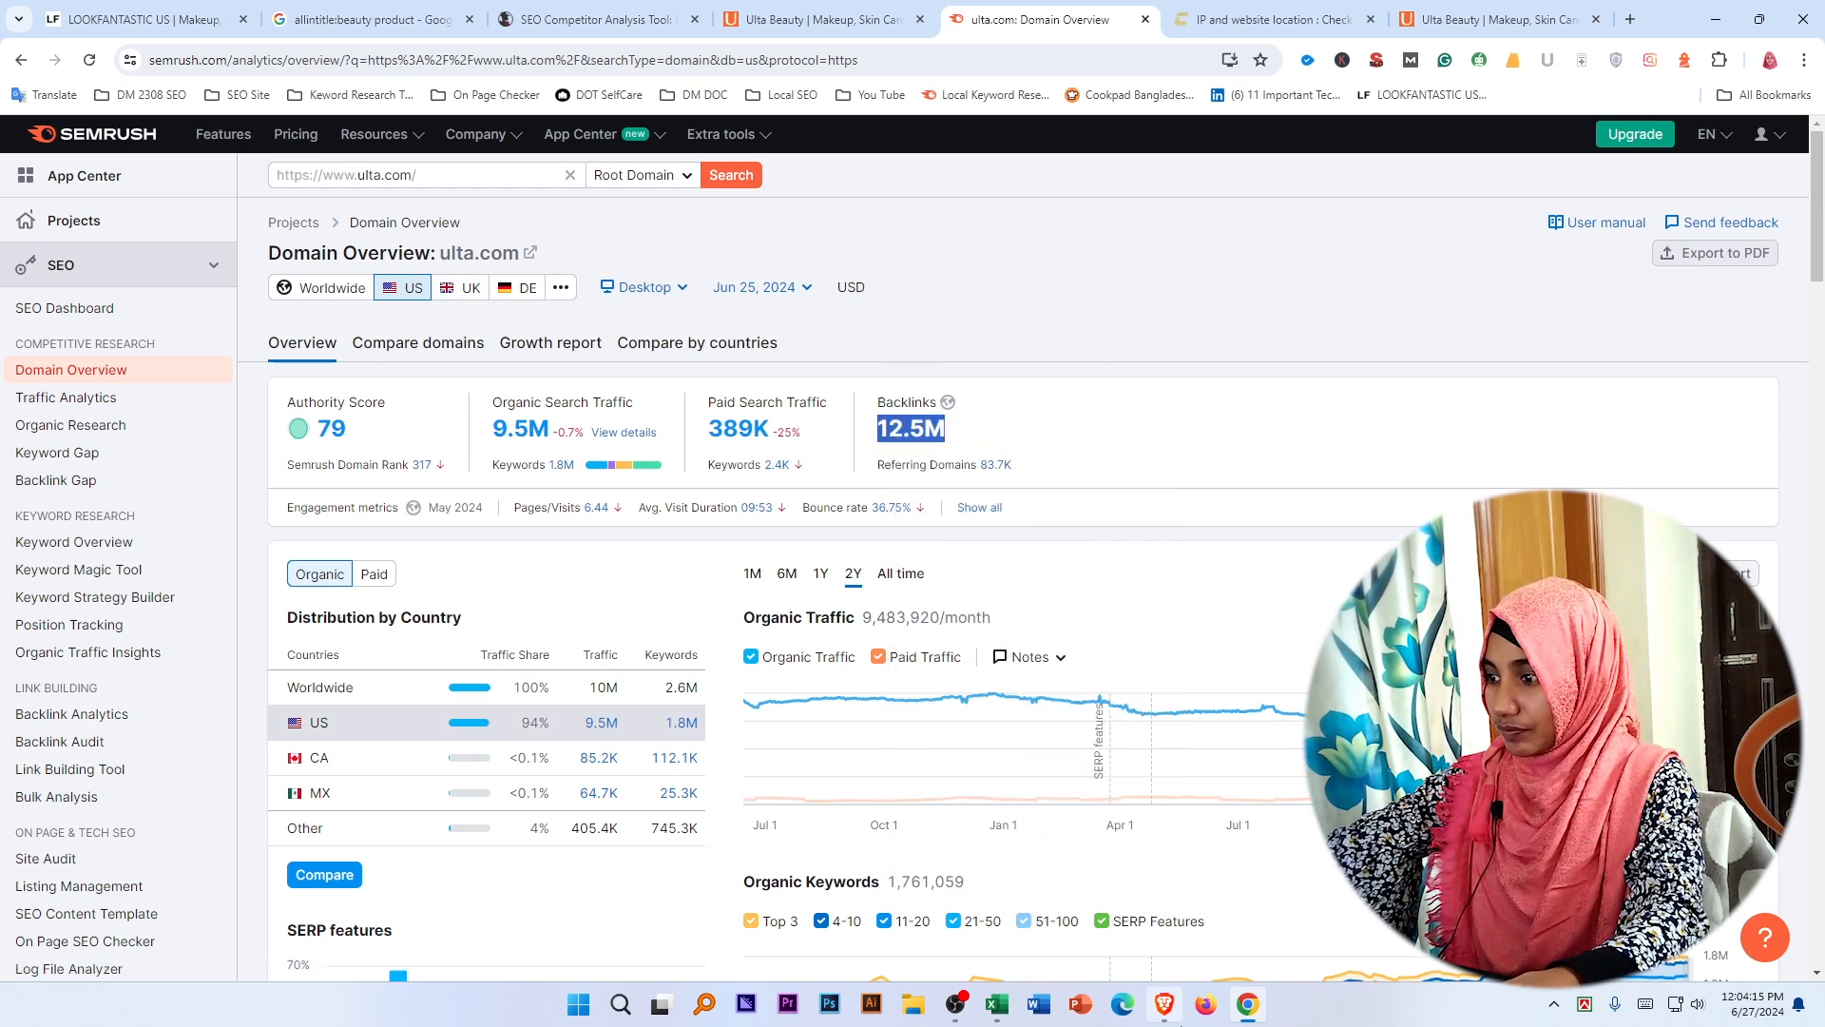
left_click(996, 1004)
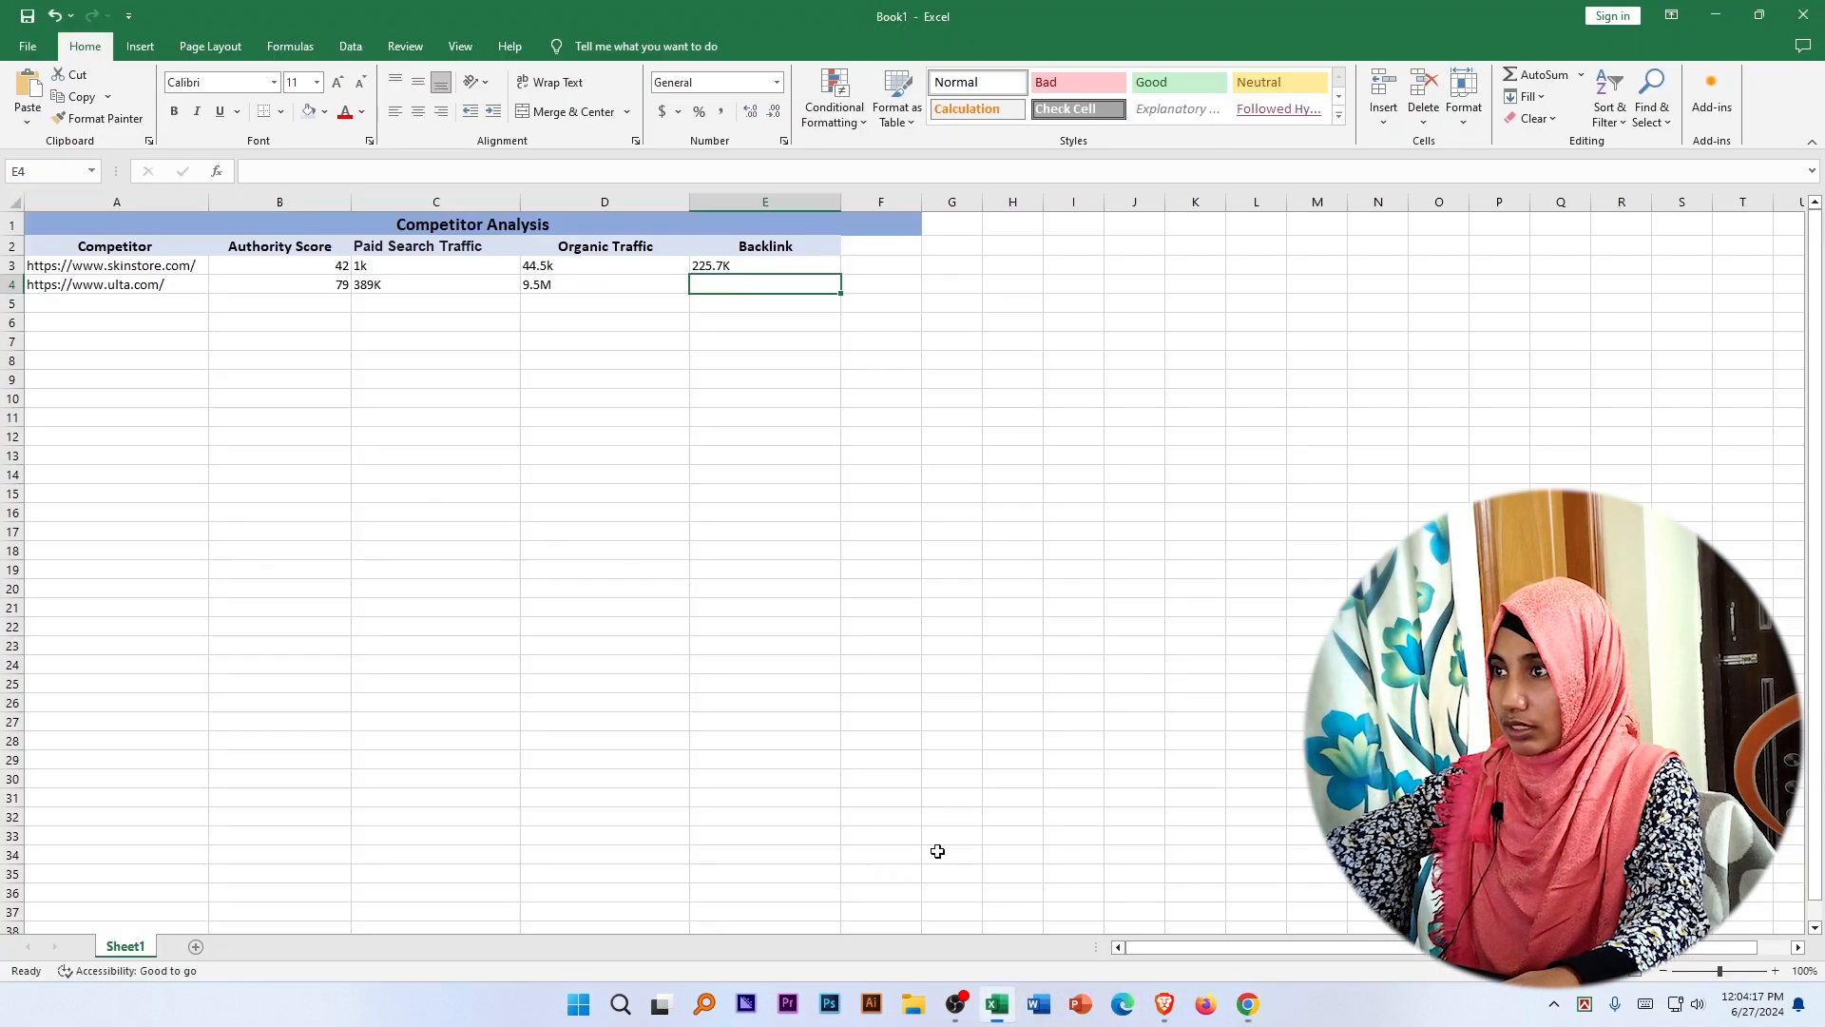
right_click(761, 293)
left_click(825, 394)
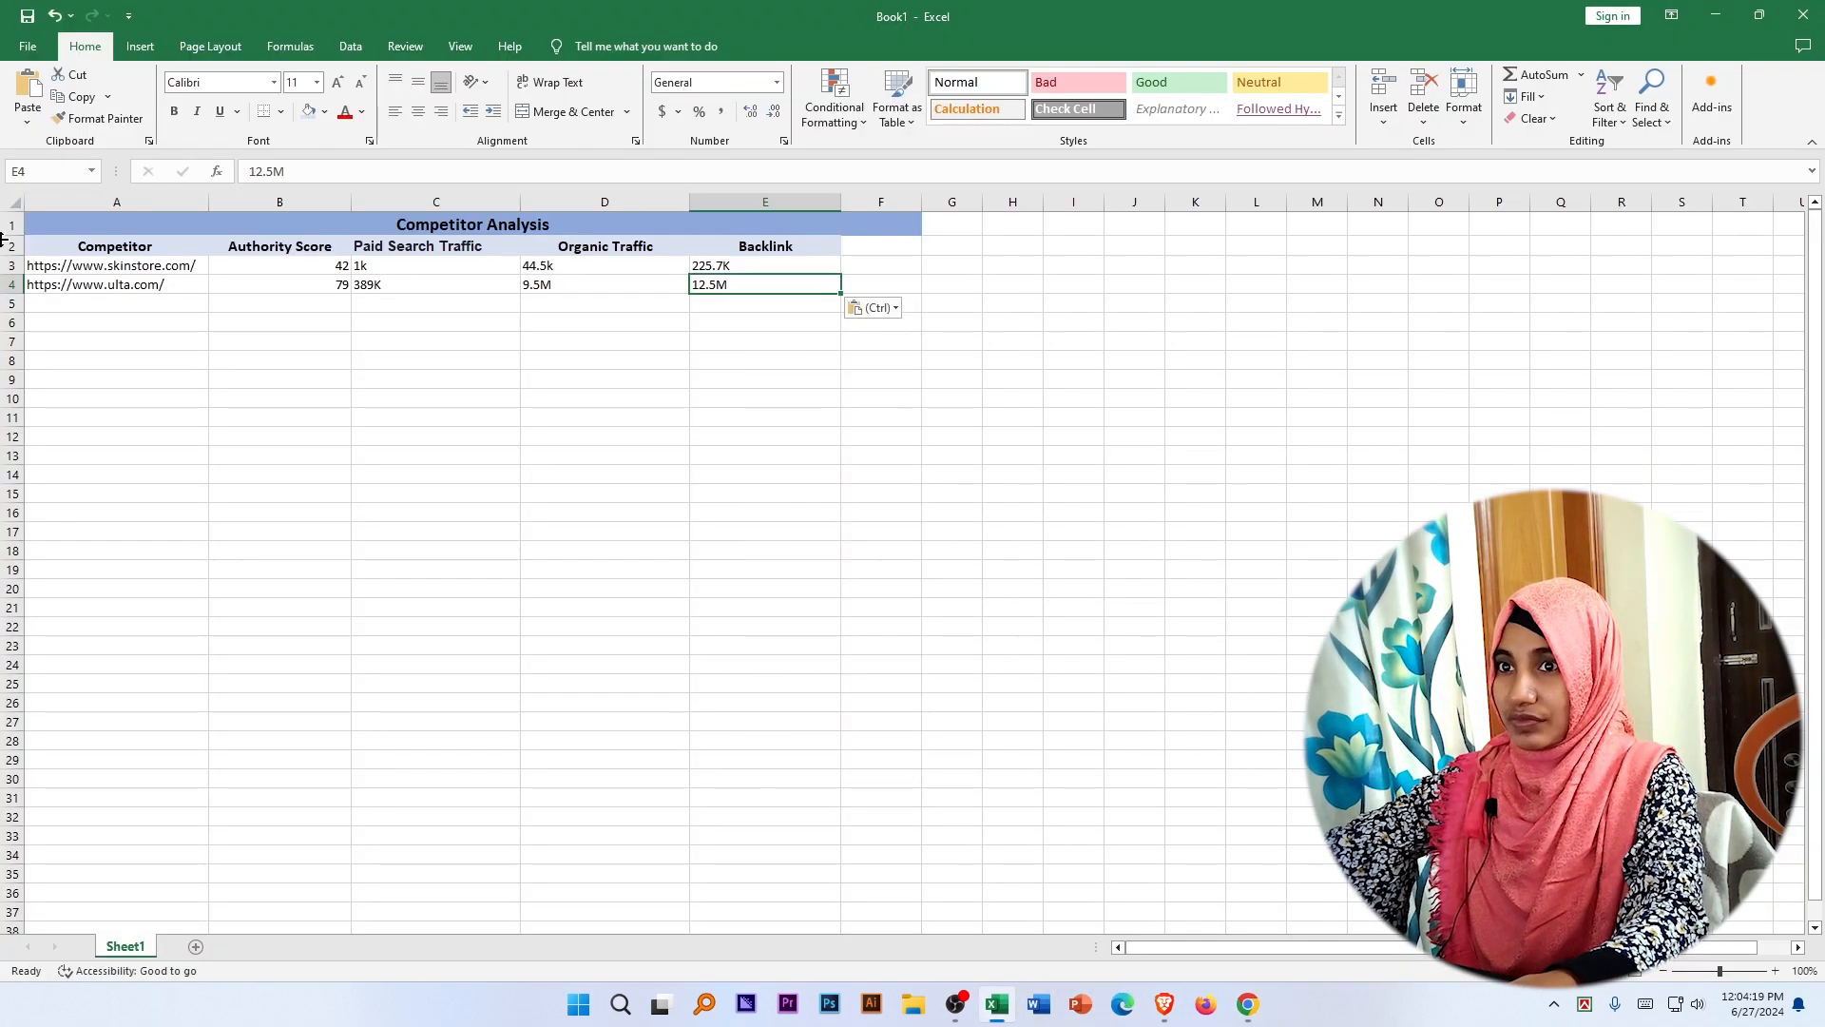
Switch from Excel to SpyFu in the browser, open the SEO Overview report and clear the lookfantastic address from the domain search.
left_click(1248, 1004)
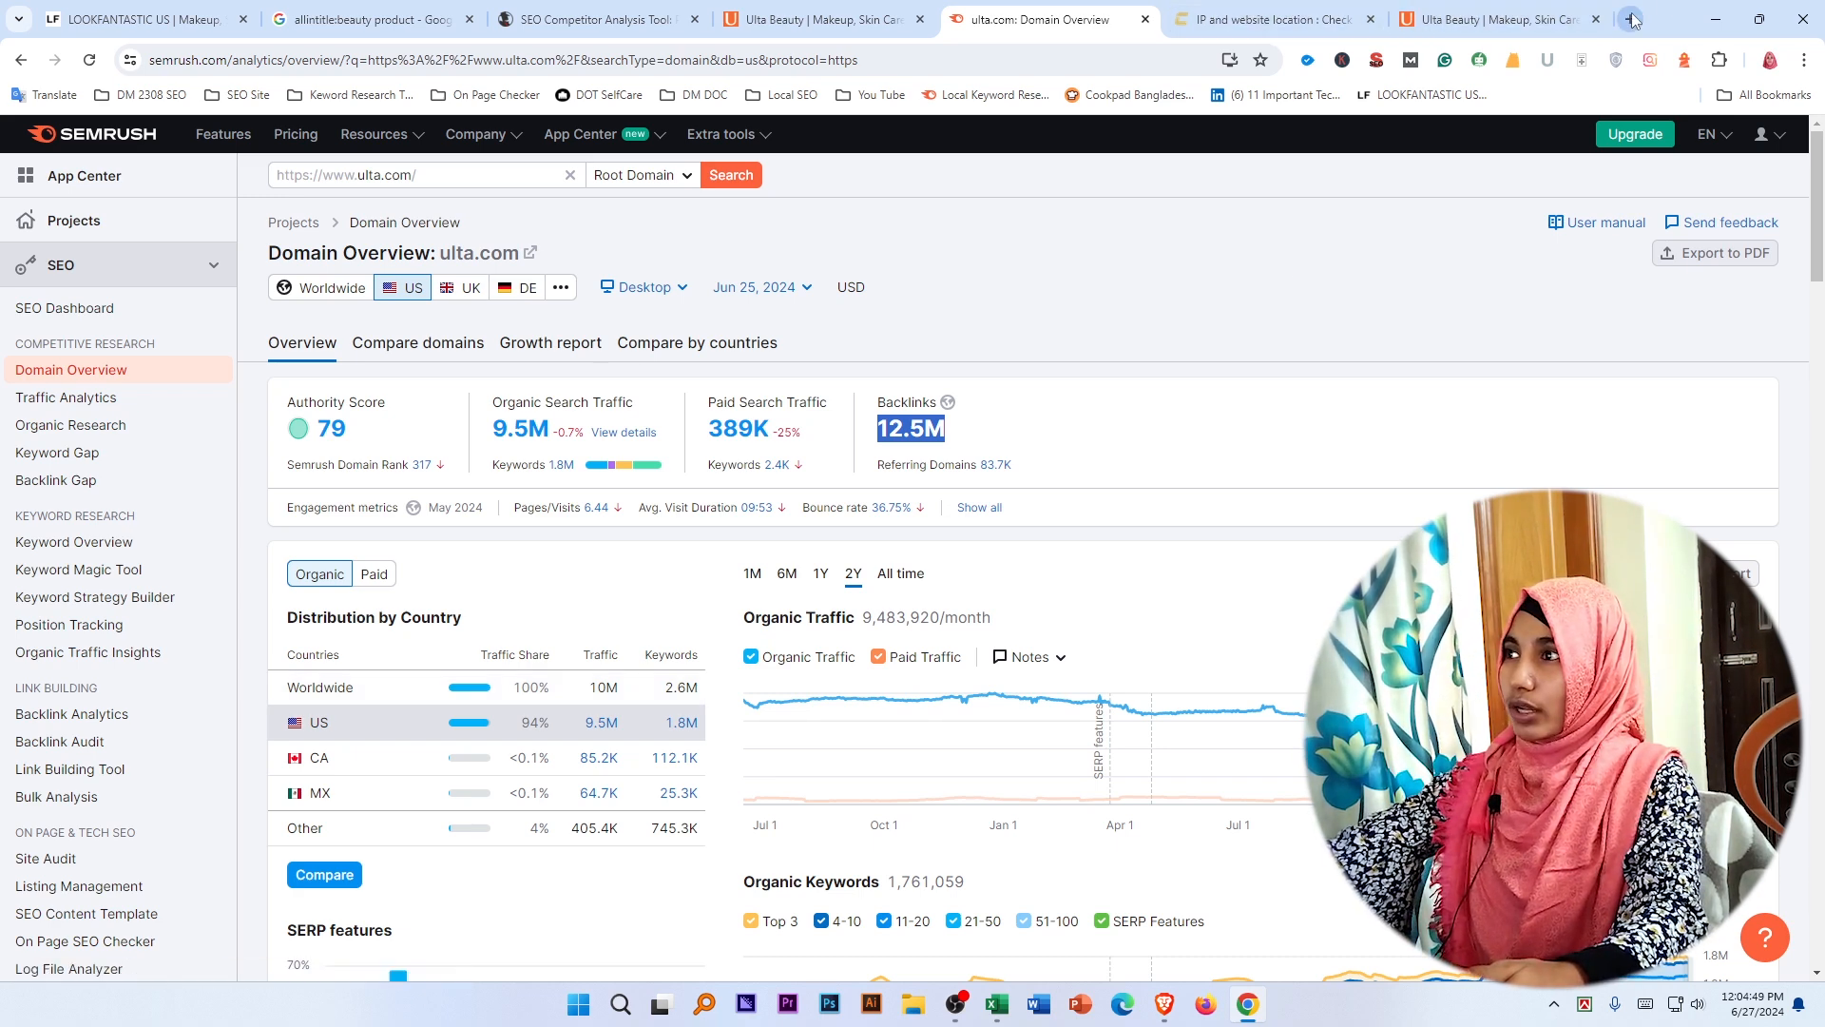
left_click(584, 19)
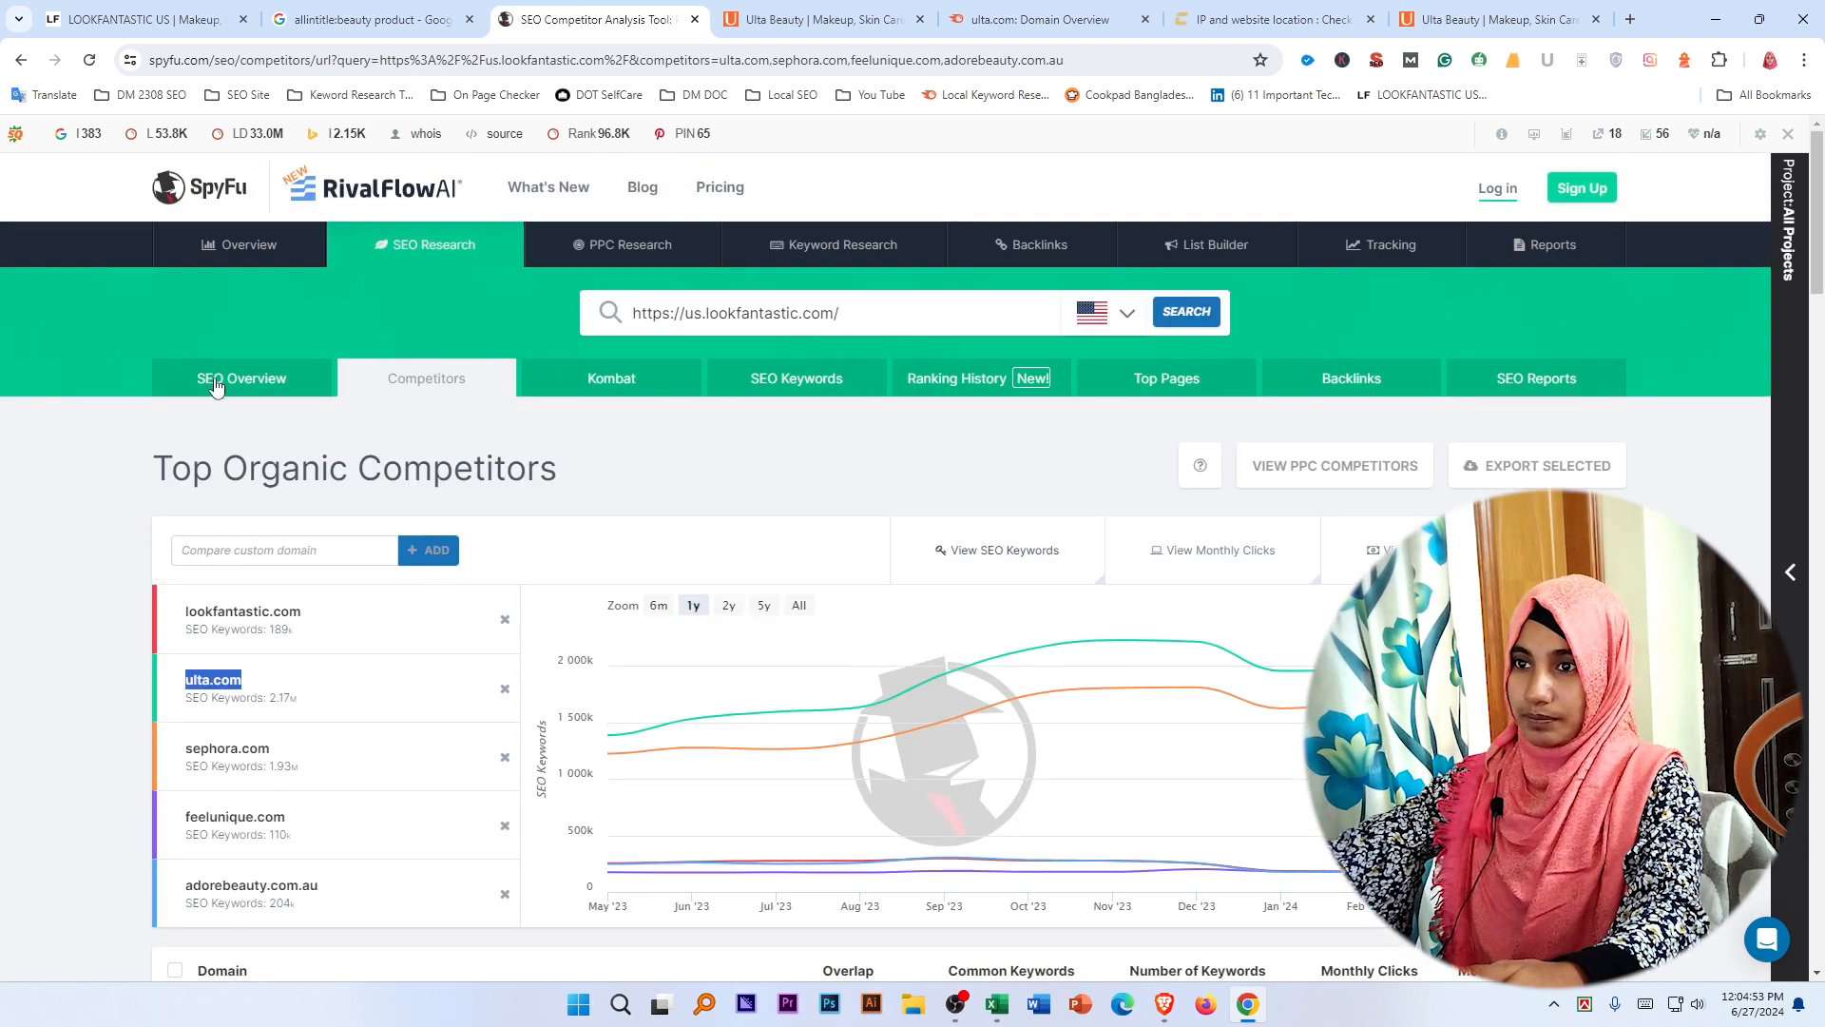
left_click(217, 384)
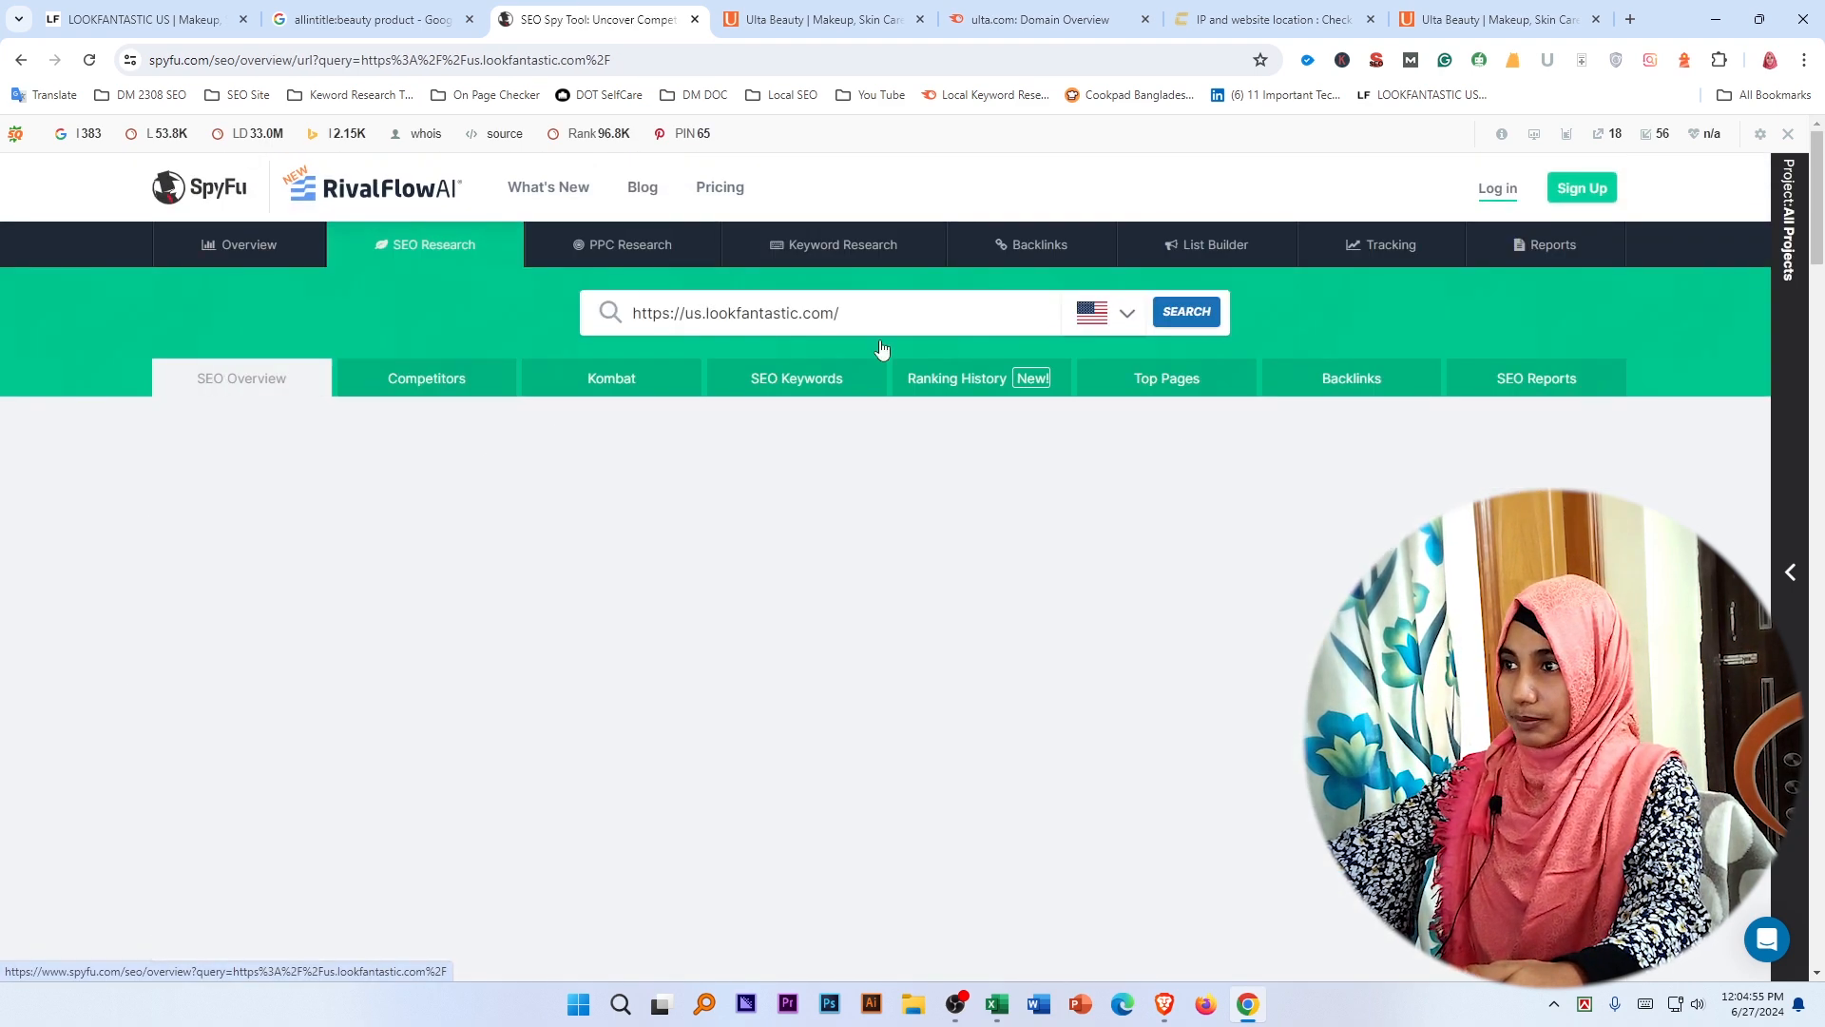
left_click_drag(842, 314, 572, 328)
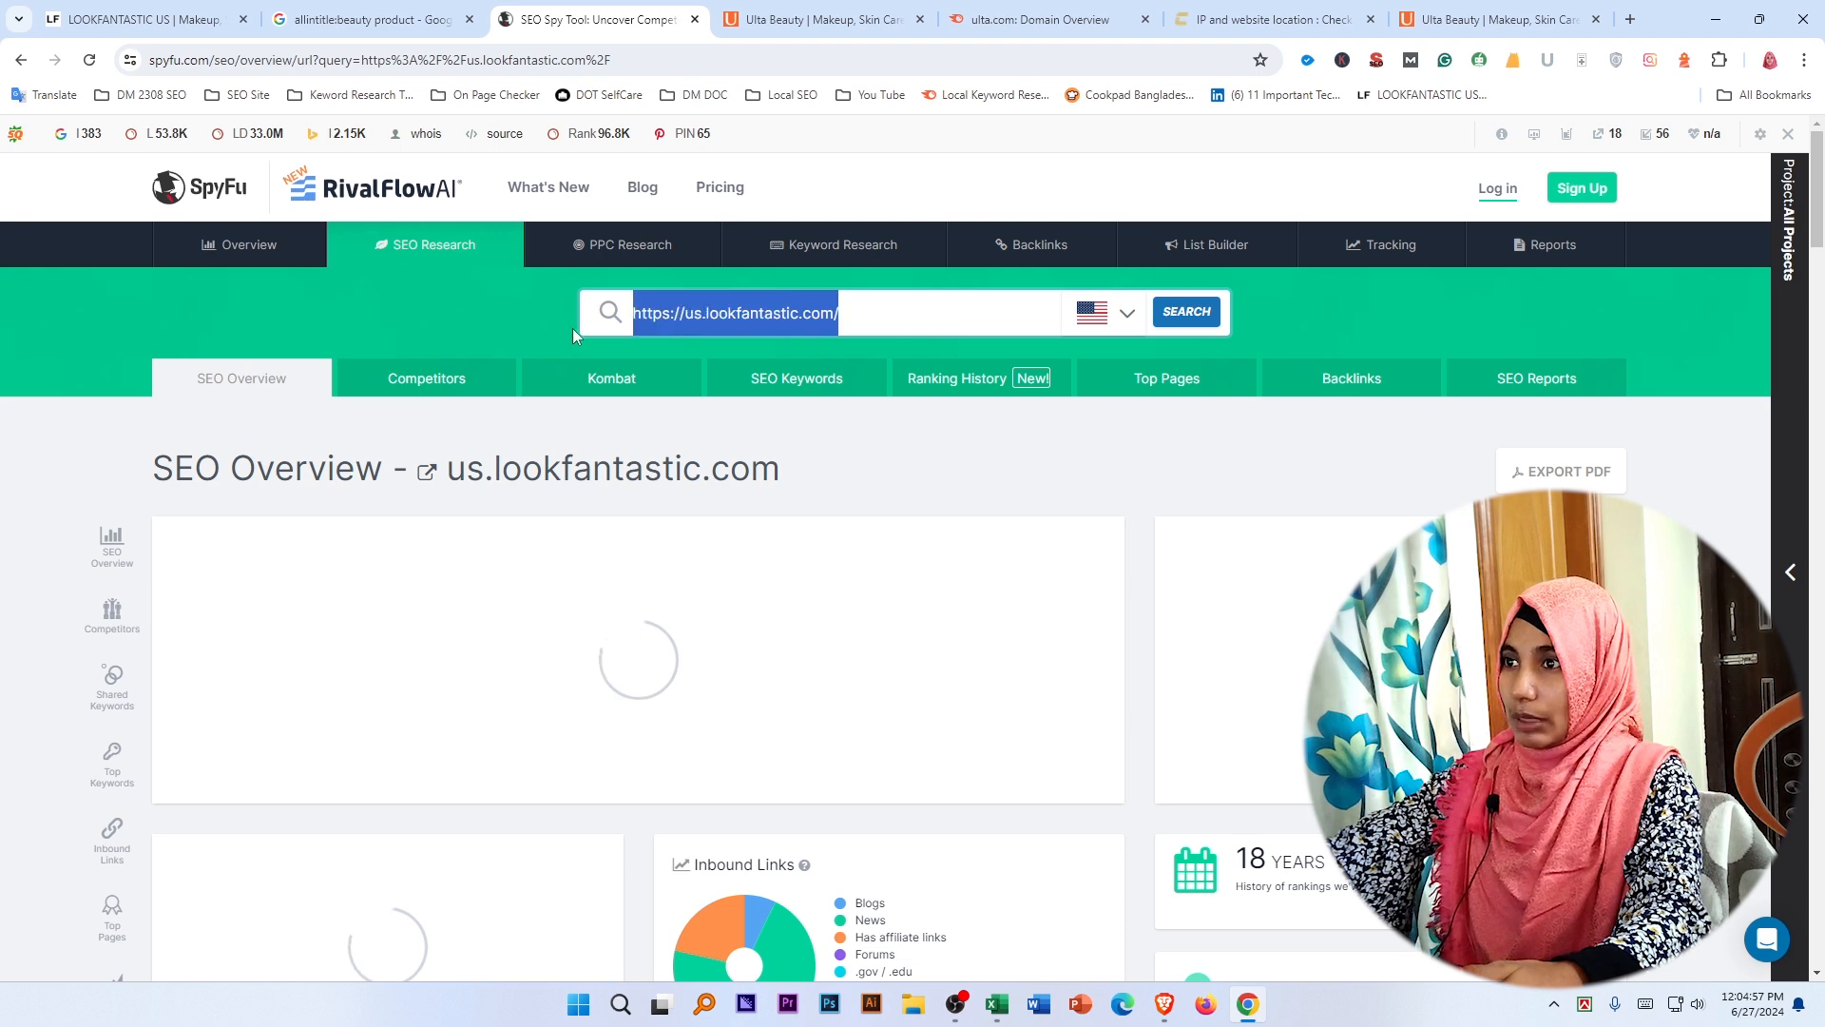
key("ctrl+x")
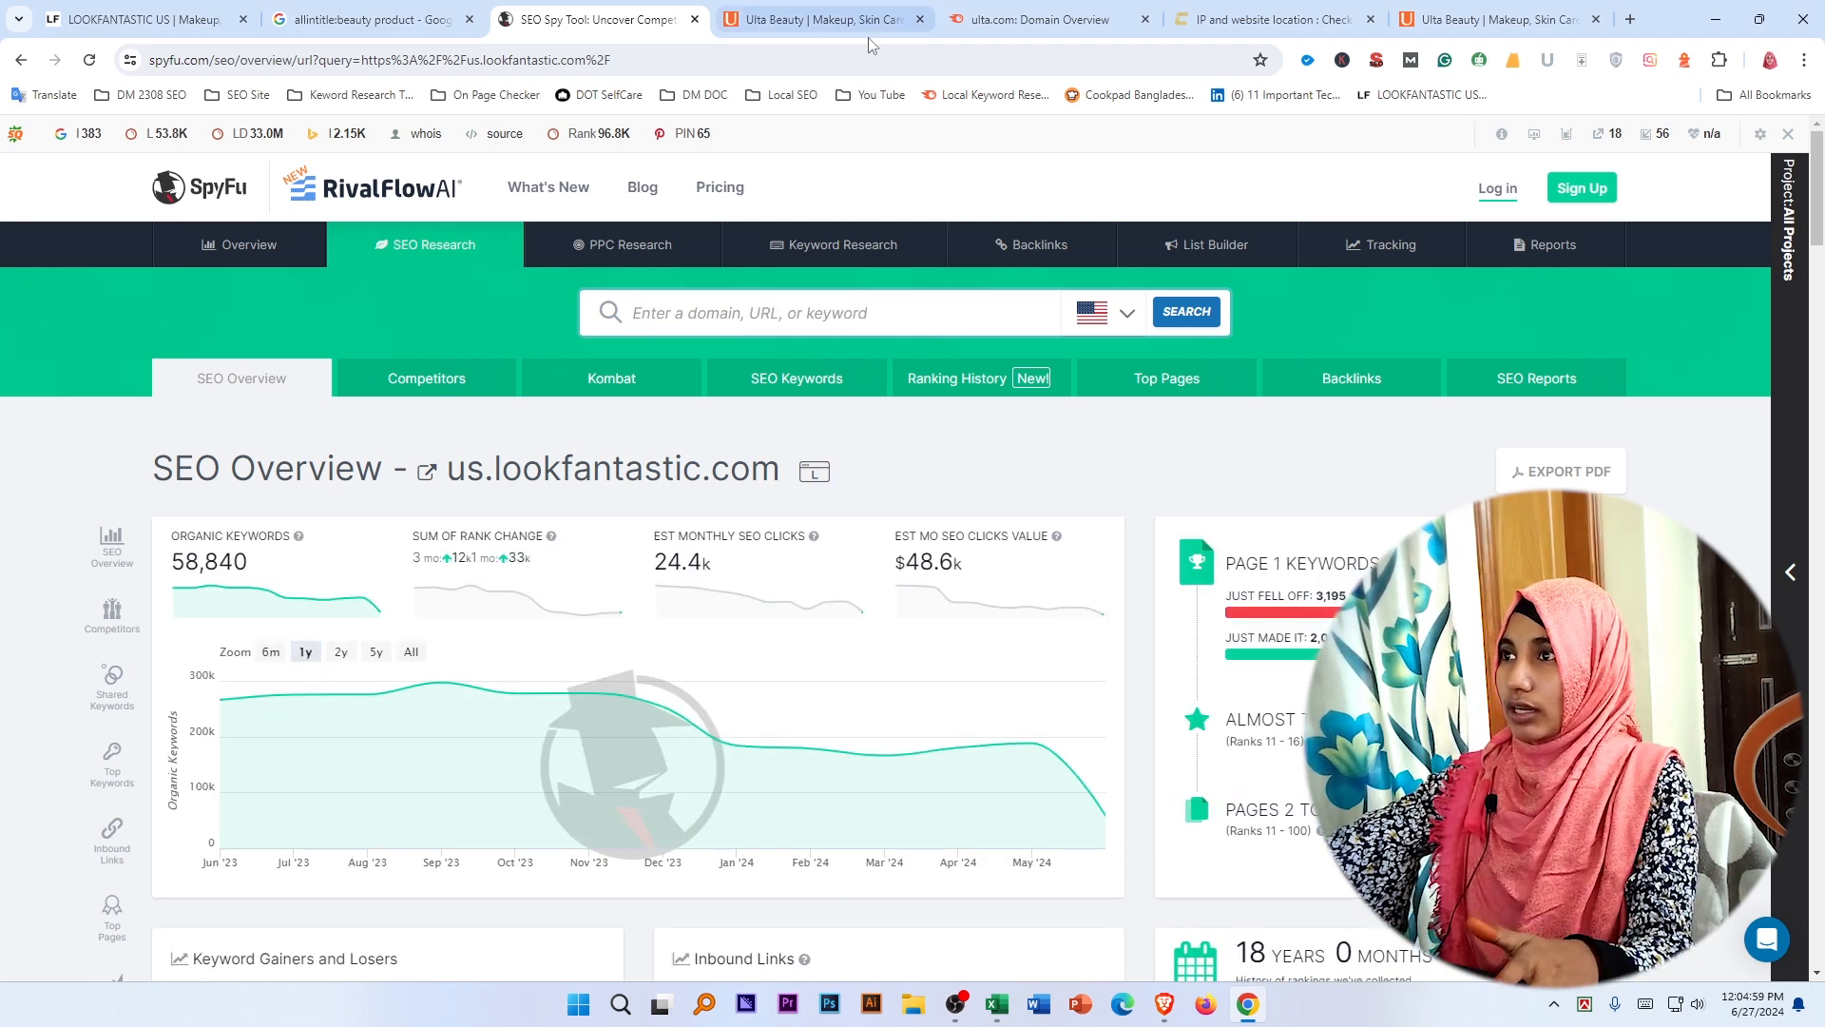
Copy the web address of the open Ulta Beauty site and paste it into SpyFu's domain search.
left_click(1405, 12)
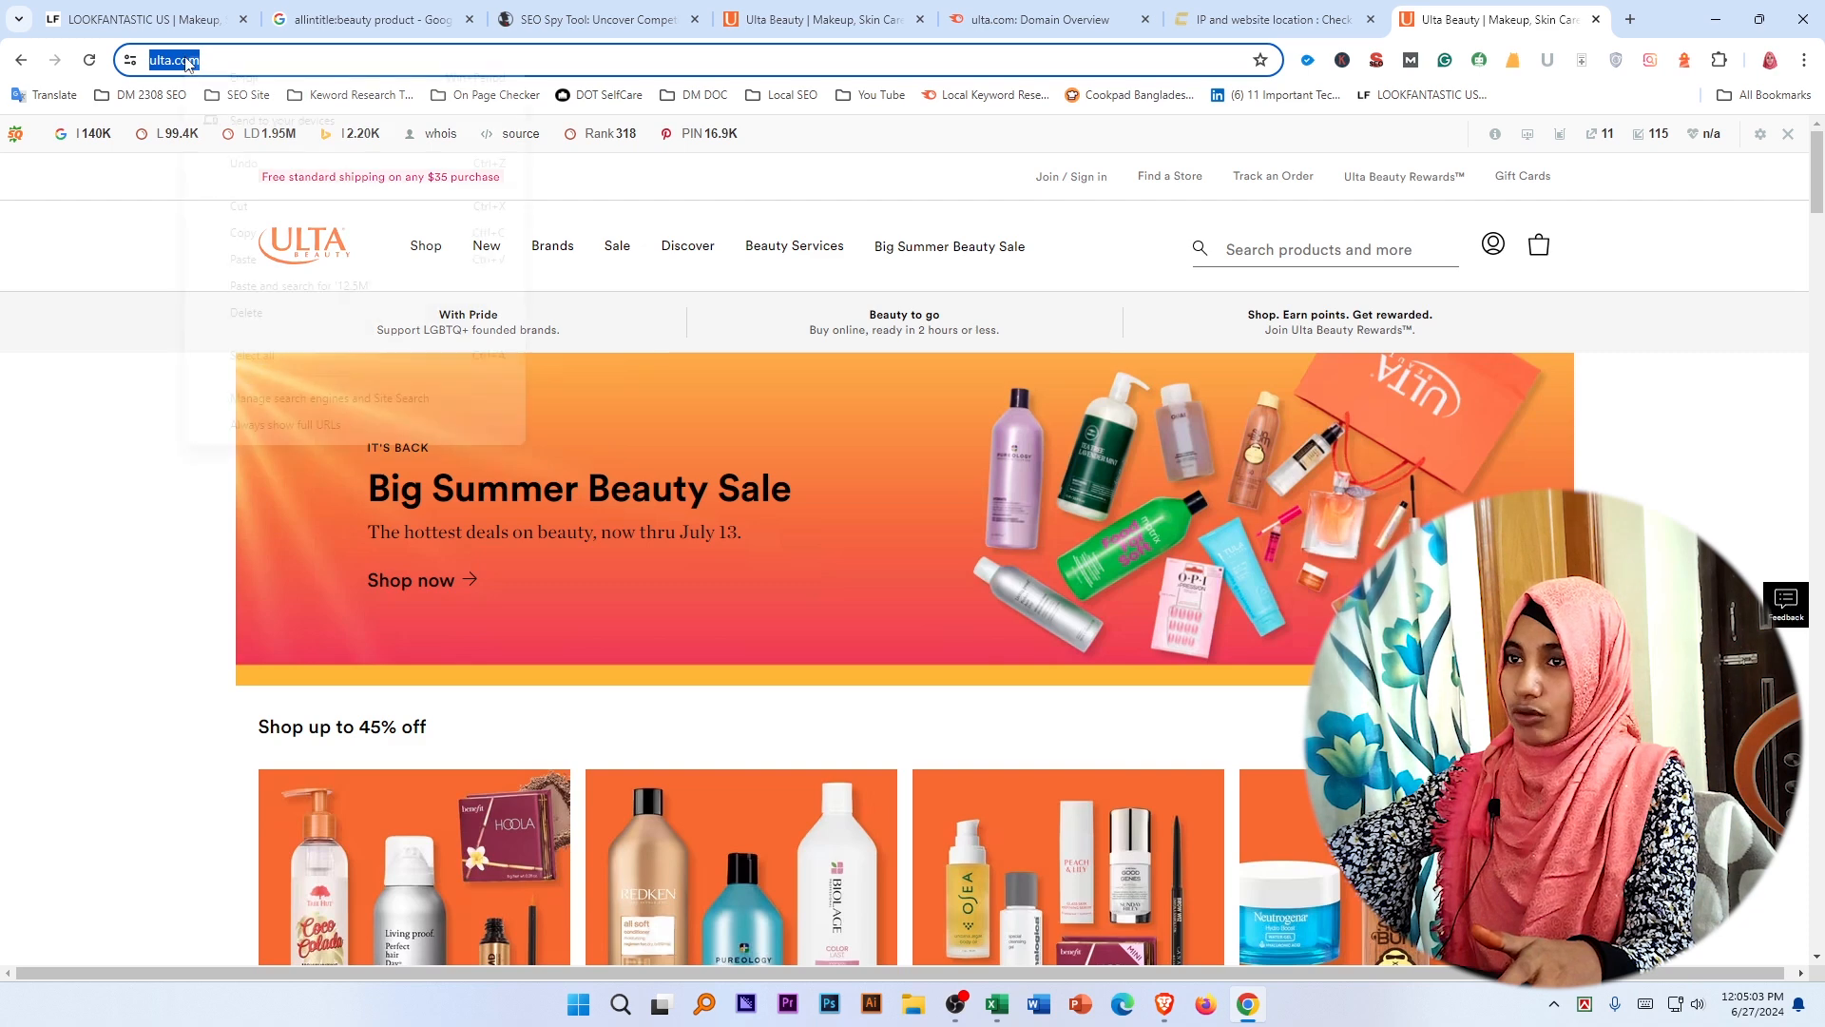
right_click(189, 76)
left_click(242, 228)
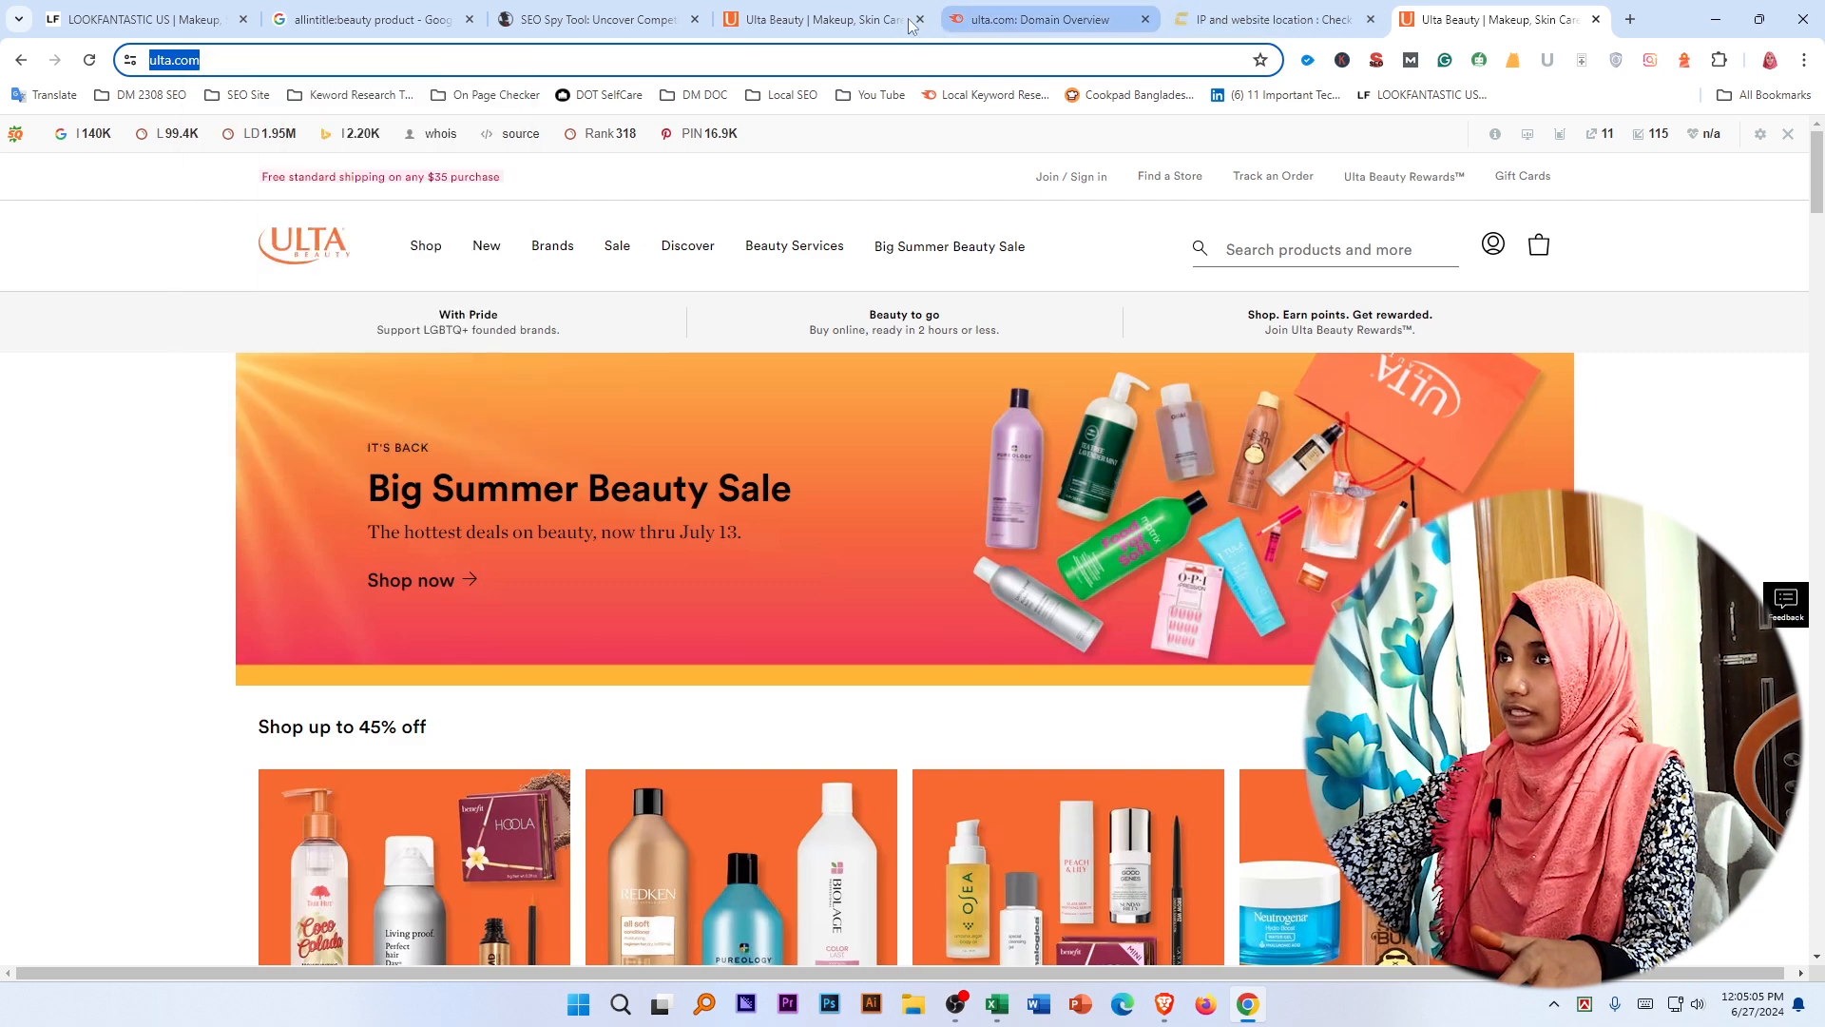
left_click(594, 19)
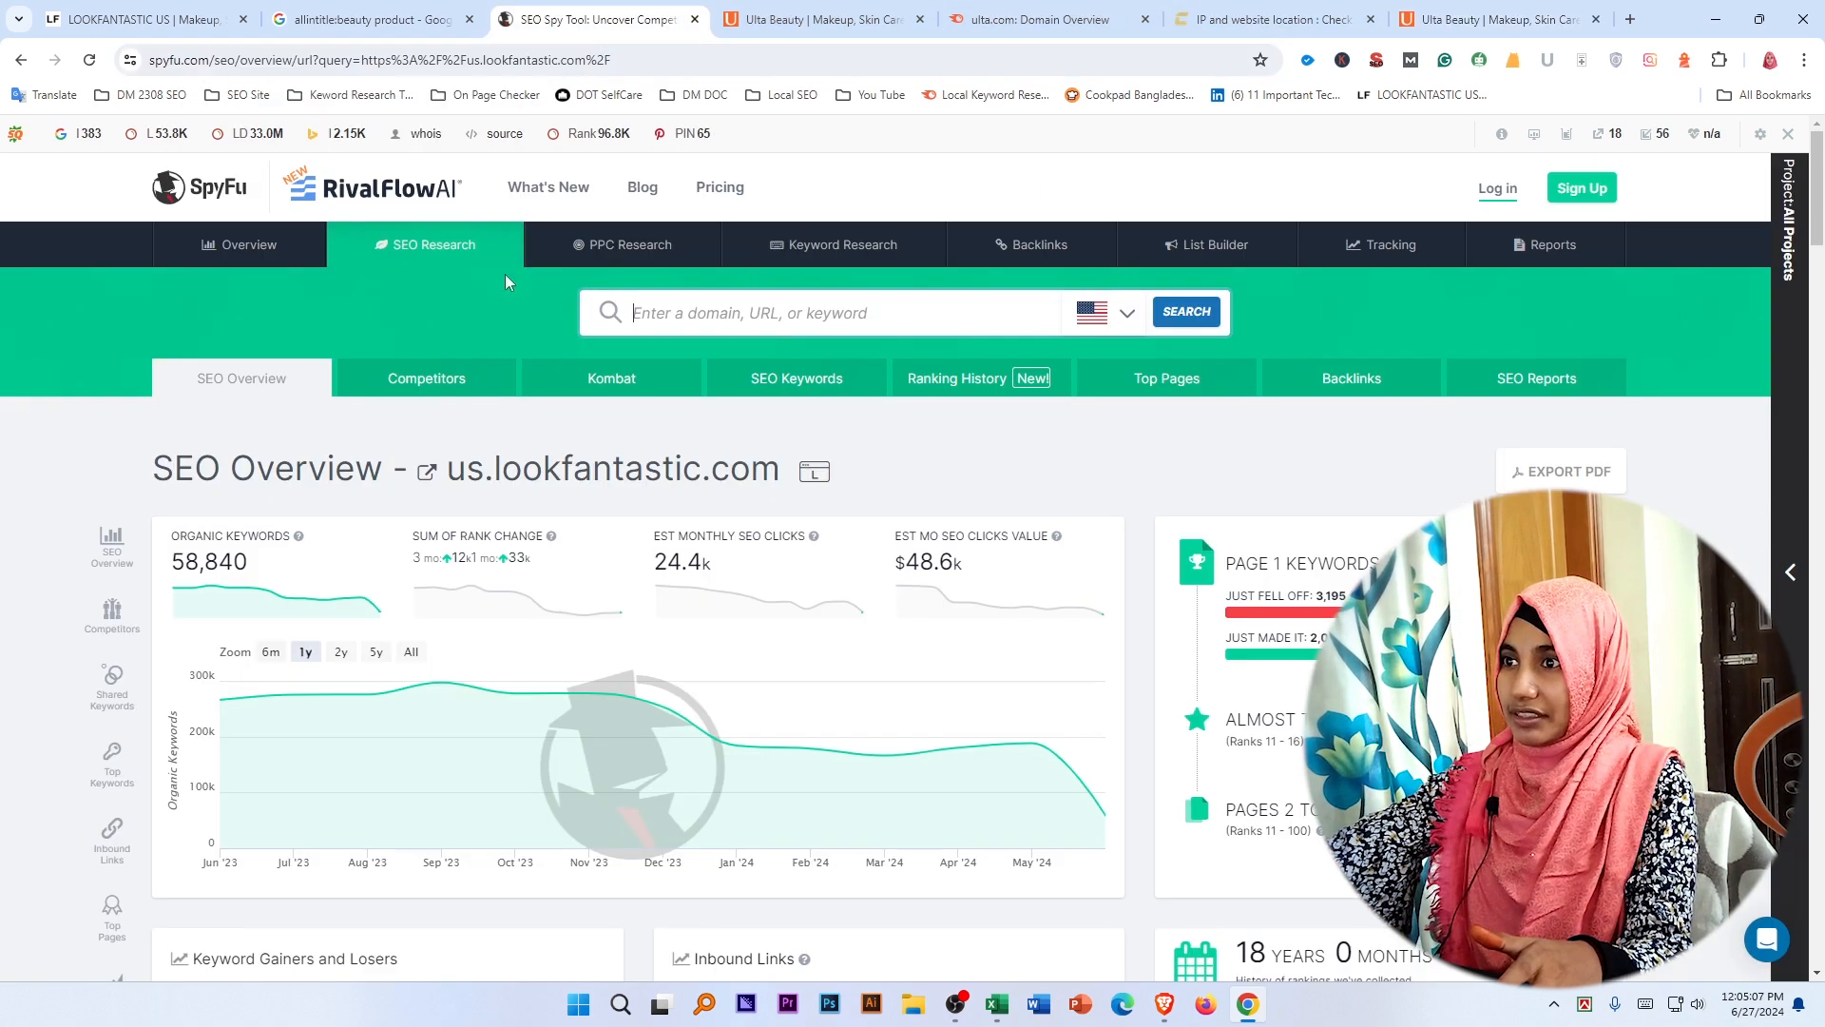
right_click(644, 311)
left_click(700, 496)
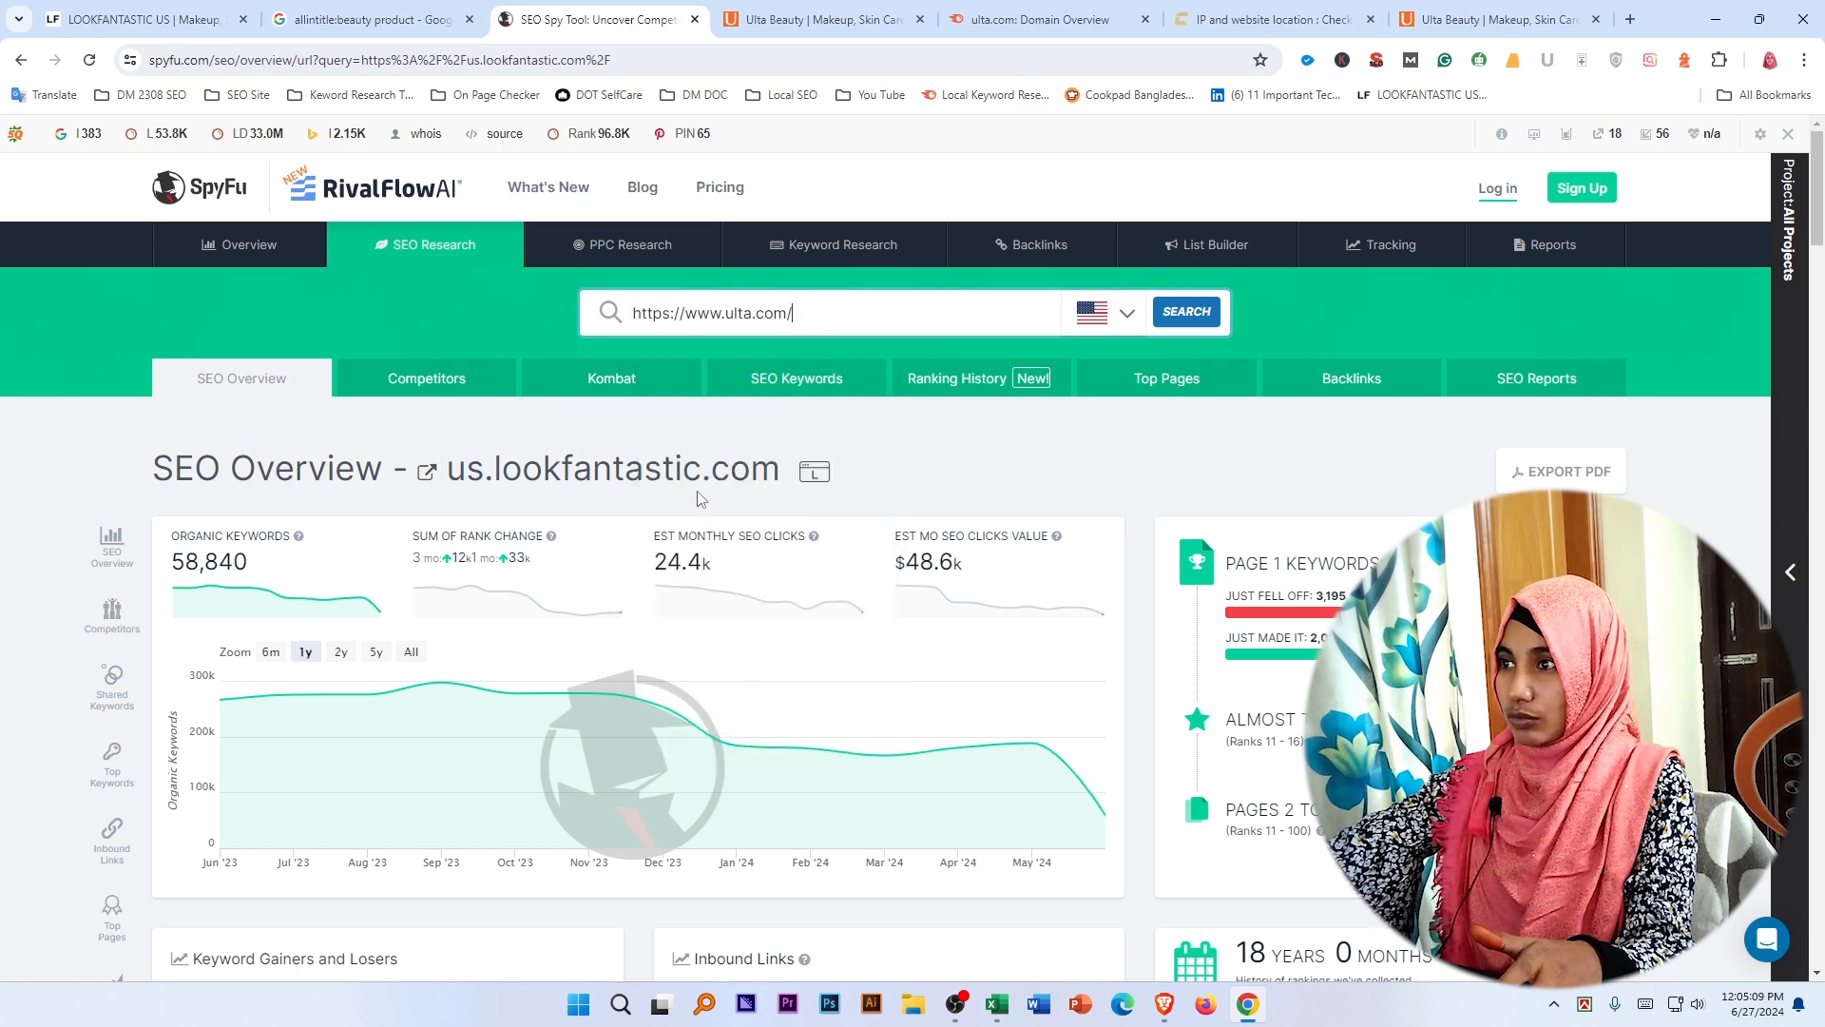
left_click(1126, 313)
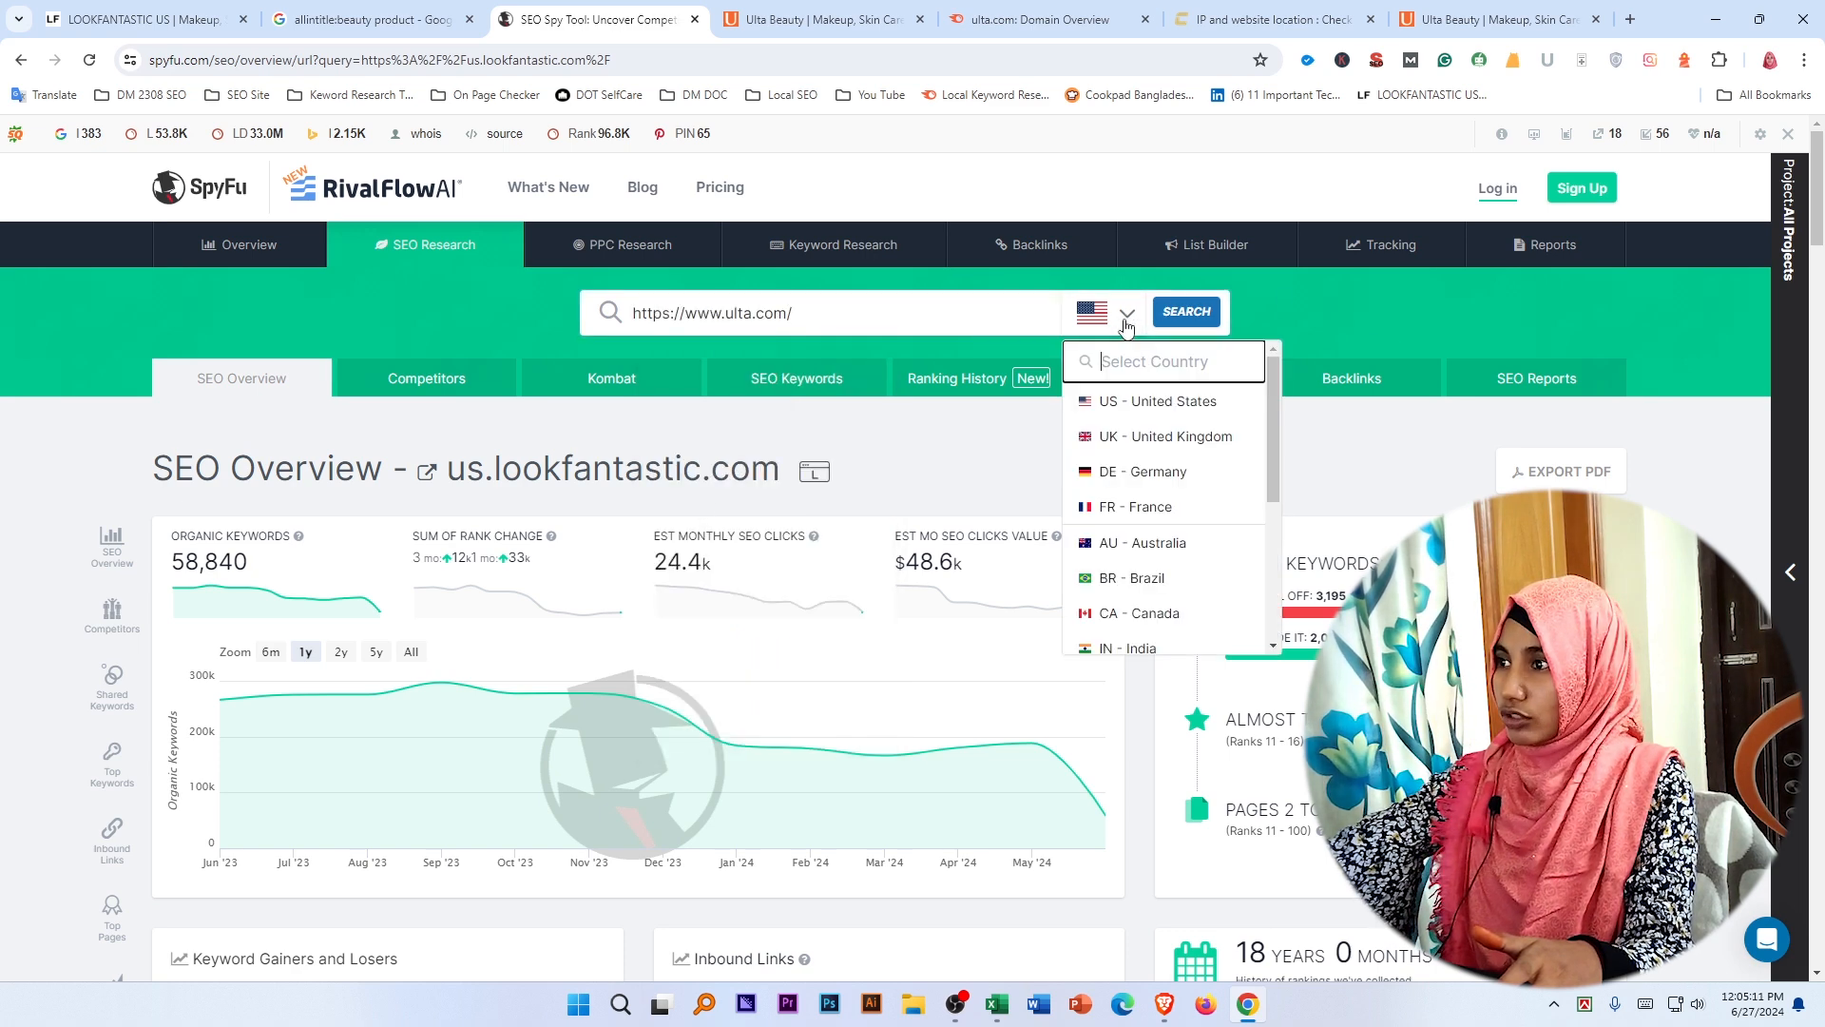
left_click(1111, 406)
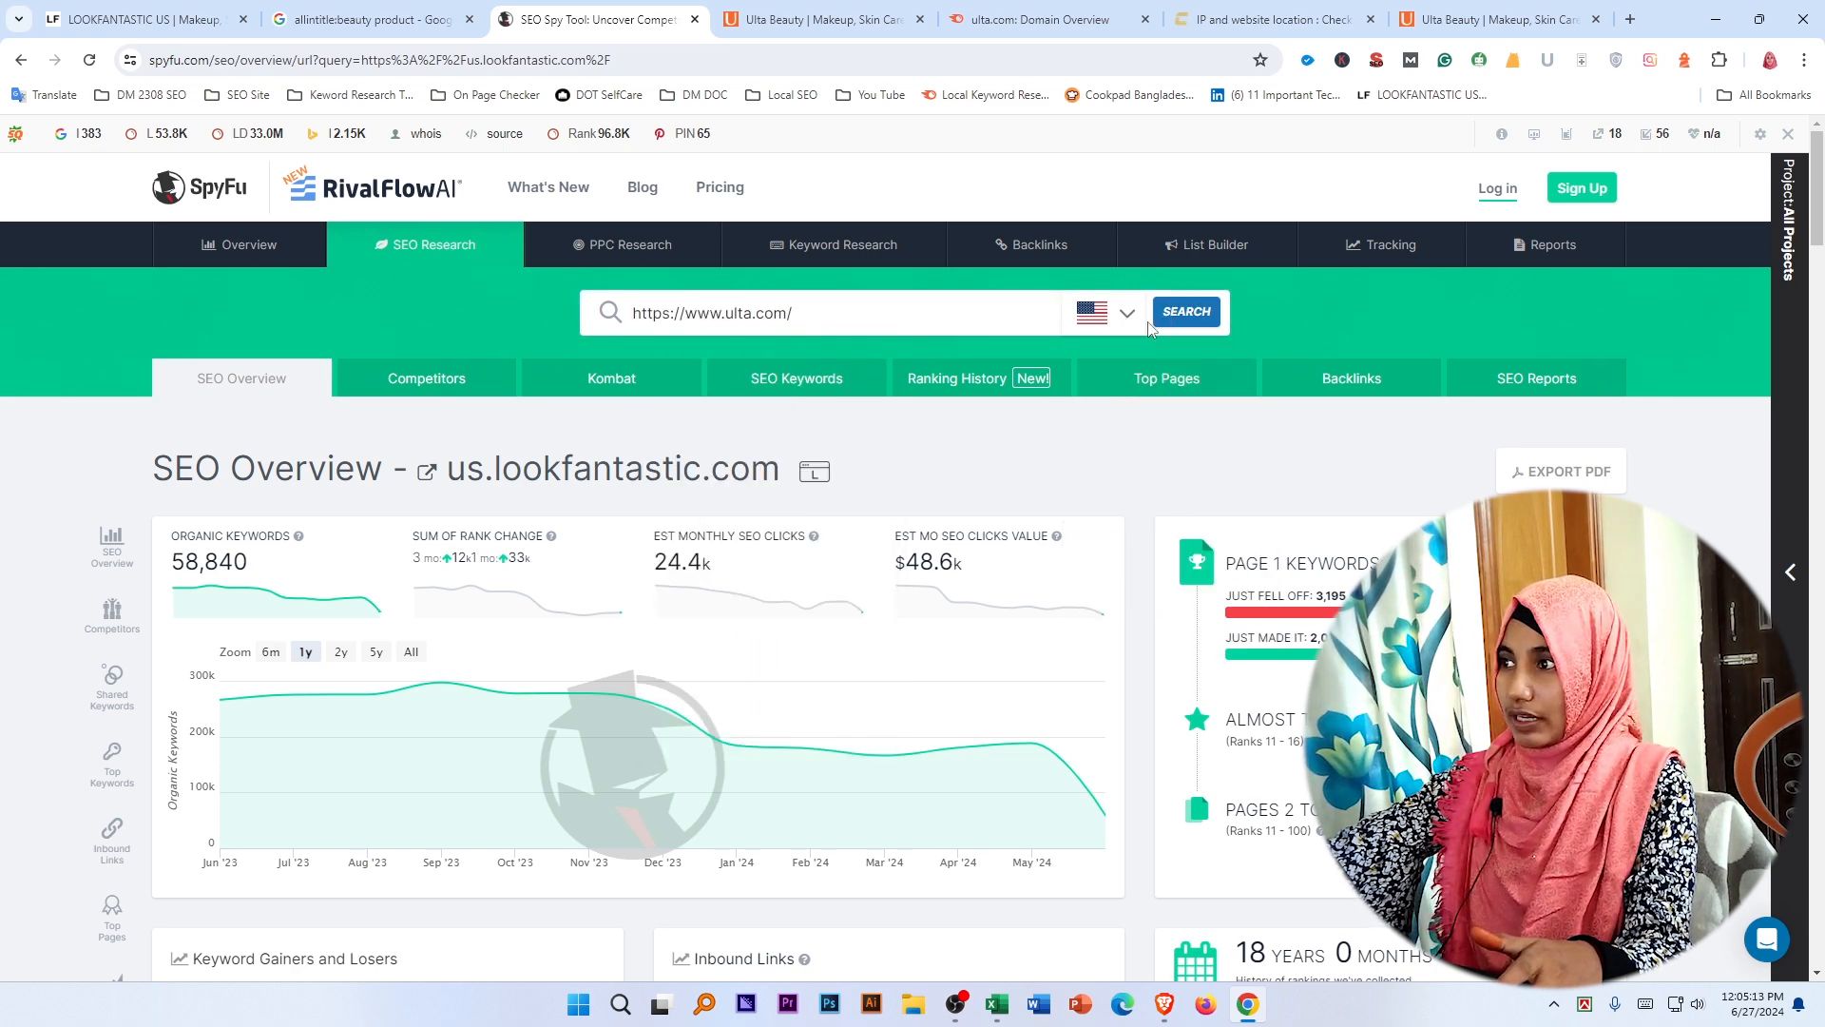
left_click(1148, 320)
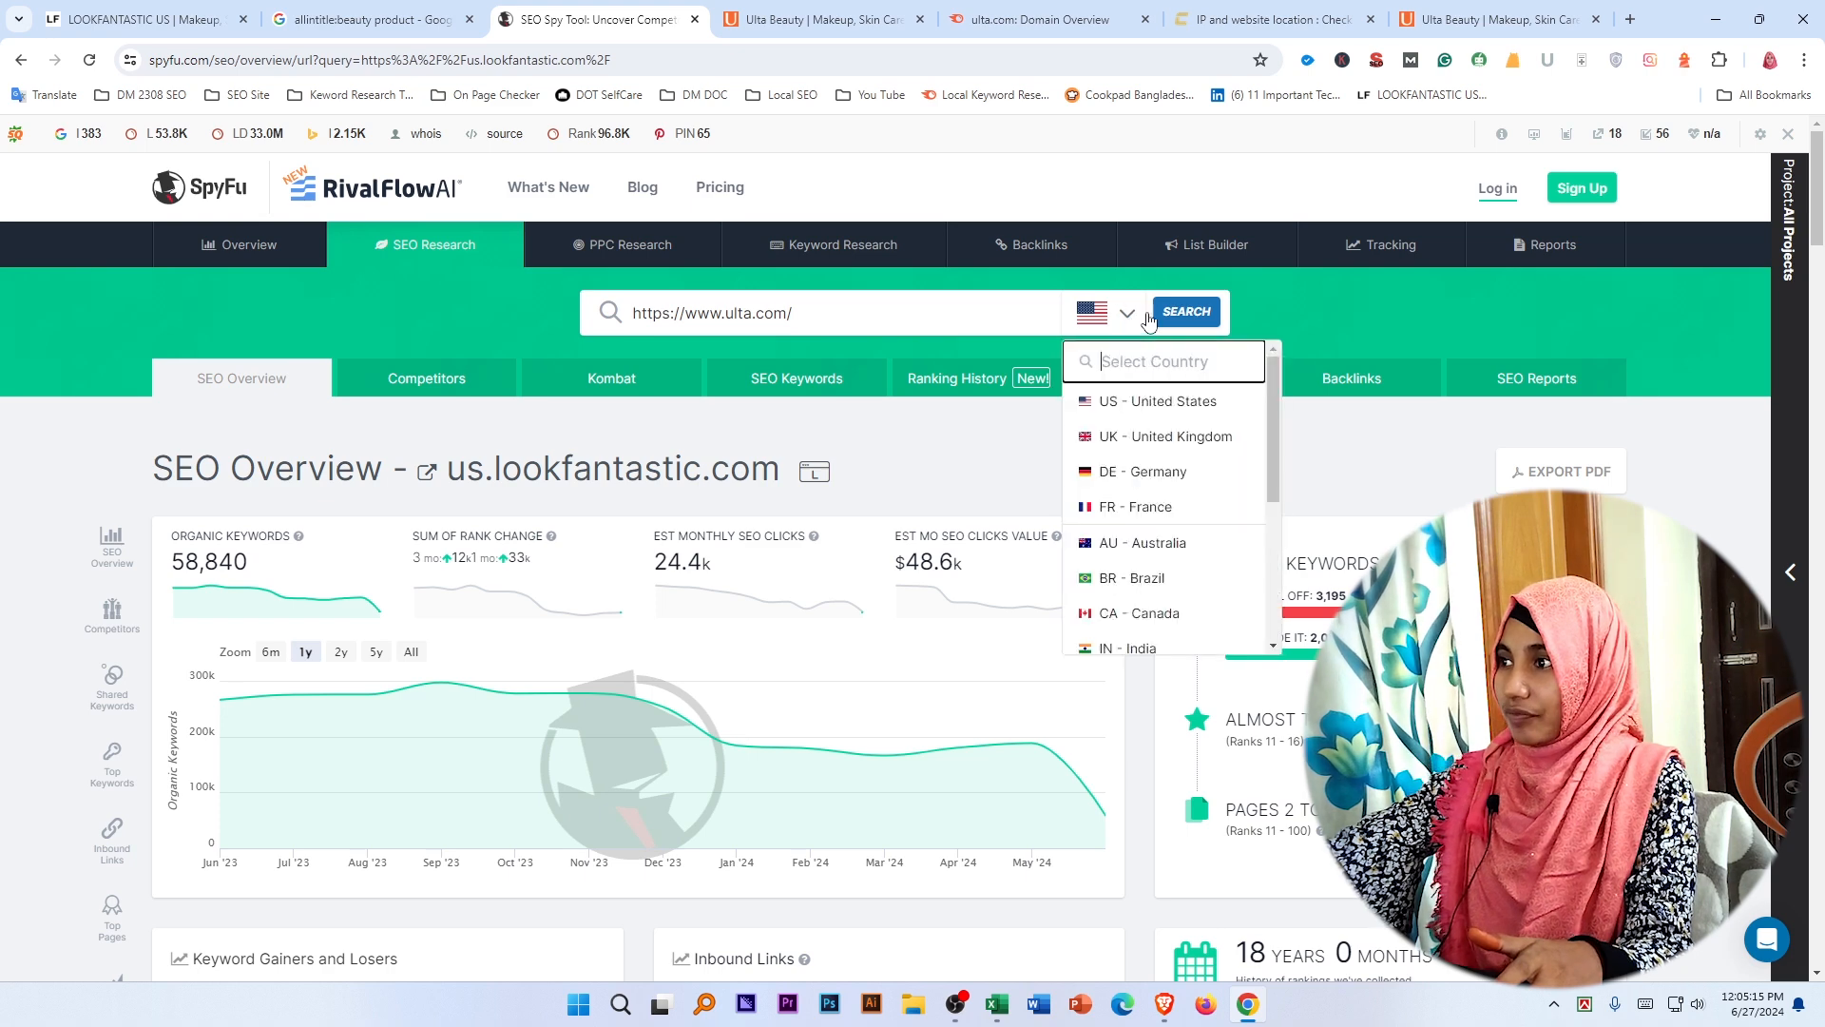
left_click(1188, 312)
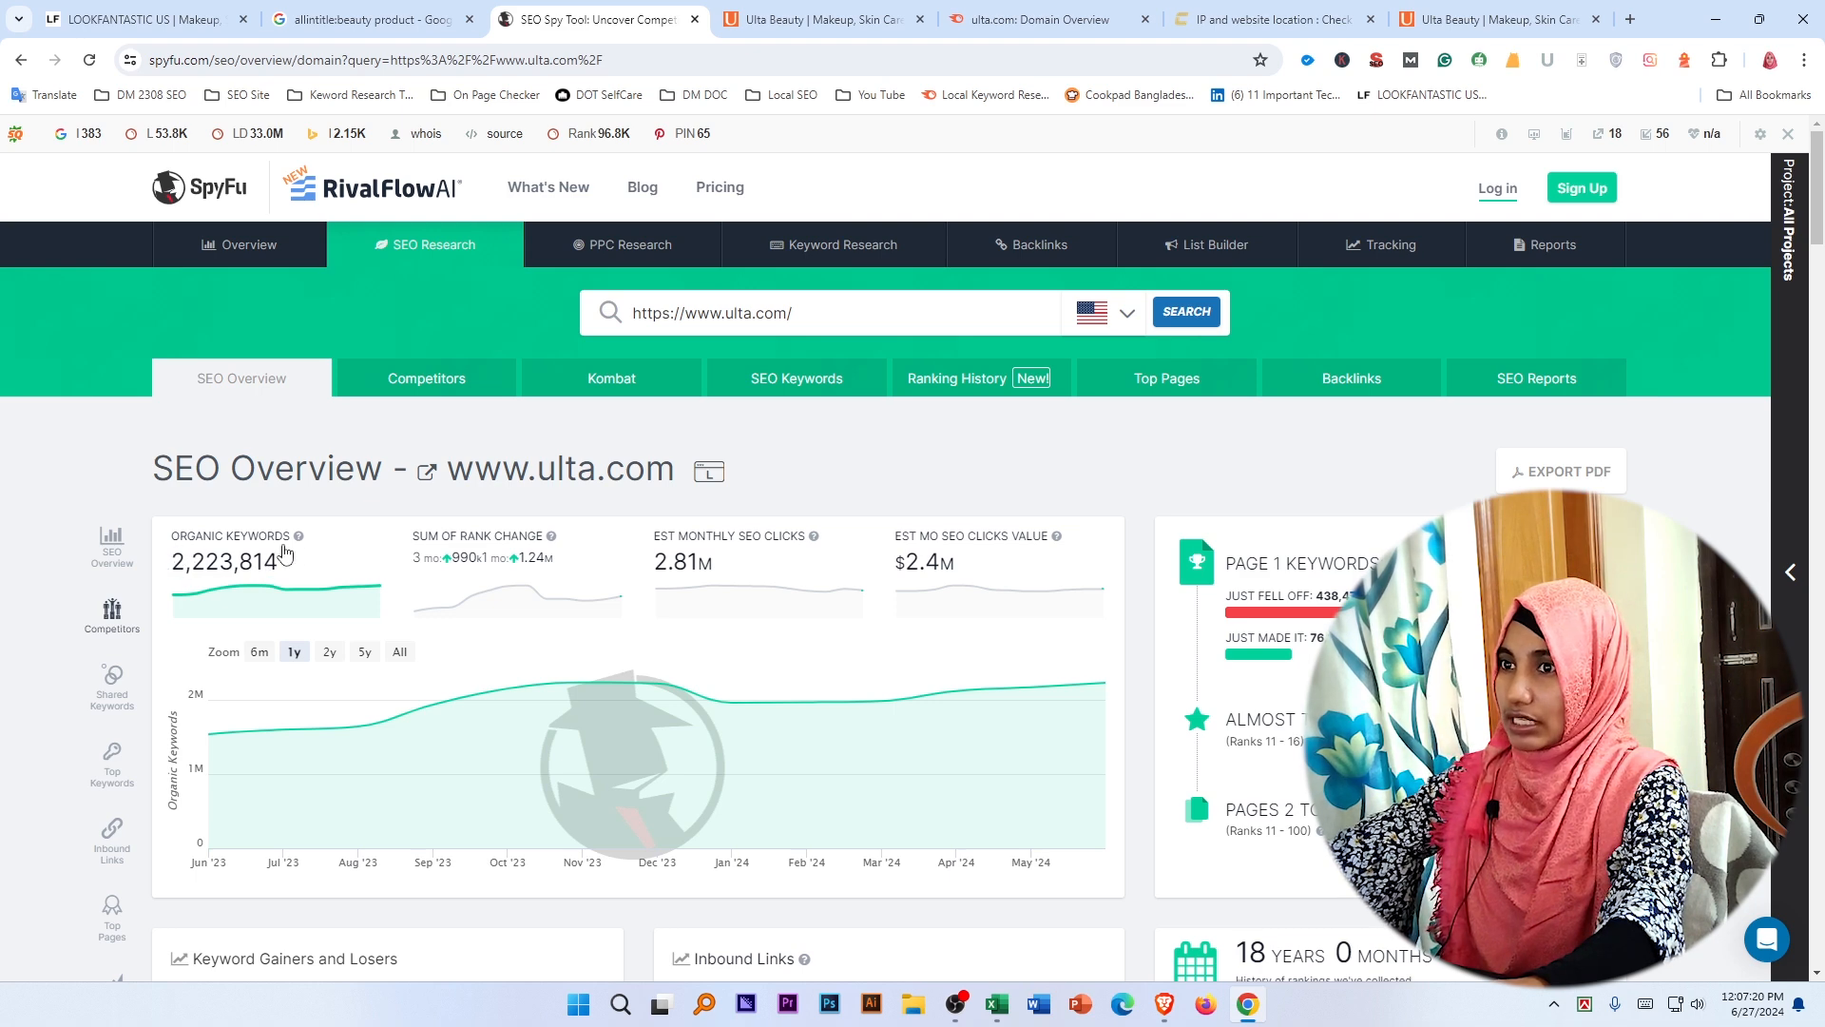
Look through SpyFu's organic competitors, SEO keywords and backlinks reports for ulta.com.
left_click(415, 384)
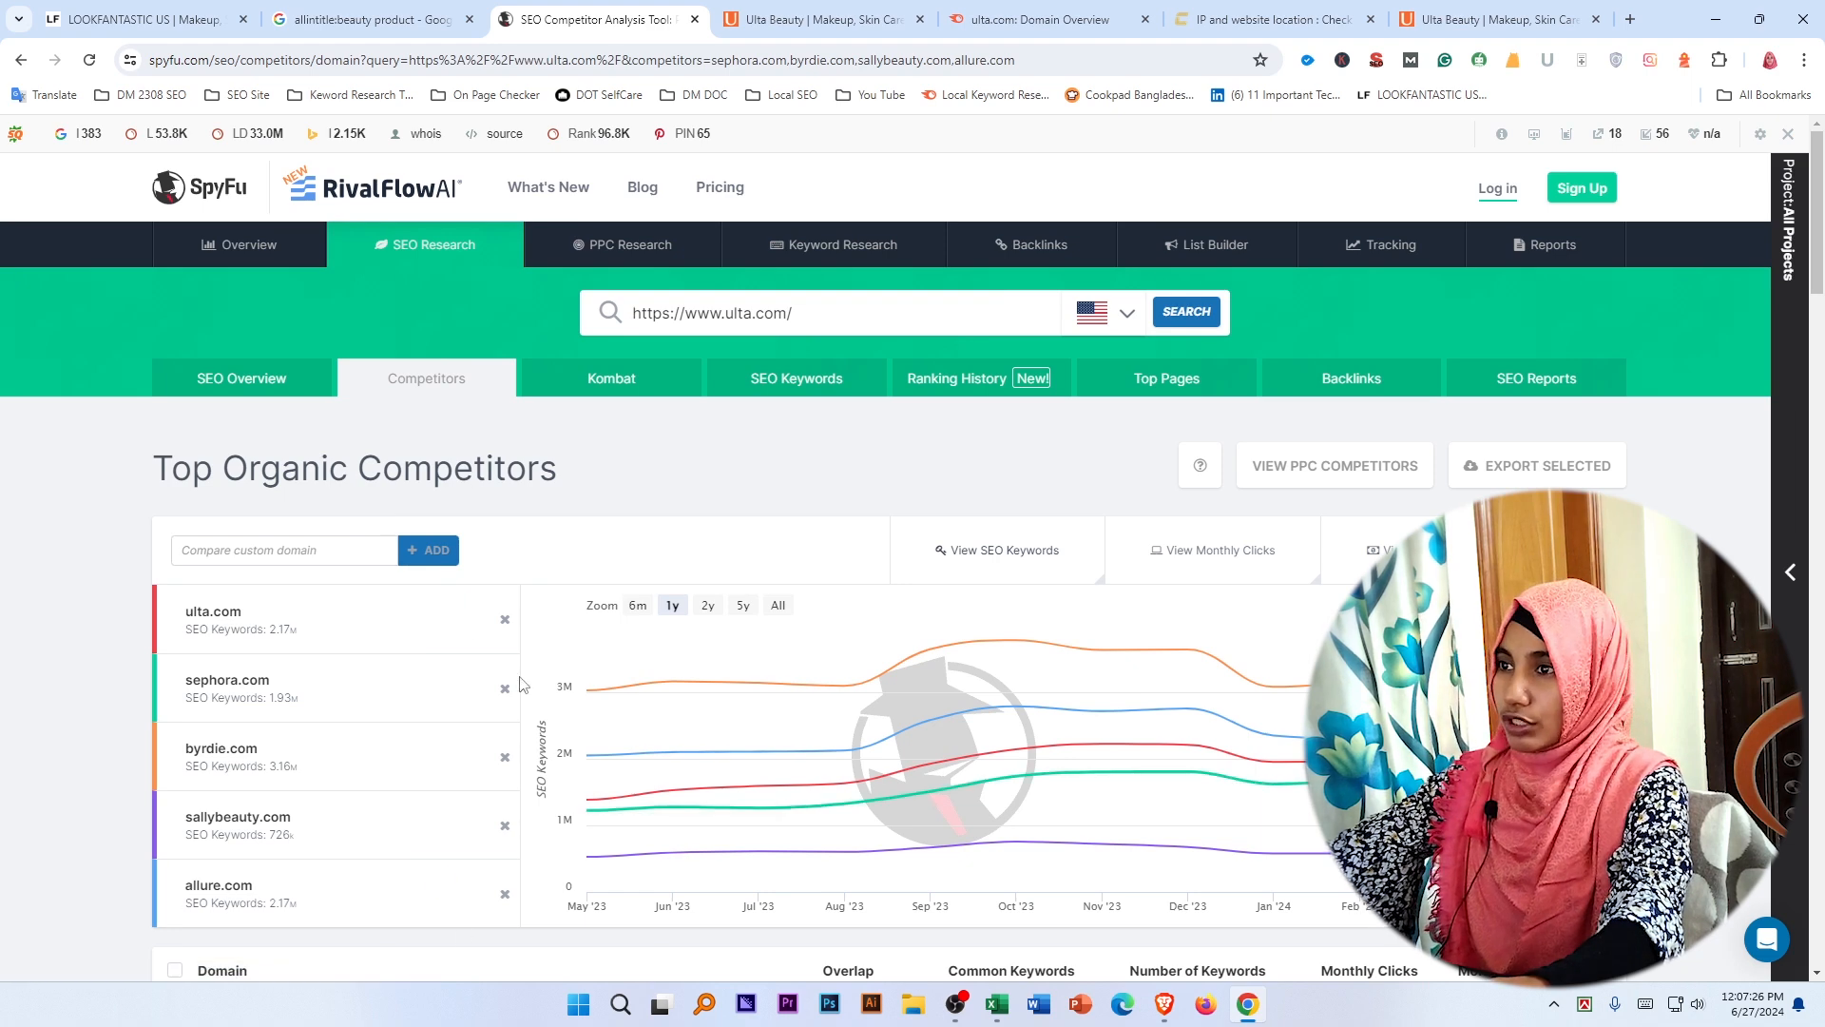
left_click(825, 381)
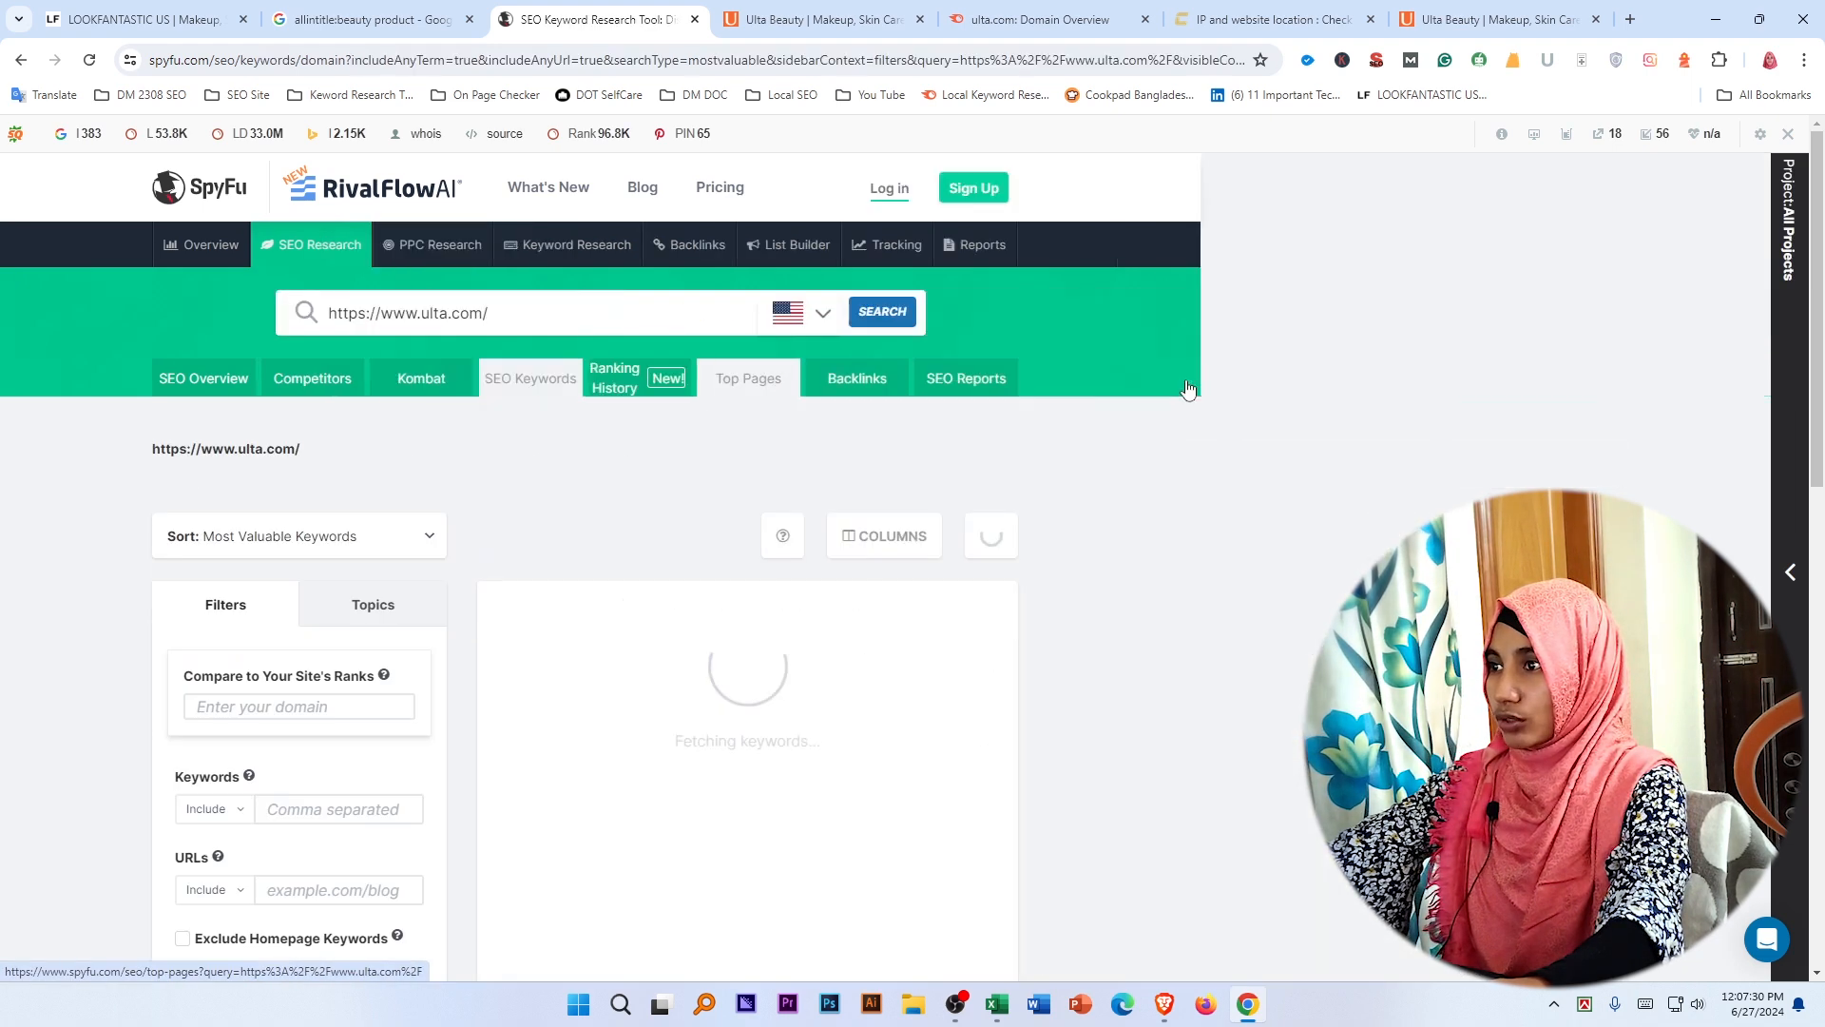
left_click(1361, 384)
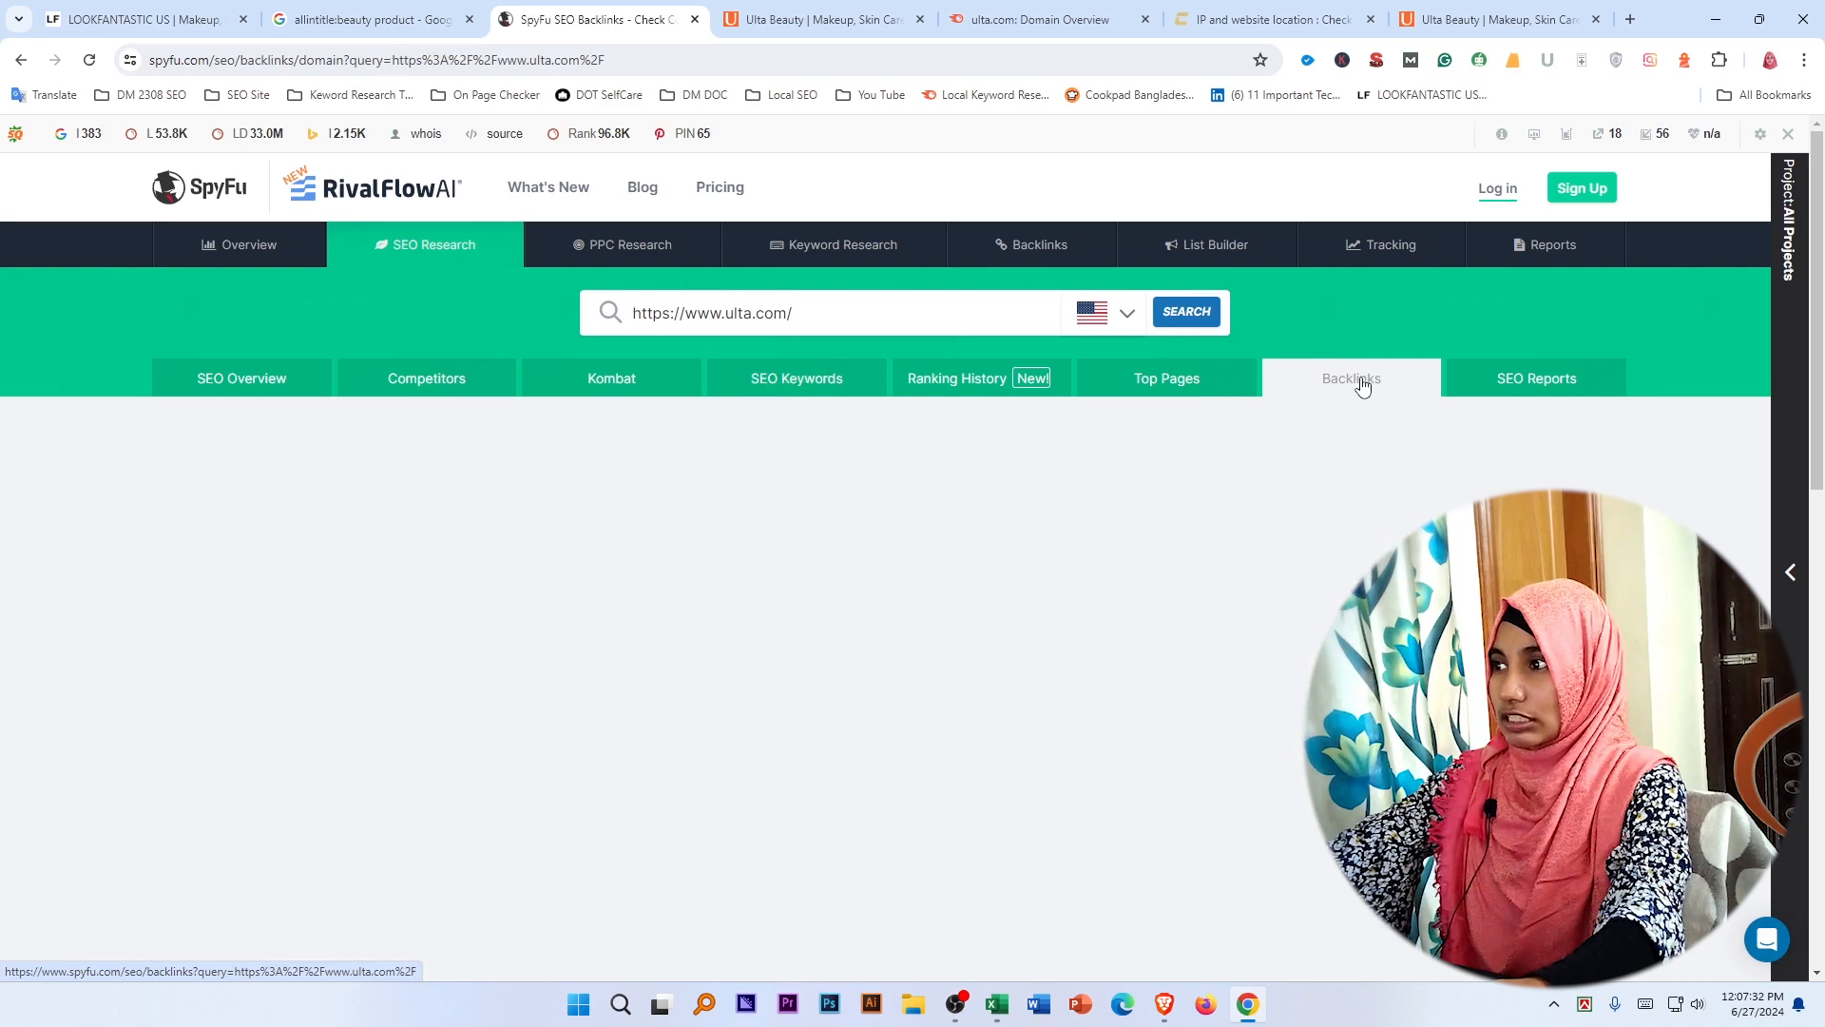
scroll(497, 639, "down", 3)
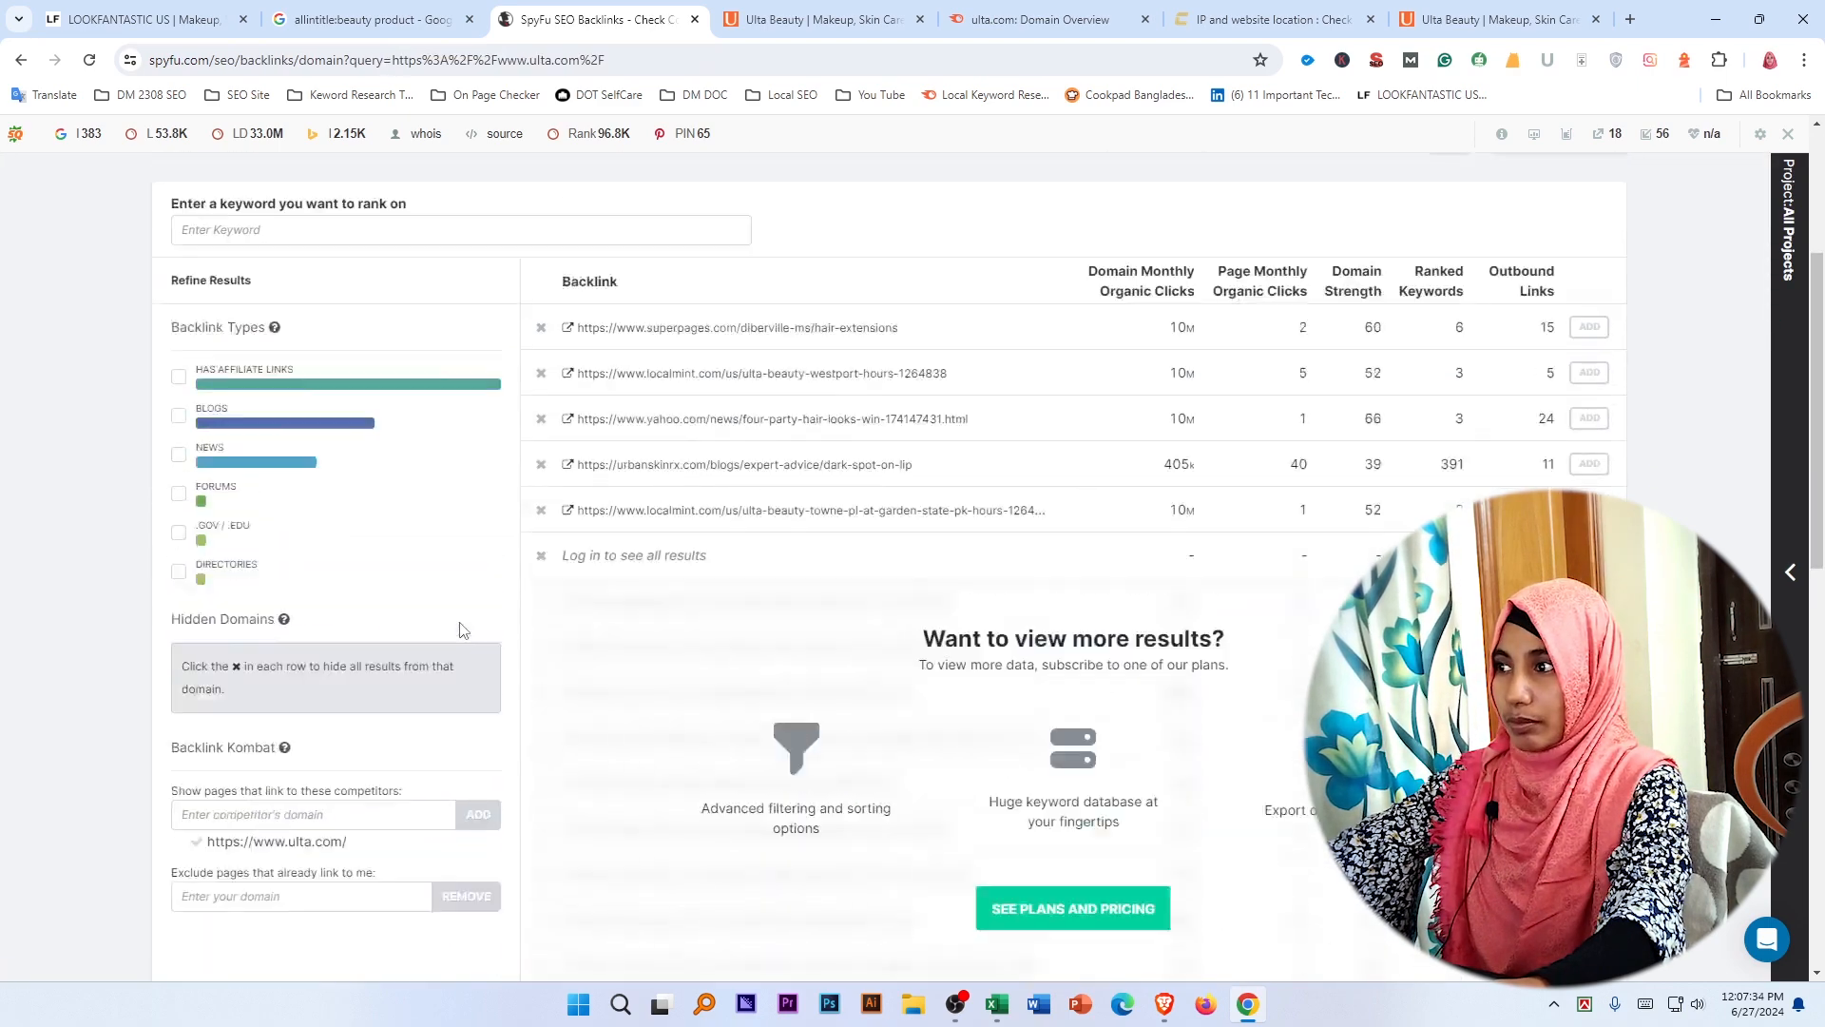
scroll(463, 630, "up", 3)
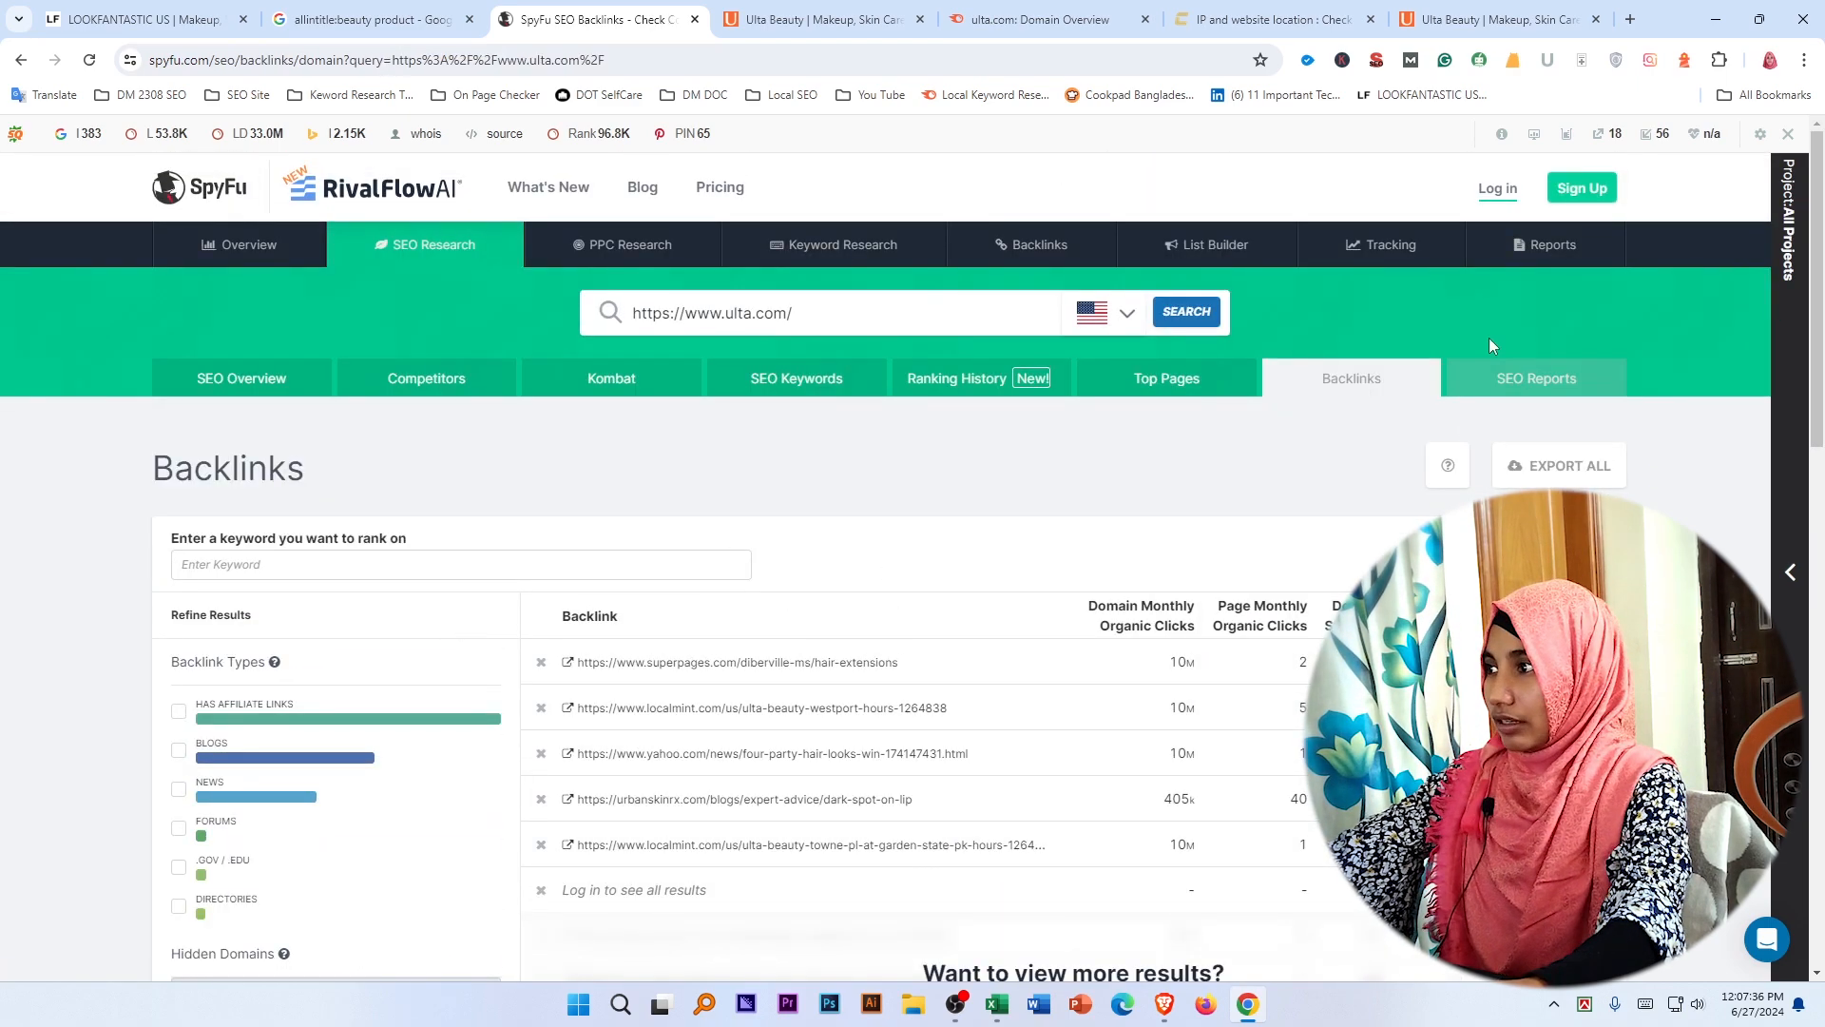
scroll(1188, 510, "down", 9)
scroll(1559, 323, "up", 5)
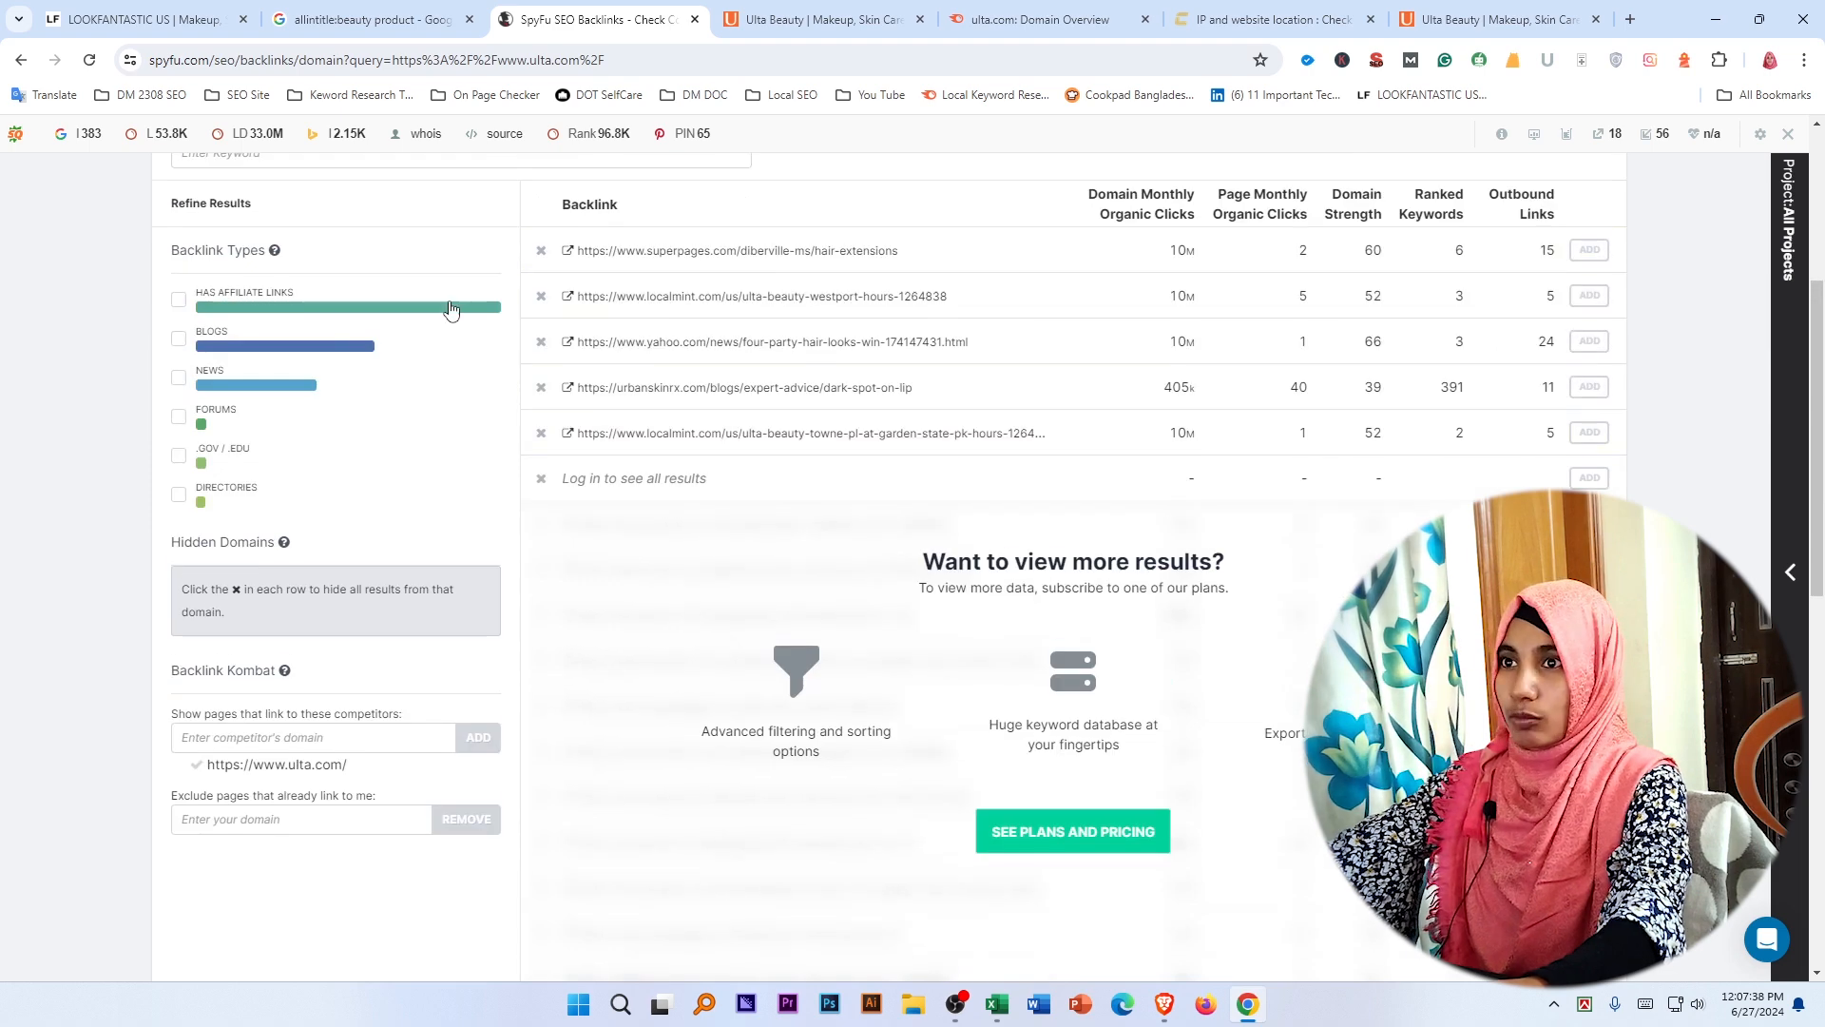
scroll(446, 313, "up", 5)
Return to ulta.com's SEO Overview in SpyFu and examine its inbound links, top pages, ranking history and shared organic keywords.
left_click(242, 380)
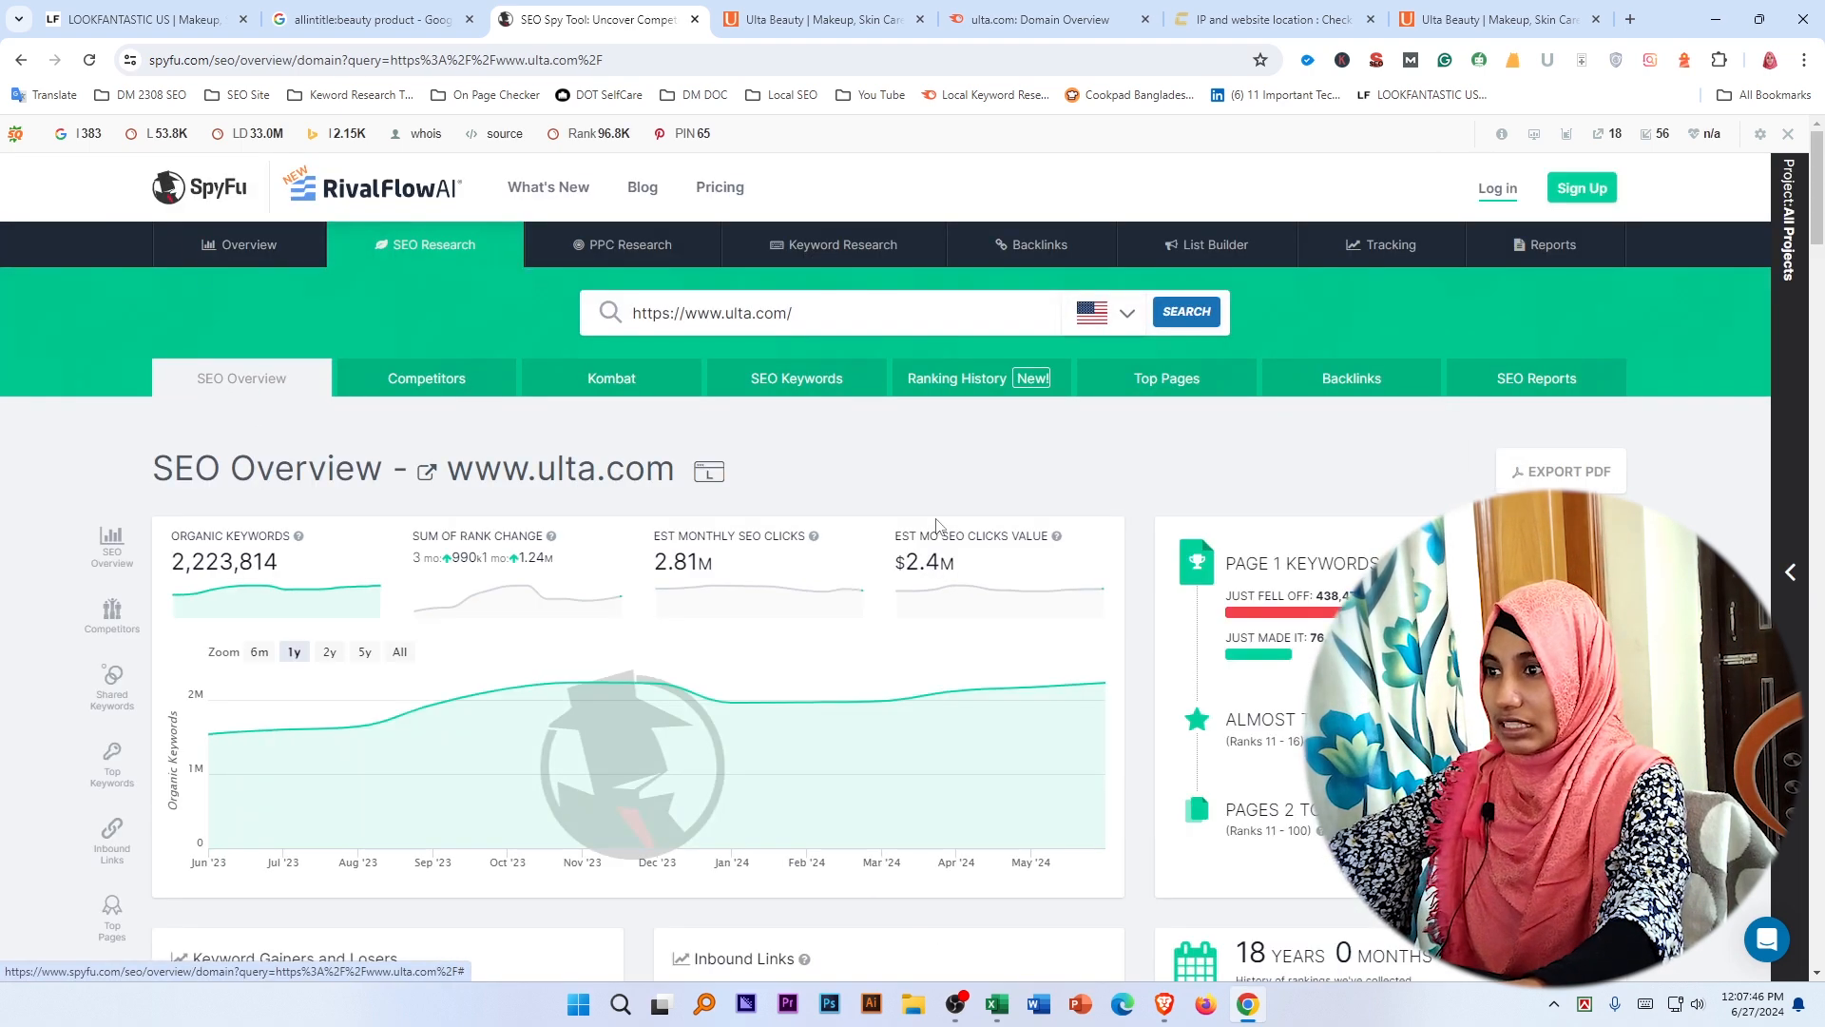
scroll(335, 571, "down", 4)
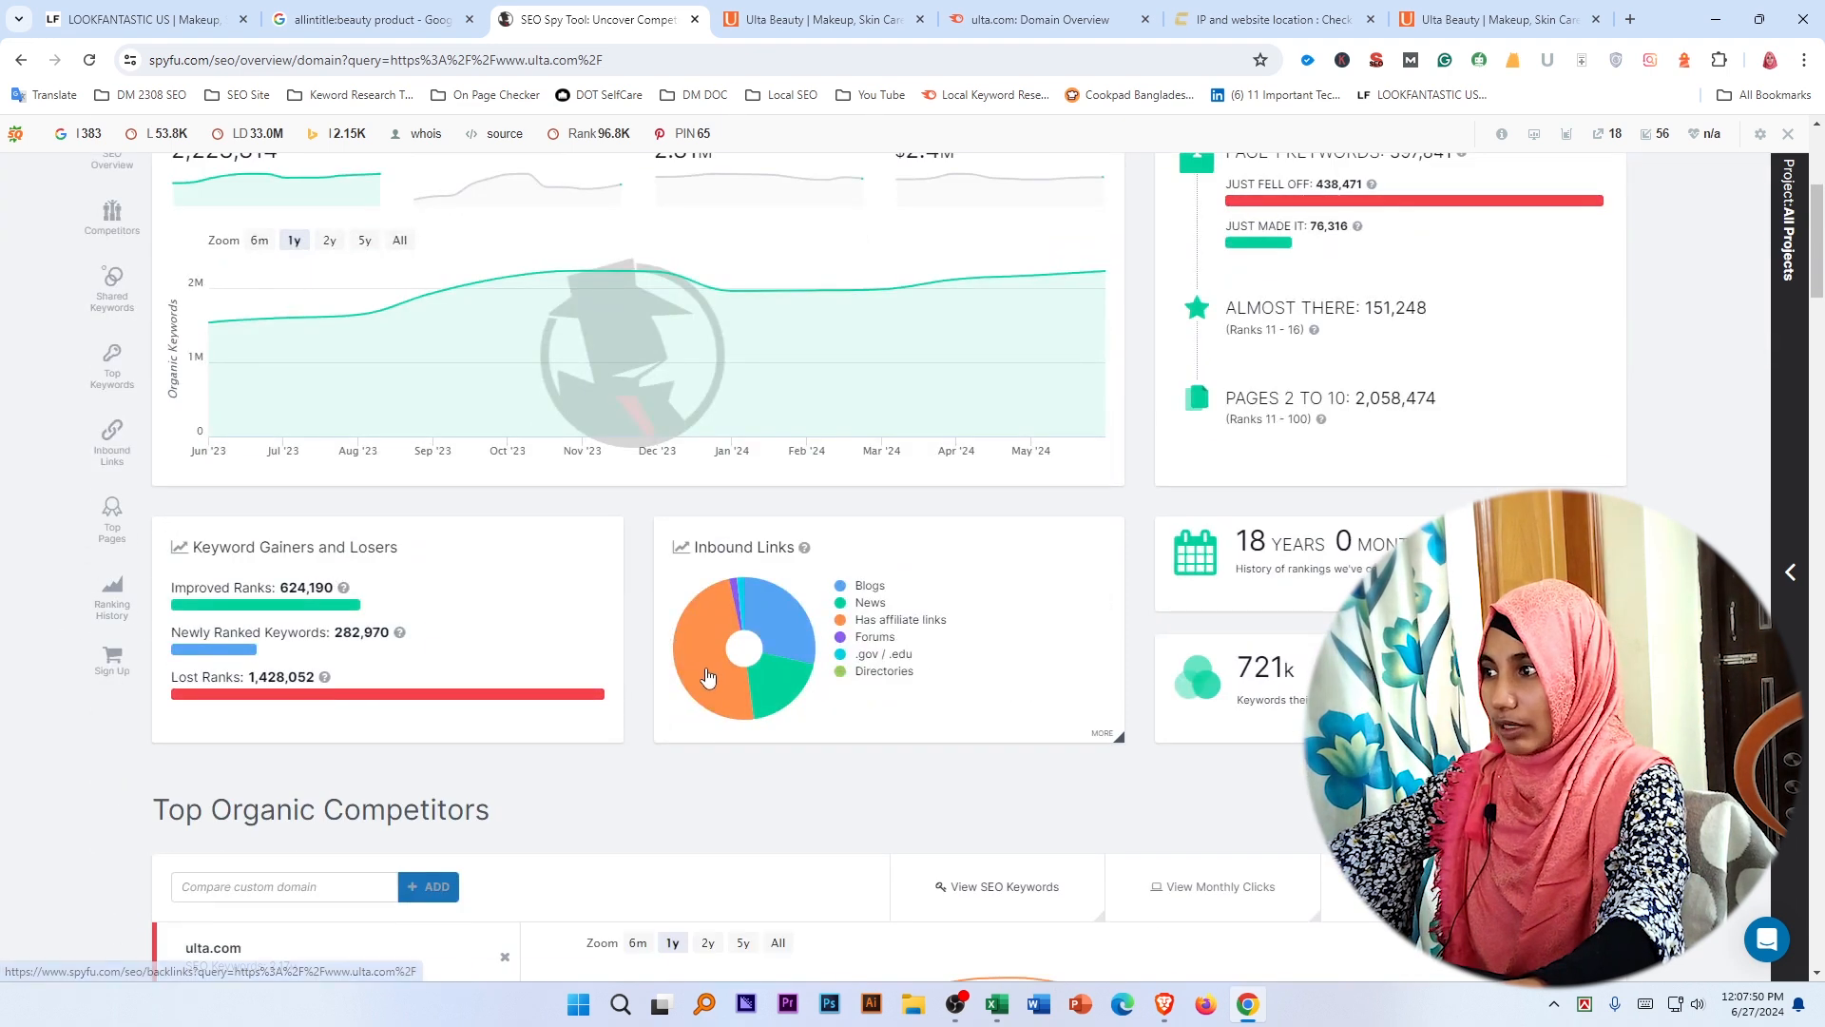
left_click(855, 626)
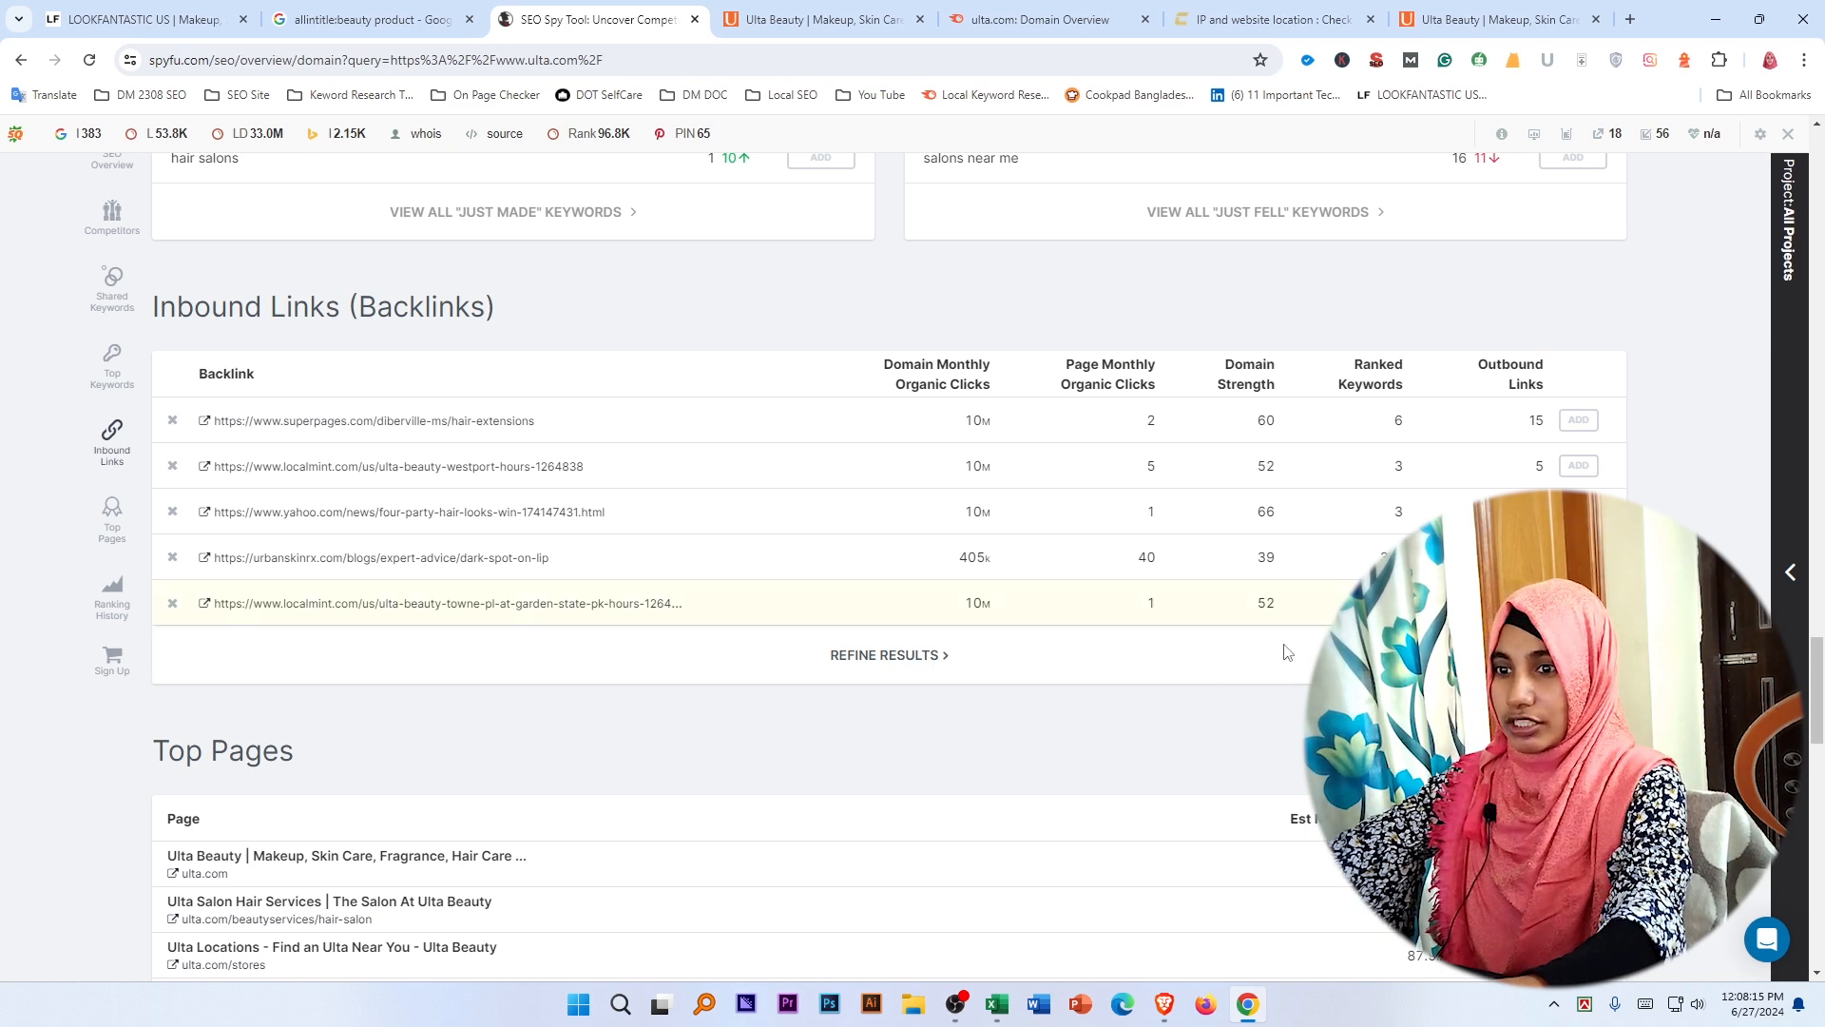
scroll(418, 432, "down", 4)
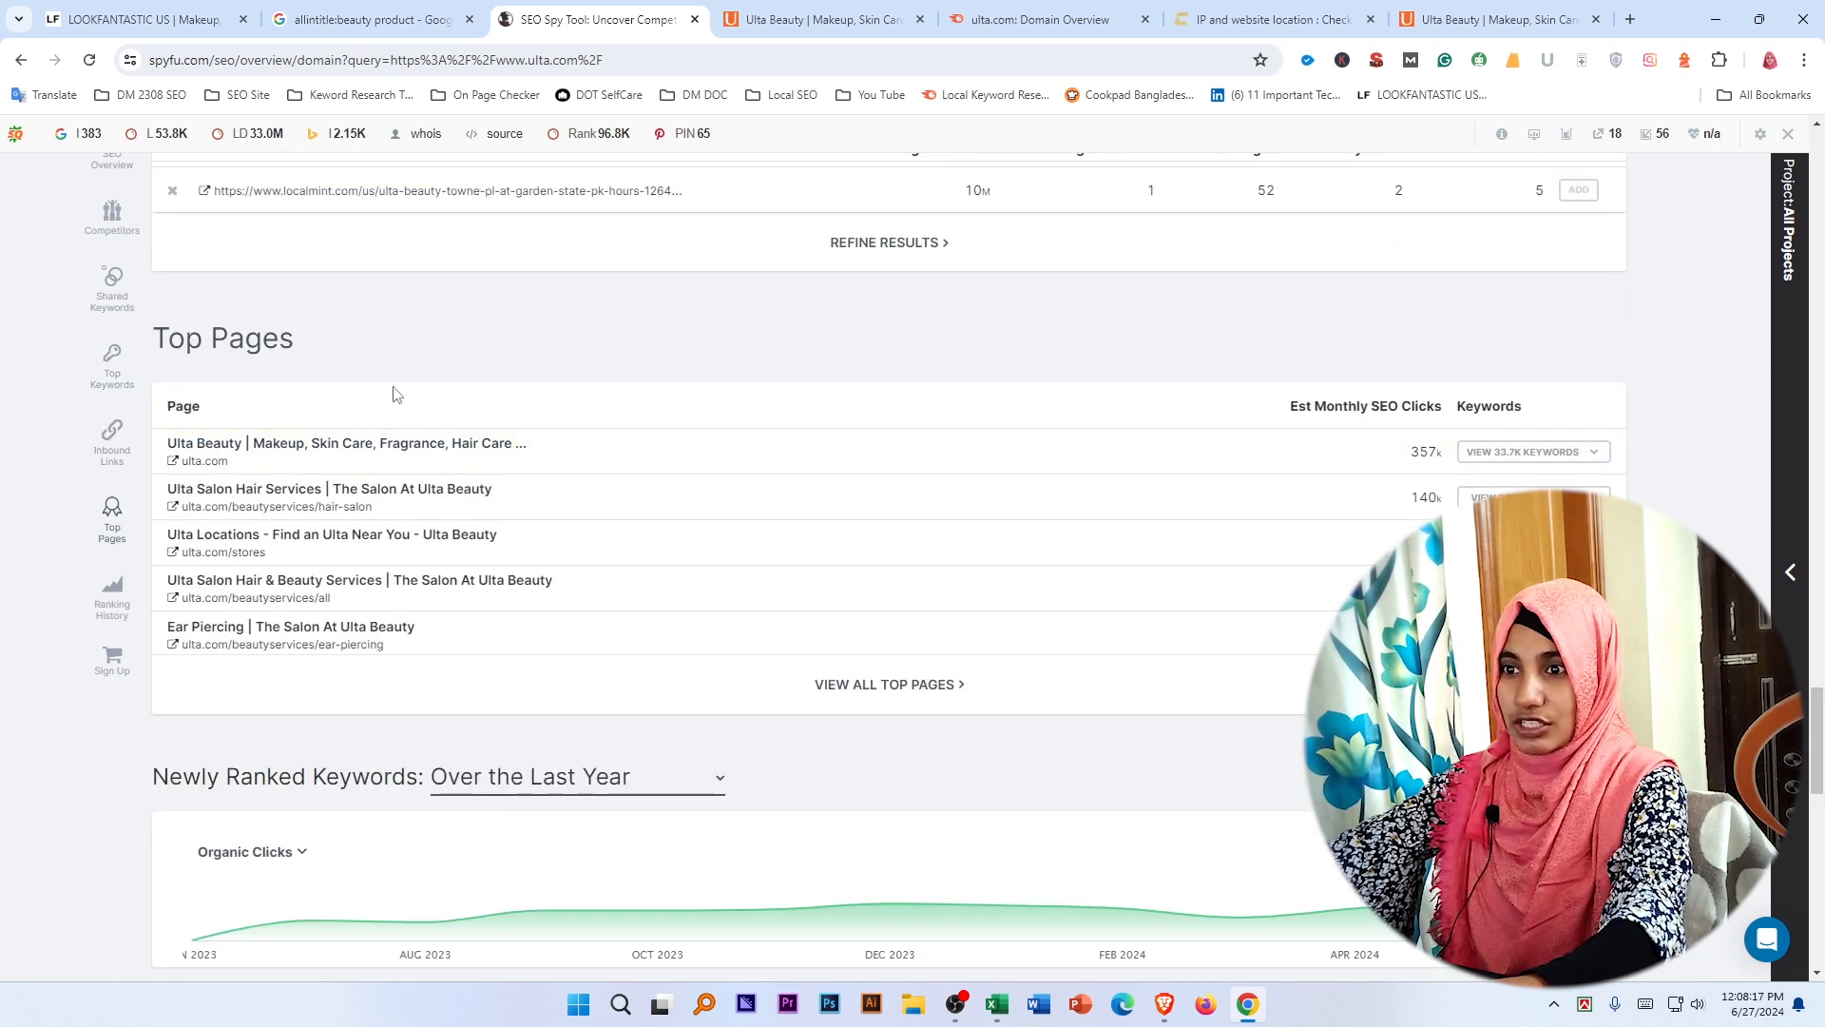
scroll(394, 394, "down", 4)
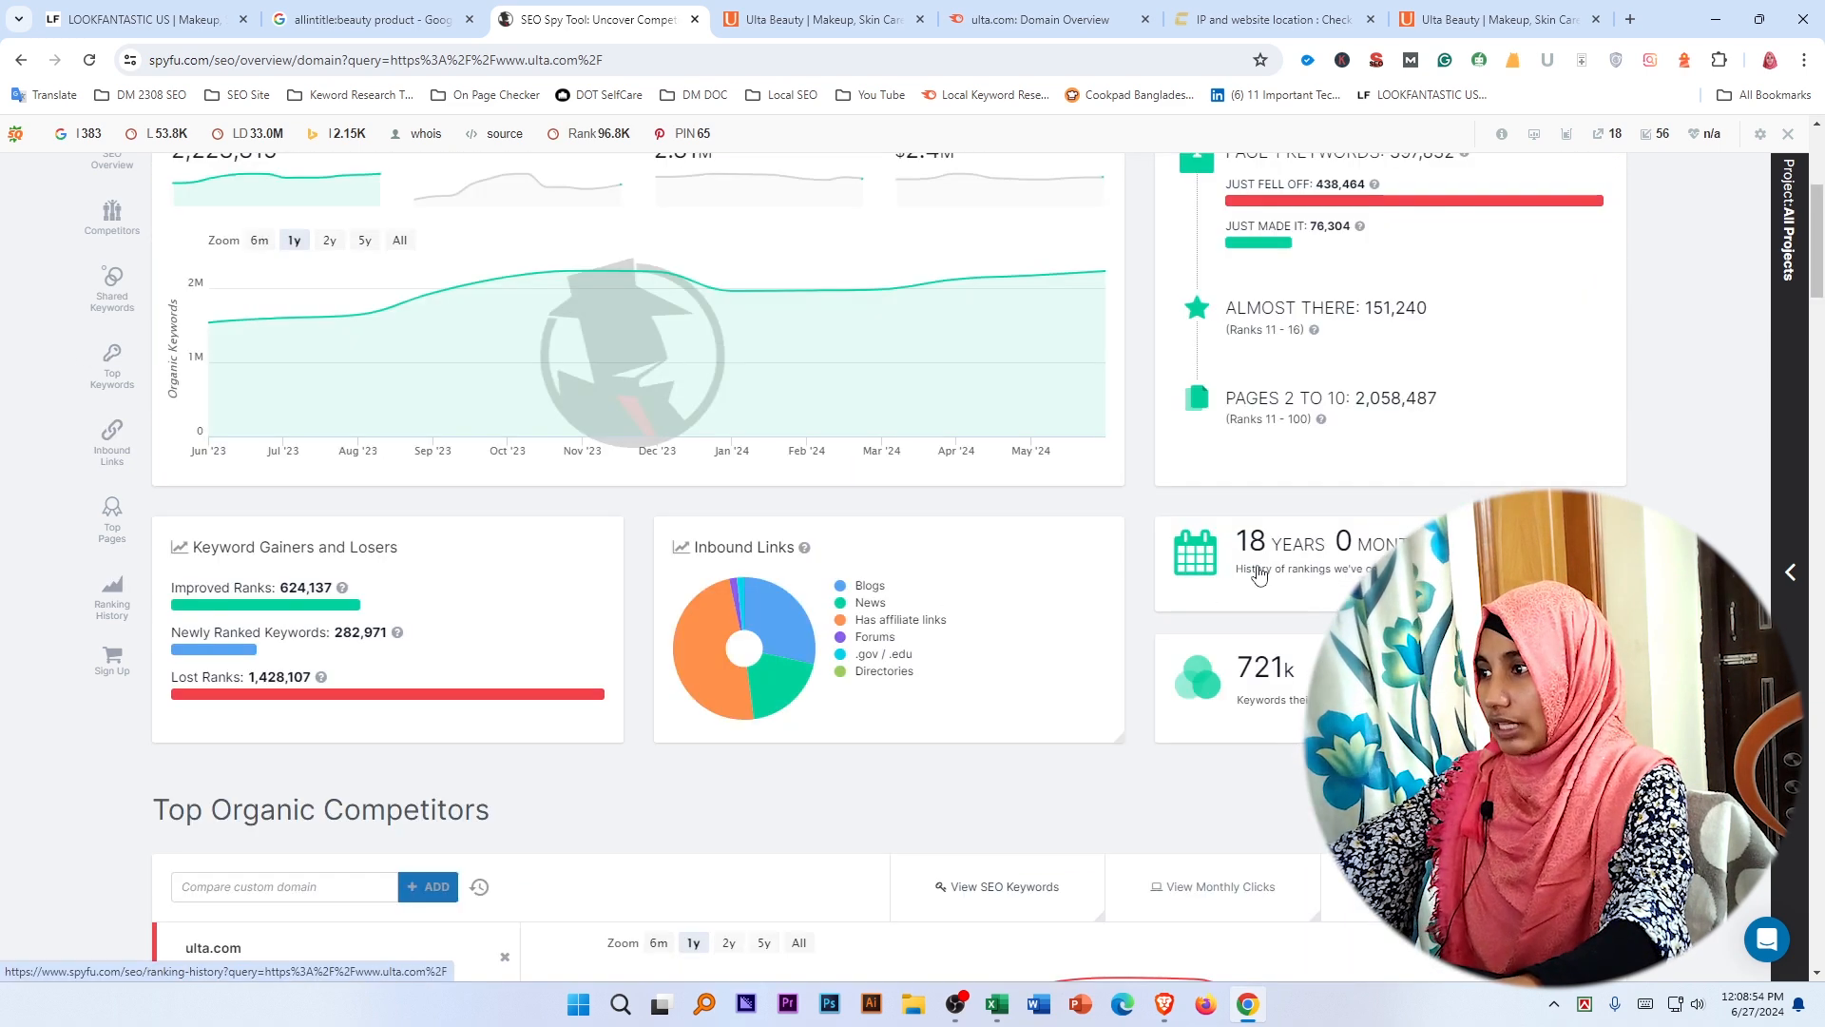
left_click_drag(1290, 540, 1397, 544)
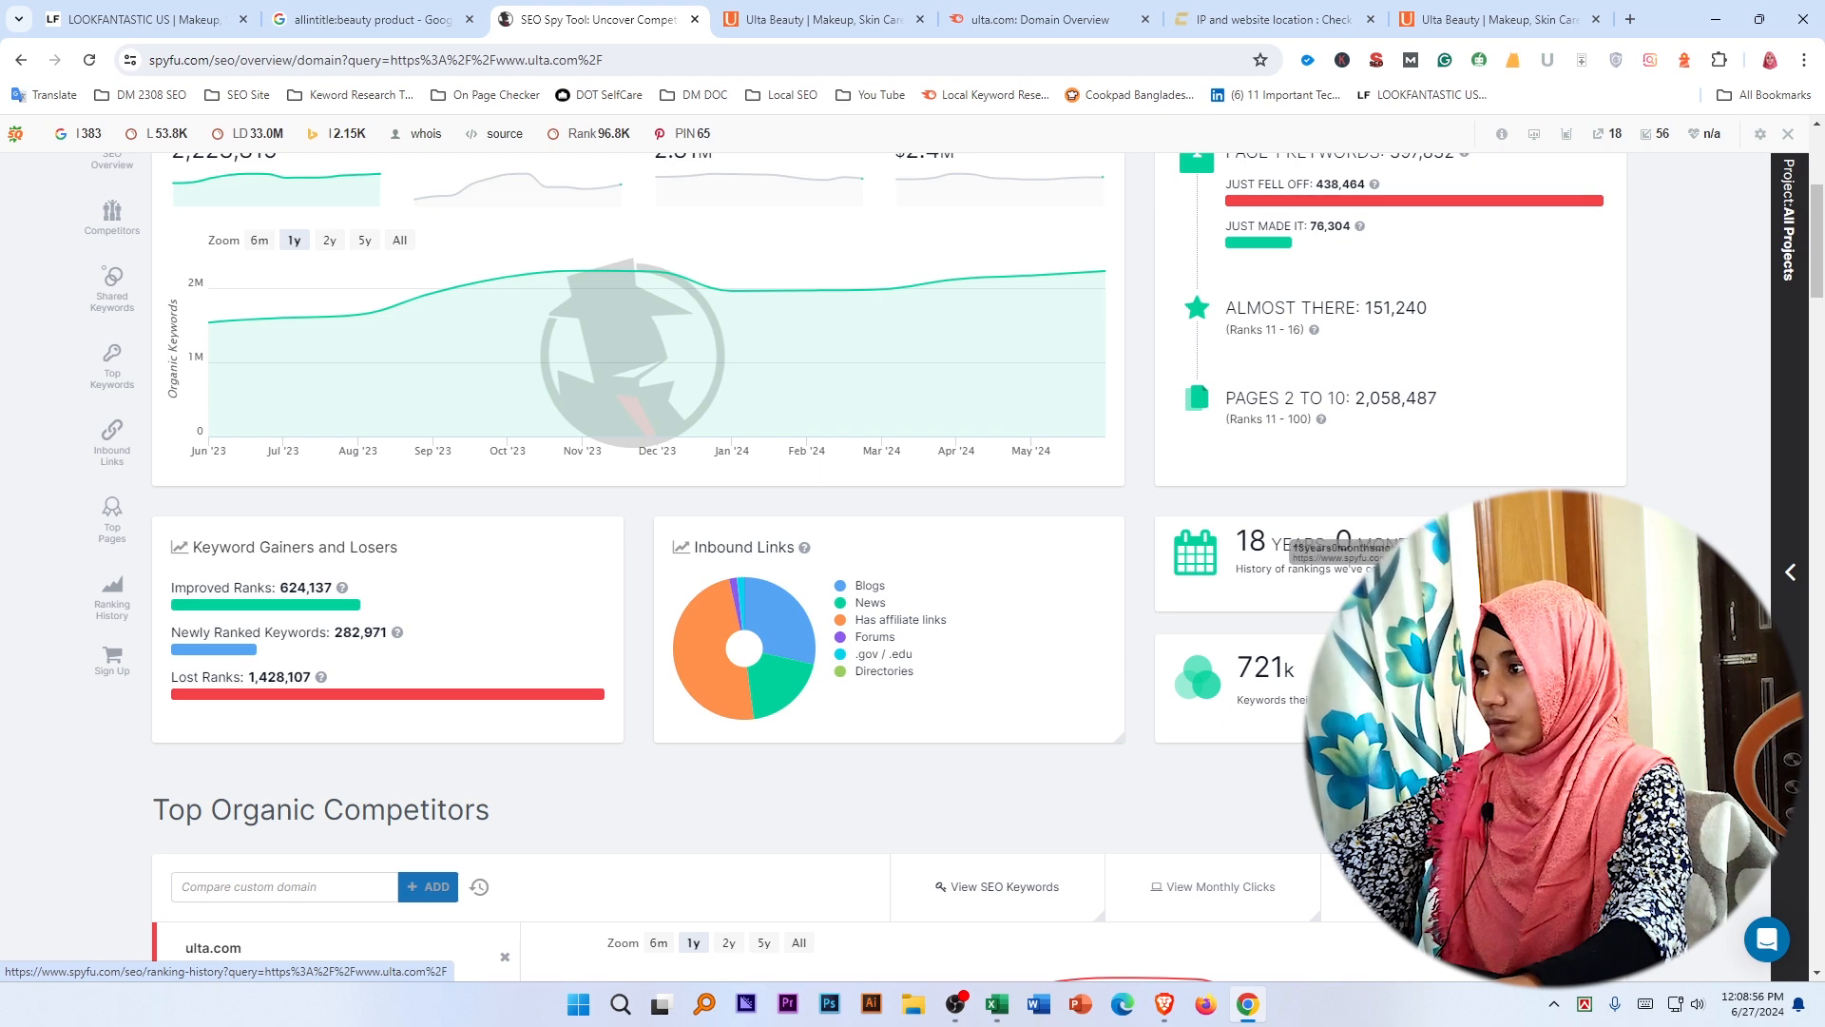
scroll(810, 536, "down", 10)
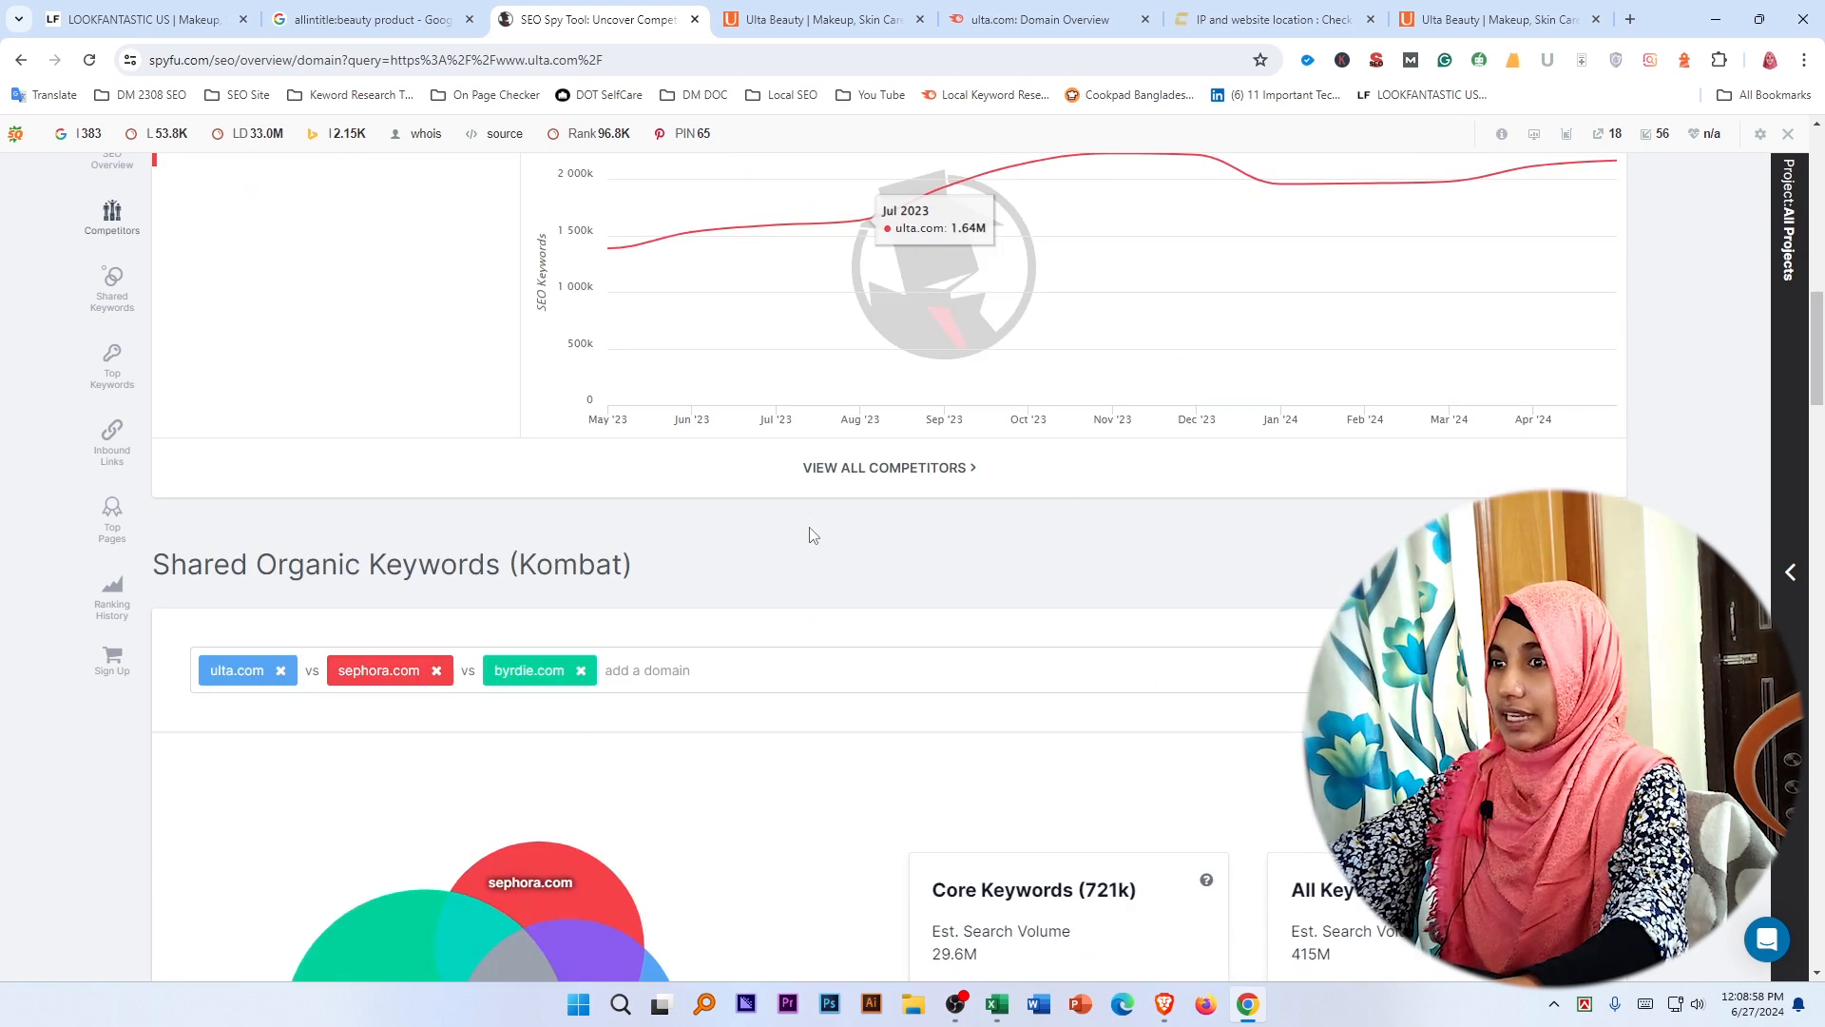
scroll(808, 535, "down", 4)
scroll(798, 537, "up", 17)
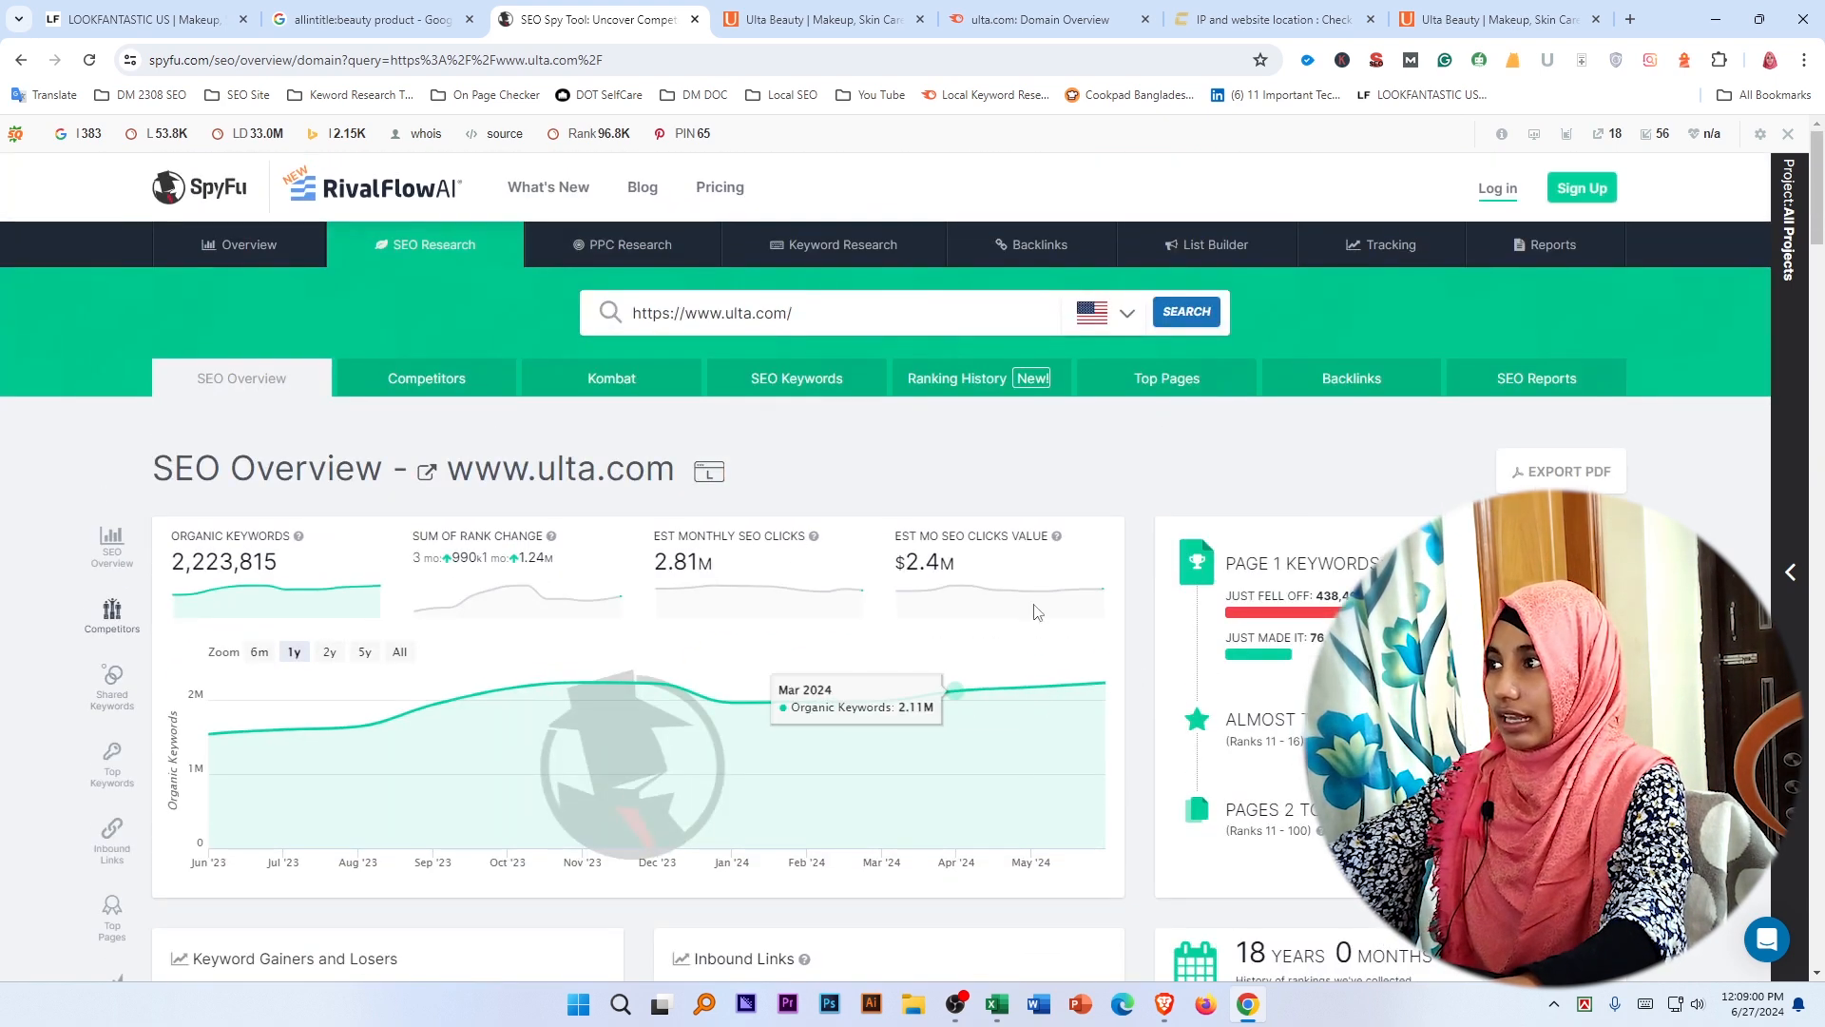
Switch to the Excel competitor analysis sheet and review its columns and the skinstore.com row.
left_click(995, 1007)
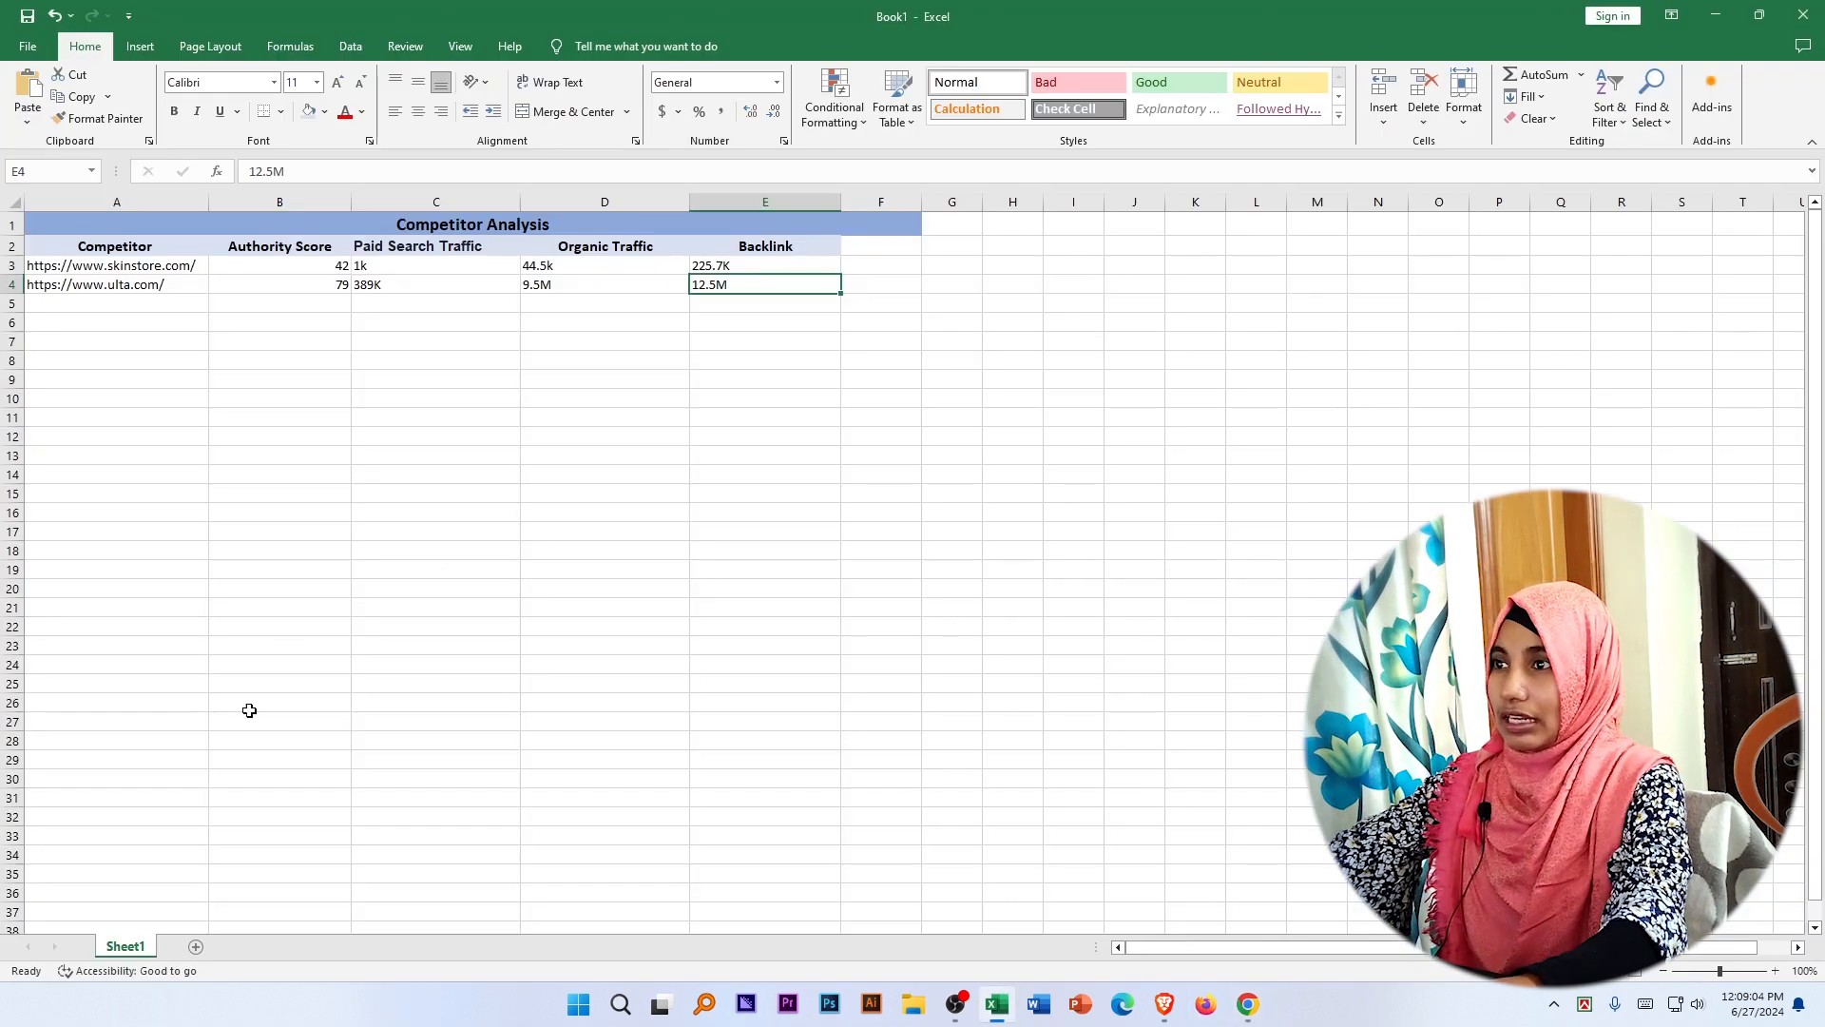
left_click(890, 245)
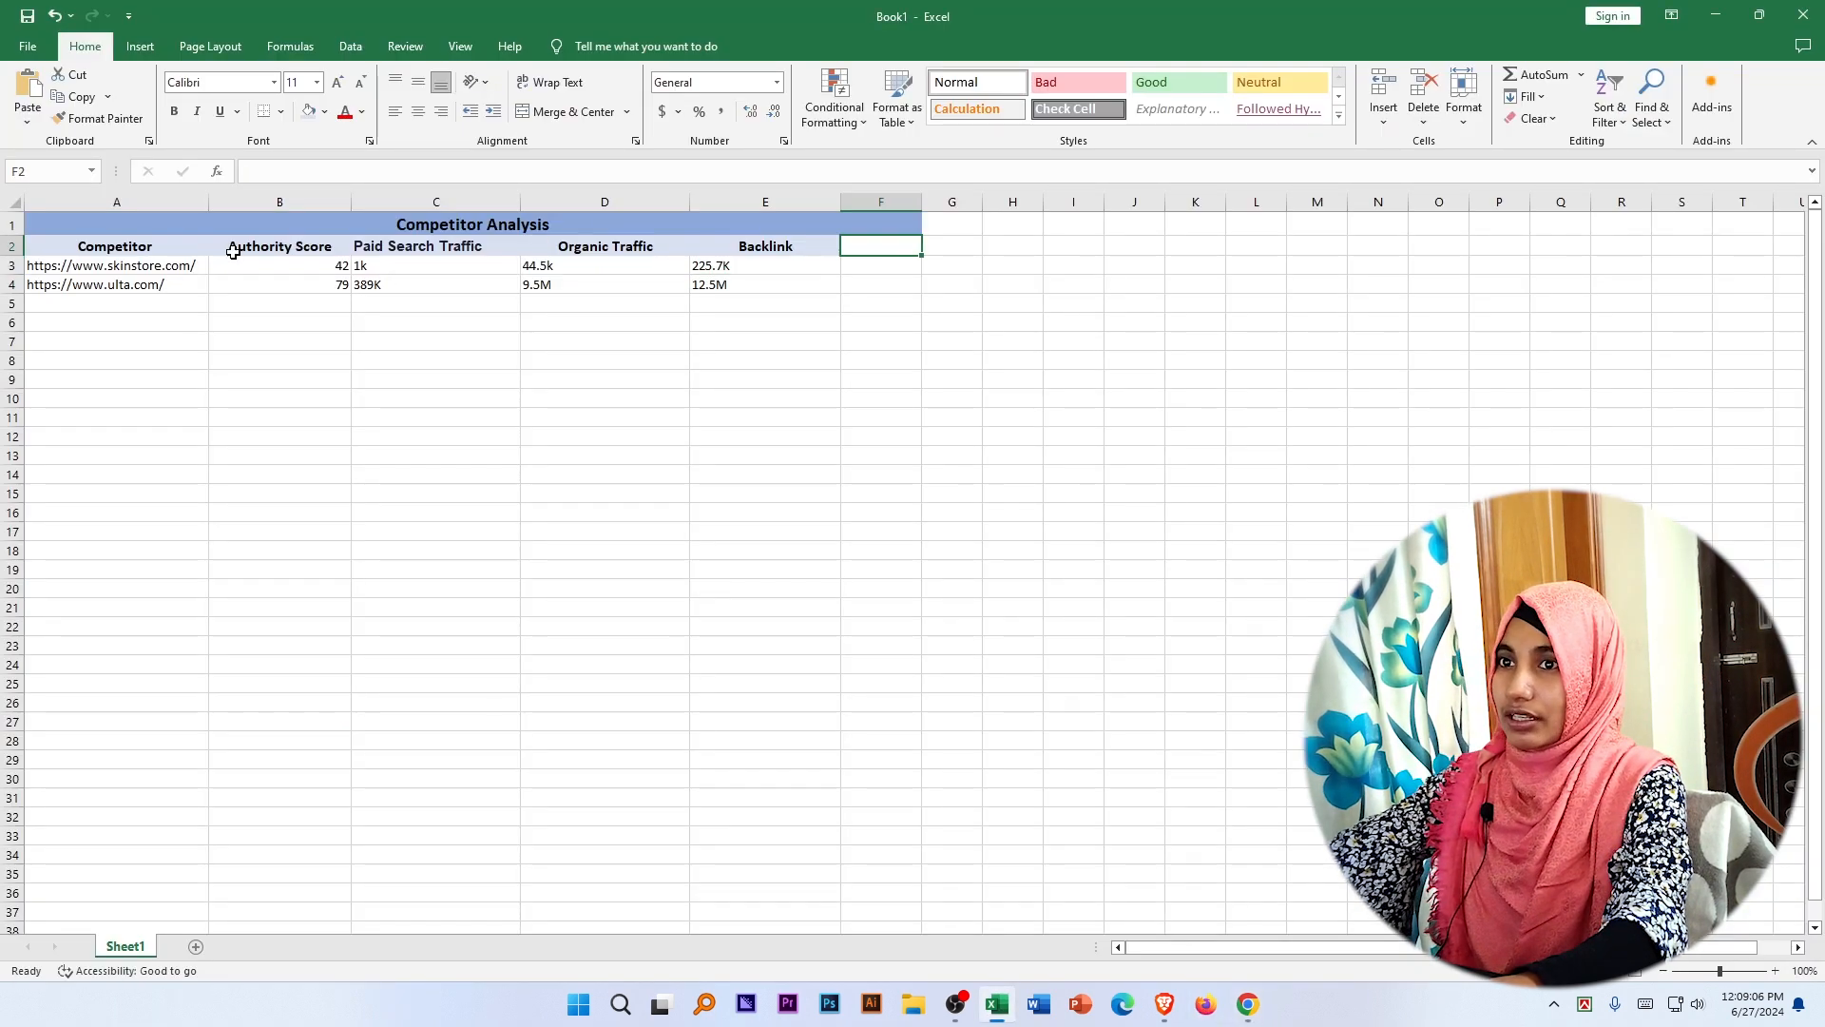
left_click(81, 269)
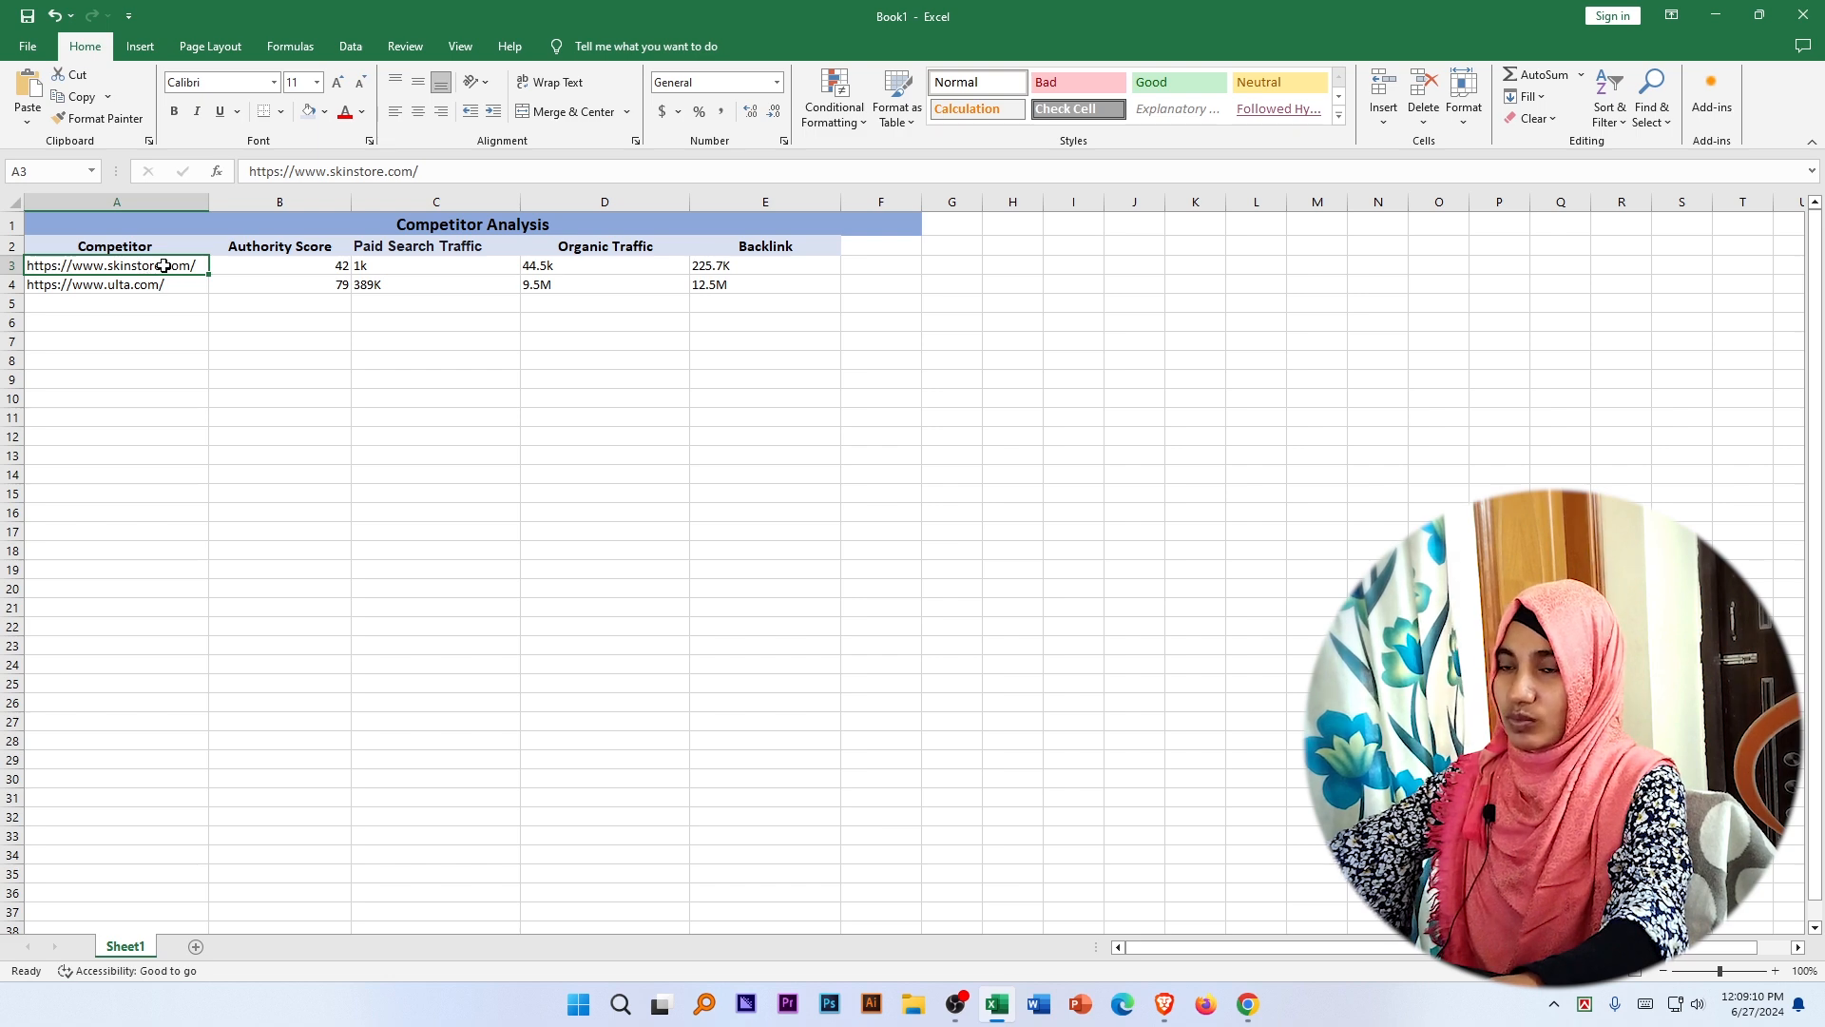
left_click(870, 248)
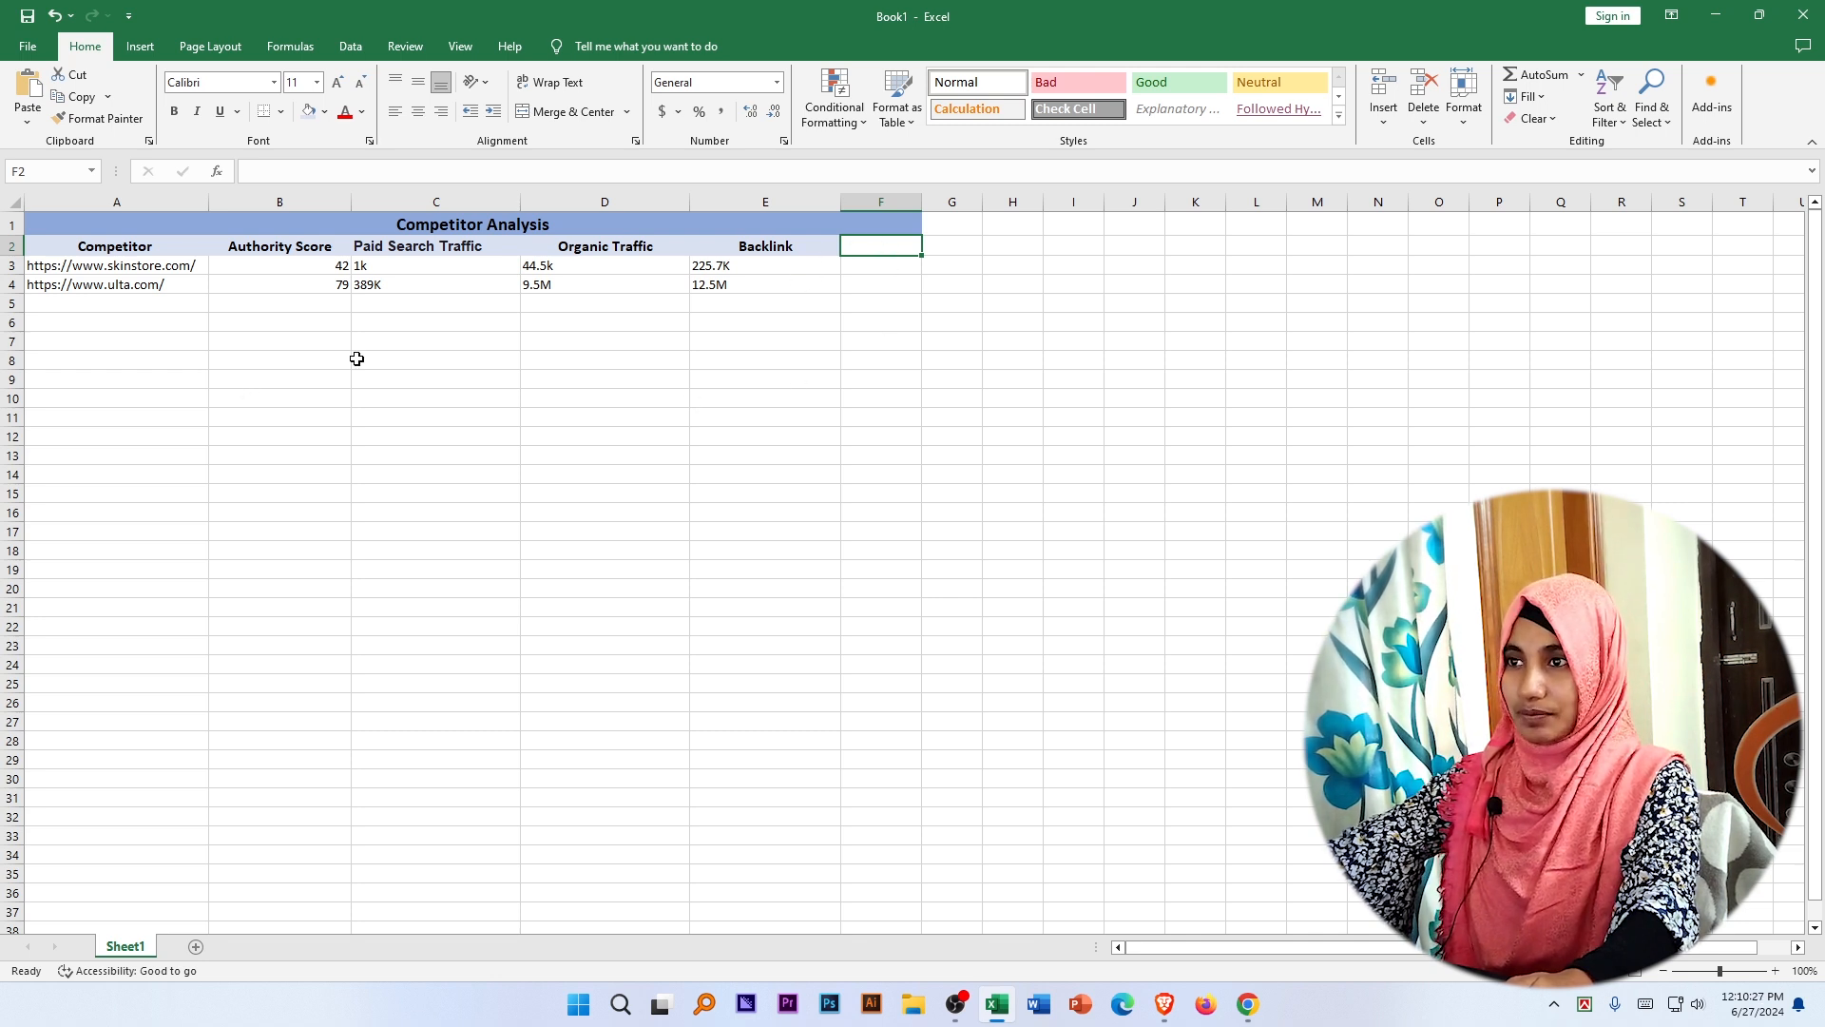
left_click(766, 271)
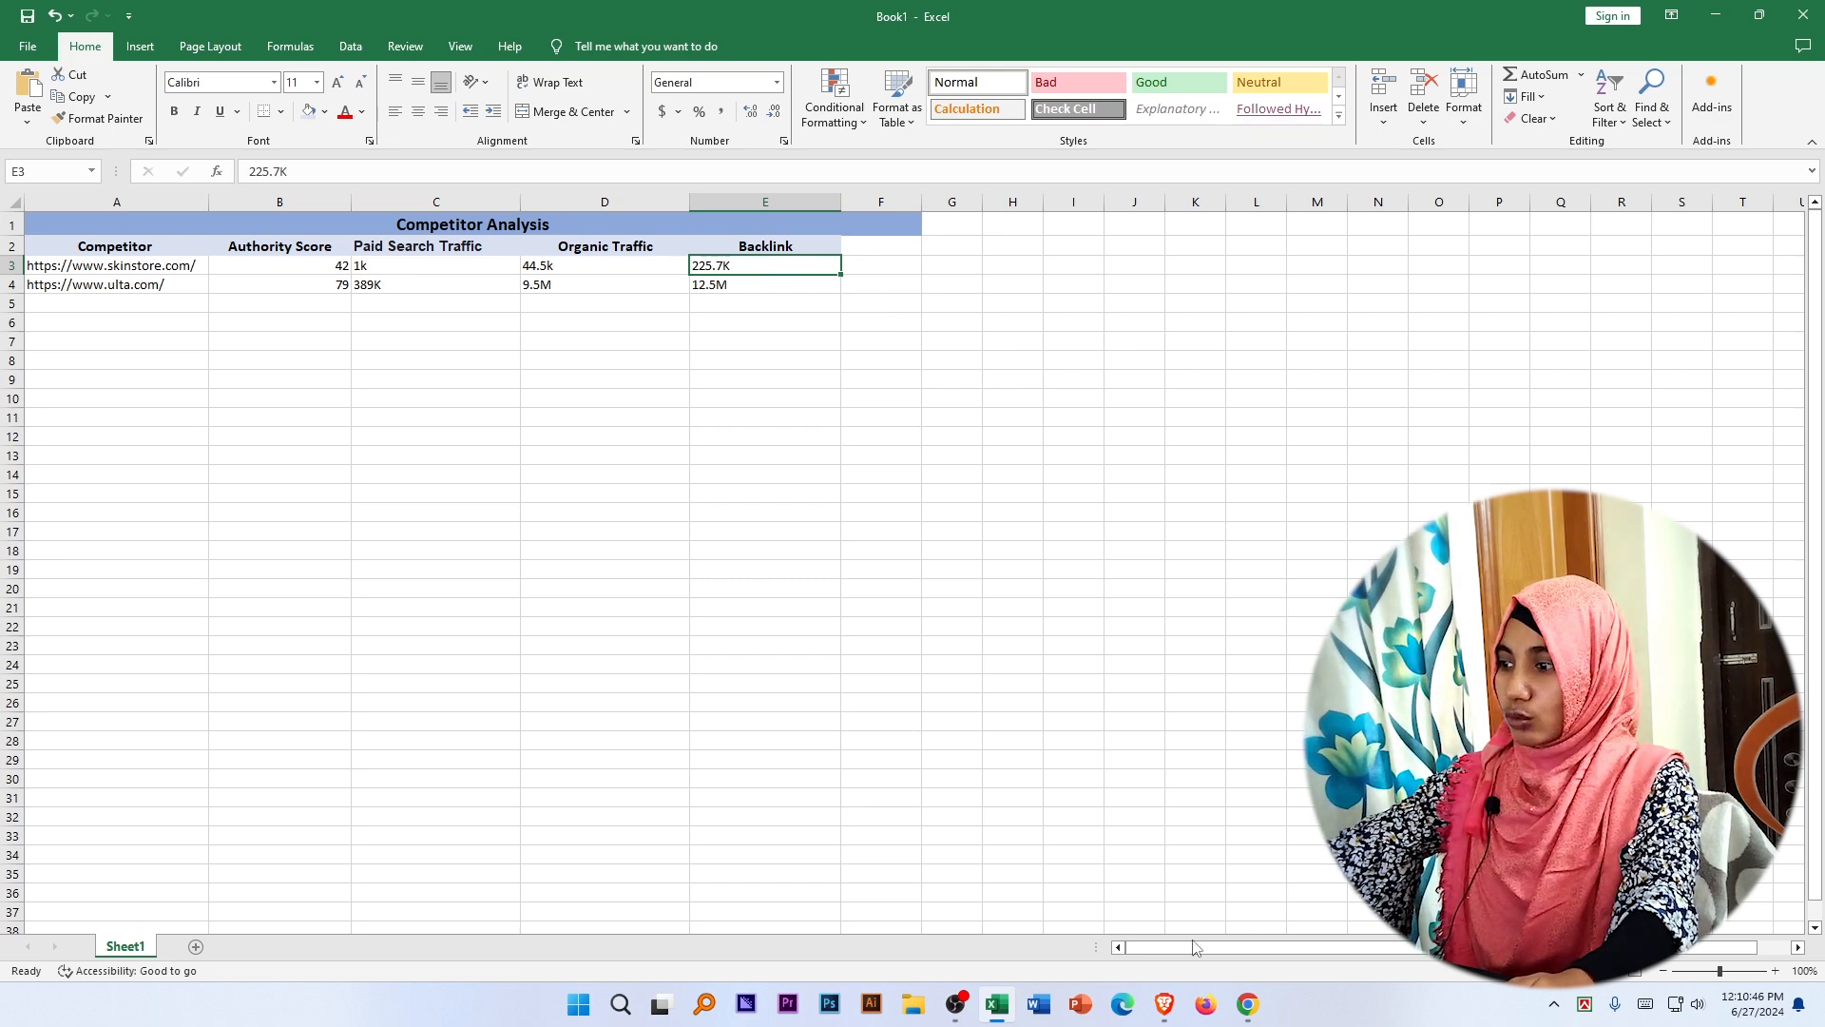
Switch to Semrush in Chrome and look through ulta.com's Domain Overview, from the organic keywords through to the Backlinks section.
left_click(1251, 1006)
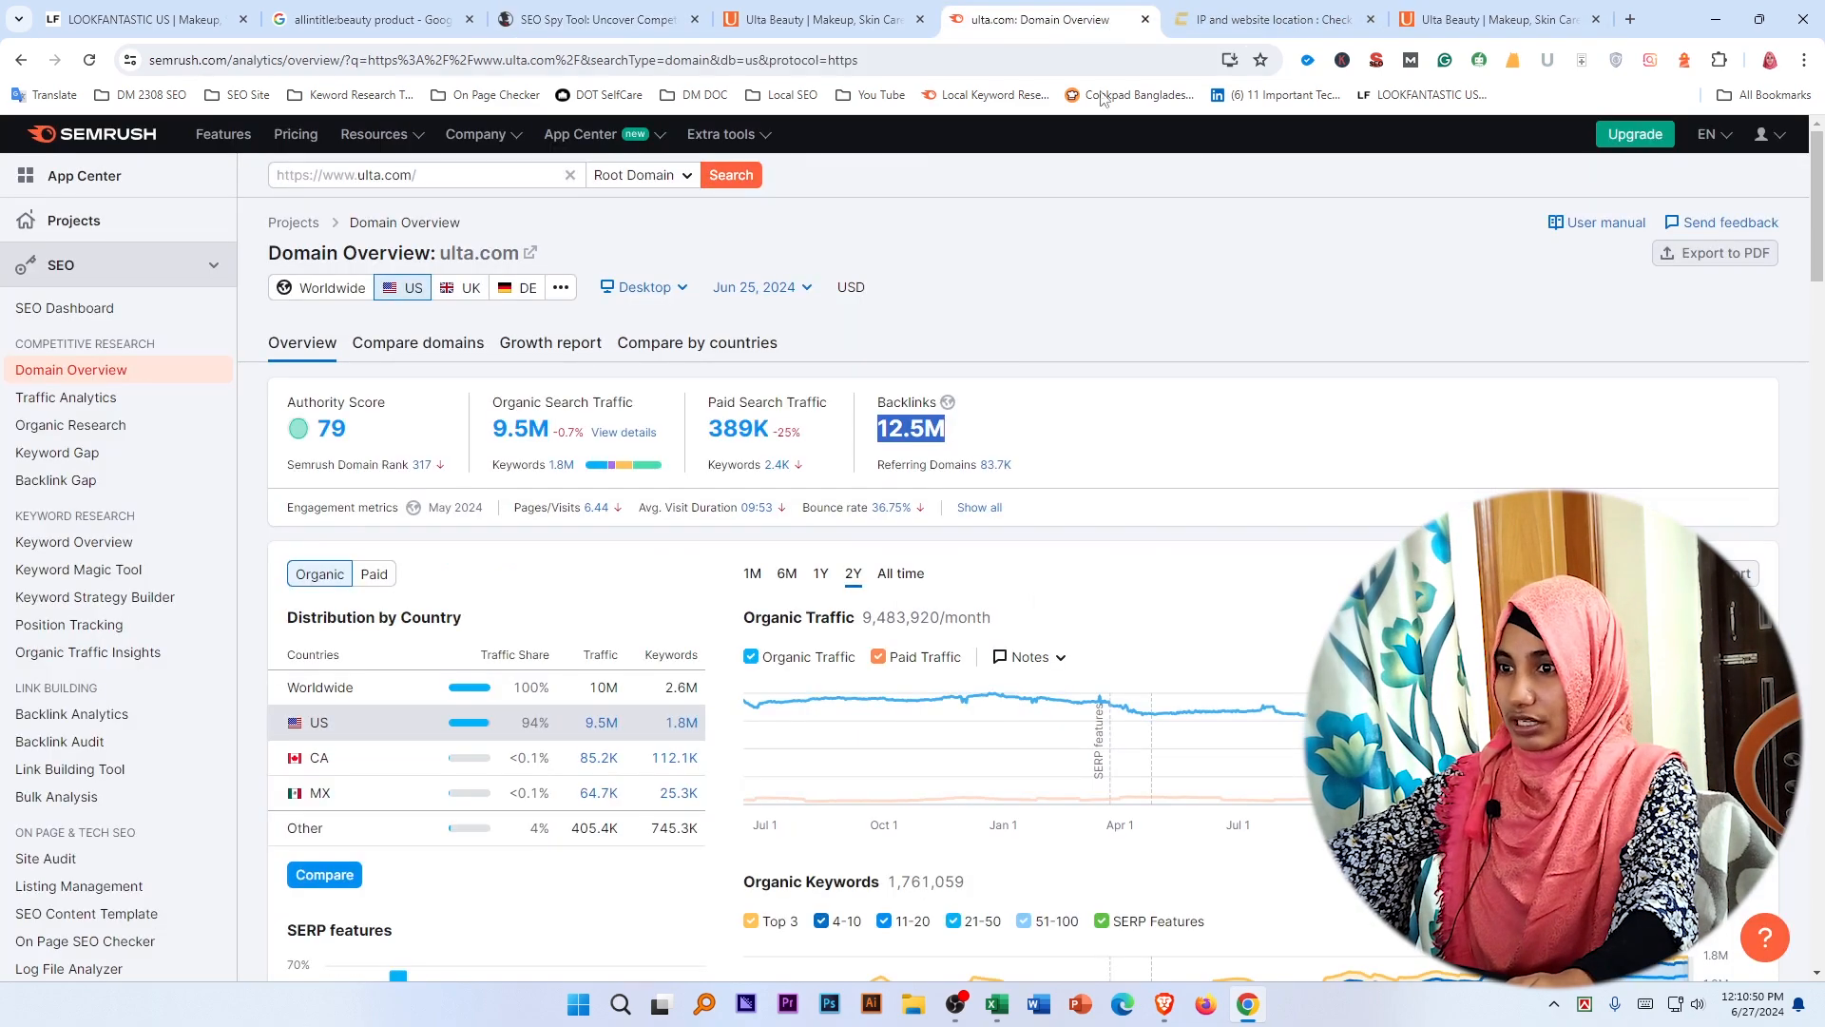
left_click(1046, 19)
scroll(605, 711, "down", 4)
scroll(605, 713, "down", 4)
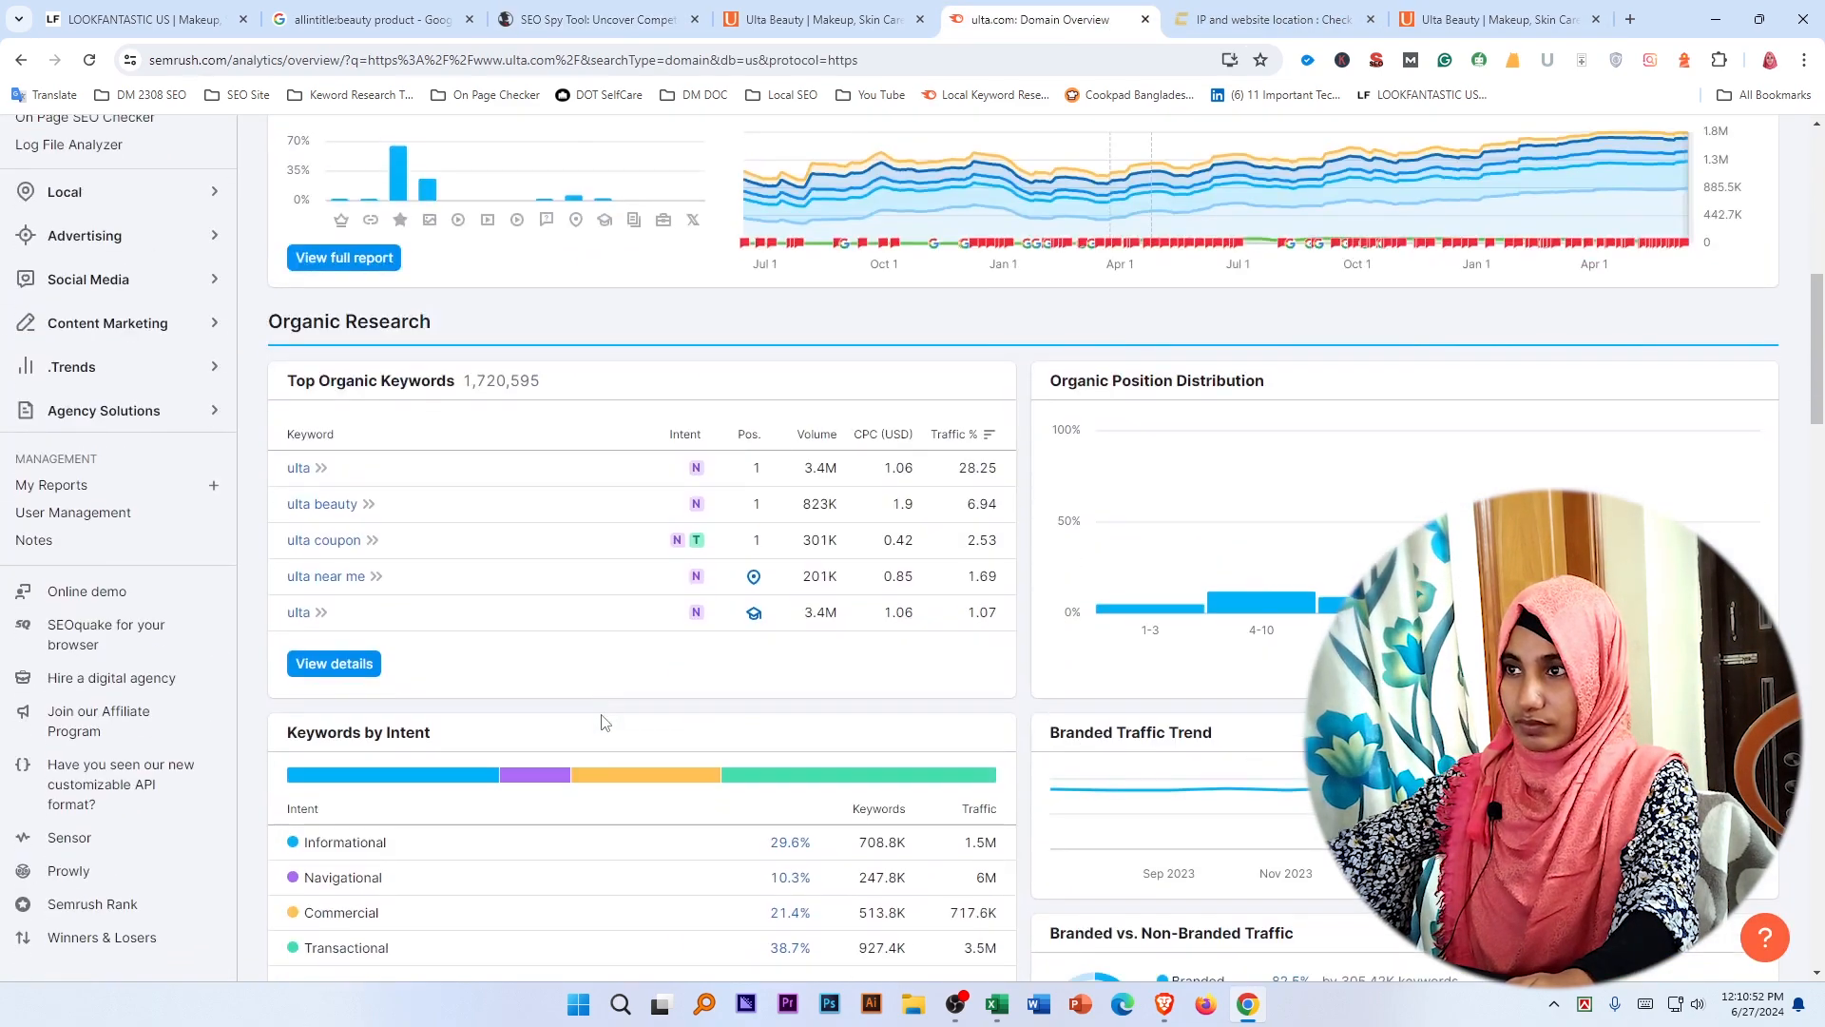
scroll(606, 723, "up", 9)
scroll(915, 407, "down", 6)
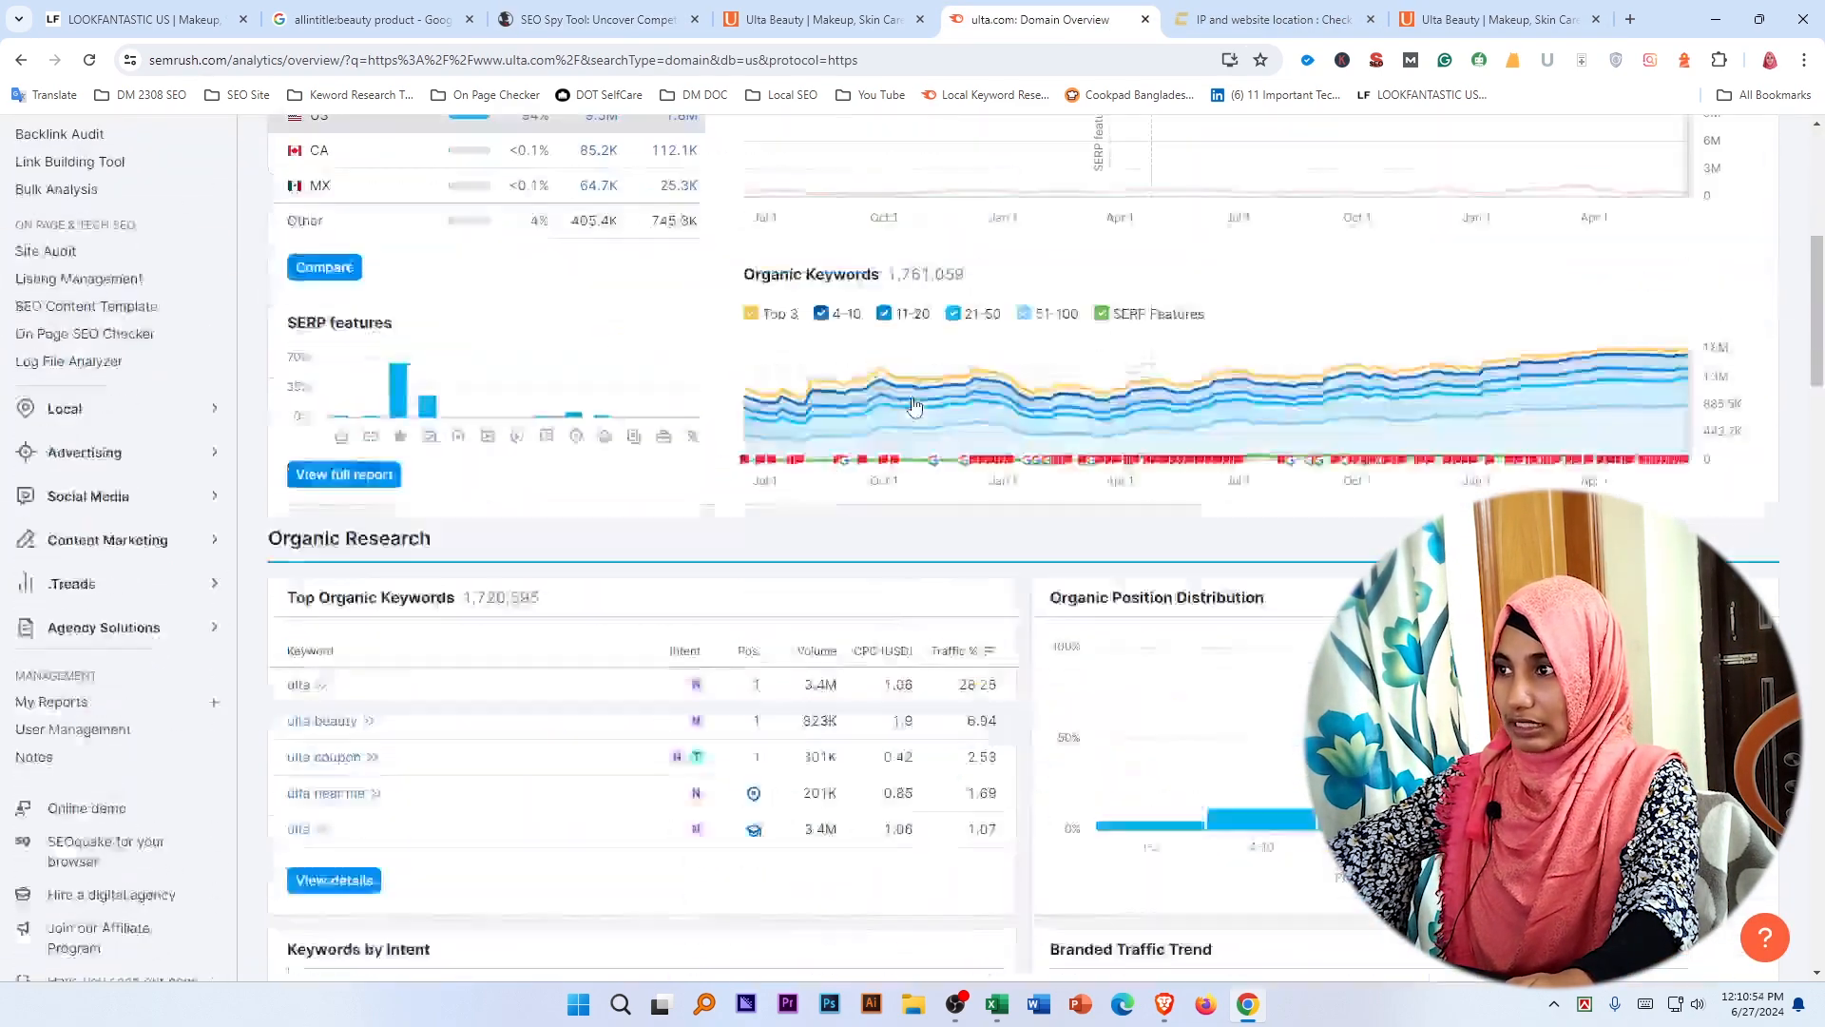
scroll(914, 407, "down", 15)
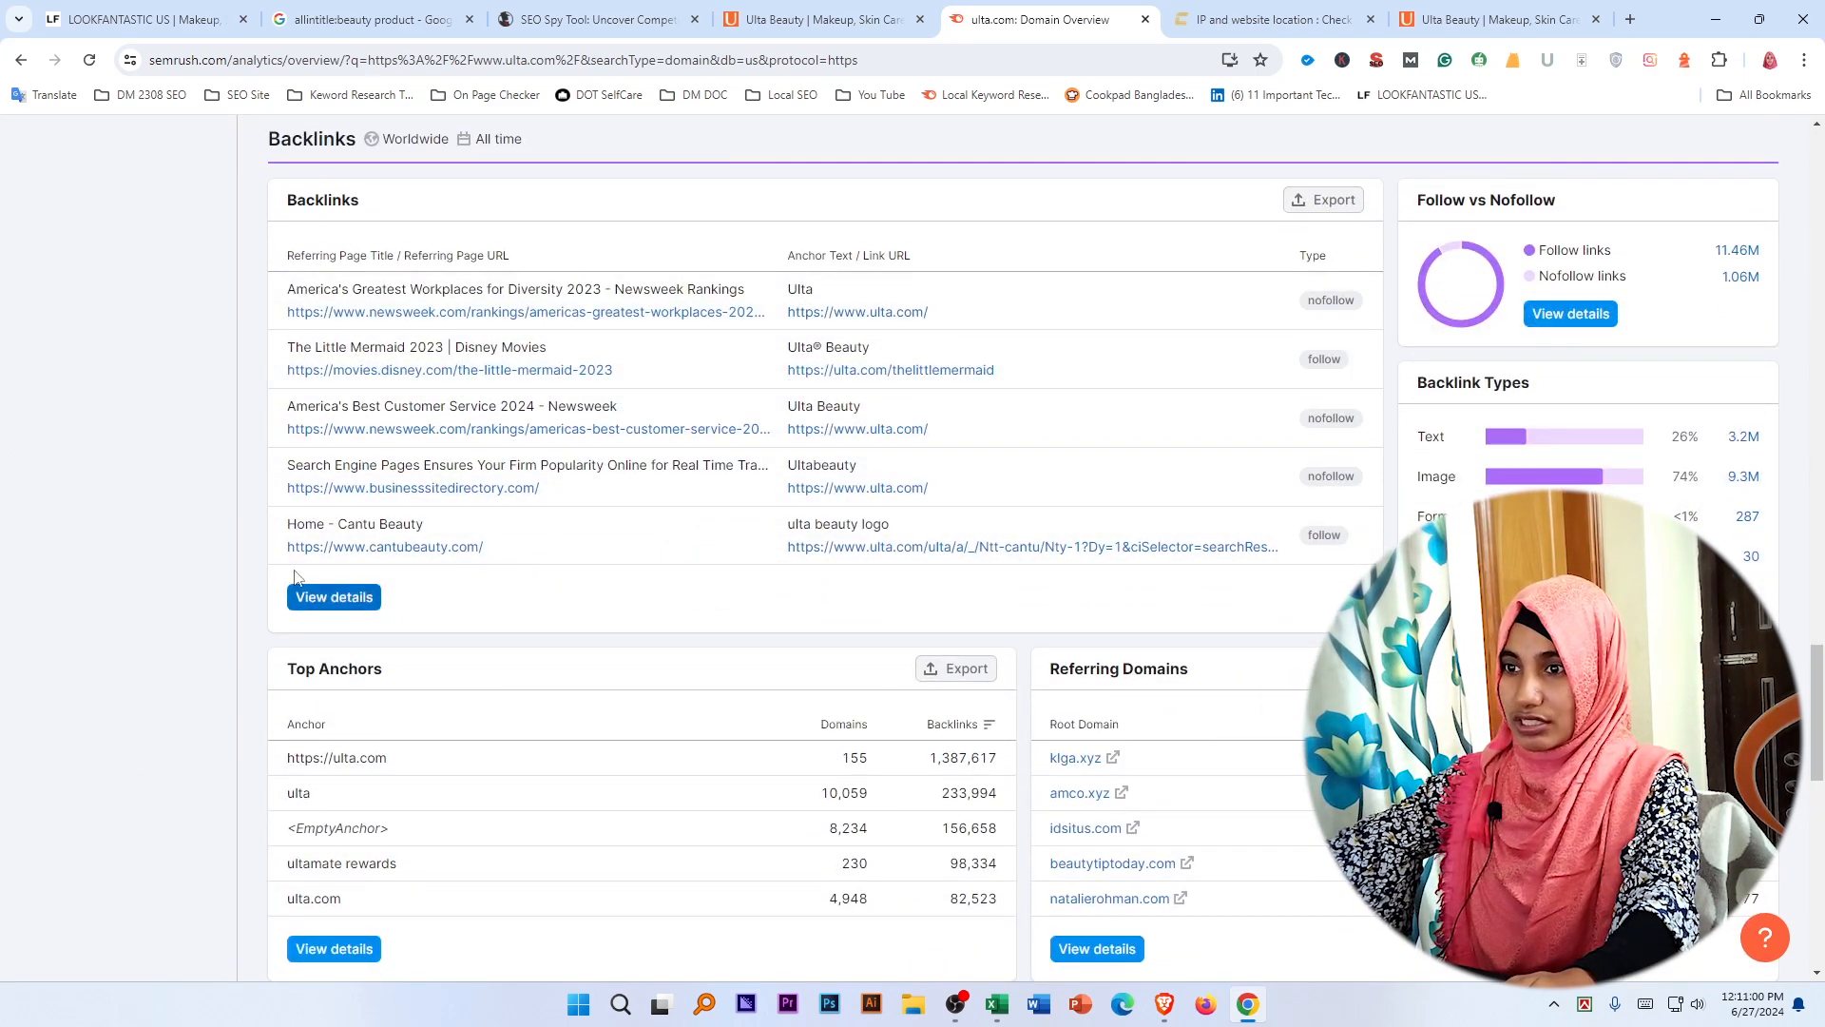
Open the full backlinks report for ulta.com and examine the source pages' authority scores, anchors, target URLs and link status labels.
left_click(339, 596)
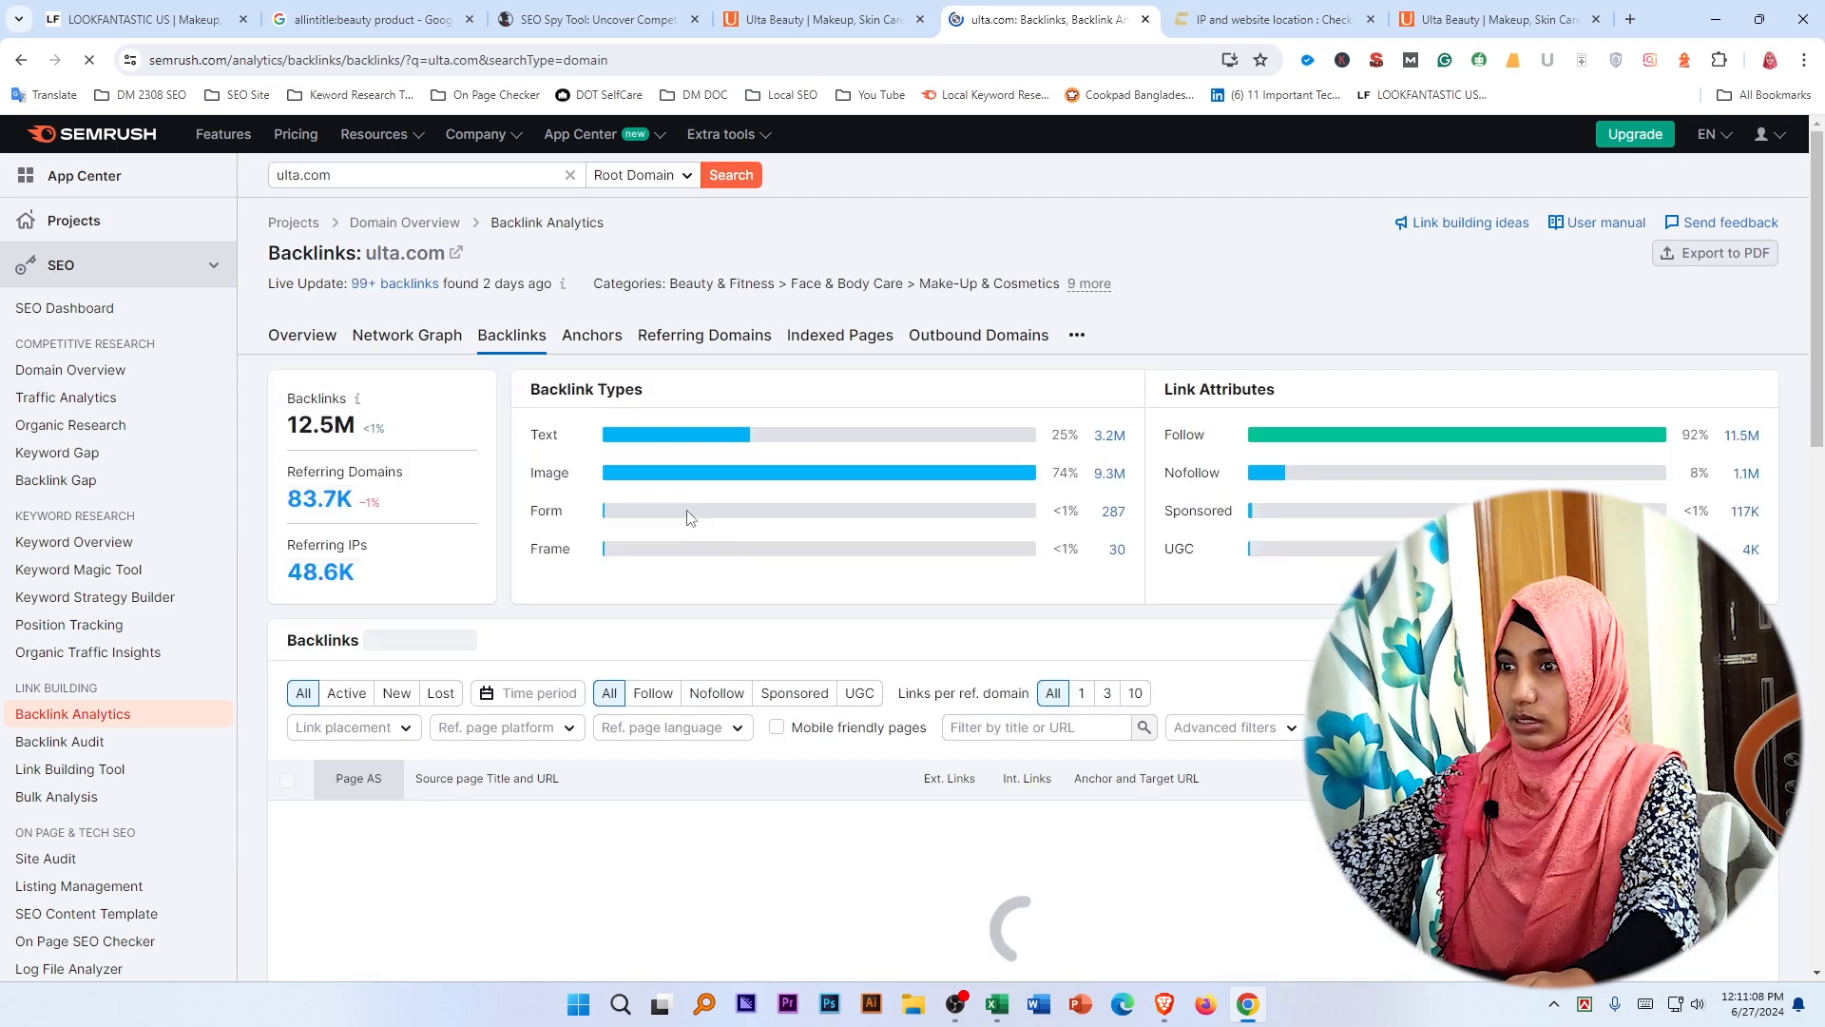
scroll(681, 521, "down", 7)
scroll(600, 537, "up", 2)
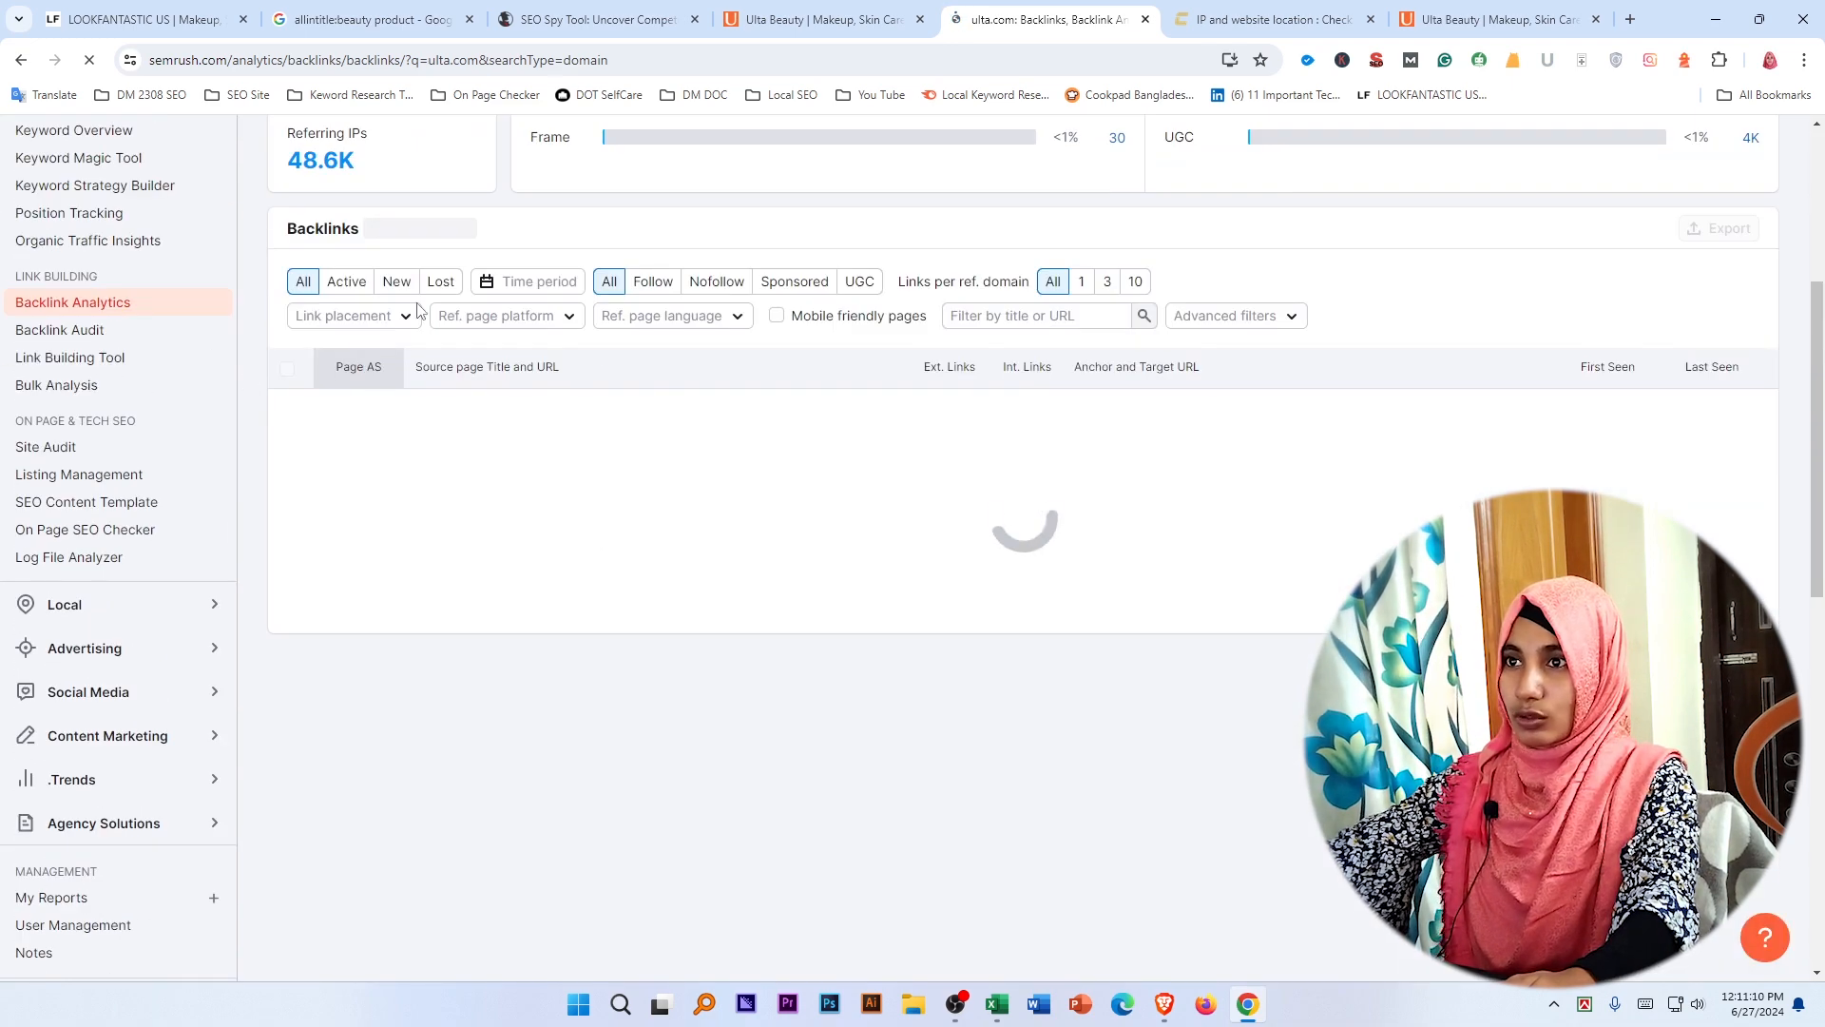
scroll(571, 552, "down", 9)
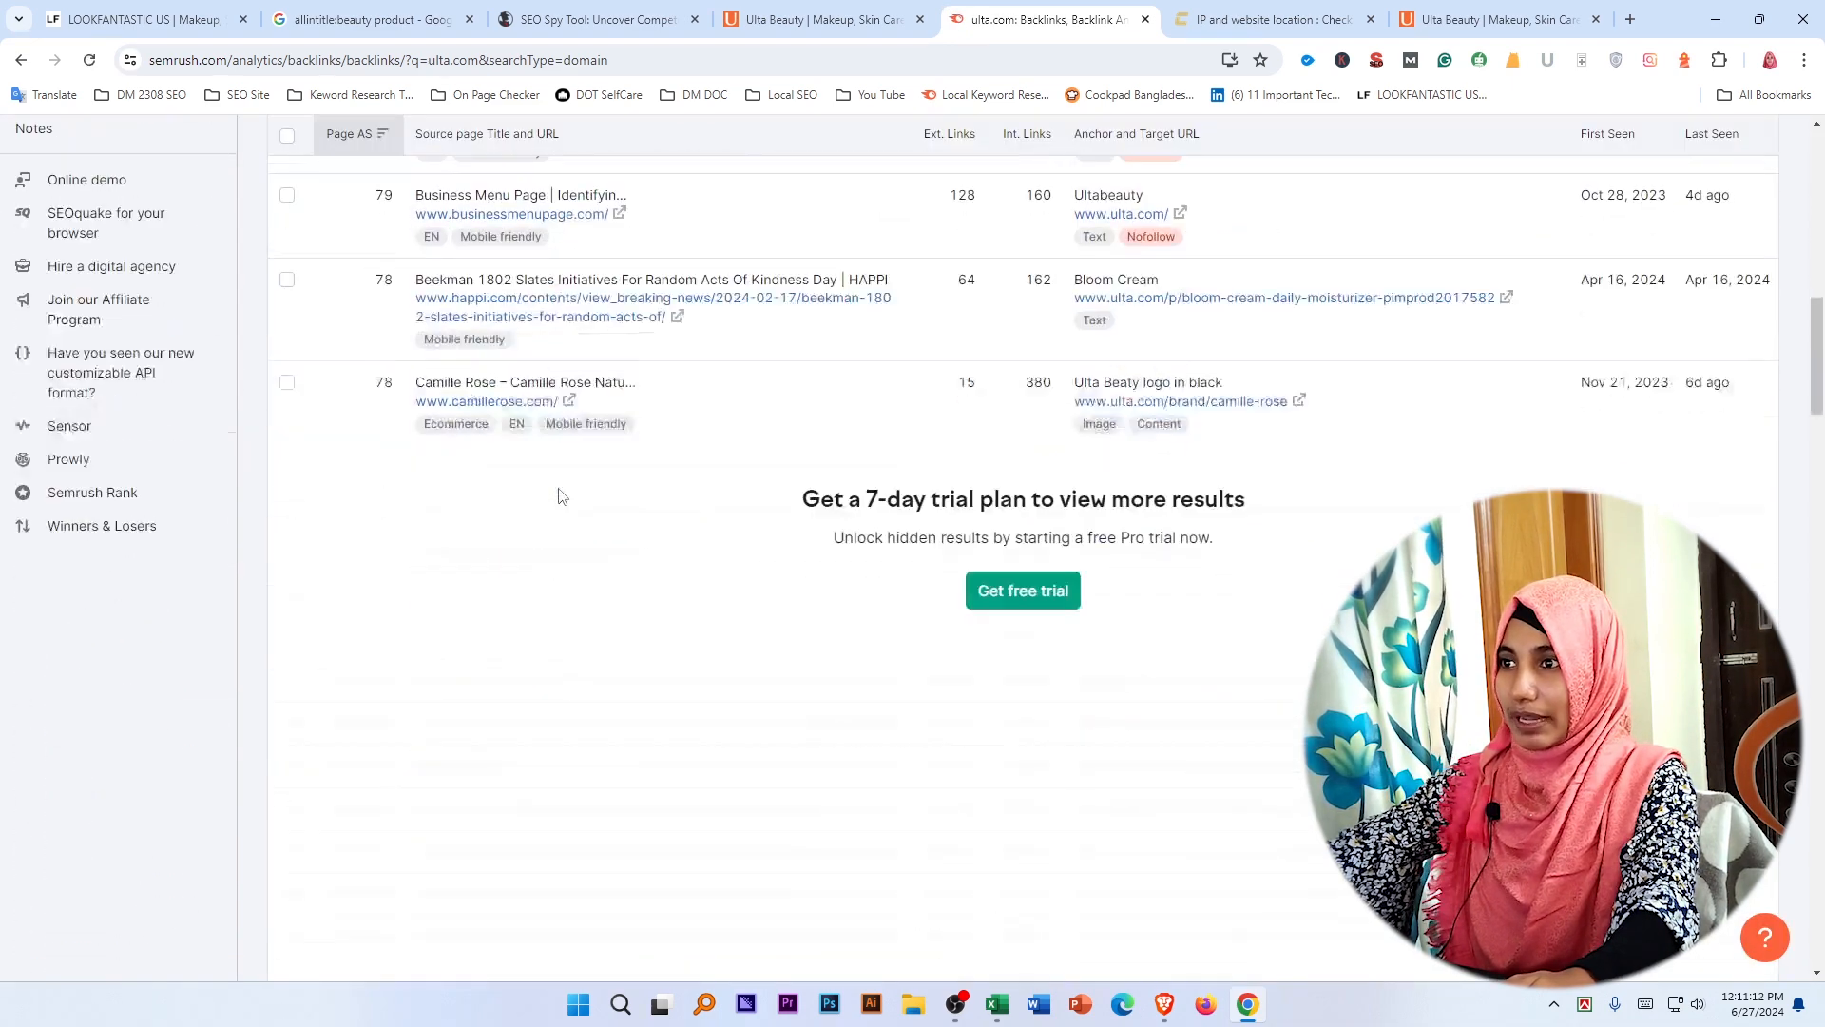
scroll(532, 466, "up", 13)
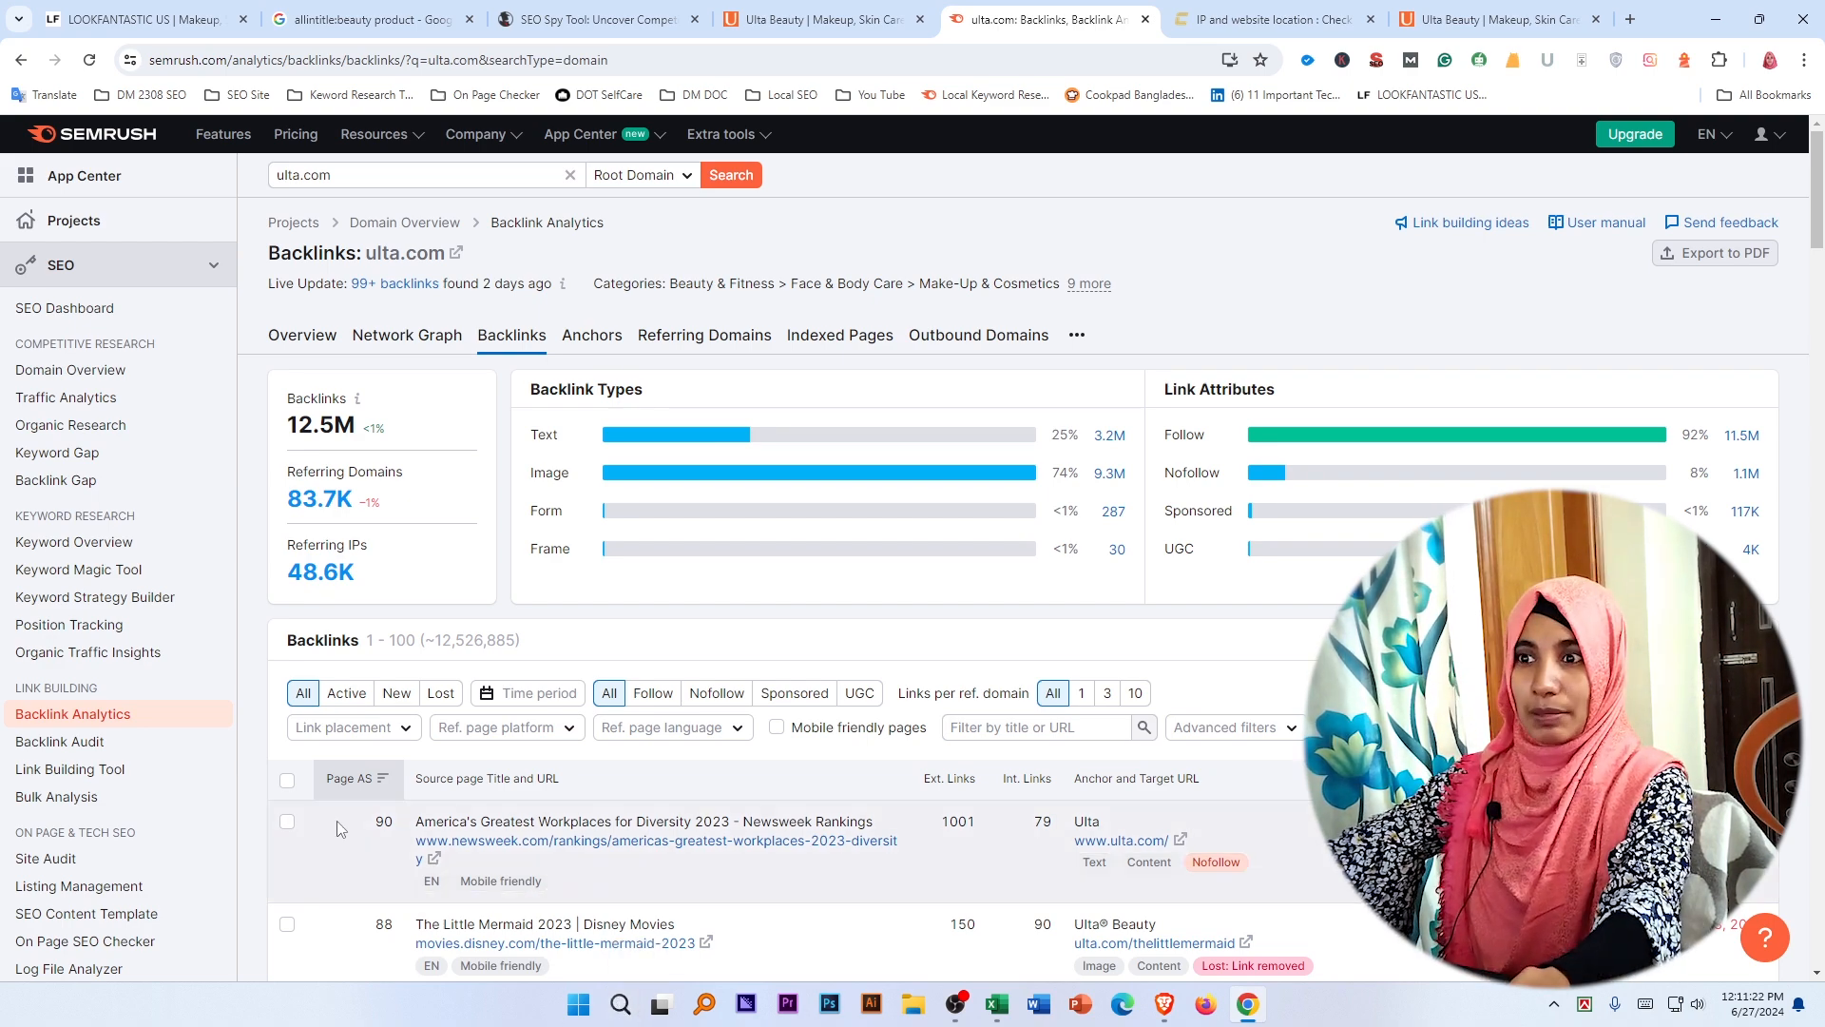
scroll(605, 735, "down", 4)
scroll(605, 735, "up", 4)
scroll(589, 751, "down", 4)
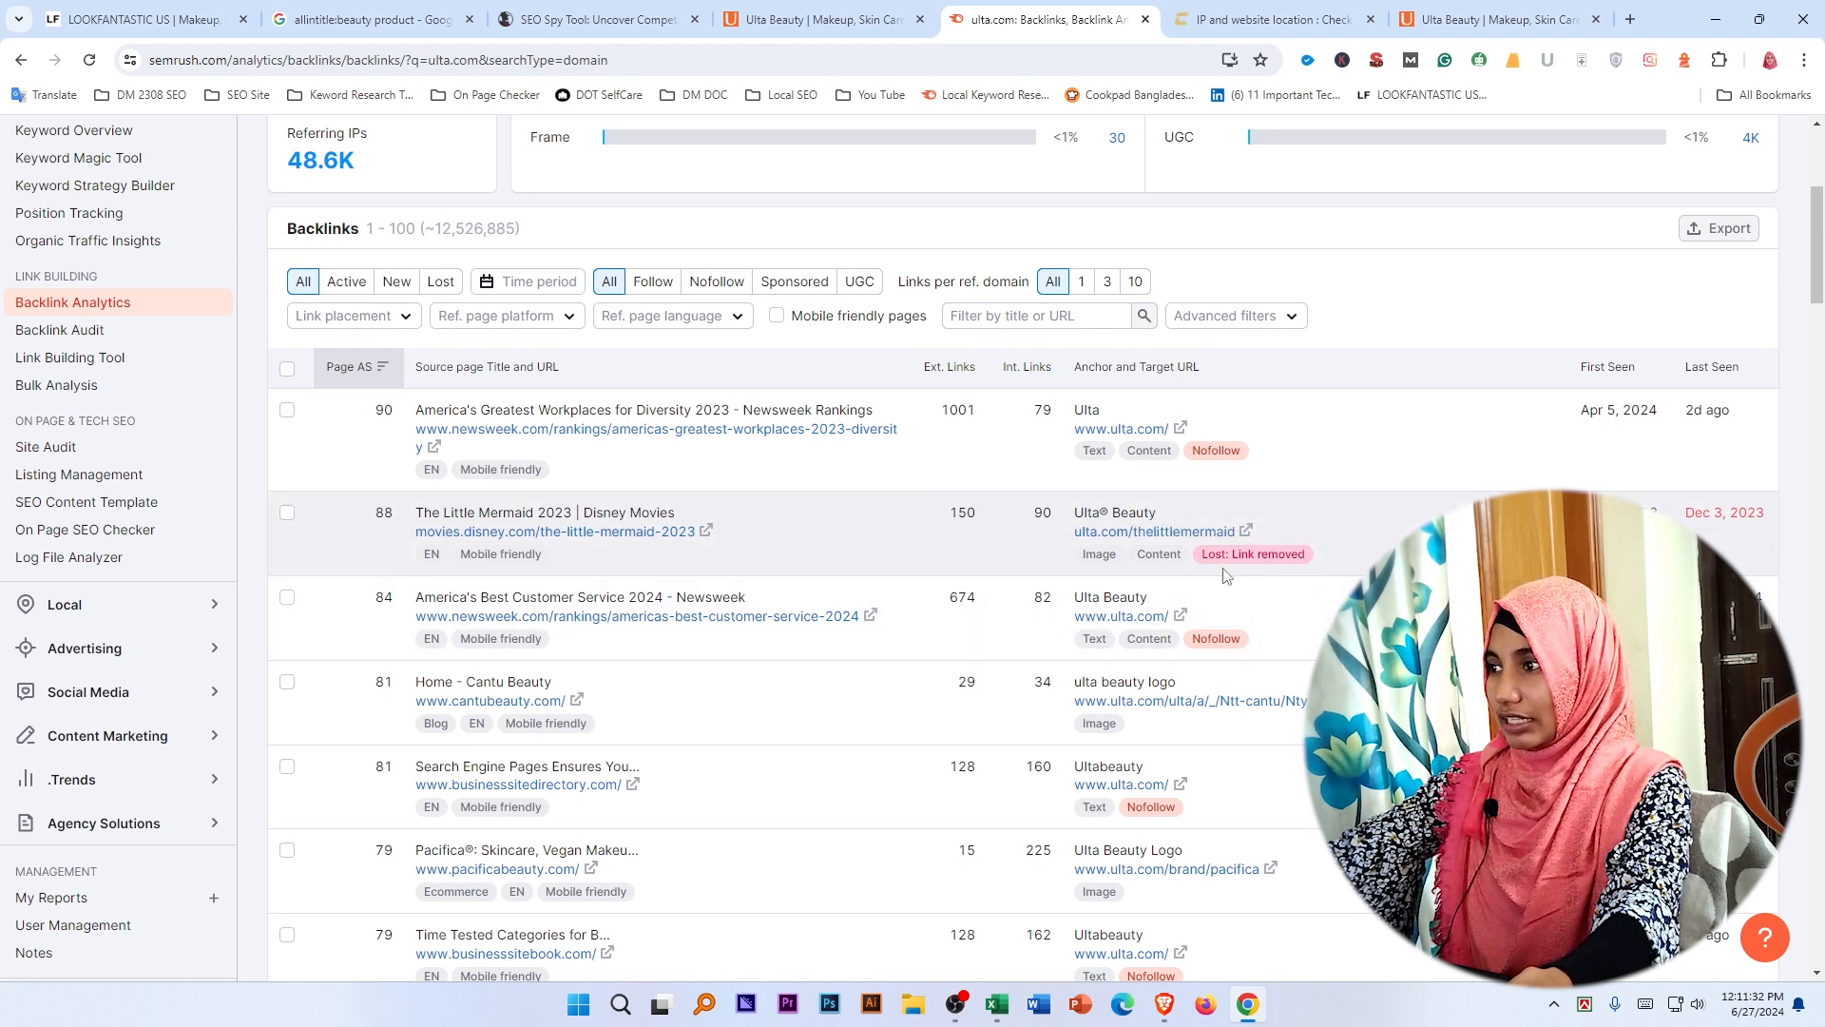
mouse_move(1266, 566)
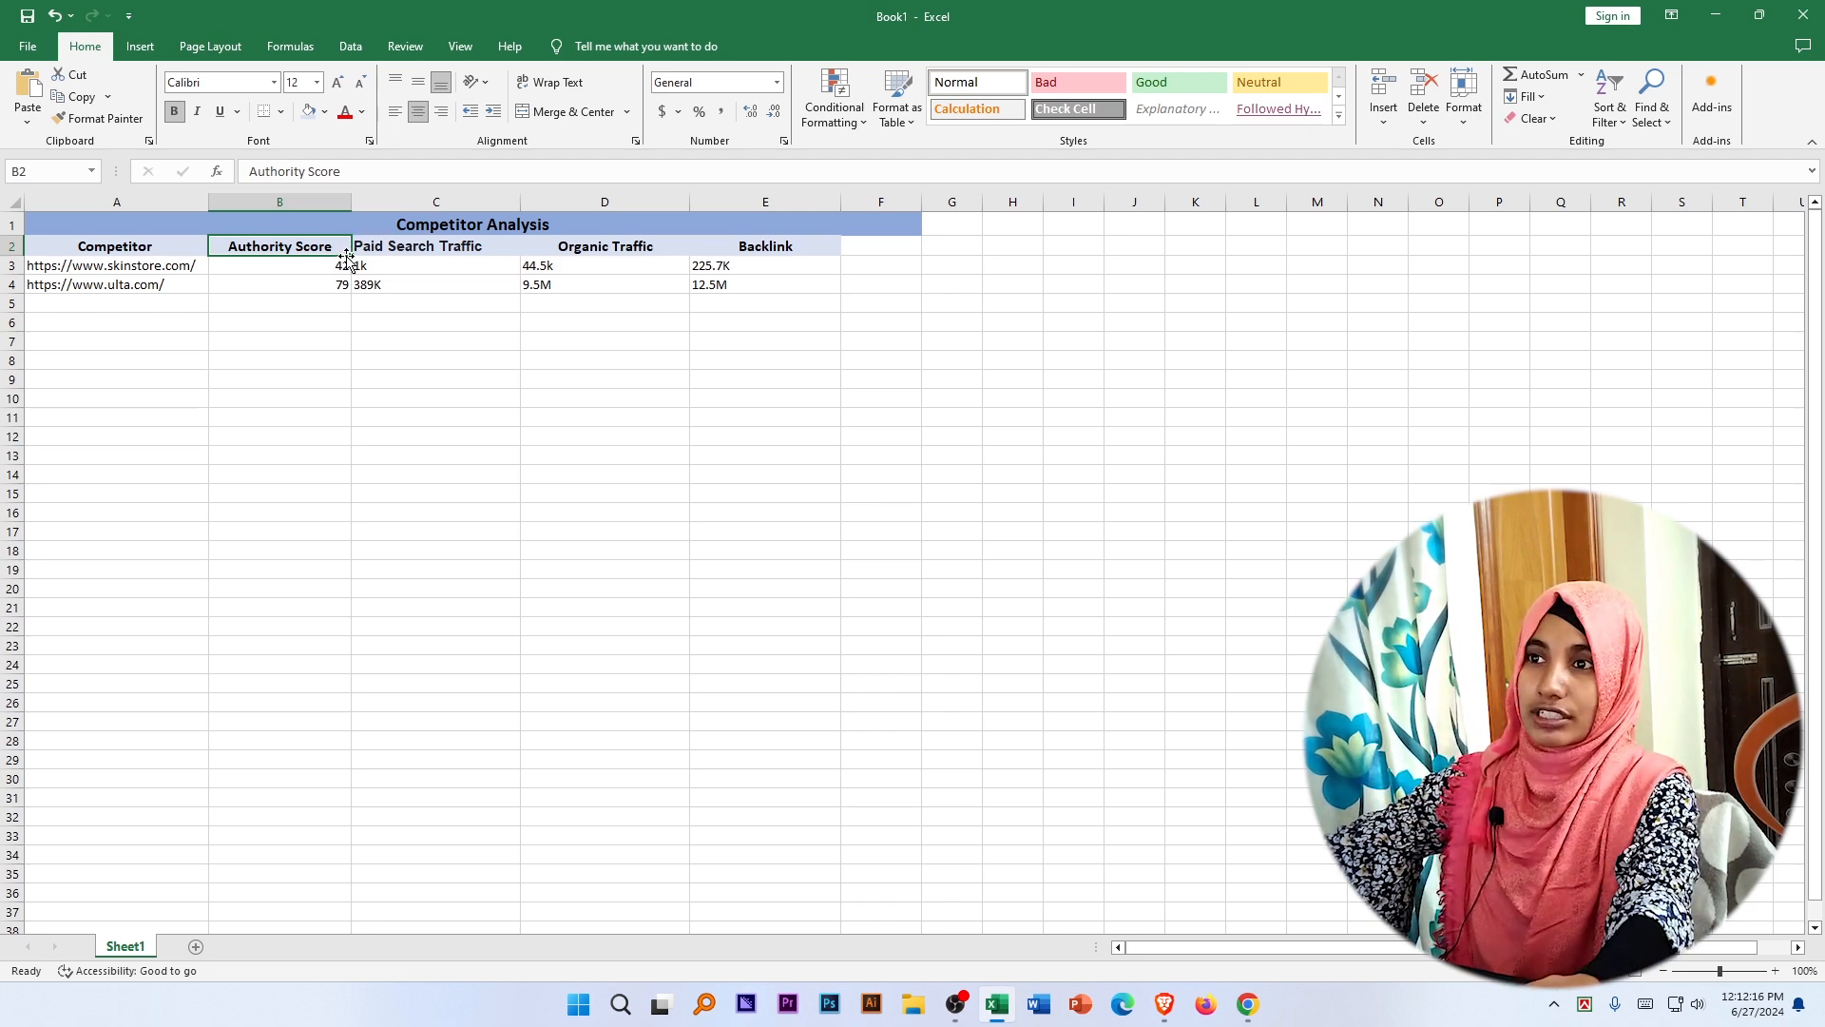
Review the Authority Score values of skinstore.com and ulta.com in the Excel competitor analysis sheet.
mouse_move(347, 257)
left_mouse_down()
mouse_move(365, 279)
mouse_move(333, 283)
left_mouse_up()
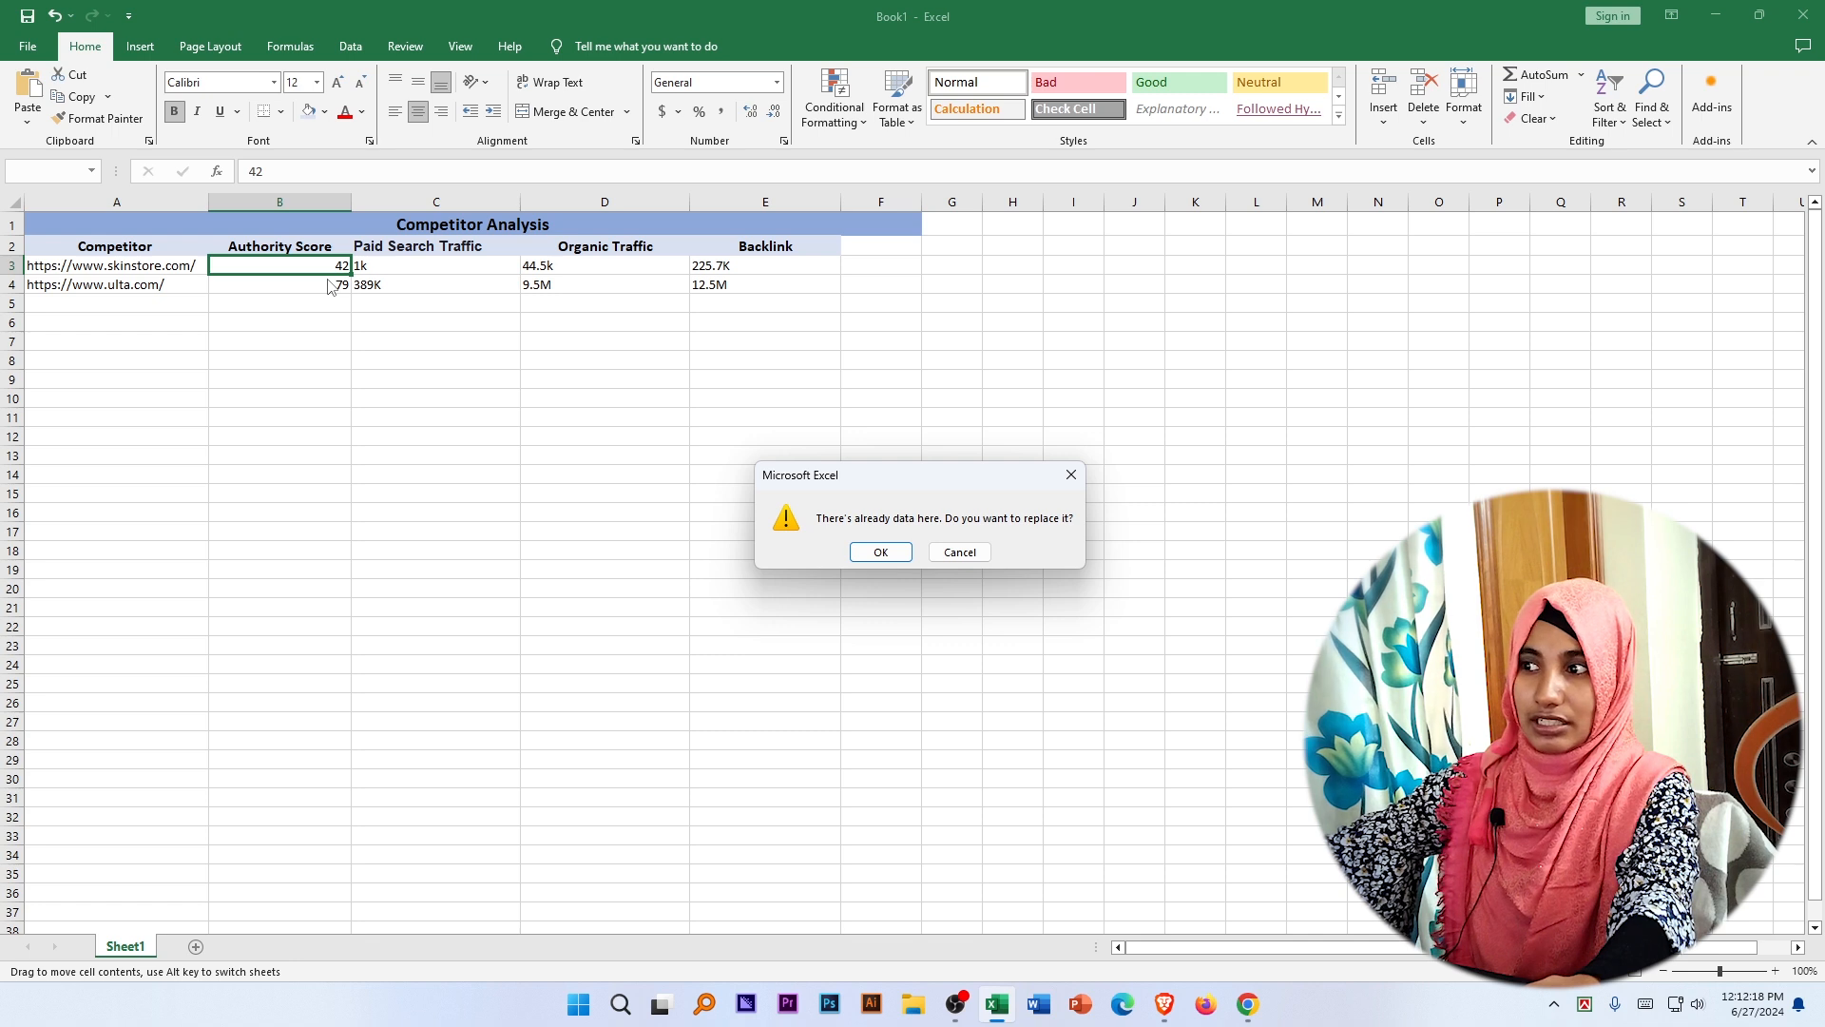
left_click(1070, 474)
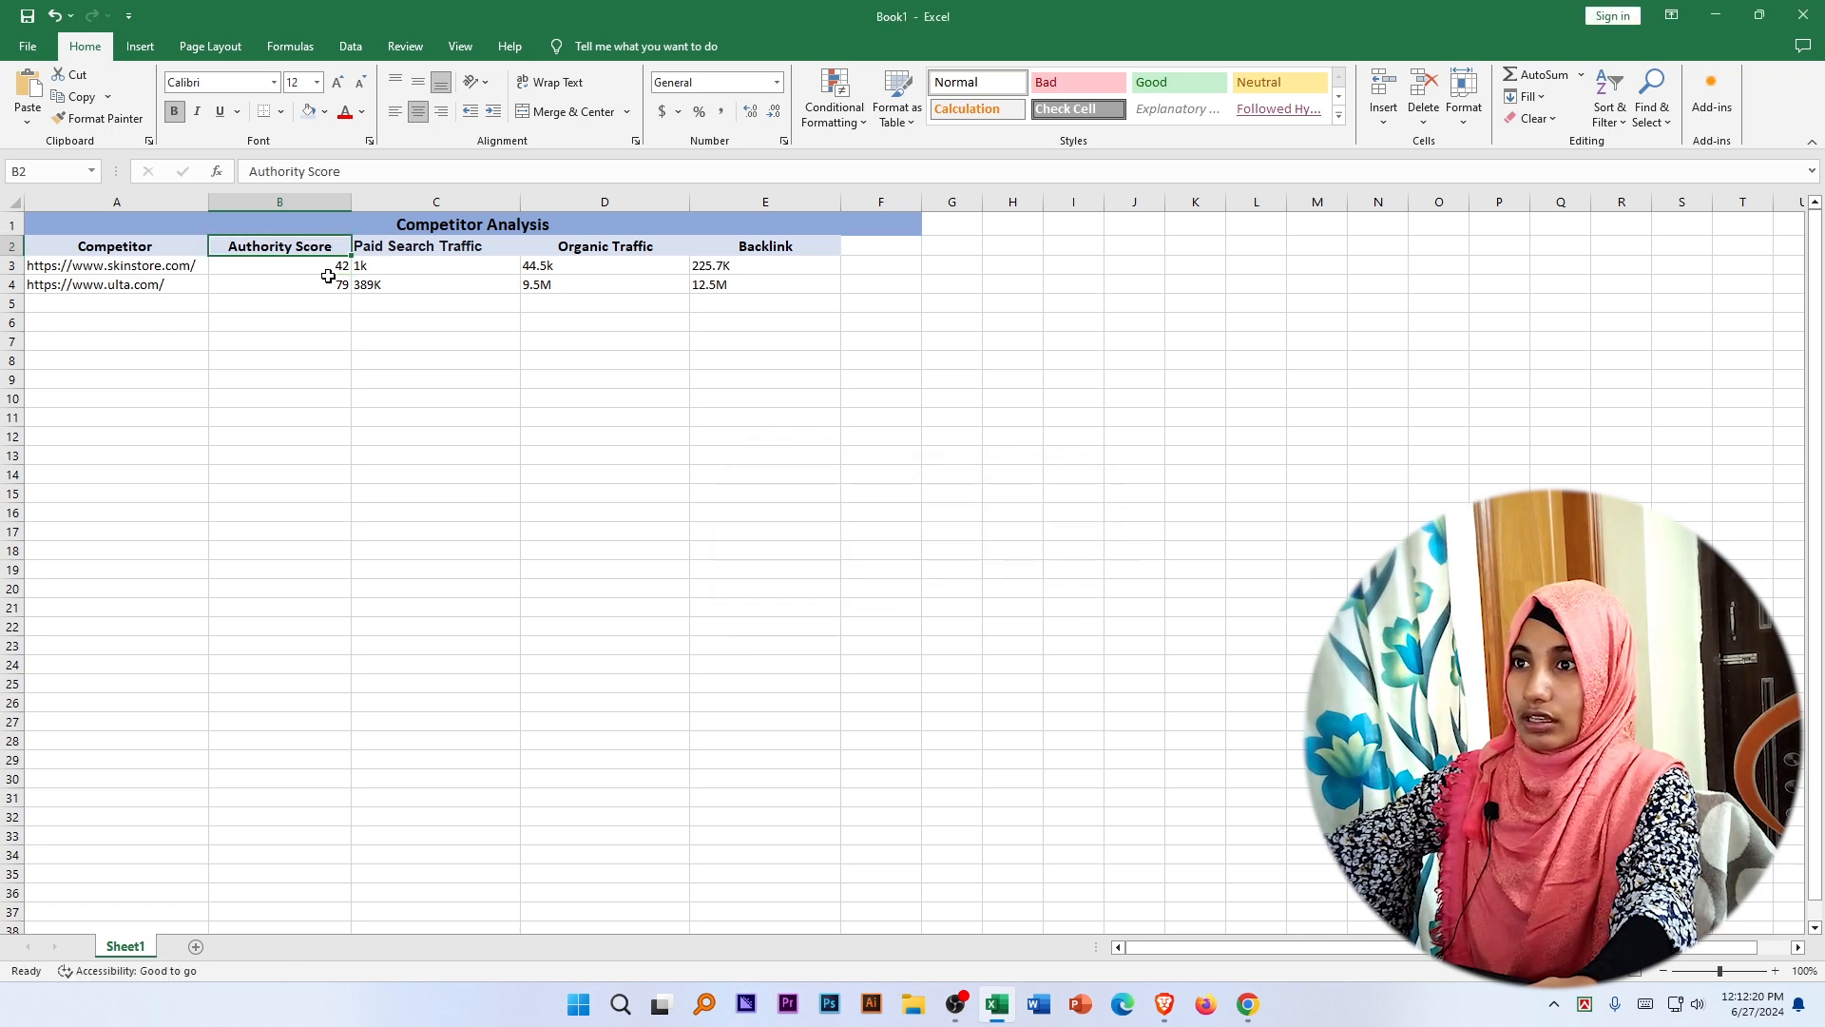
left_click(328, 277)
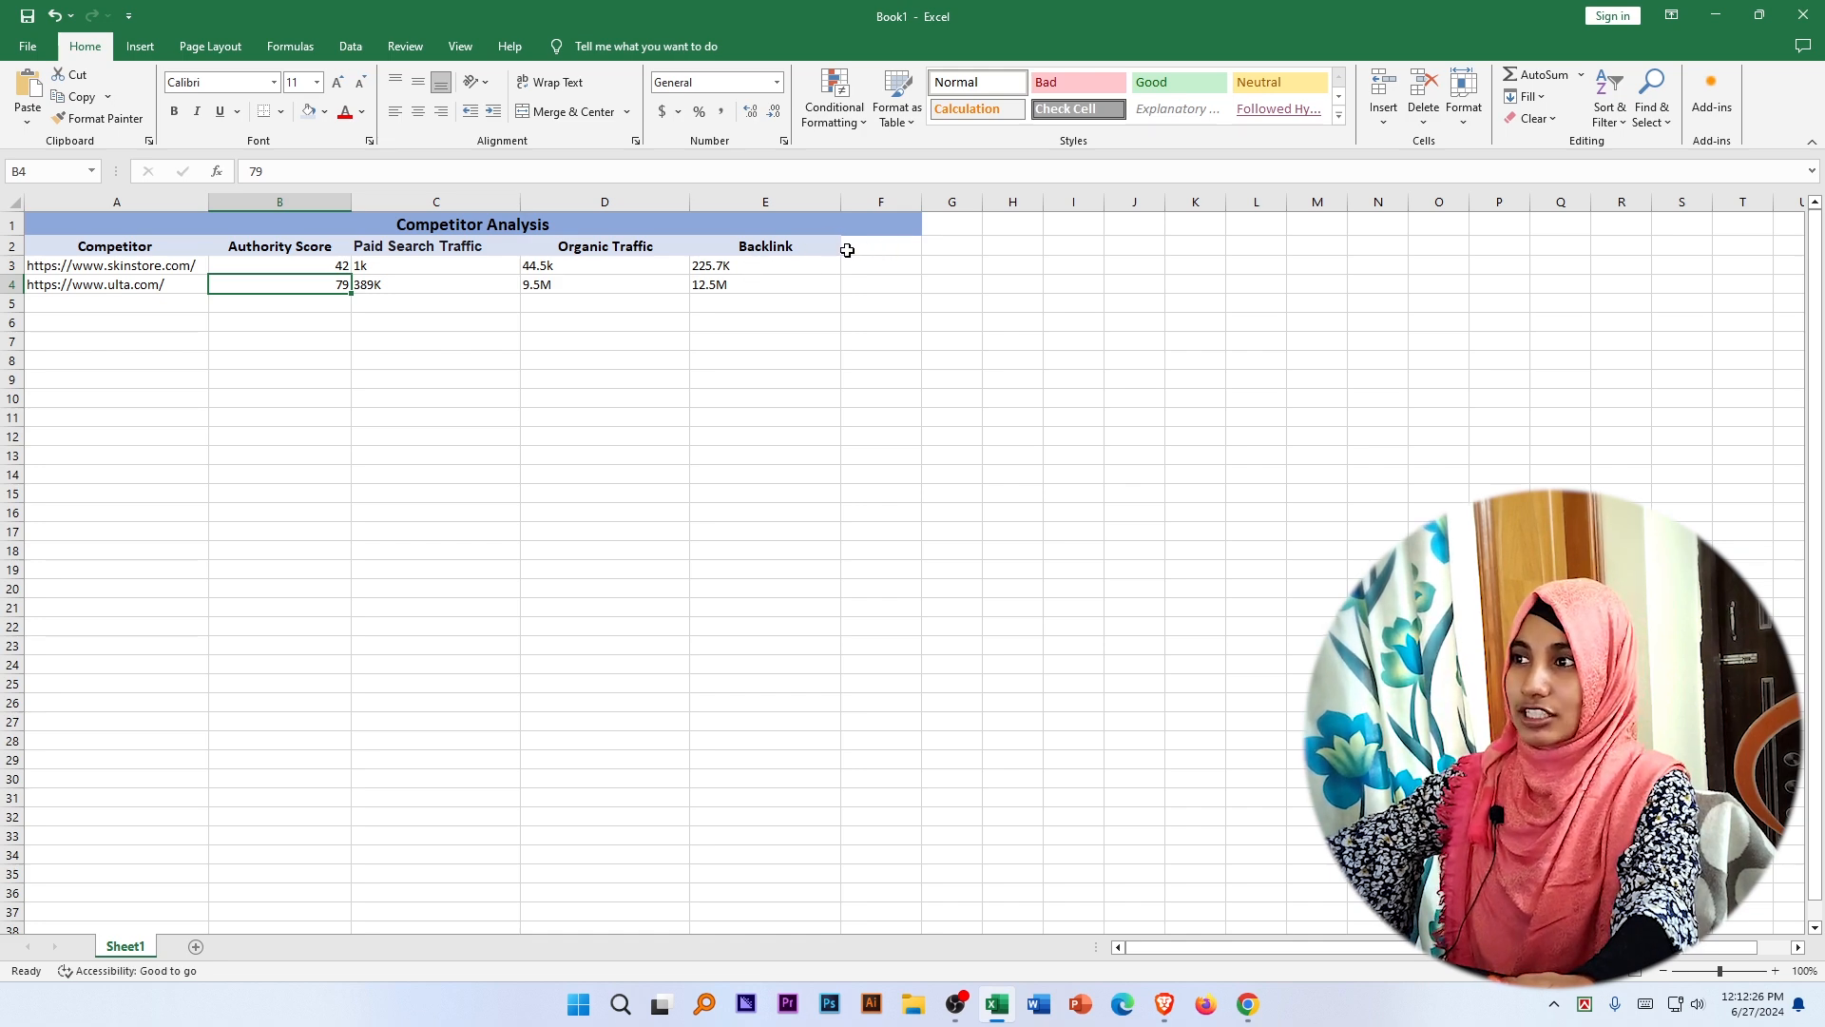
mouse_move(1252, 1022)
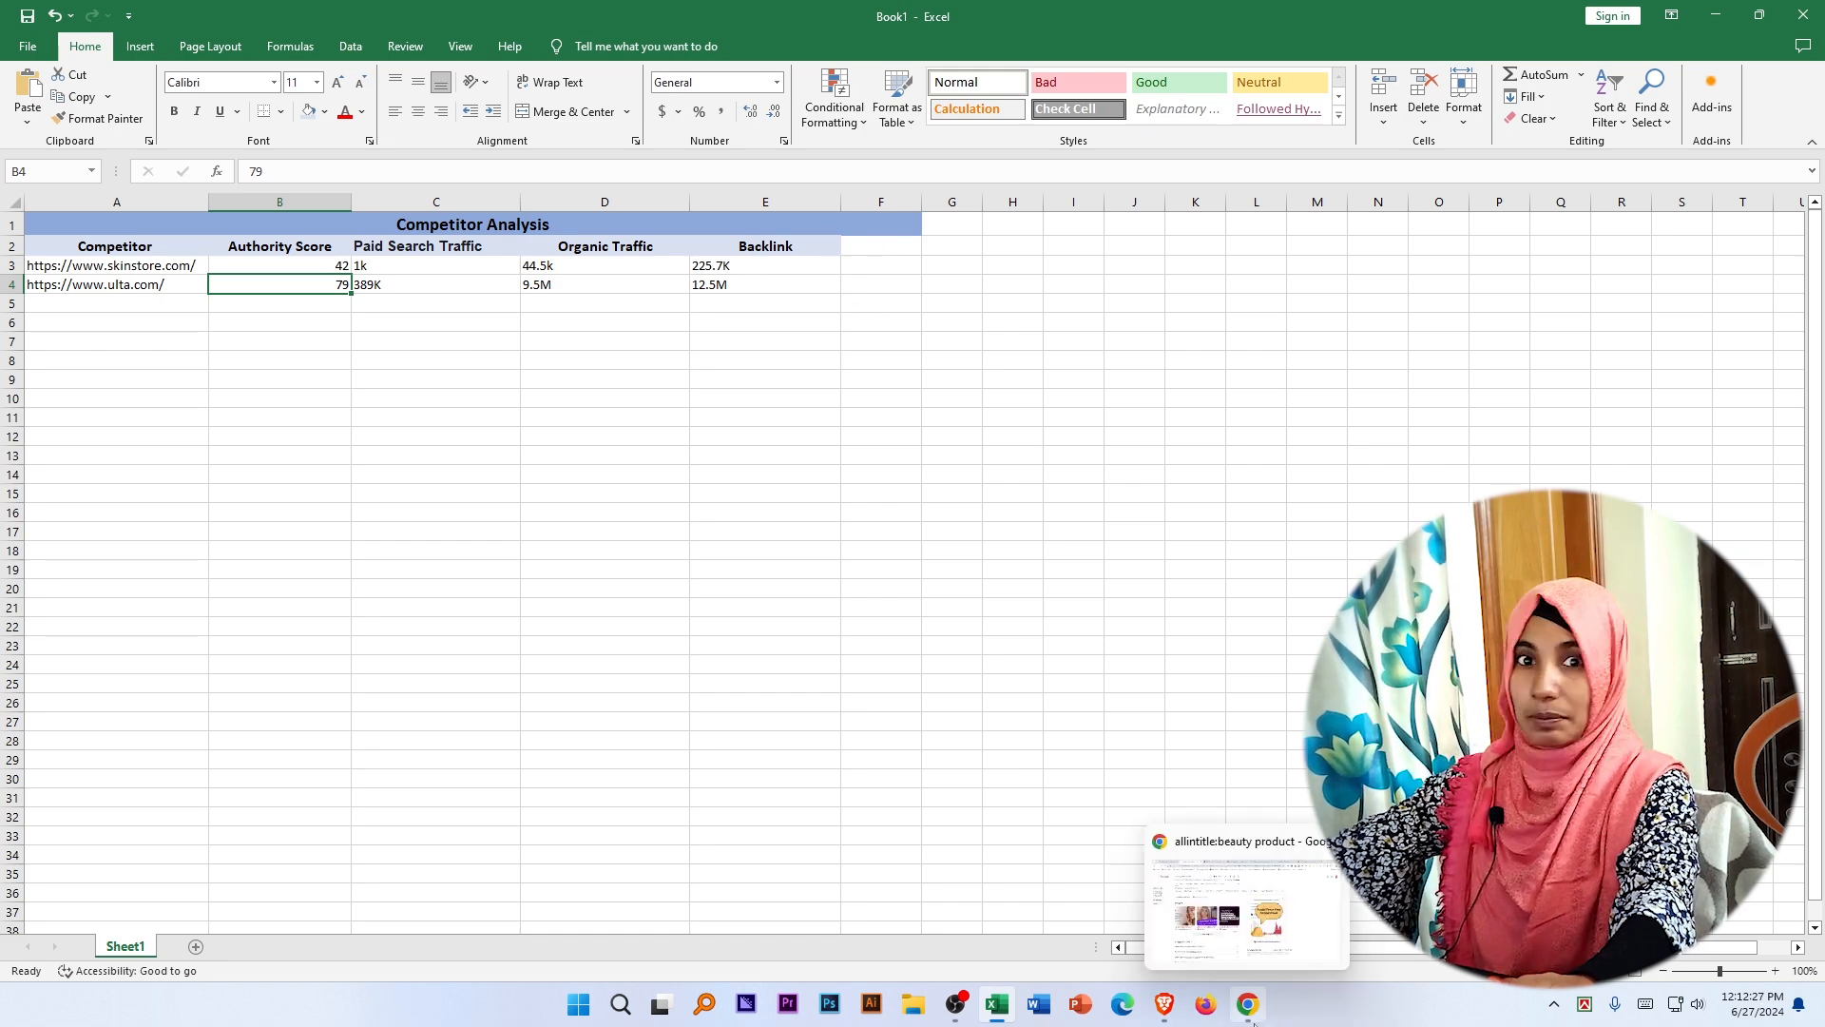
left_click(1241, 967)
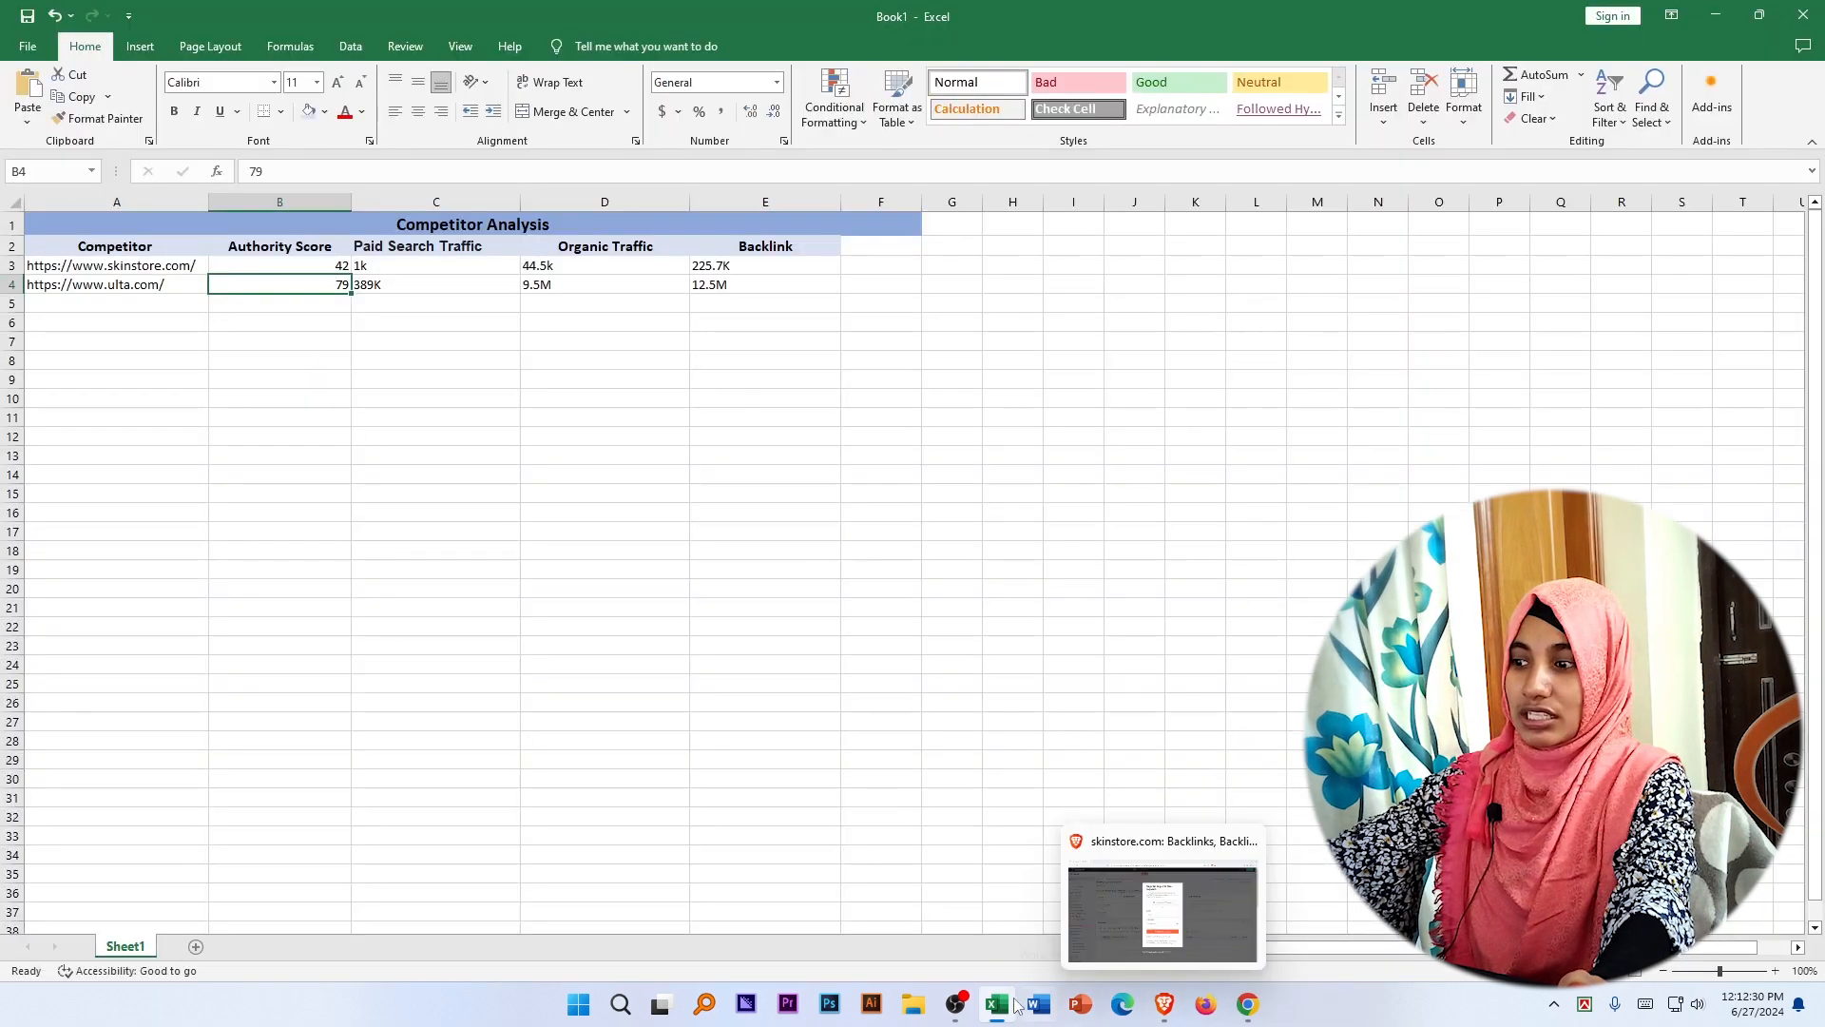
left_click(998, 1006)
left_click(997, 1004)
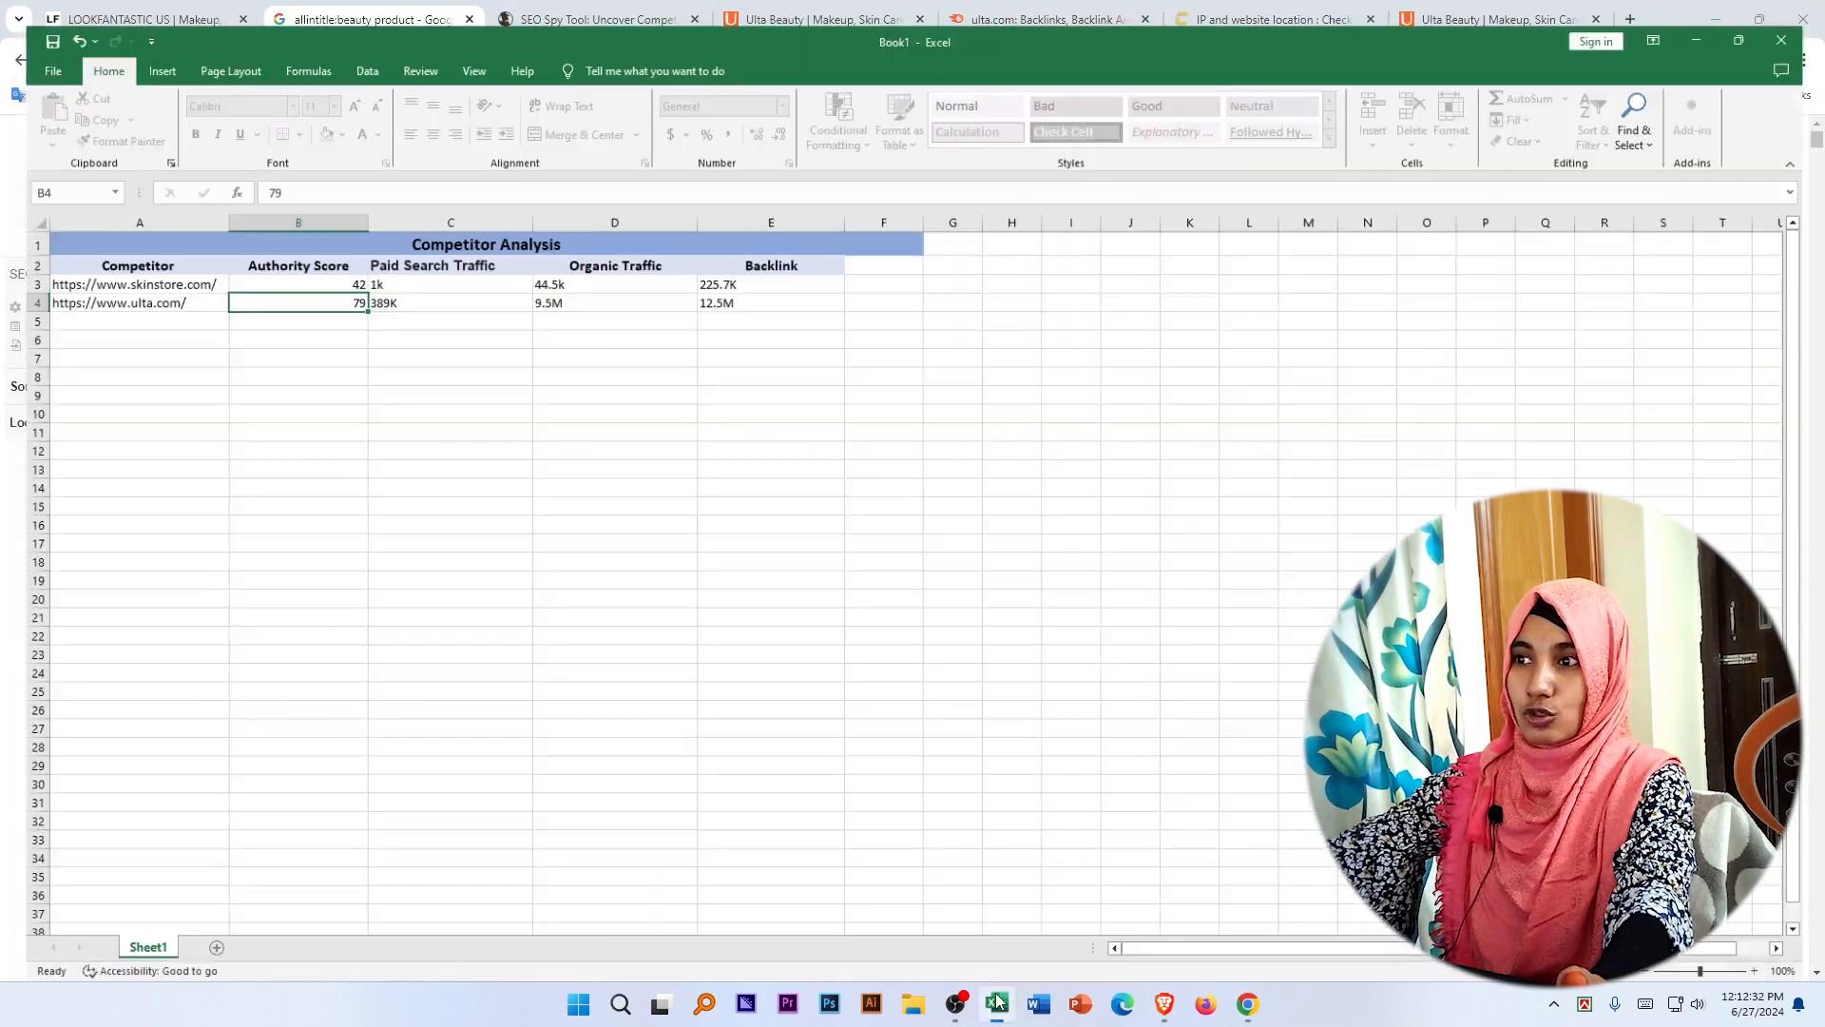